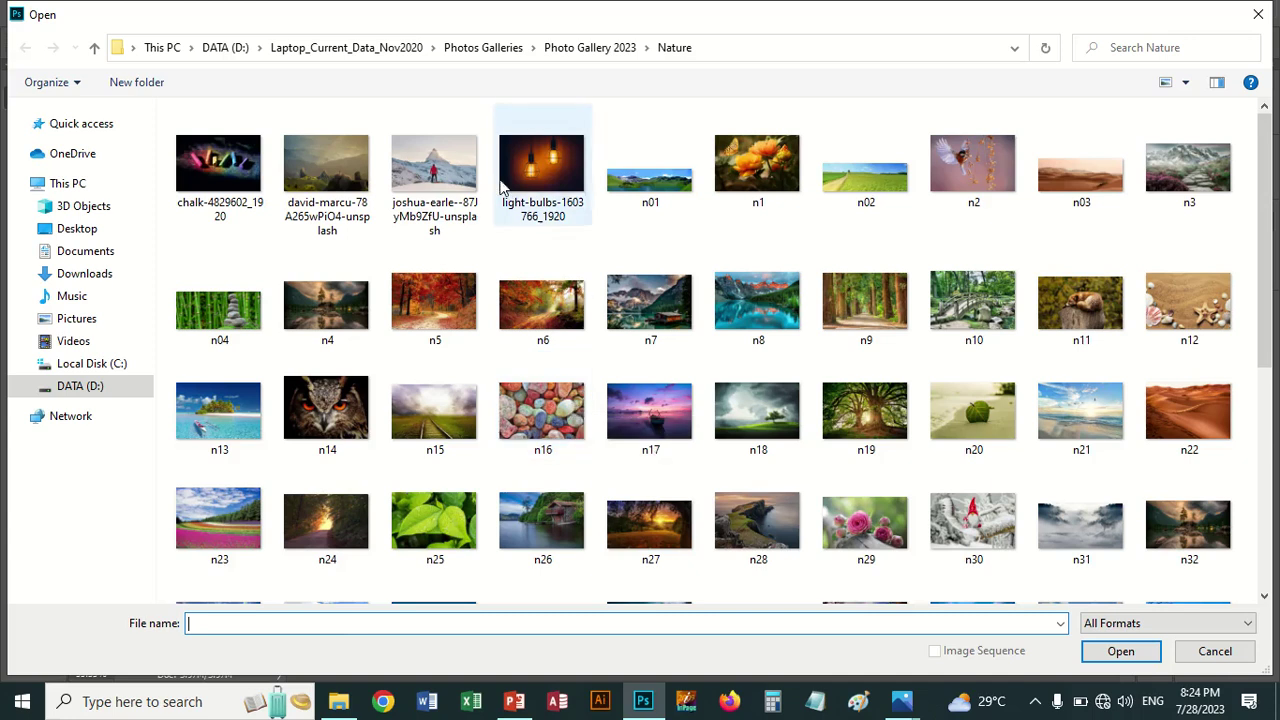
# Open the photo of the person in a red jacket facing a snowy mountain and collapse the layers list
pyautogui.click(434, 168)
pyautogui.press('Return')
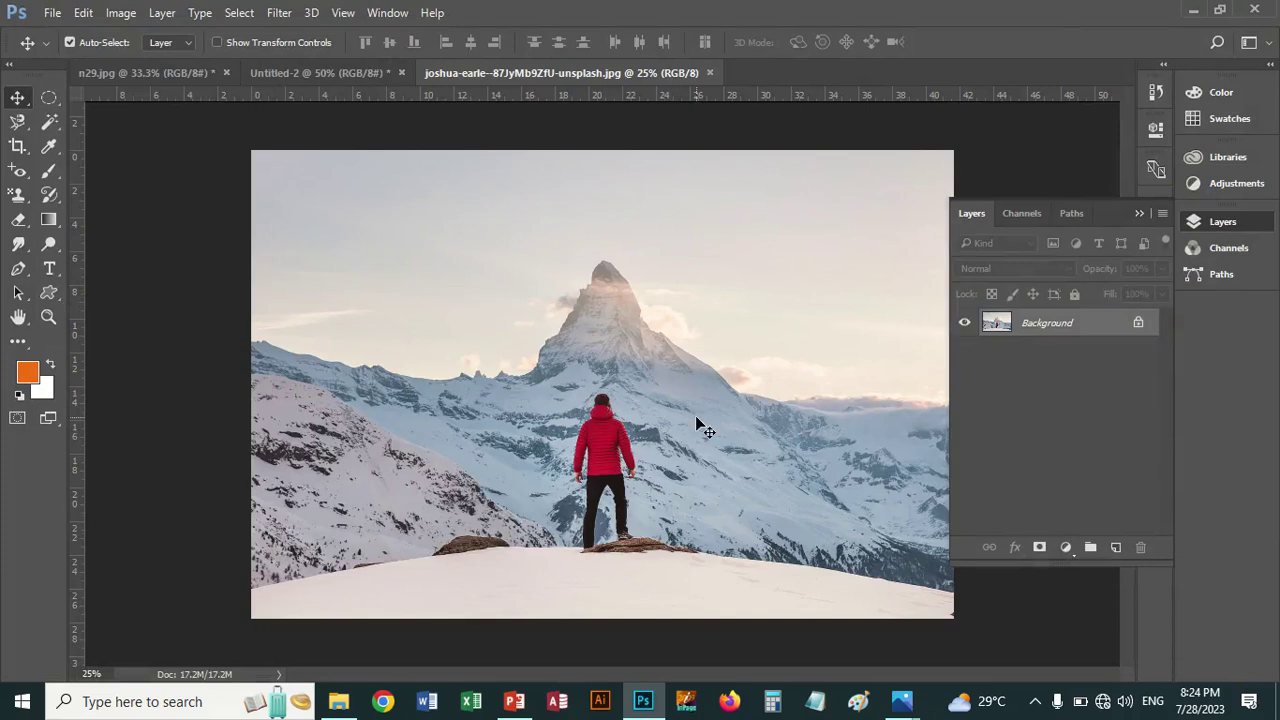
pyautogui.click(1140, 214)
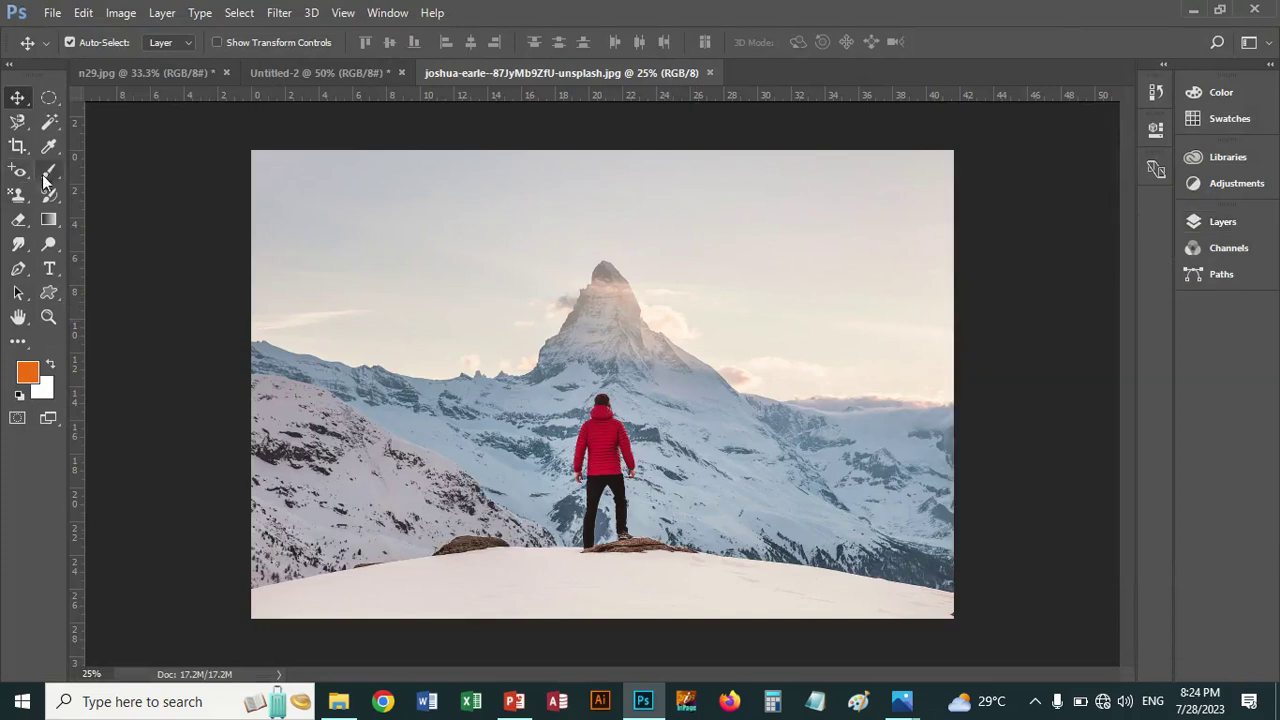
# Use the Slice tool to create a full-height slice along the photo's left edge, fitted to the image corner
pyautogui.click(20, 148)
pyautogui.click(21, 150)
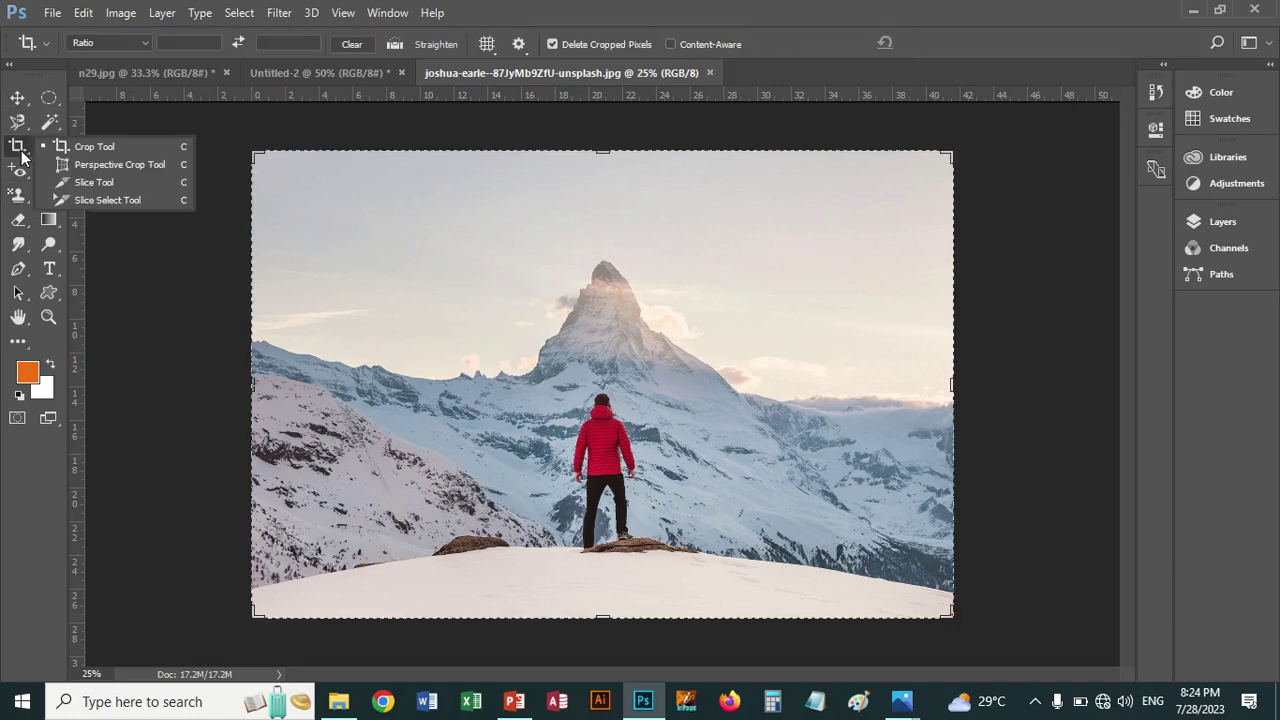
pyautogui.click(90, 183)
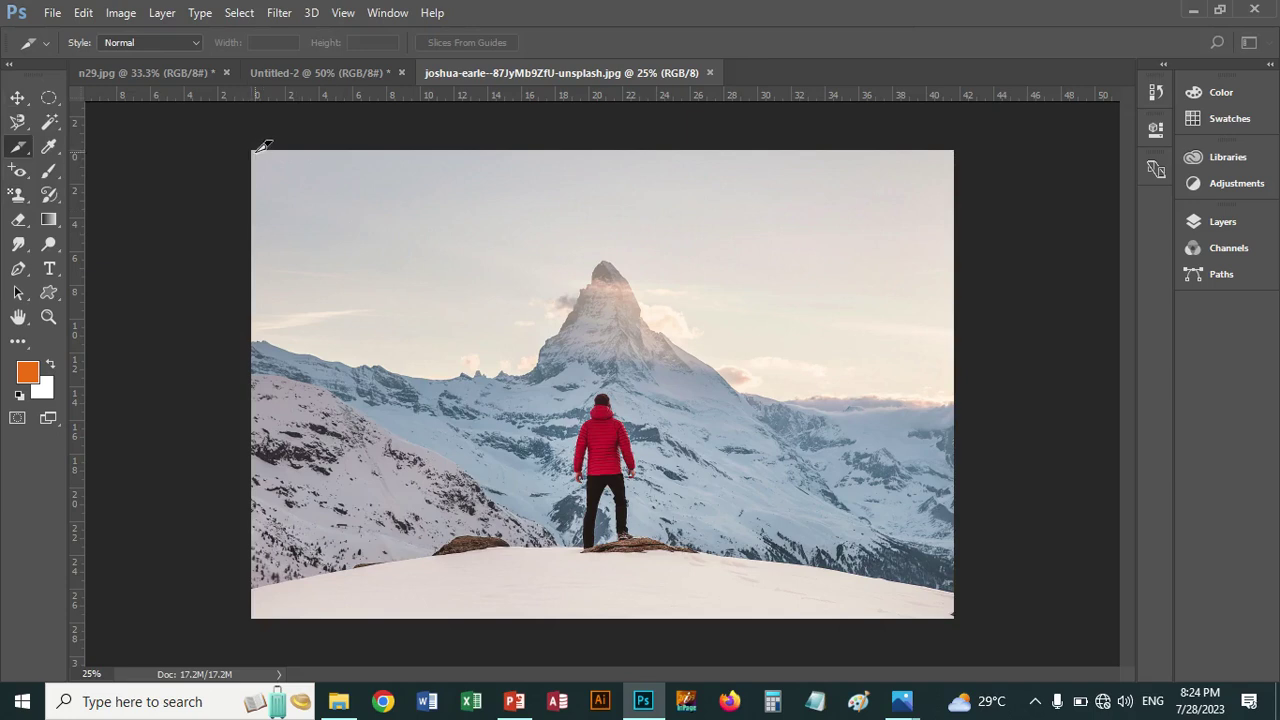
pyautogui.moveTo(256, 145); pyautogui.dragTo(412, 616)
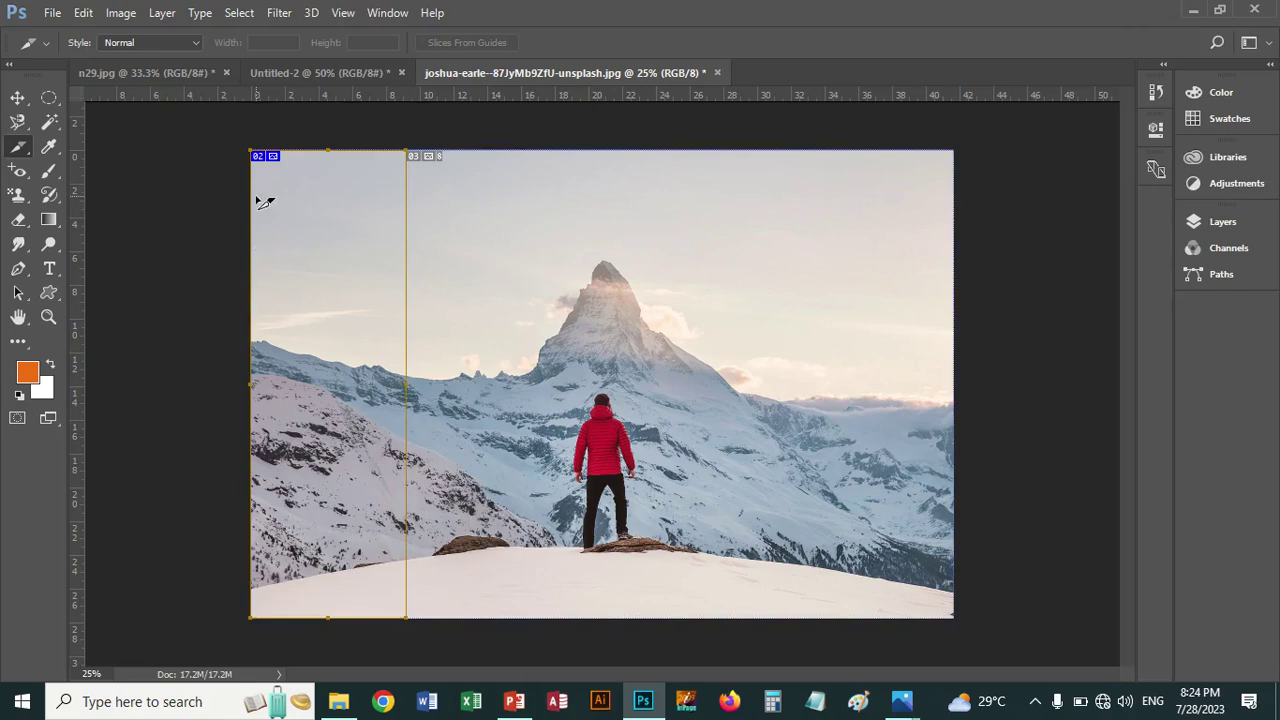
pyautogui.moveTo(289, 217); pyautogui.dragTo(263, 198)
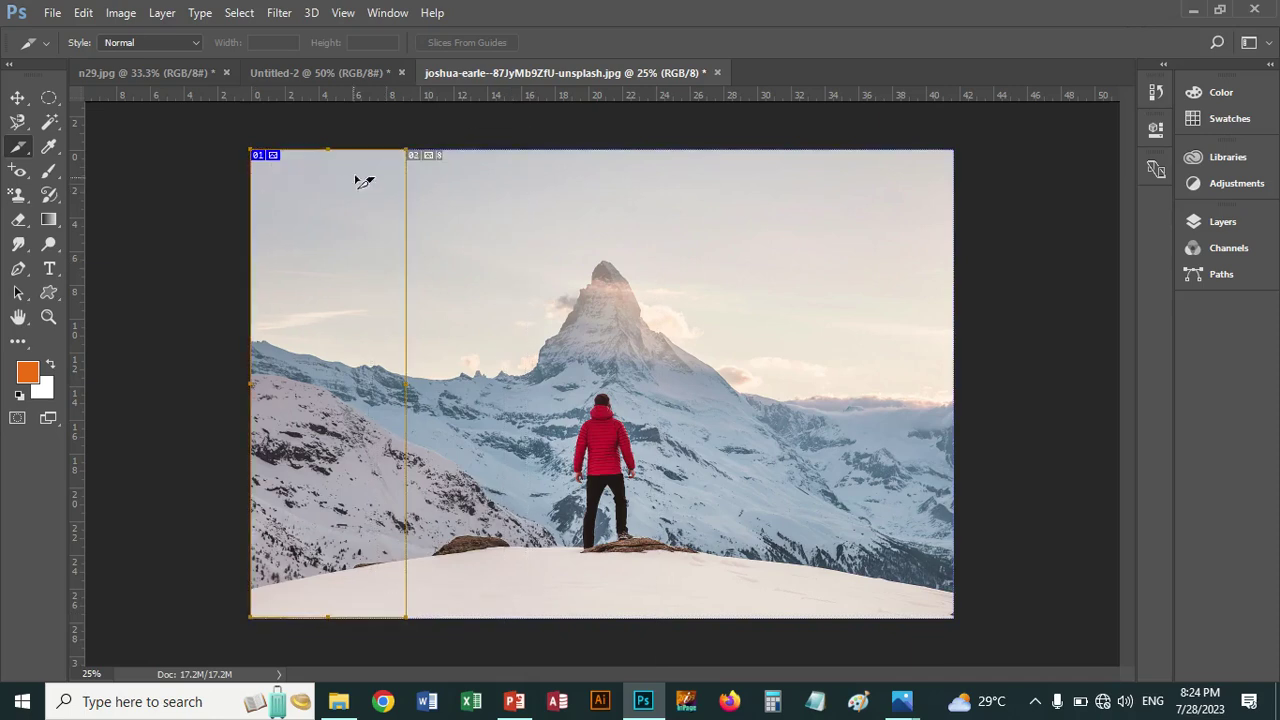
# Draw full-height slices over the photo's middle and right parts, plus a full-width horizontal slice across its centre
pyautogui.moveTo(439, 151); pyautogui.dragTo(826, 610)
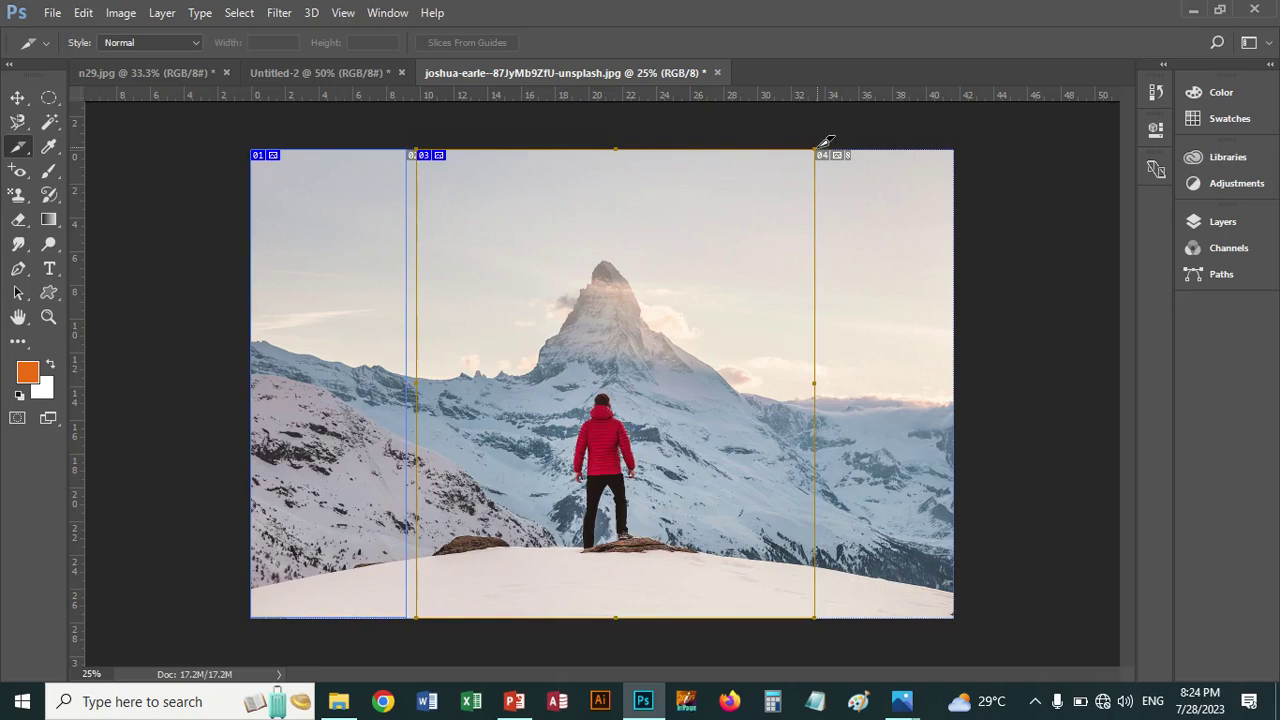
pyautogui.moveTo(817, 148); pyautogui.dragTo(953, 614)
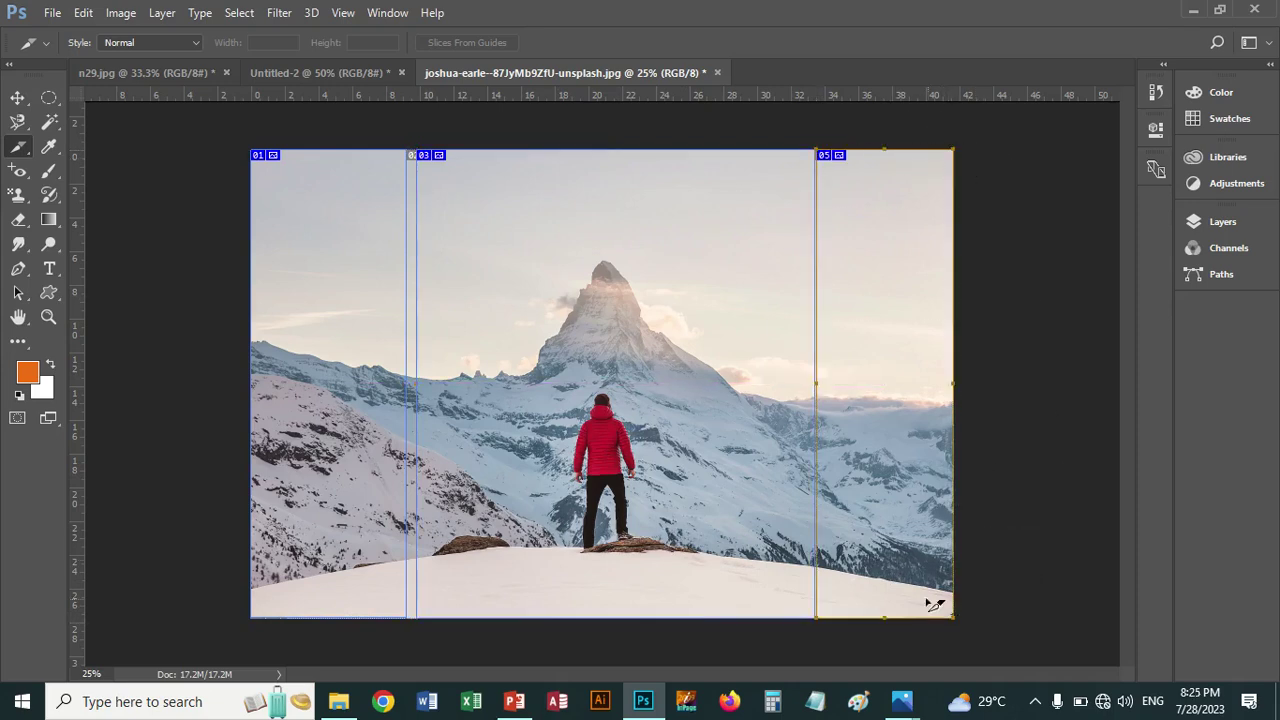
pyautogui.moveTo(224, 315); pyautogui.dragTo(975, 478)
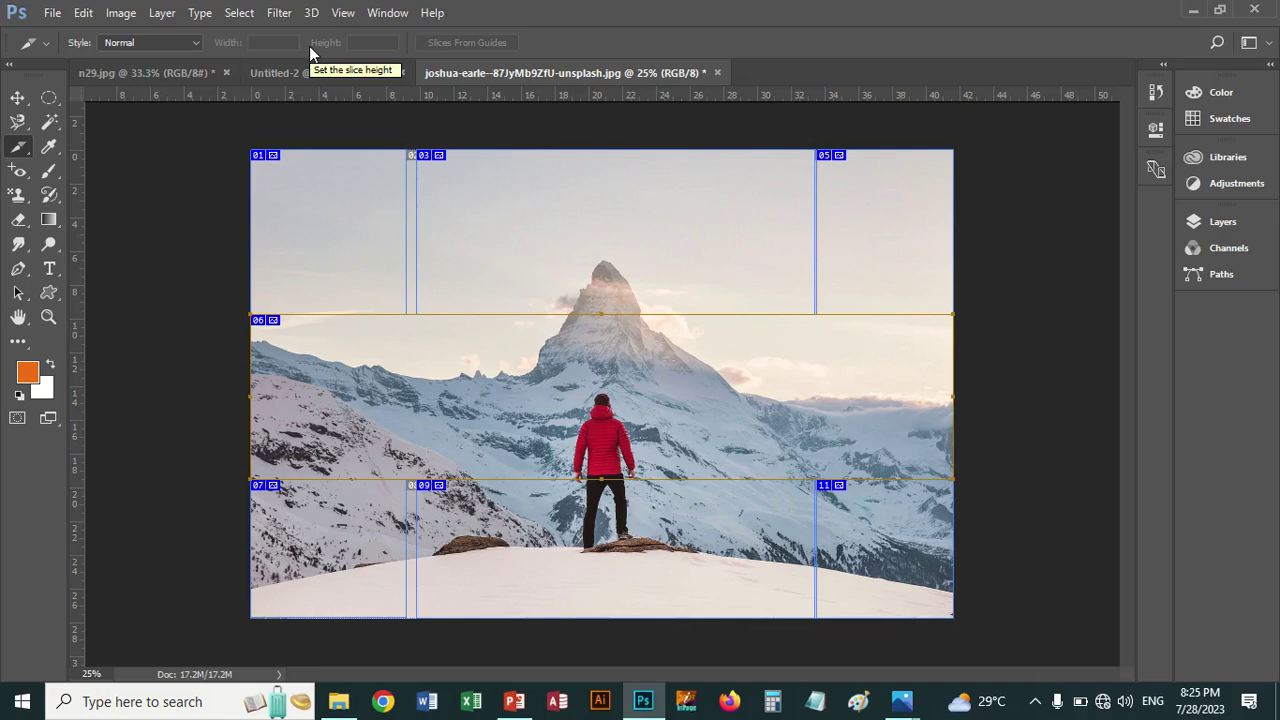
# Delete all the user slices from the photo one by one with the Slice Select tool
pyautogui.rightClick(27, 155)
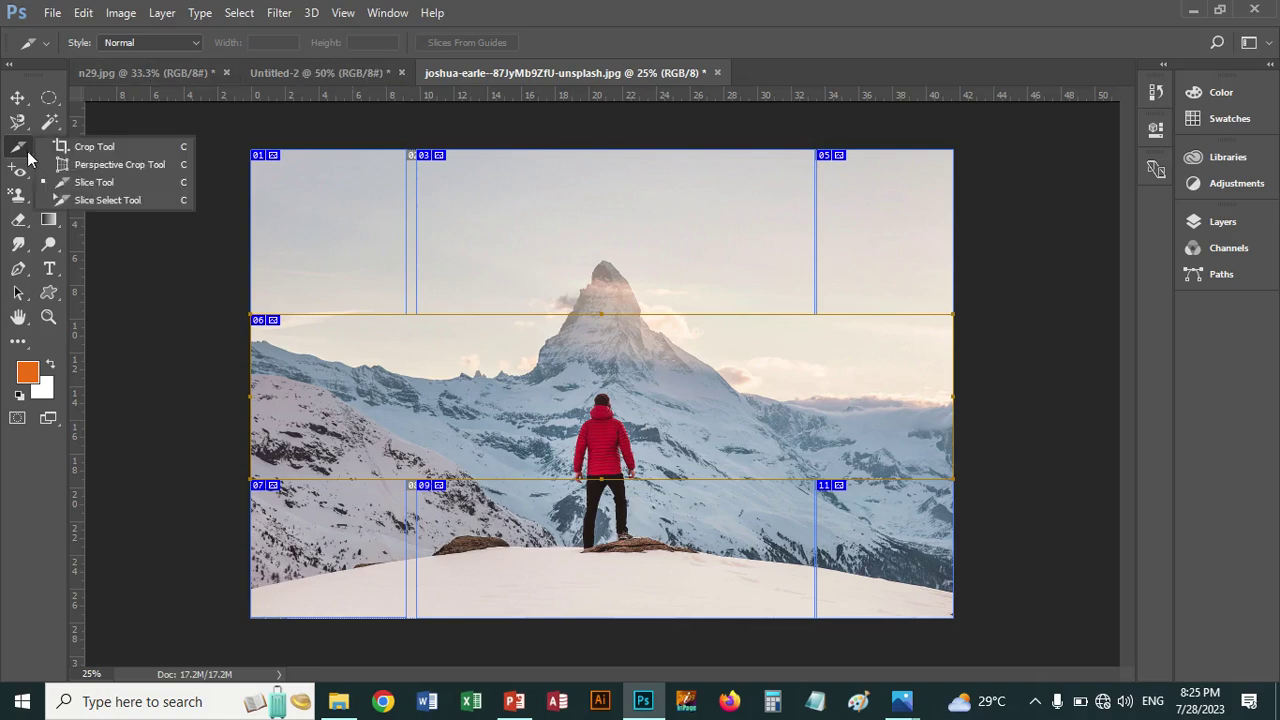
pyautogui.click(92, 200)
pyautogui.click(322, 214)
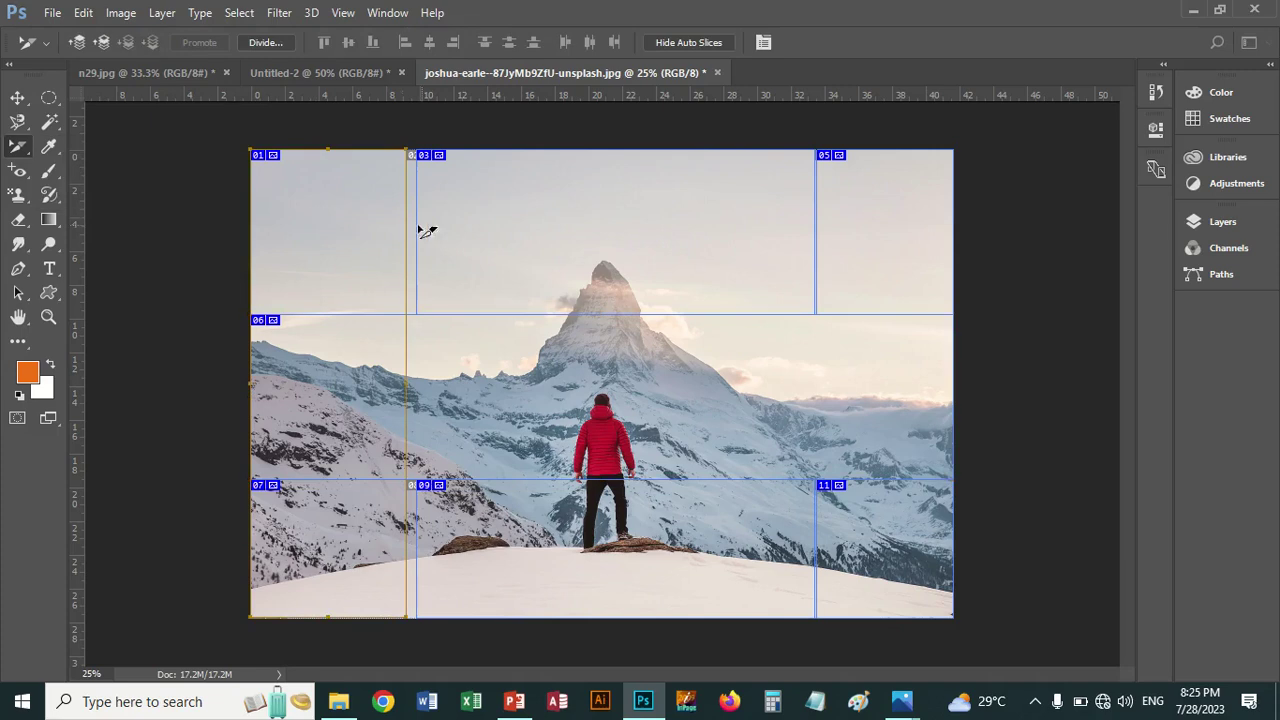
pyautogui.press('Delete')
pyautogui.click(441, 232)
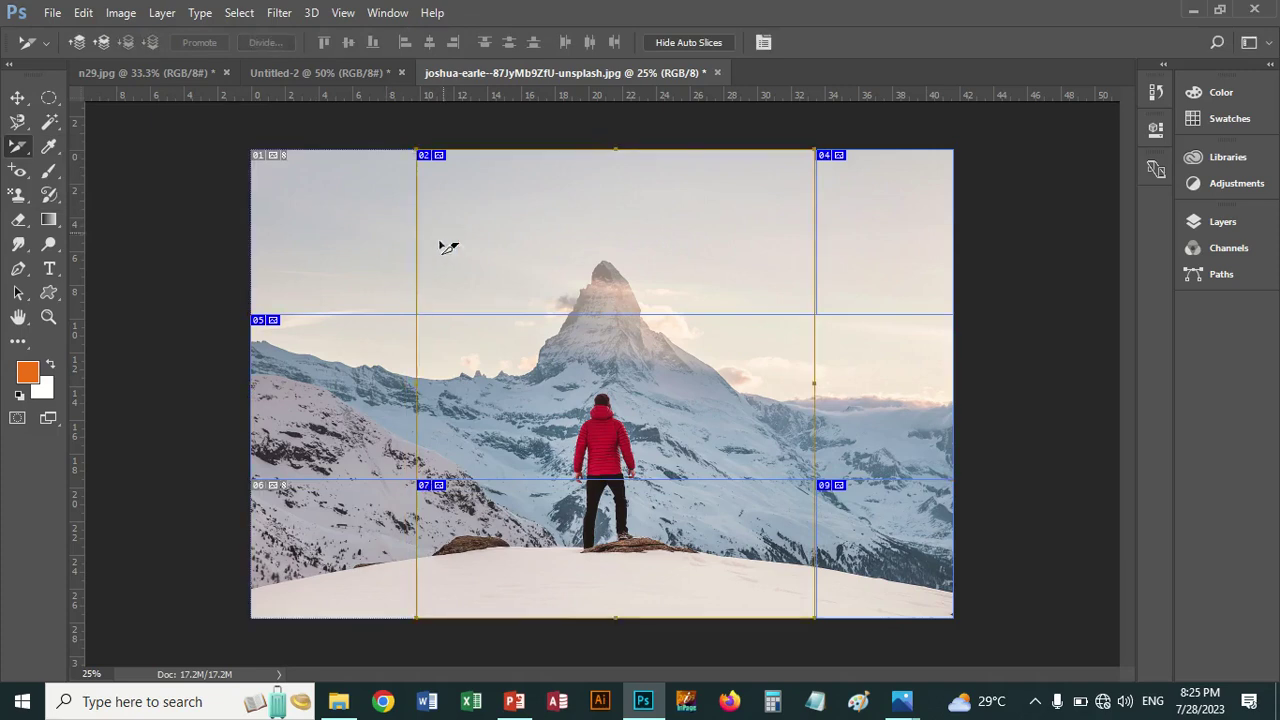
pyautogui.press('Delete')
pyautogui.click(410, 382)
pyautogui.press('Delete')
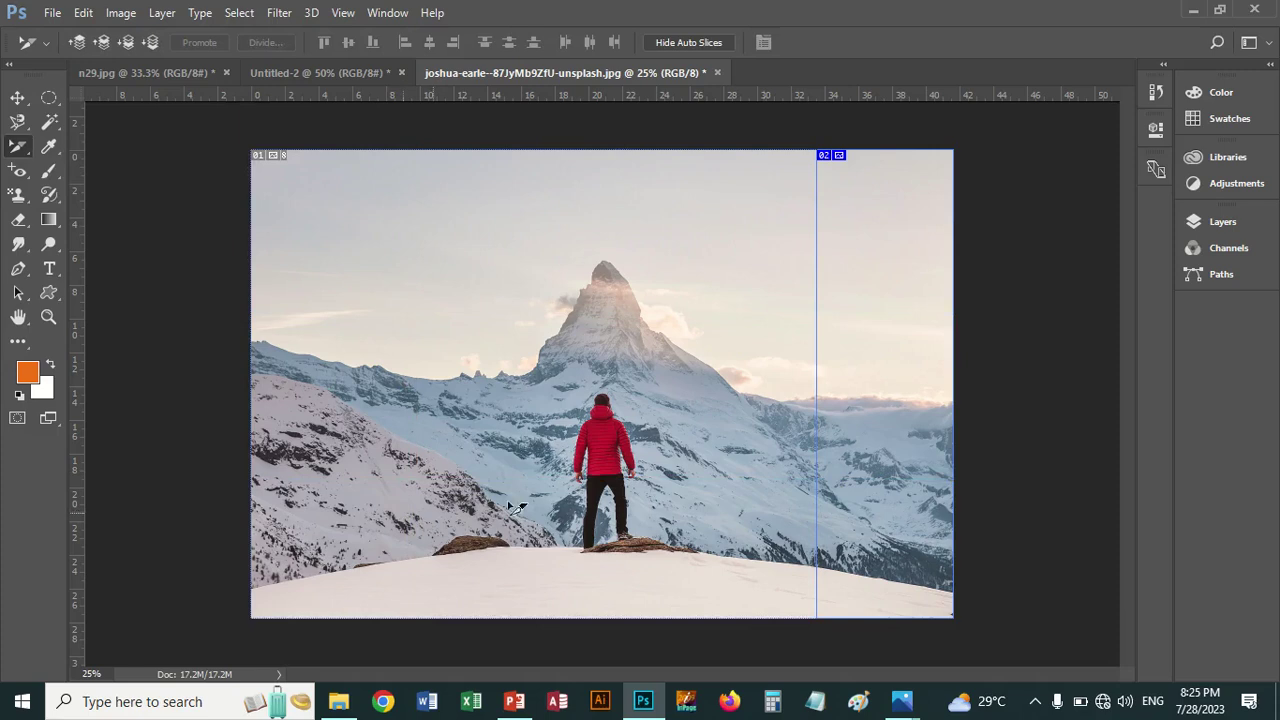
pyautogui.click(866, 391)
pyautogui.press('Delete')
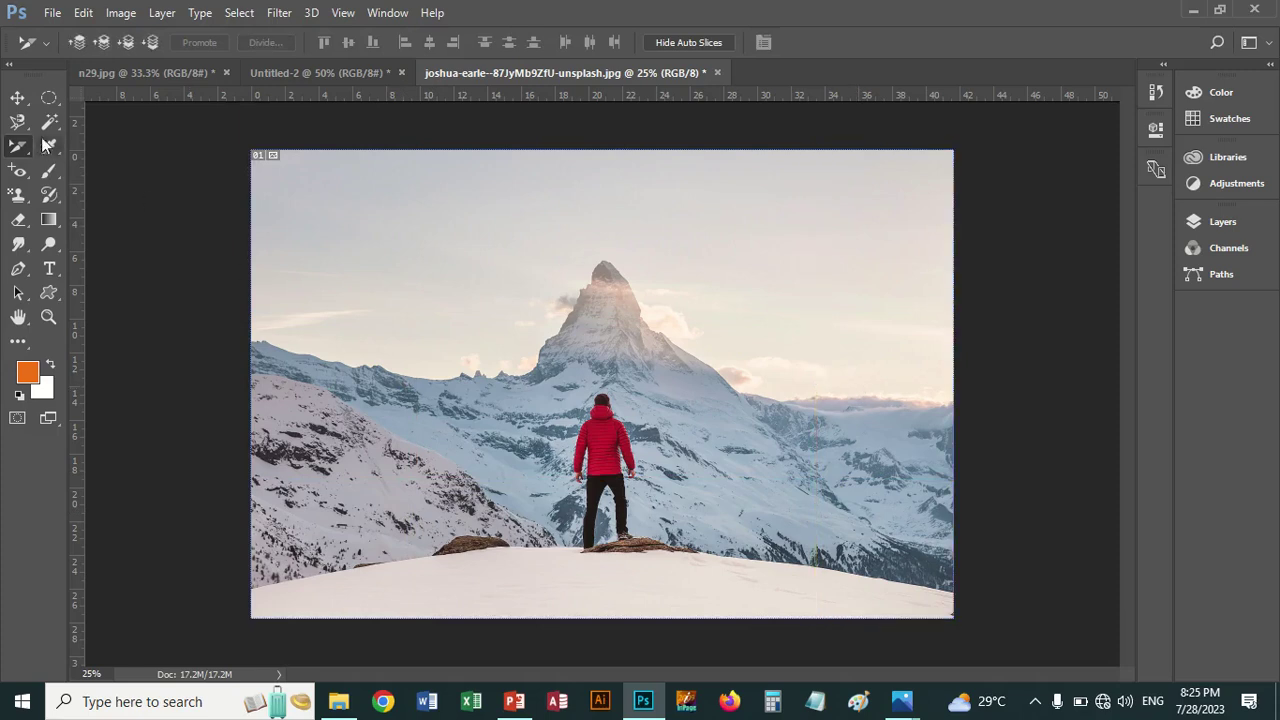
# Undo the last slice deletion, widen the restored right-hand slice leftward past the person, and delete it
pyautogui.hotkey('ctrl', 'z')
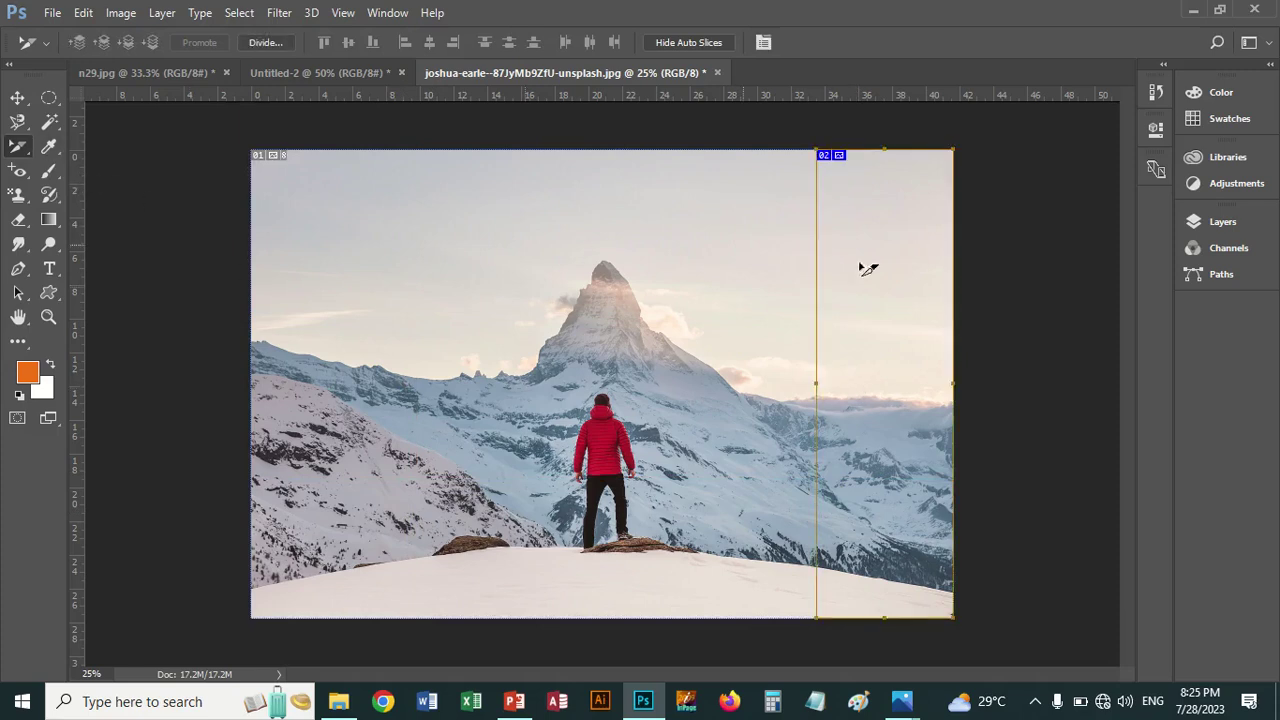
pyautogui.moveTo(818, 383); pyautogui.dragTo(506, 385)
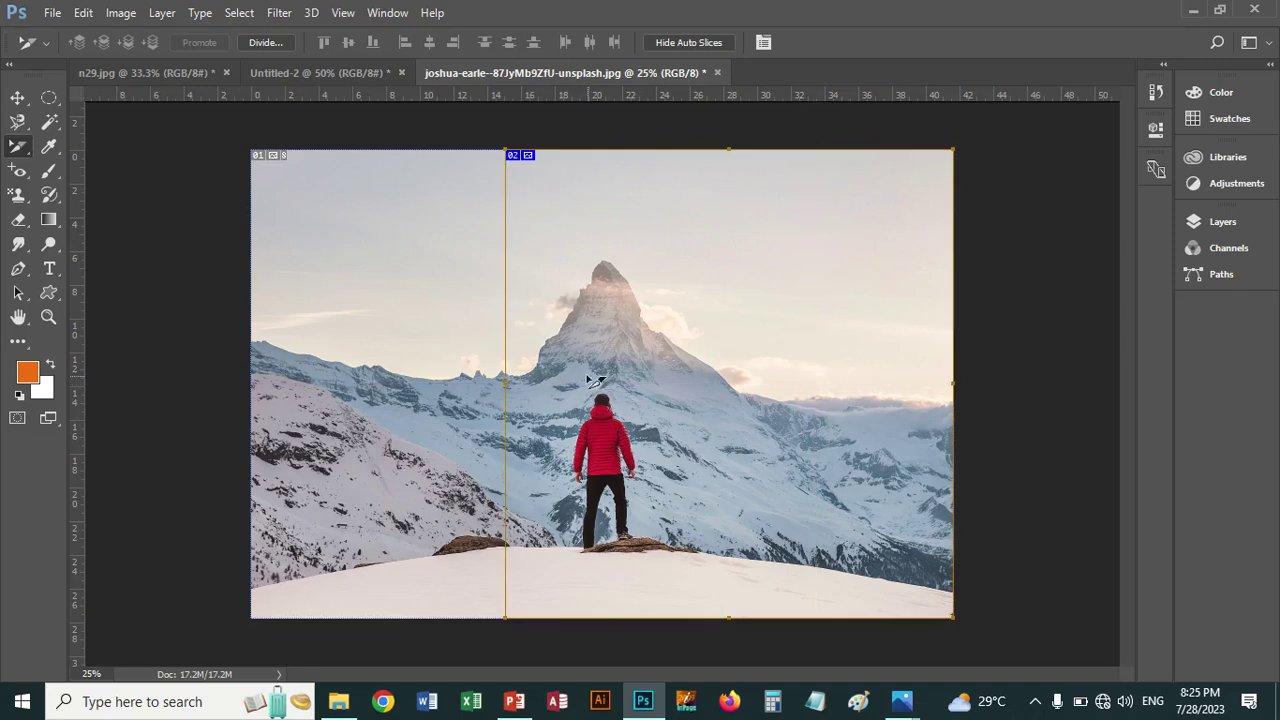
pyautogui.press('Delete')
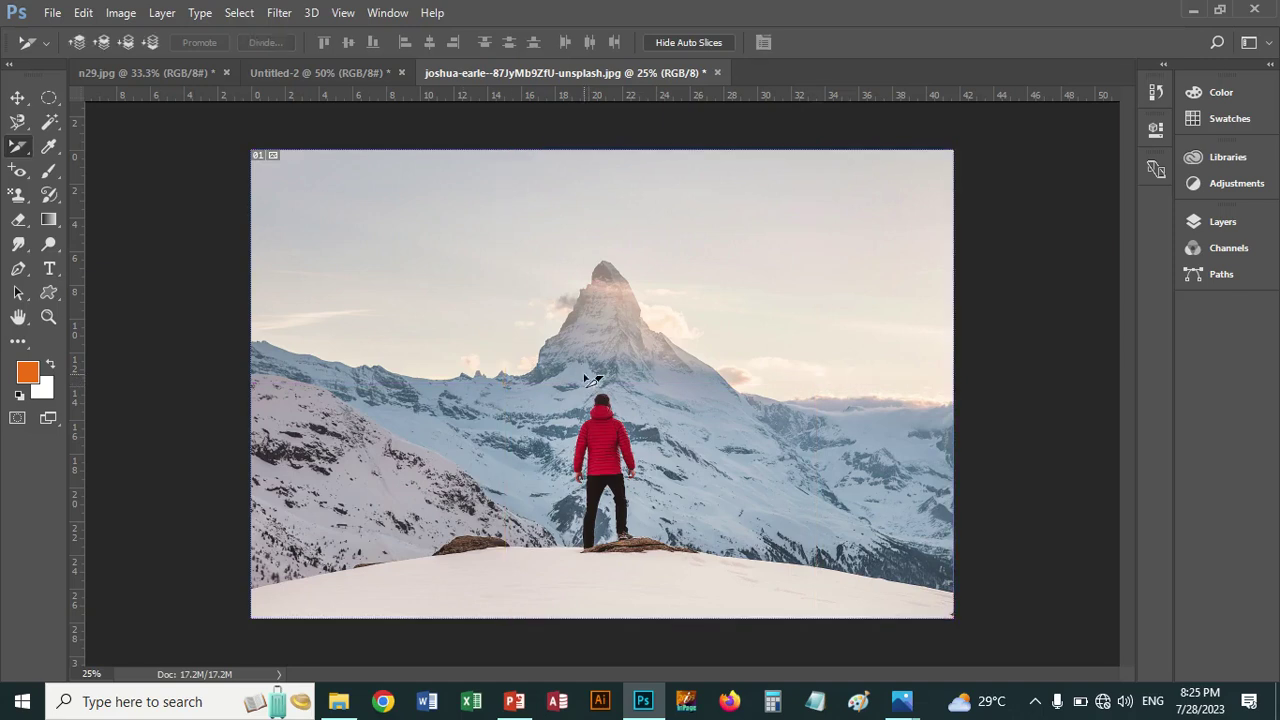
# Start Divide Slice on the whole photo and set it to 1 slice across and 1 slice down
pyautogui.rightClick(18, 147)
pyautogui.click(90, 182)
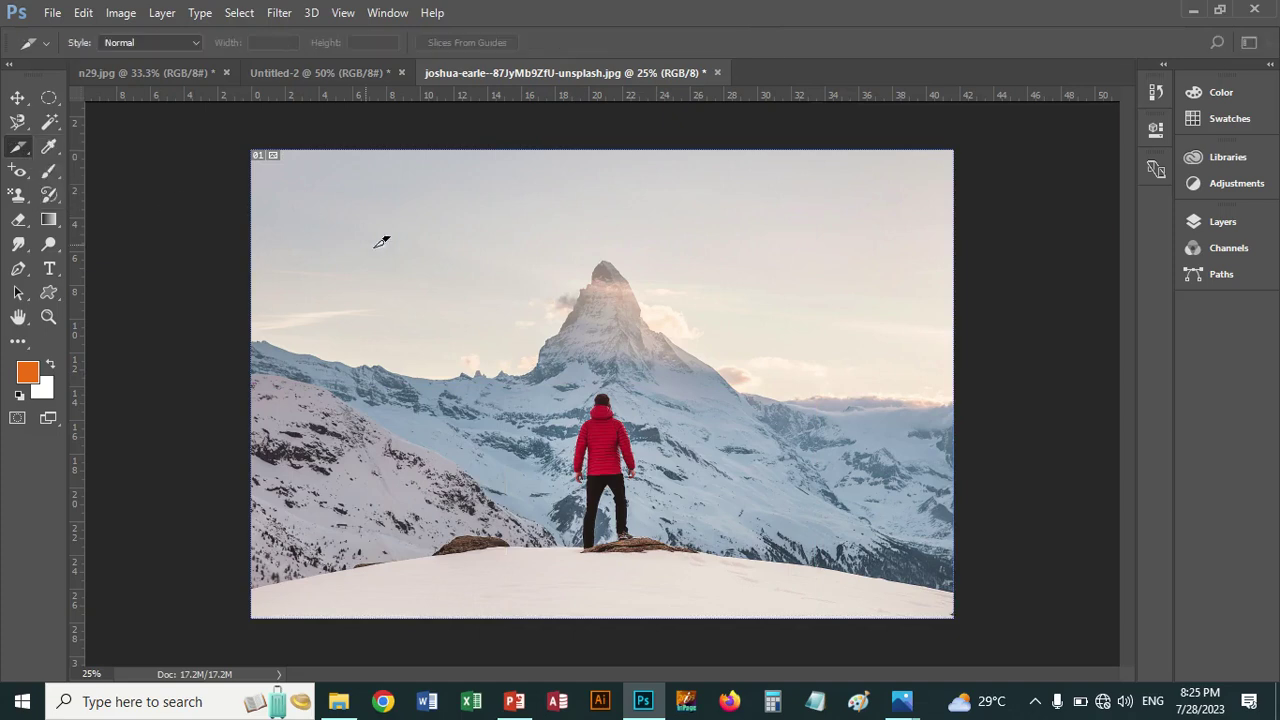
pyautogui.rightClick(475, 262)
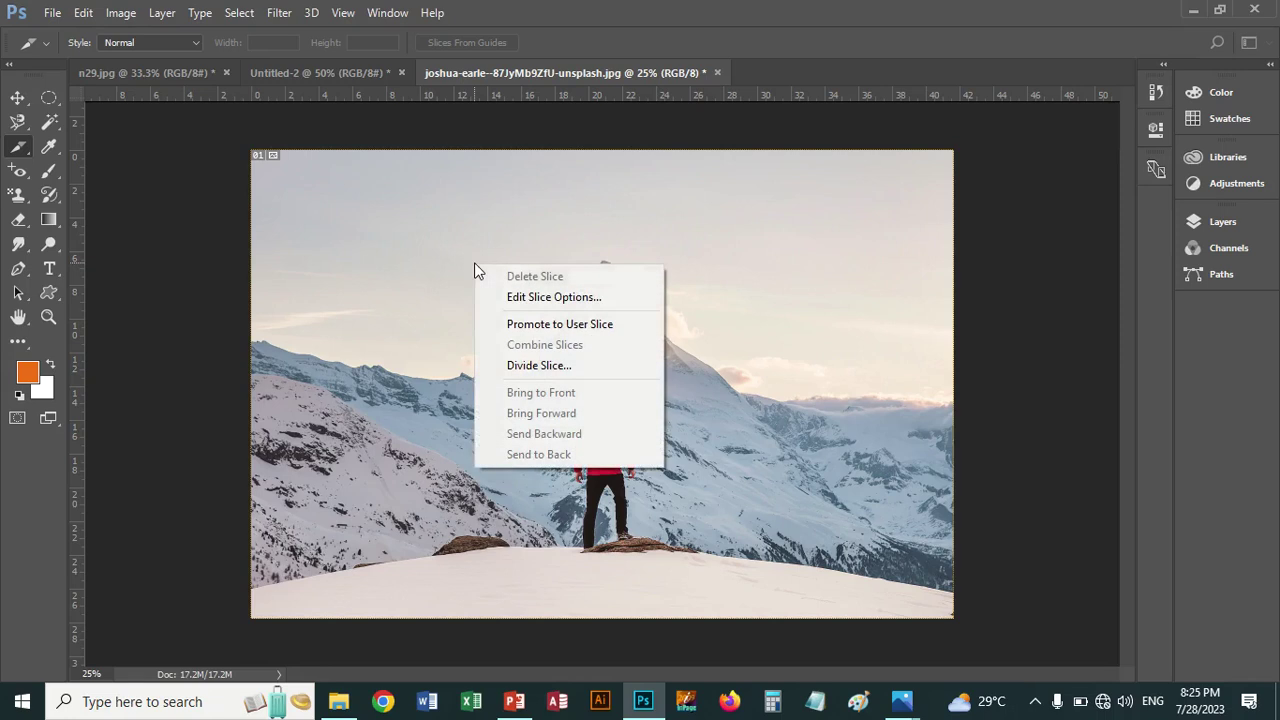
pyautogui.click(537, 362)
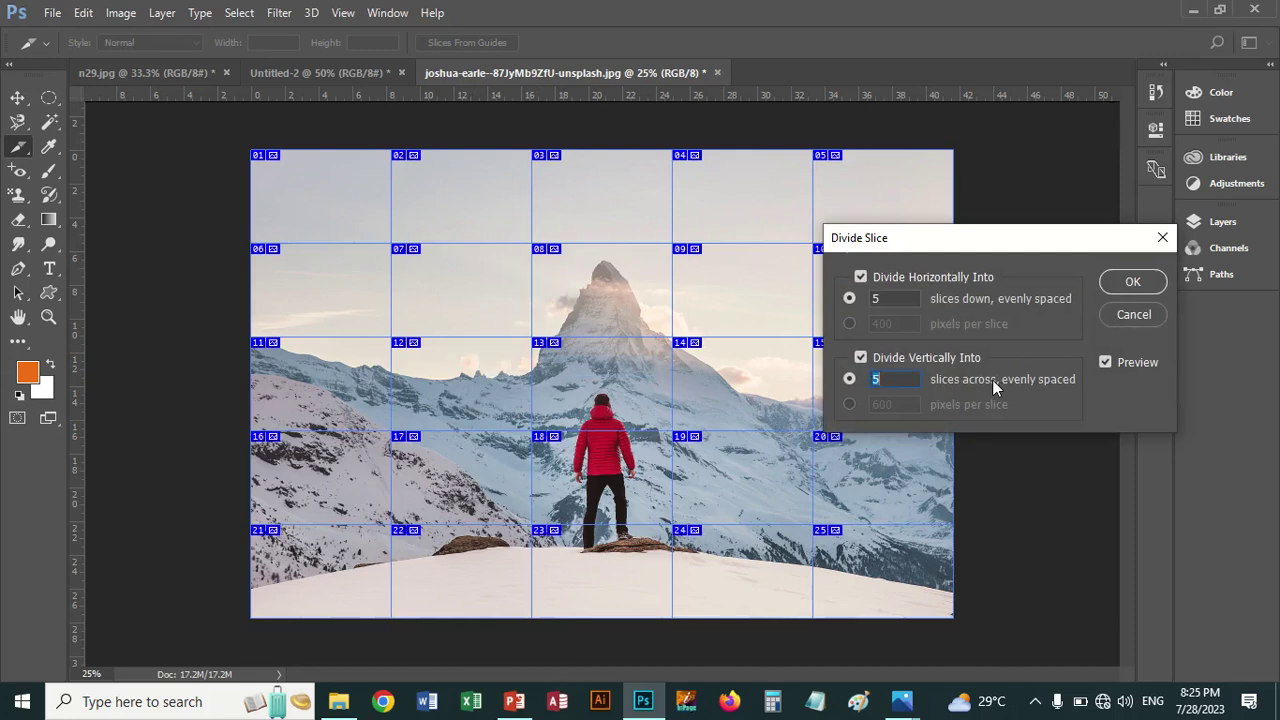
pyautogui.write('0')
pyautogui.click(904, 300)
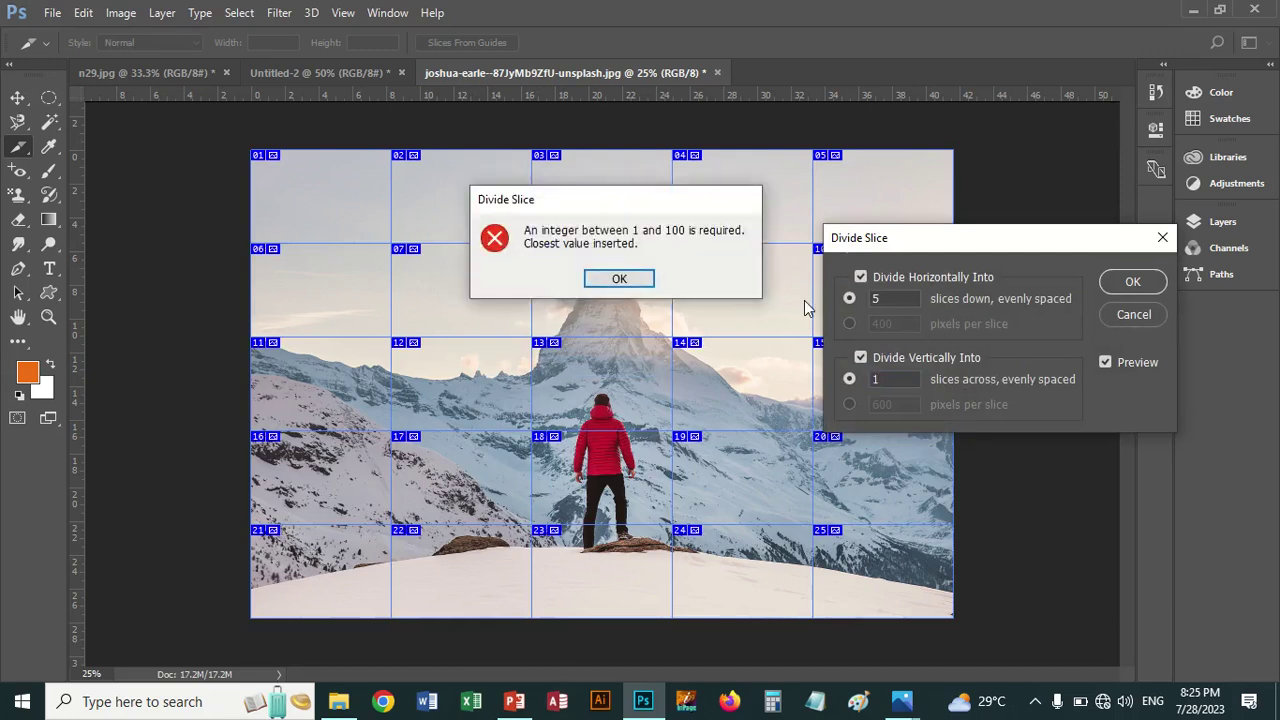
pyautogui.click(619, 279)
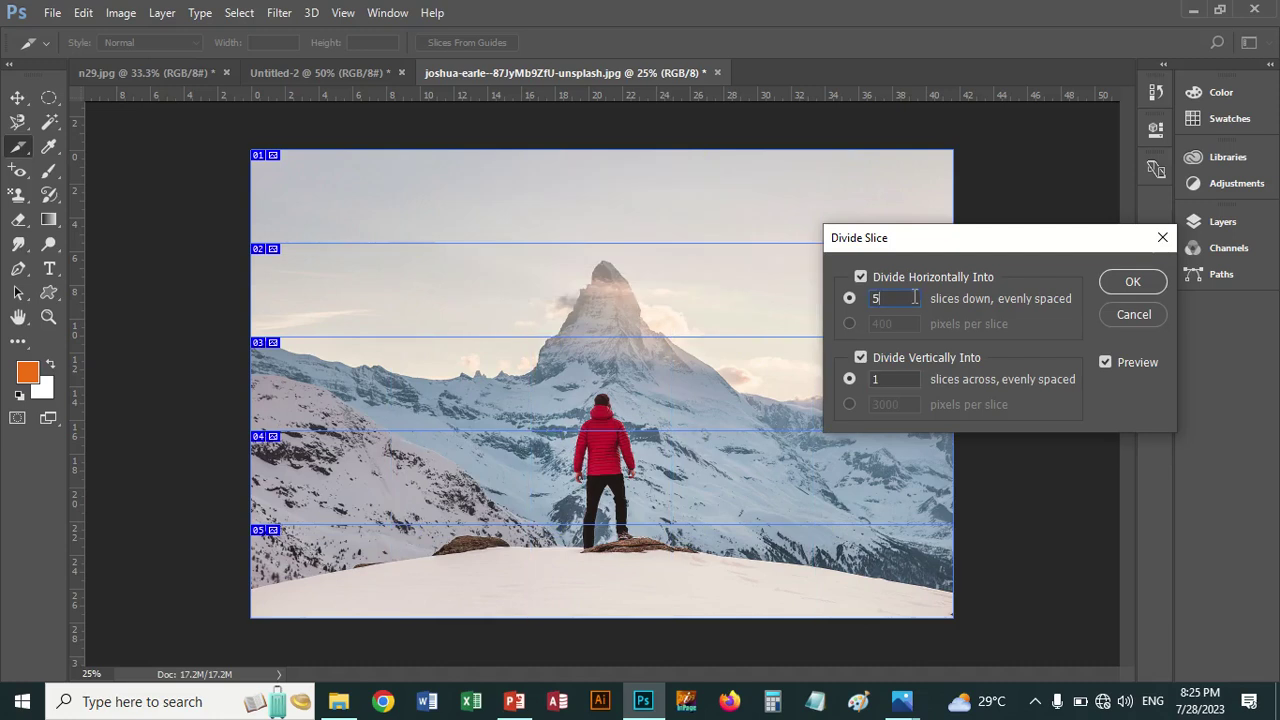
pyautogui.write('1')
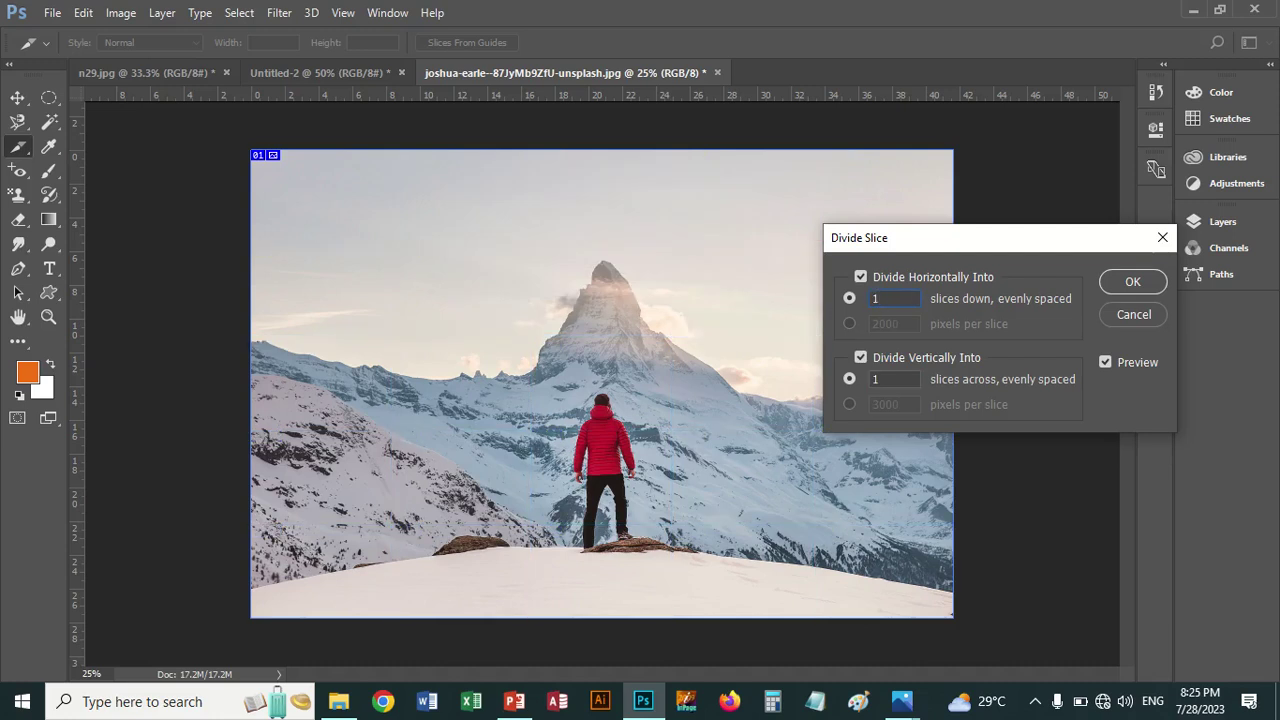
# Try a horizontal division into 2 slices down and return it to 1
pyautogui.moveTo(888, 300); pyautogui.dragTo(854, 302)
pyautogui.write('2')
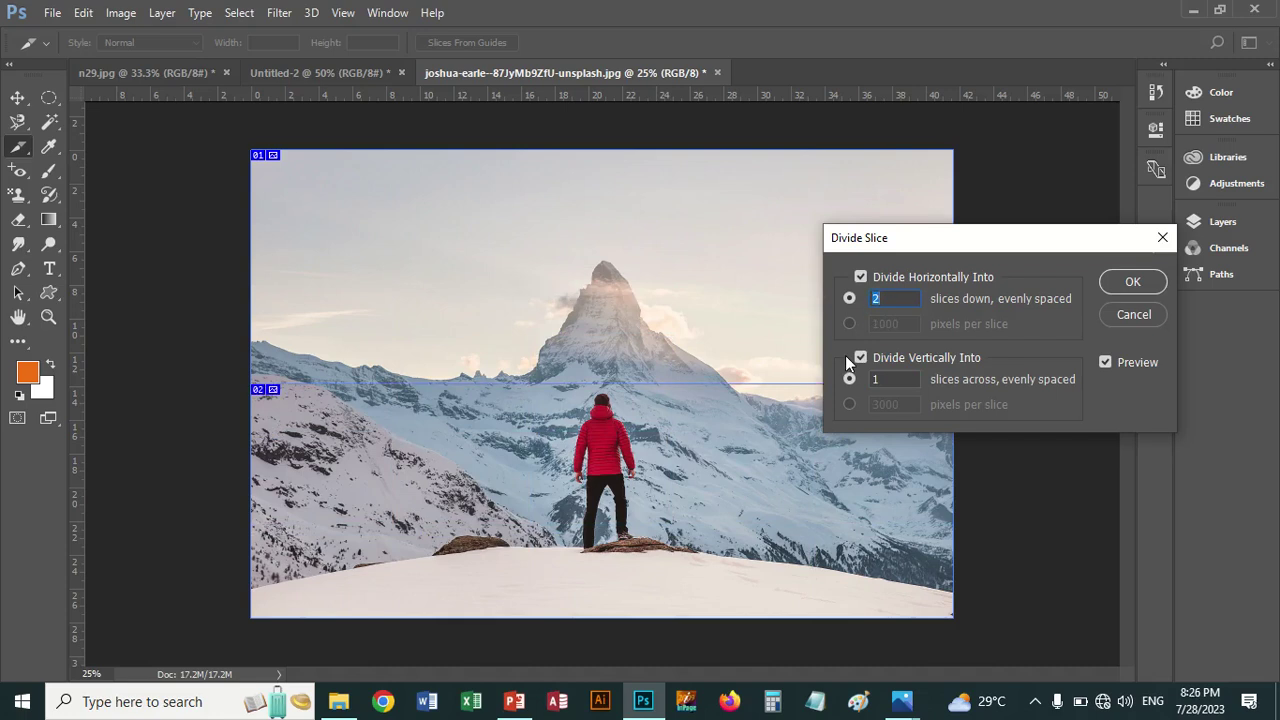
pyautogui.write('1')
# Divide the photo vertically into 5 evenly spaced slices across and apply the division
pyautogui.moveTo(885, 379); pyautogui.dragTo(867, 375)
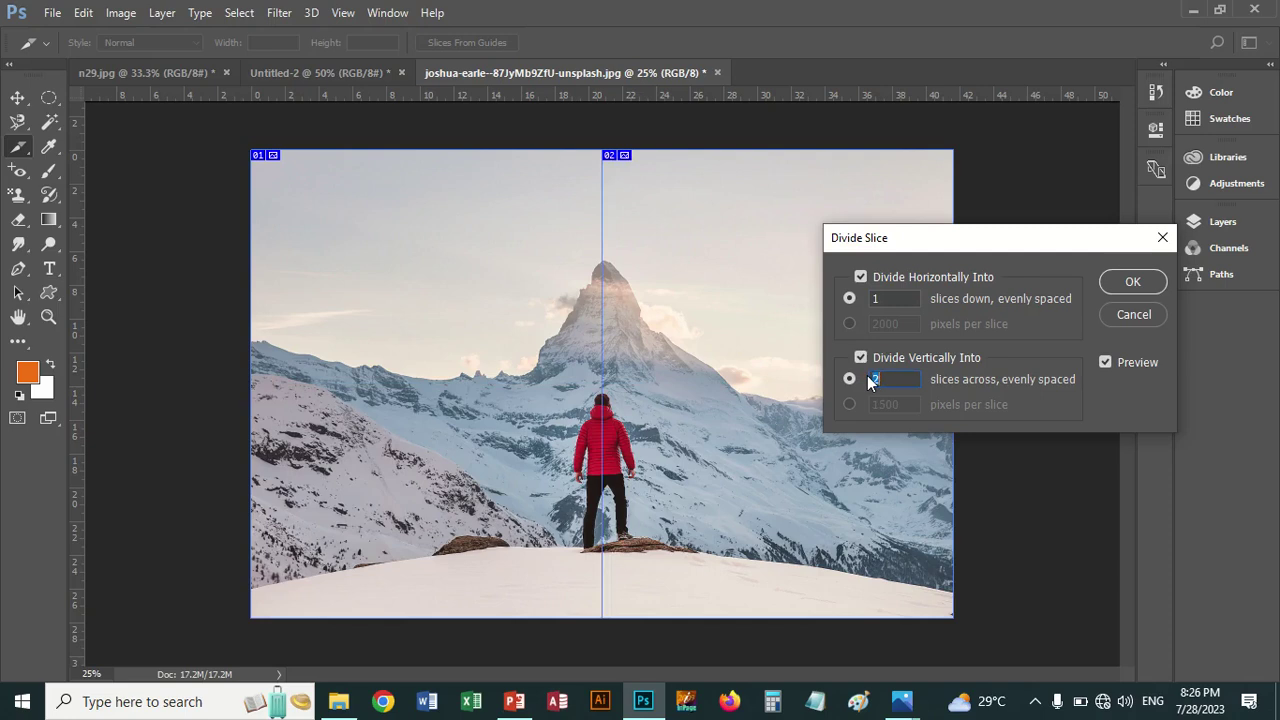
pyautogui.write('3')
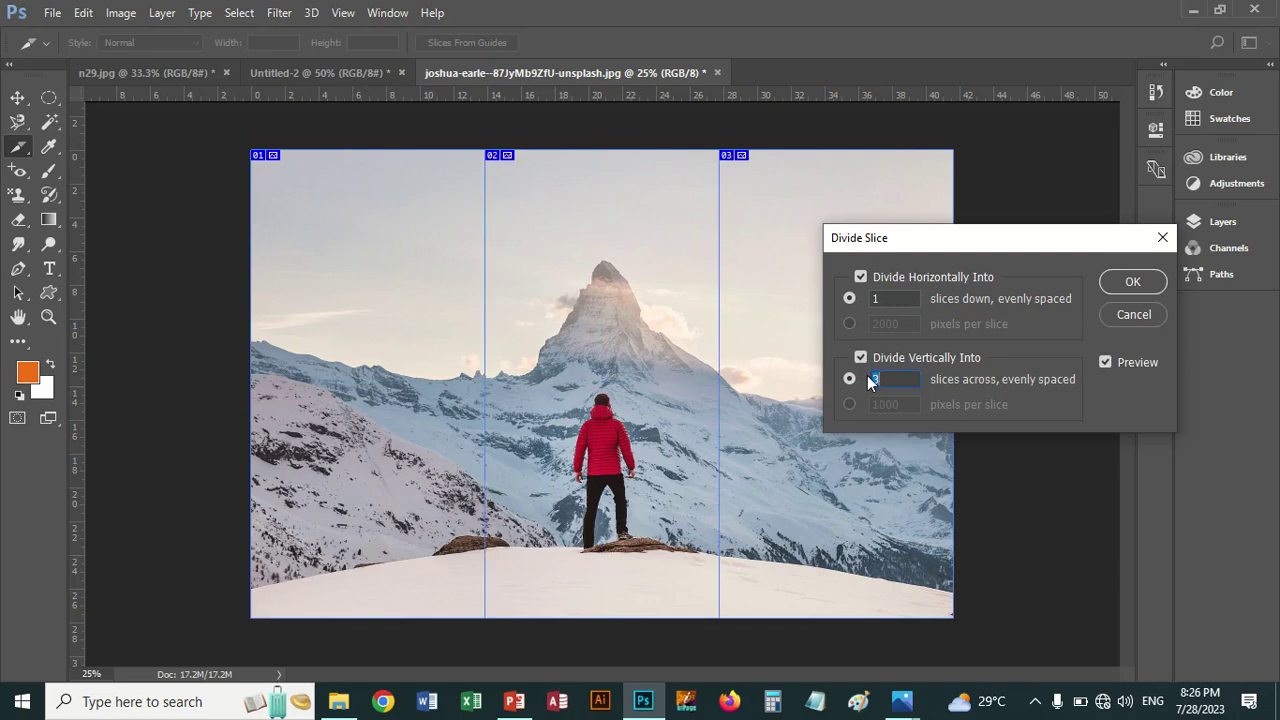
pyautogui.press('Up')
pyautogui.press('Up')
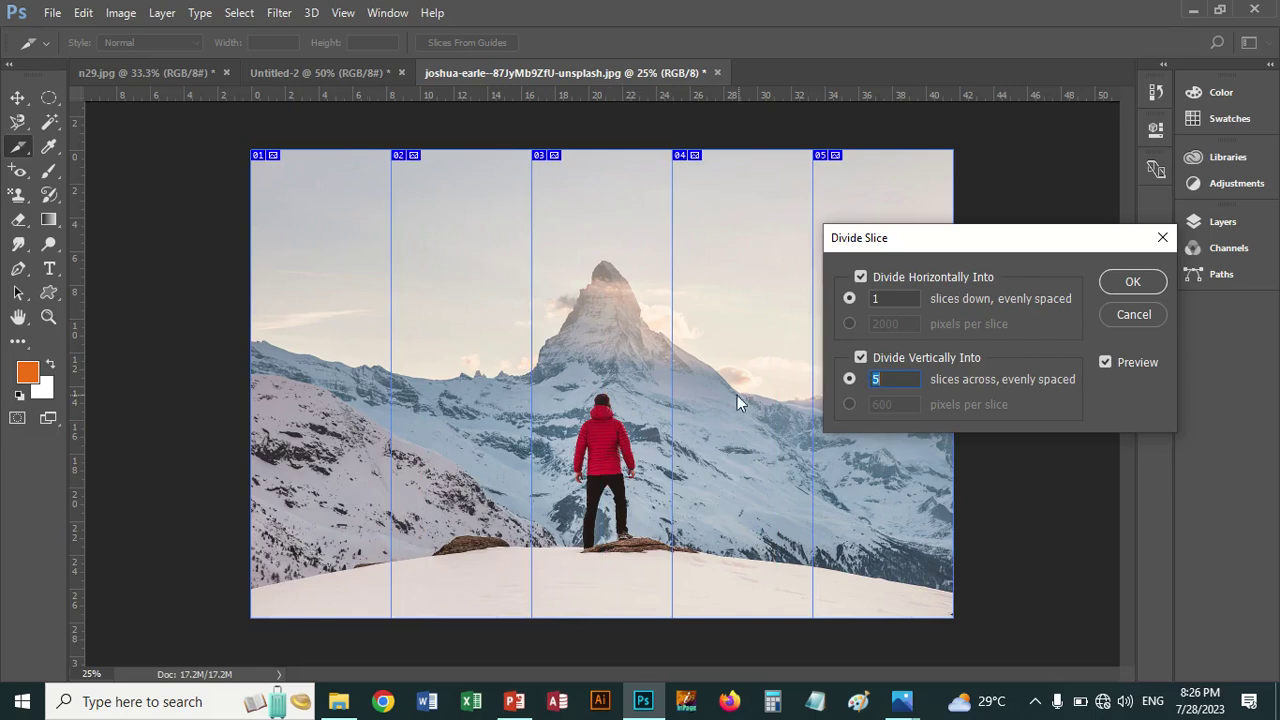
pyautogui.click(1144, 282)
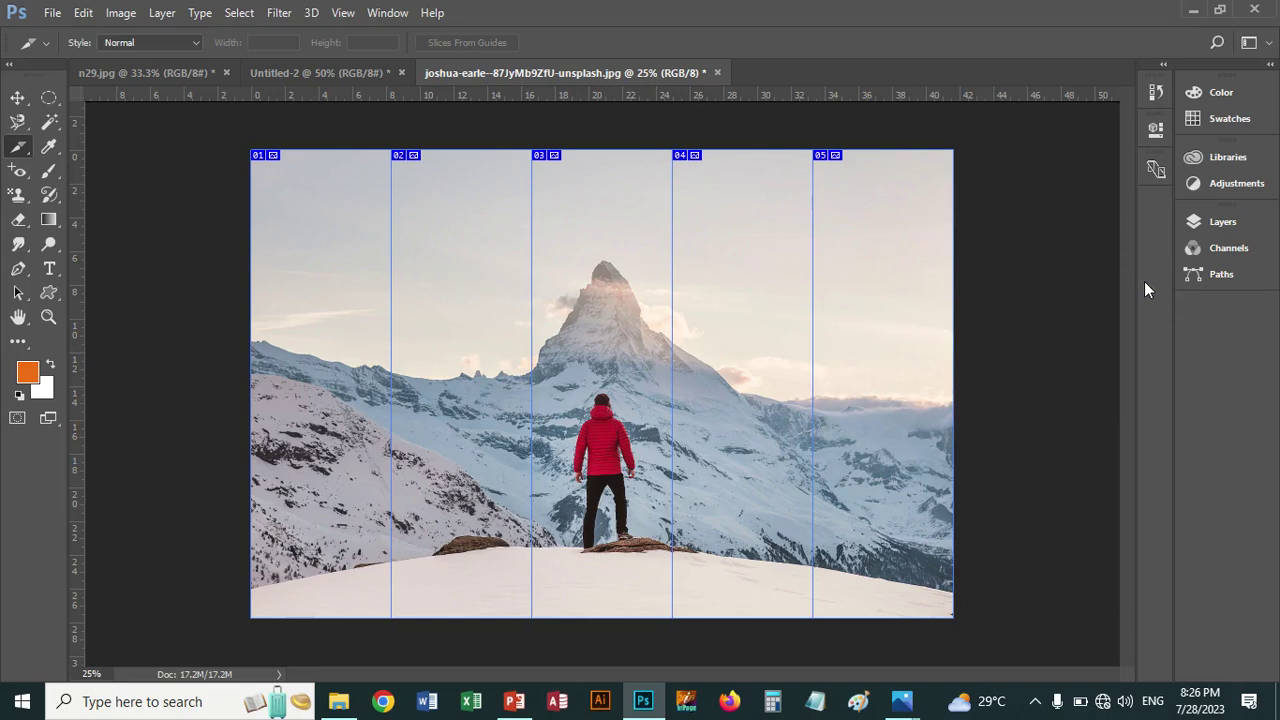
pyautogui.click(52, 14)
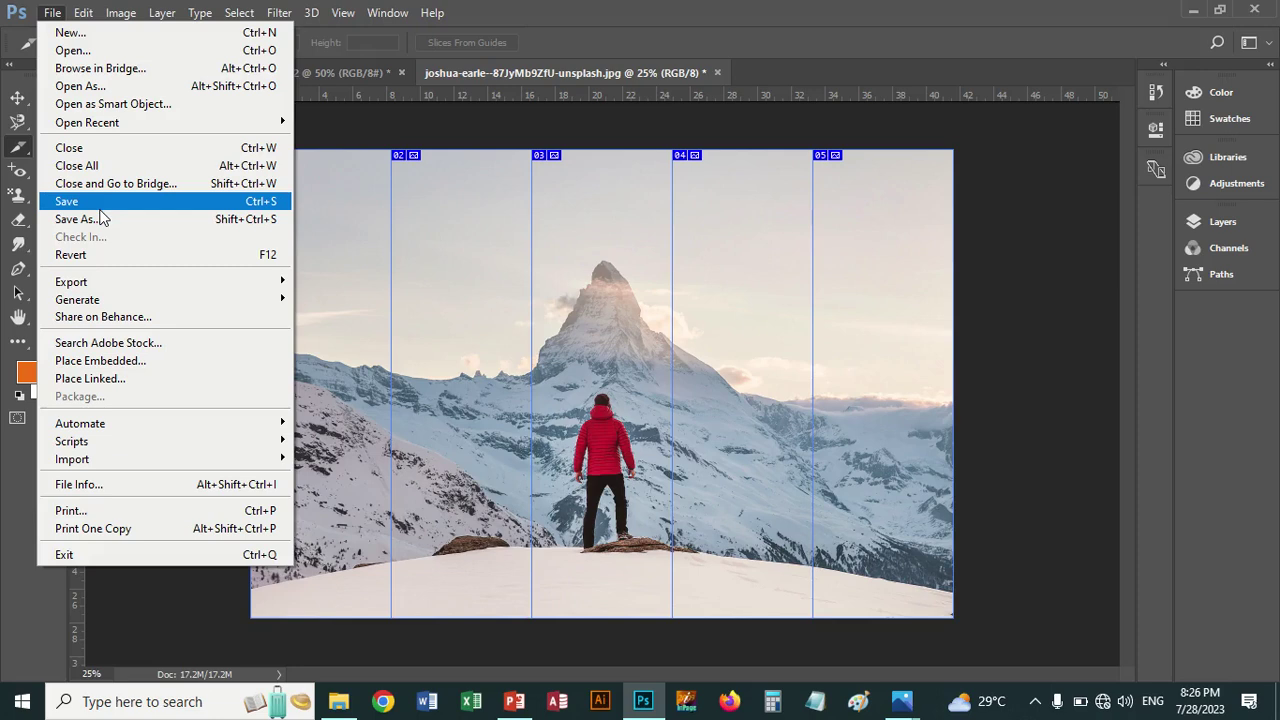
pyautogui.click(163, 12)
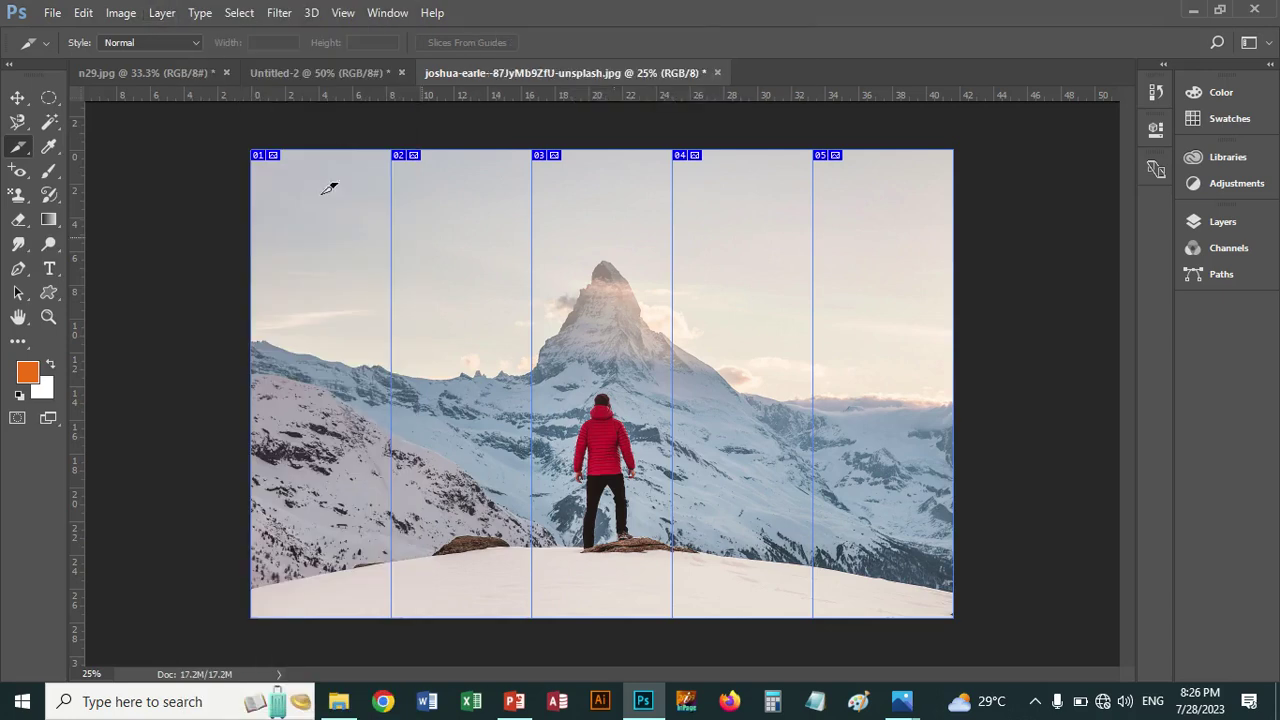
# Select the first and the fourth slice in turn with the Slice Select tool, and return to the Slice tool
pyautogui.rightClick(24, 152)
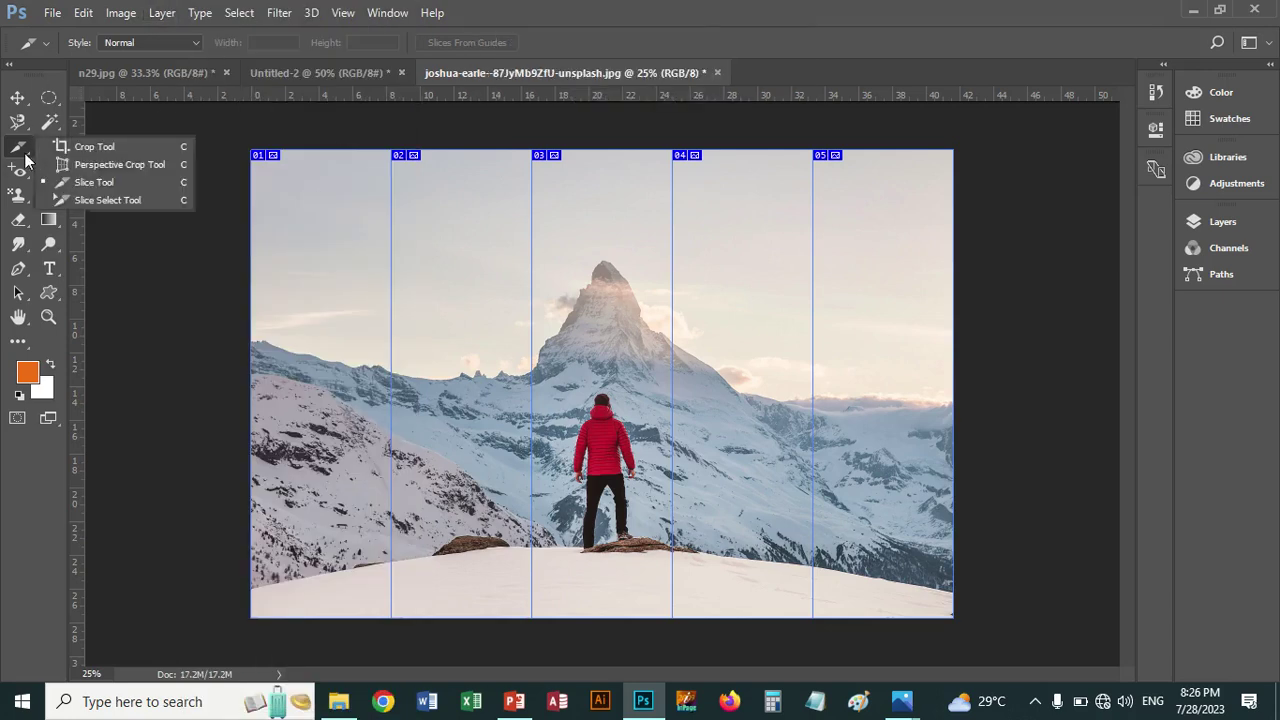
pyautogui.click(100, 200)
pyautogui.click(296, 252)
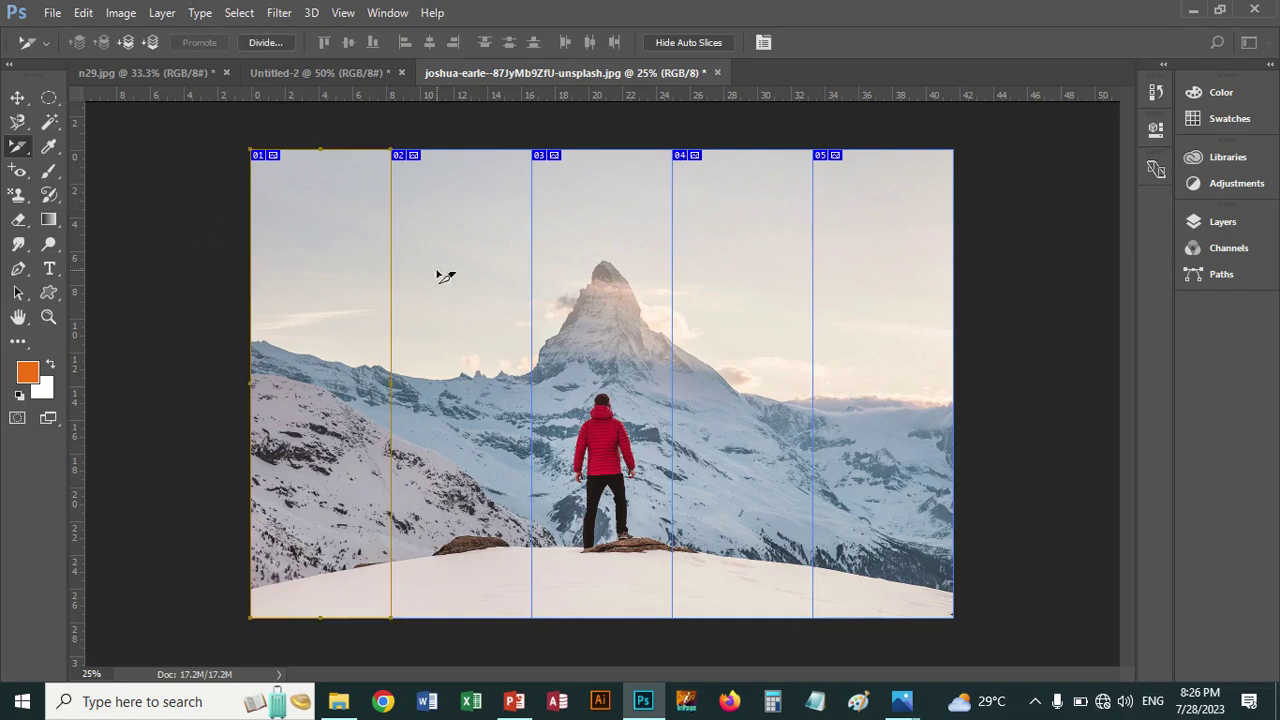
pyautogui.click(788, 288)
pyautogui.rightClick(18, 152)
pyautogui.click(67, 181)
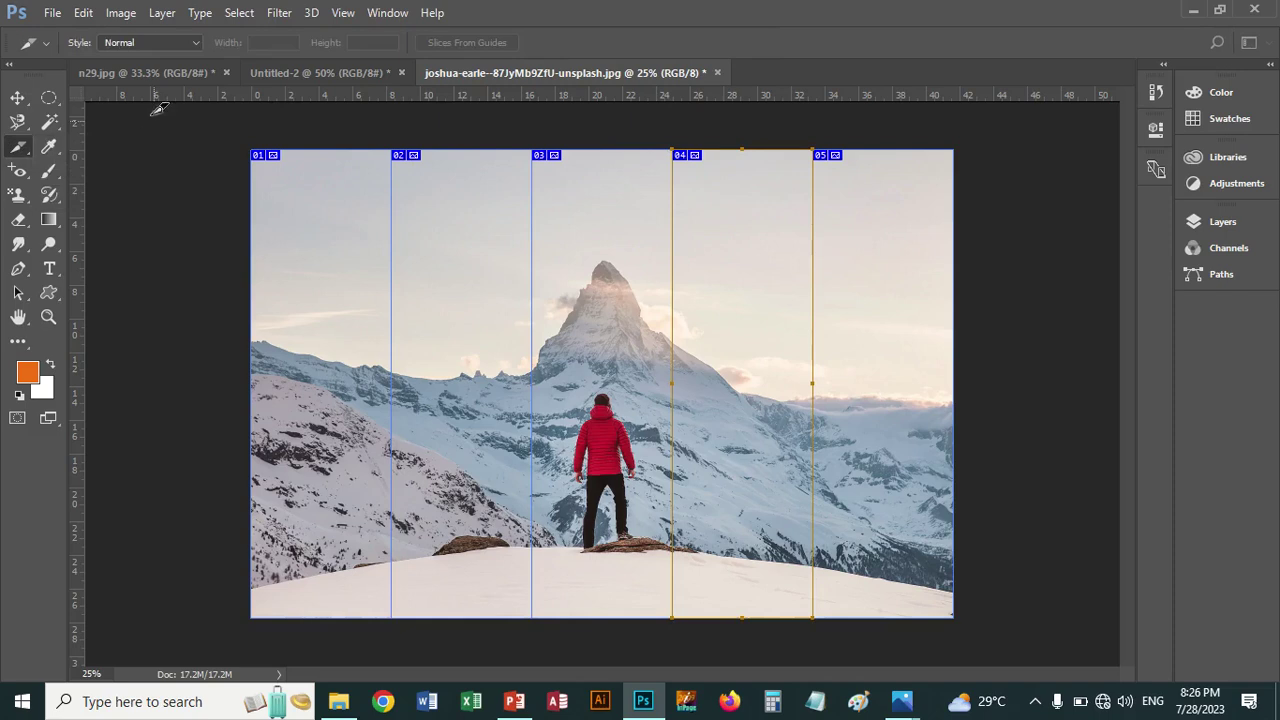
pyautogui.click(52, 12)
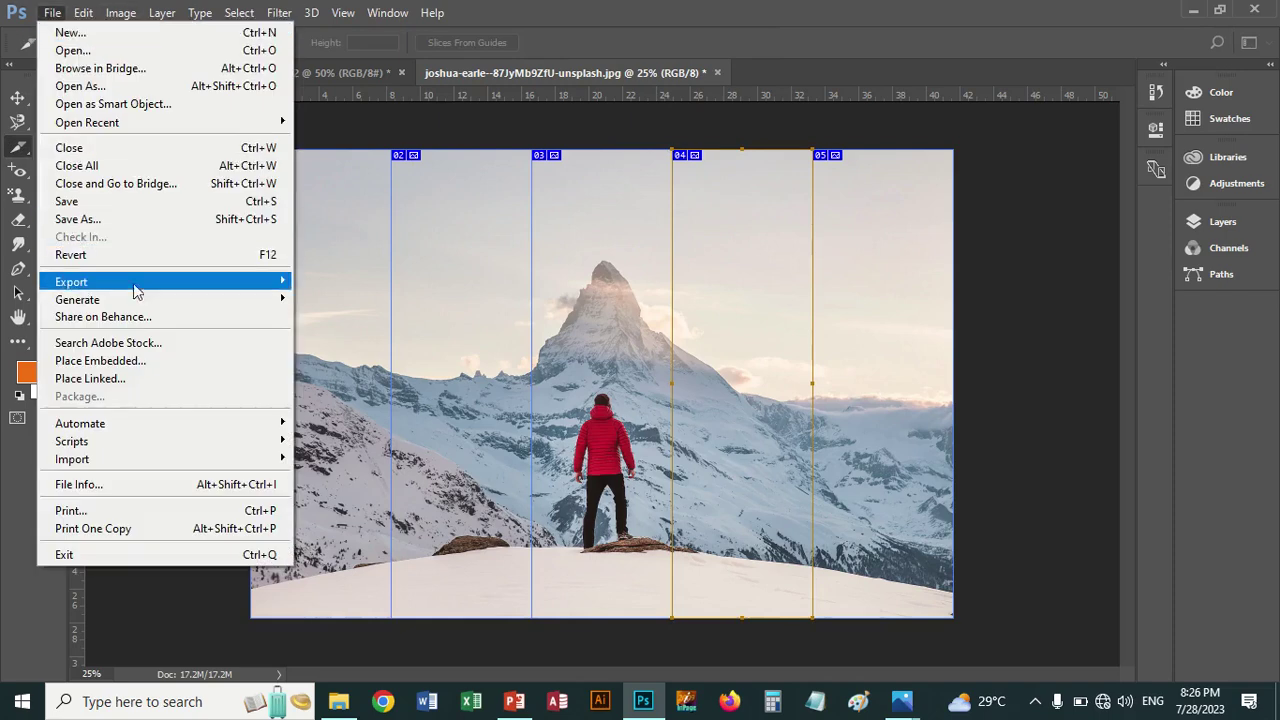
pyautogui.moveTo(136, 288)
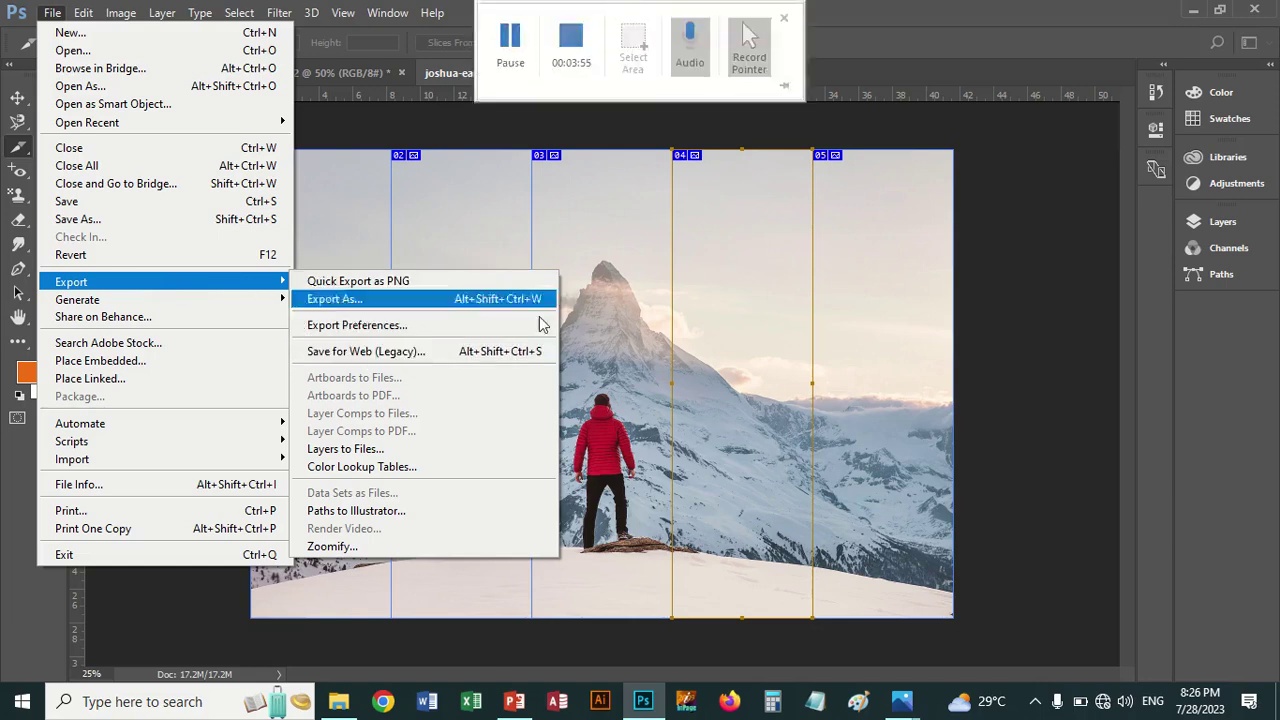
pyautogui.click(388, 352)
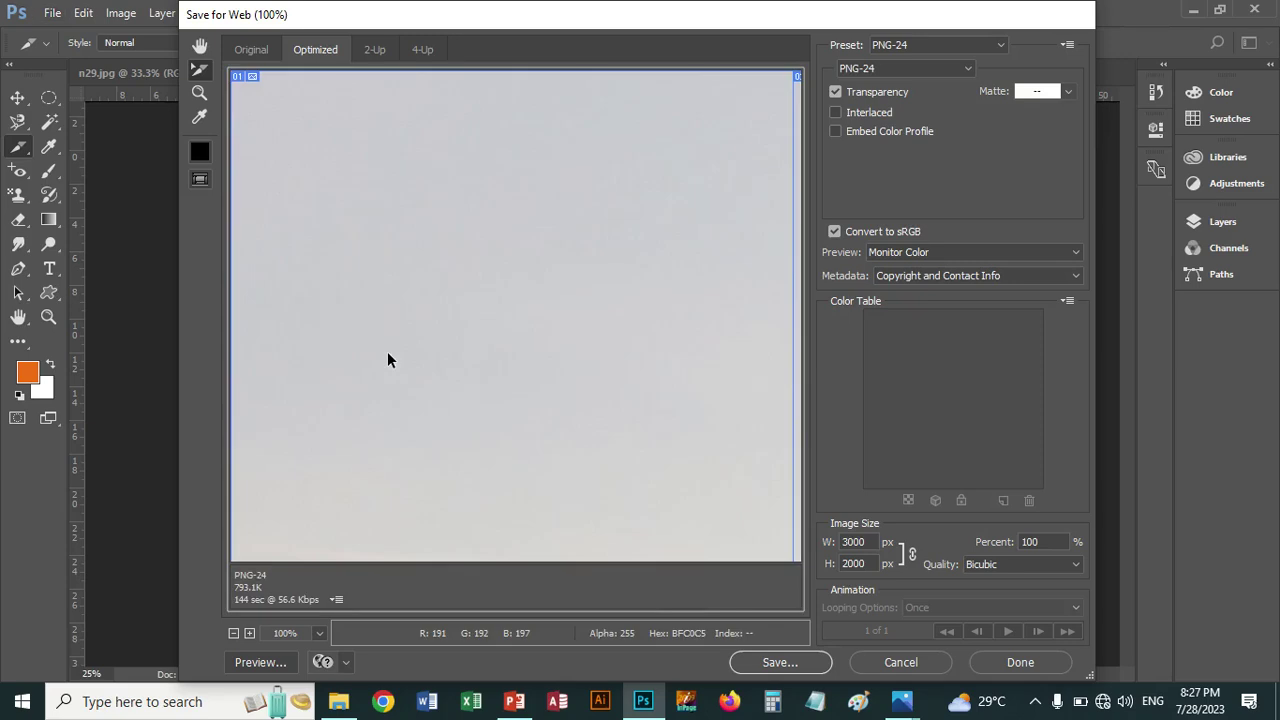
pyautogui.click(897, 663)
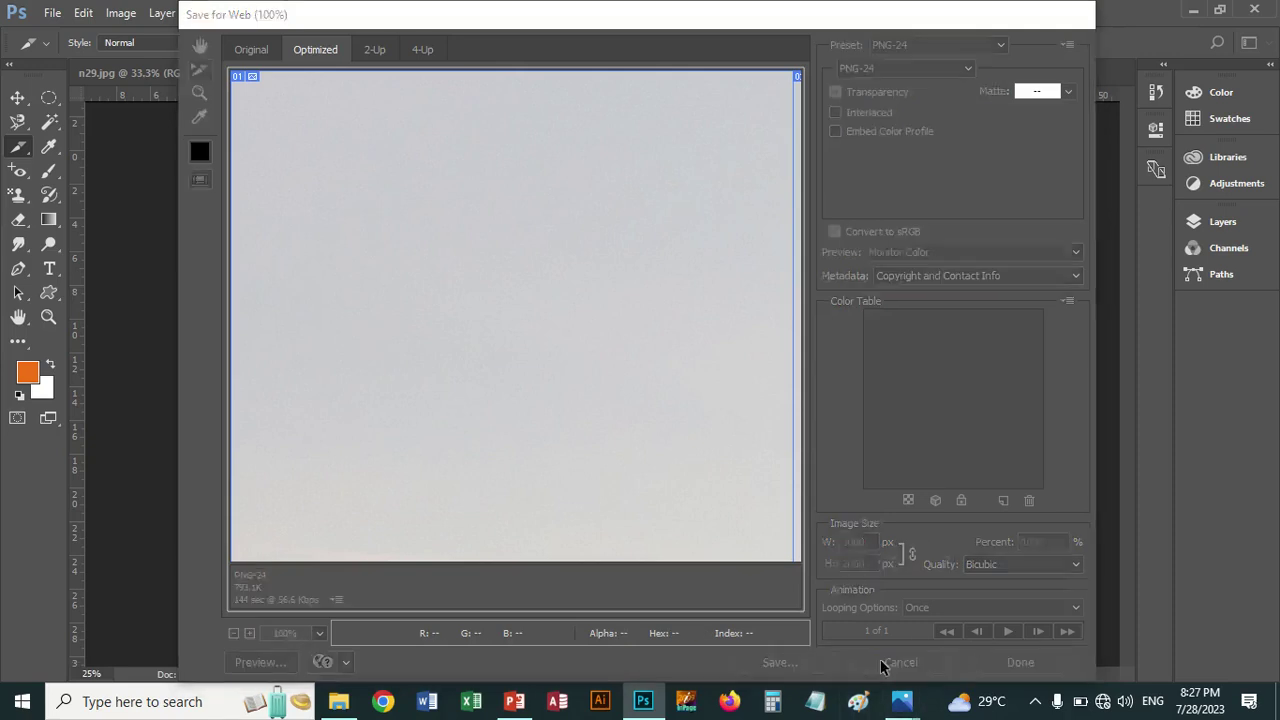
# Resize the photo to a width of 10 inches at a resolution of 100 pixels/inch, keeping its proportions
pyautogui.click(120, 12)
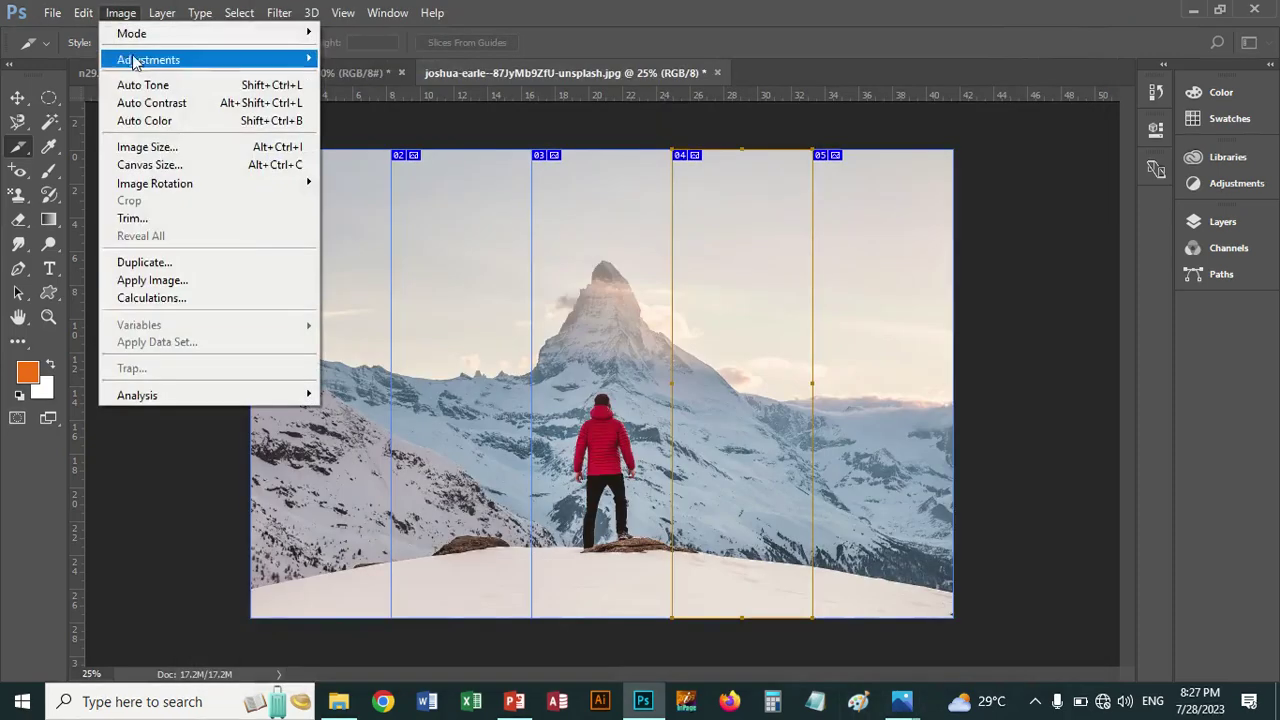
pyautogui.click(146, 145)
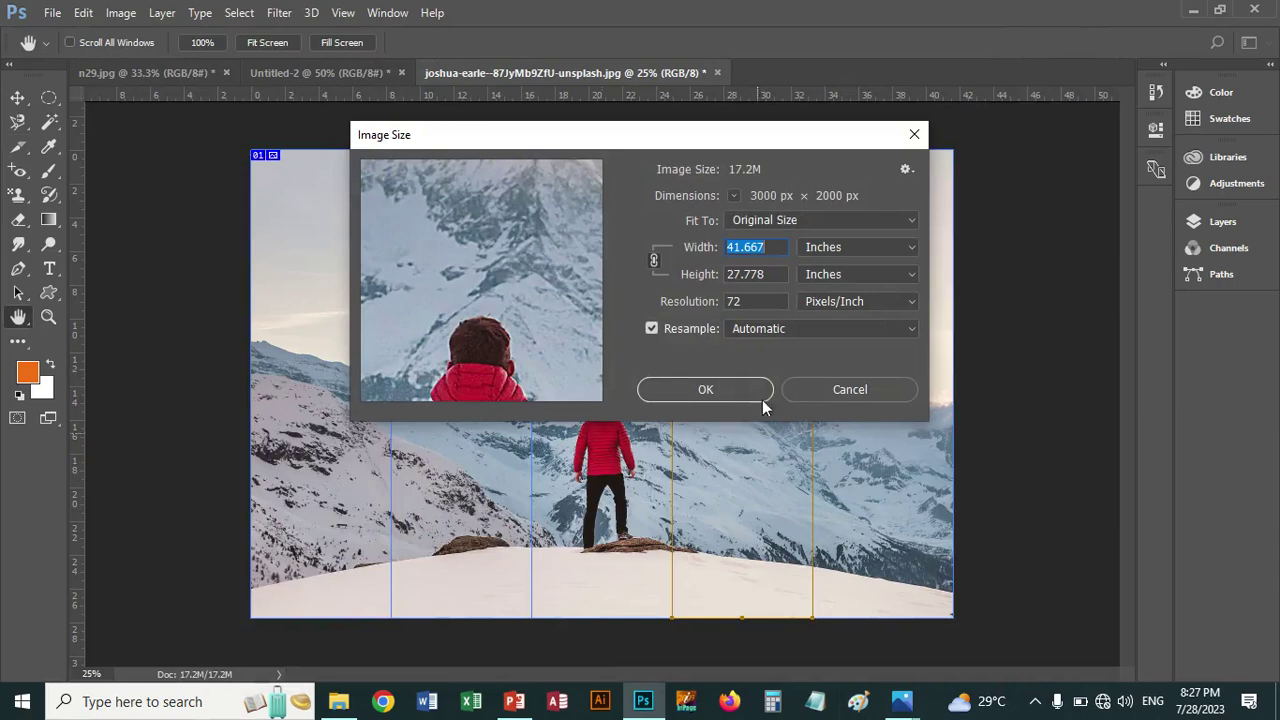
pyautogui.doubleClick(748, 301)
pyautogui.write('100')
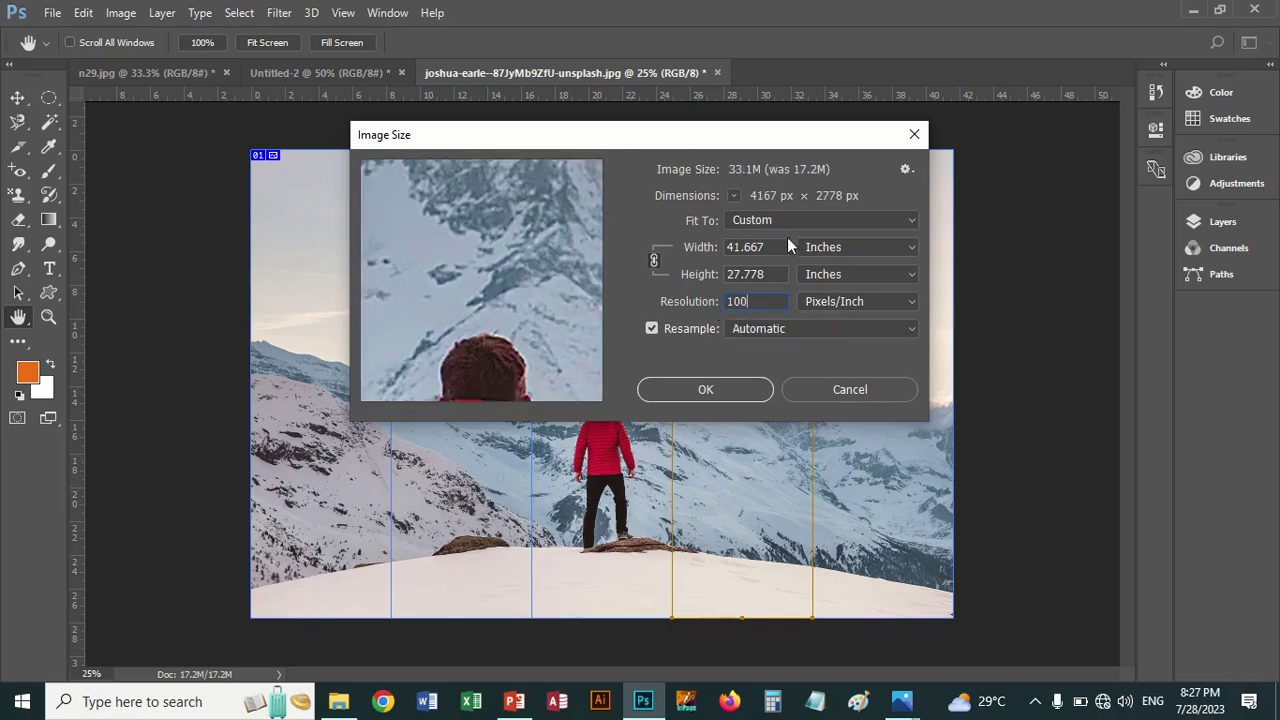
pyautogui.moveTo(788, 247); pyautogui.dragTo(716, 250)
pyautogui.write('10')
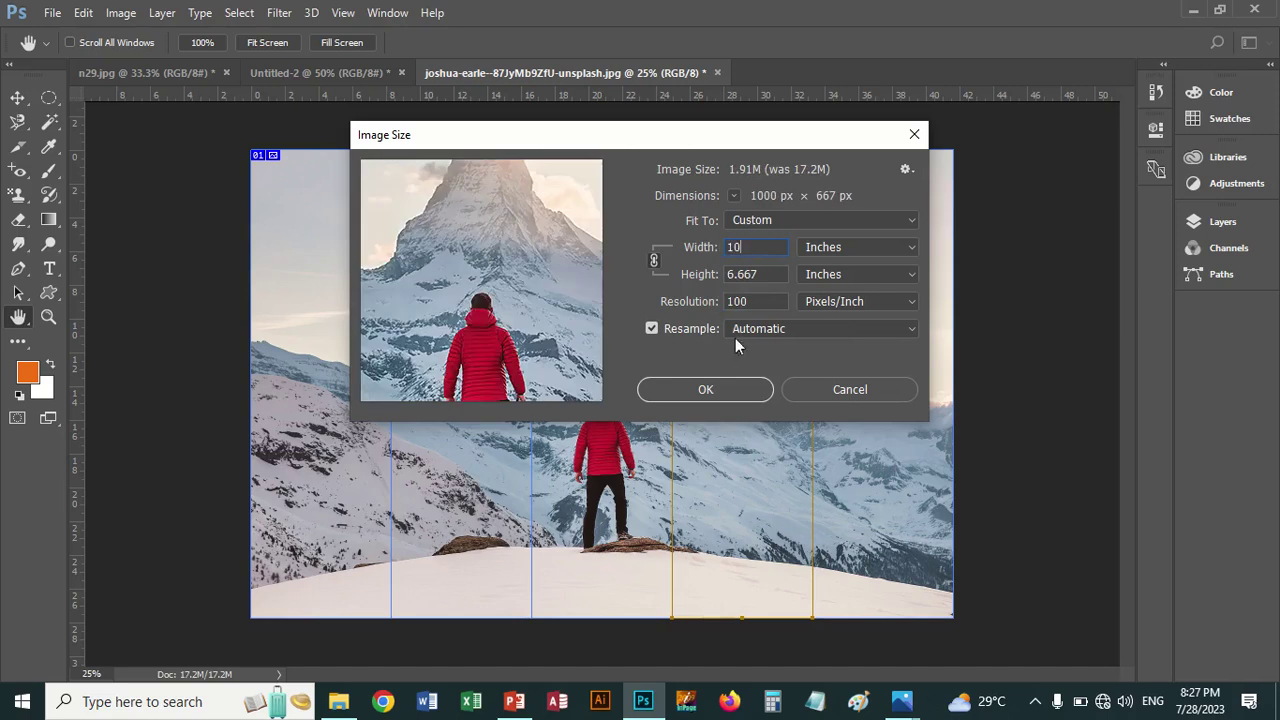
pyautogui.click(736, 390)
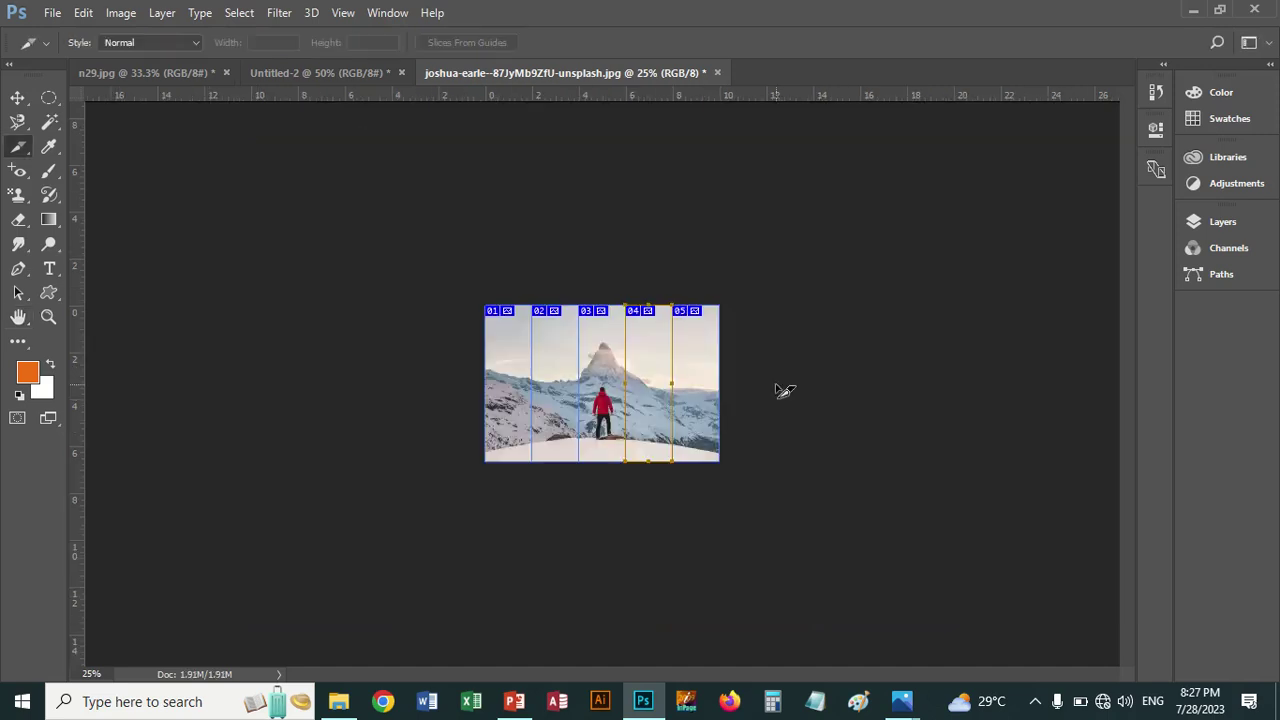
# Export all slices for the web as PNG-24 images only, saved in the Slice folder under the file name 1
pyautogui.hotkey('ctrl', '+')
pyautogui.hotkey('ctrl', '+')
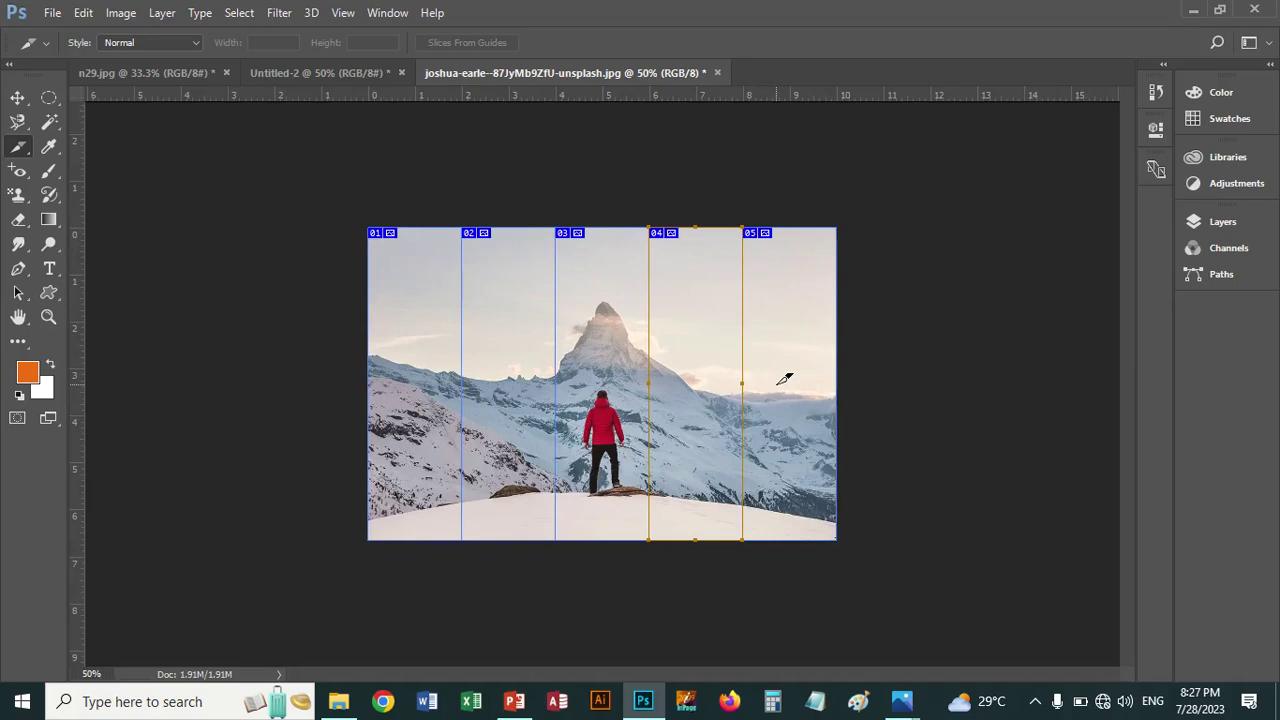
pyautogui.click(52, 13)
pyautogui.moveTo(115, 289)
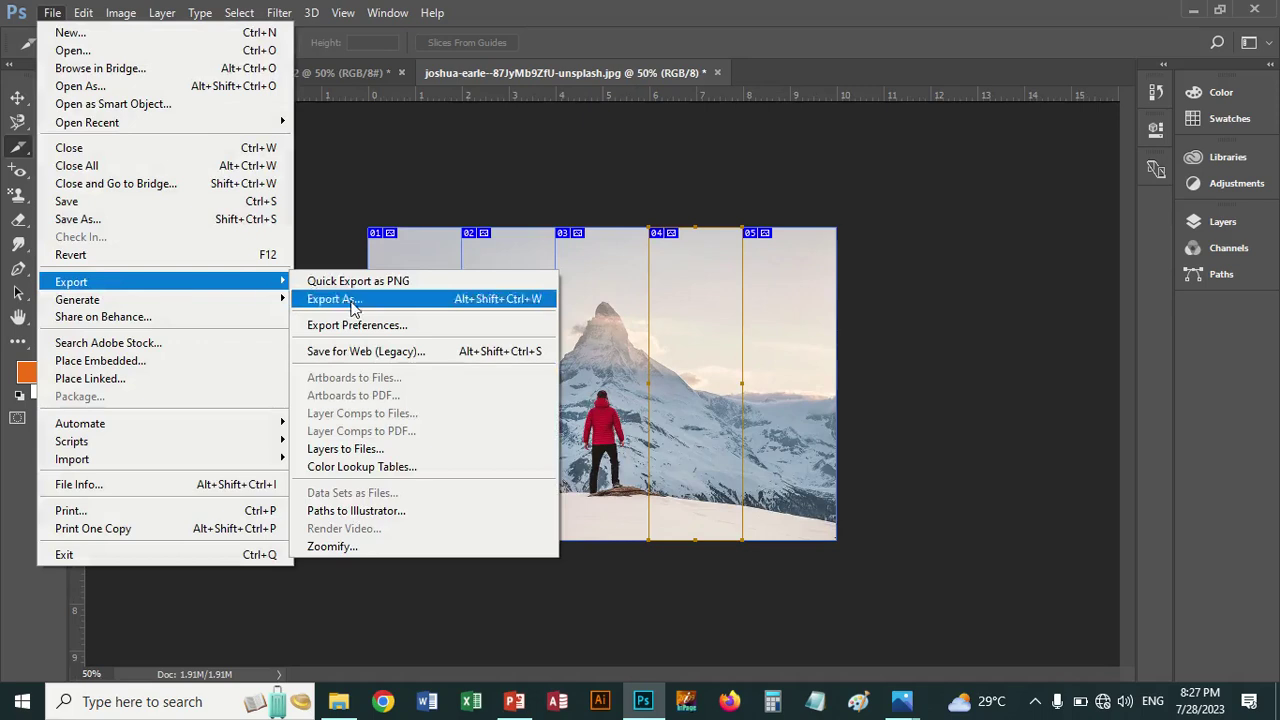
pyautogui.click(429, 351)
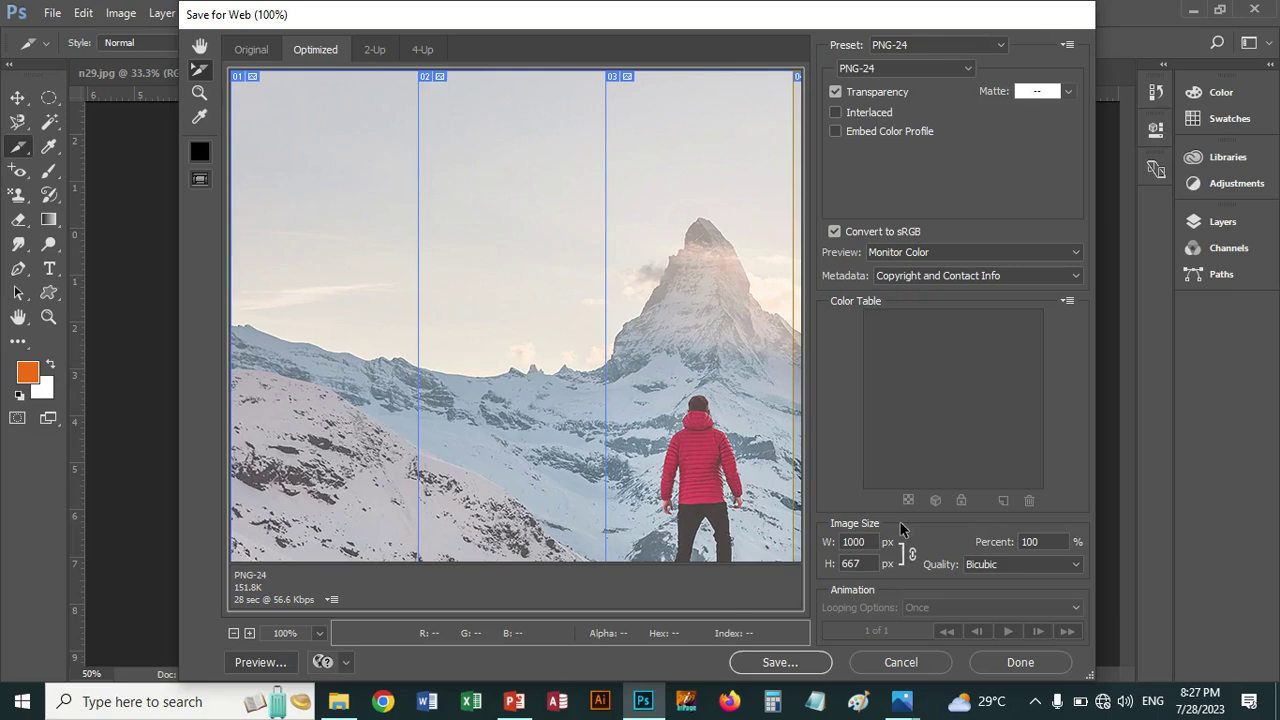
pyautogui.click(781, 664)
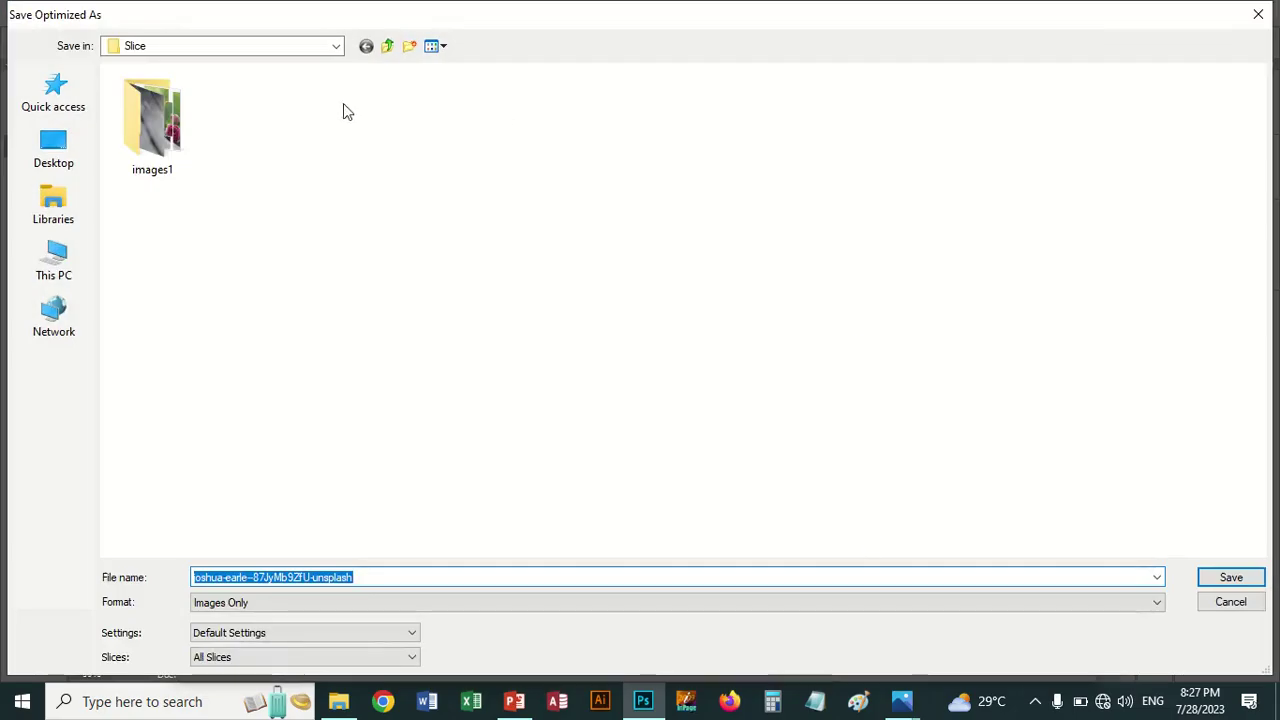
pyautogui.click(336, 47)
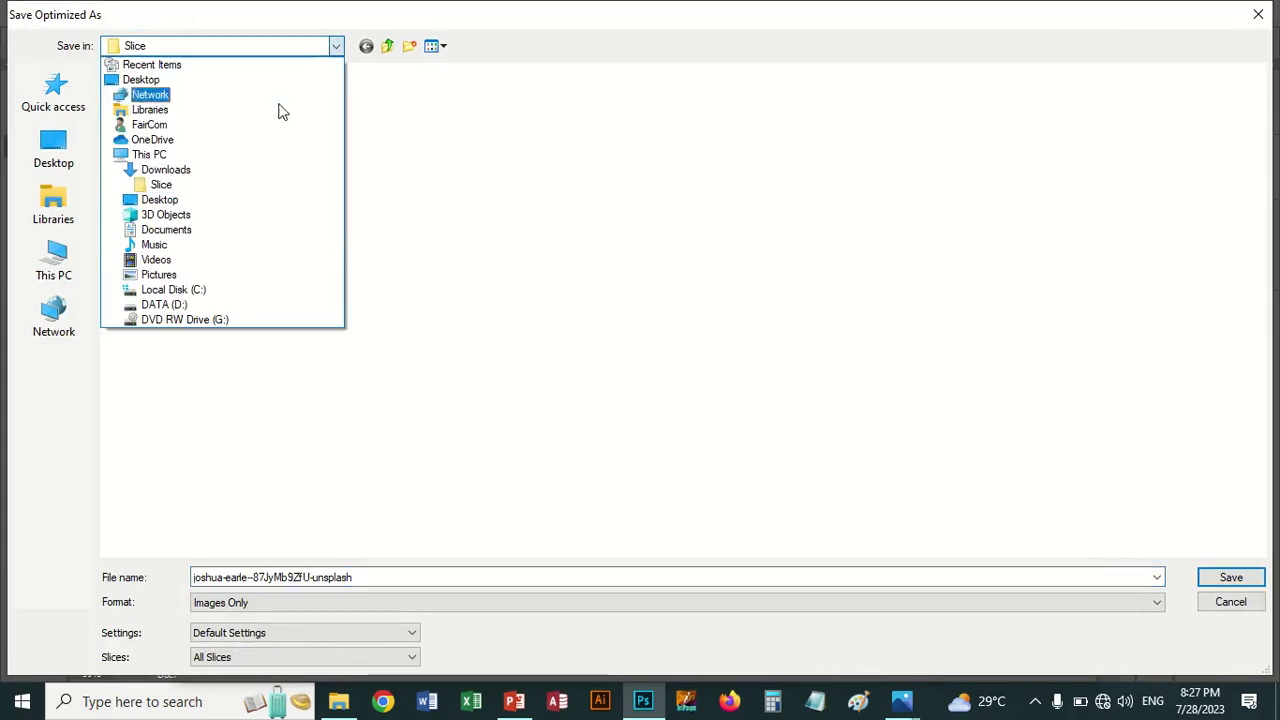
pyautogui.click(162, 185)
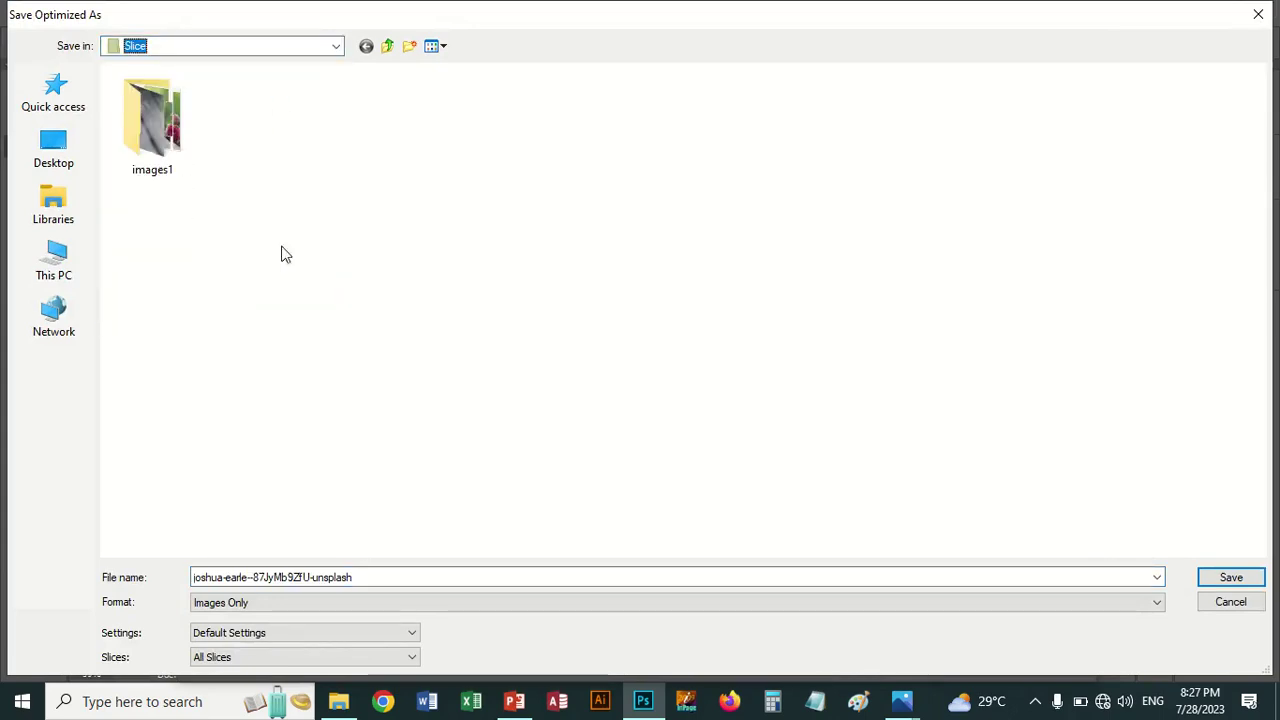
pyautogui.doubleClick(406, 577)
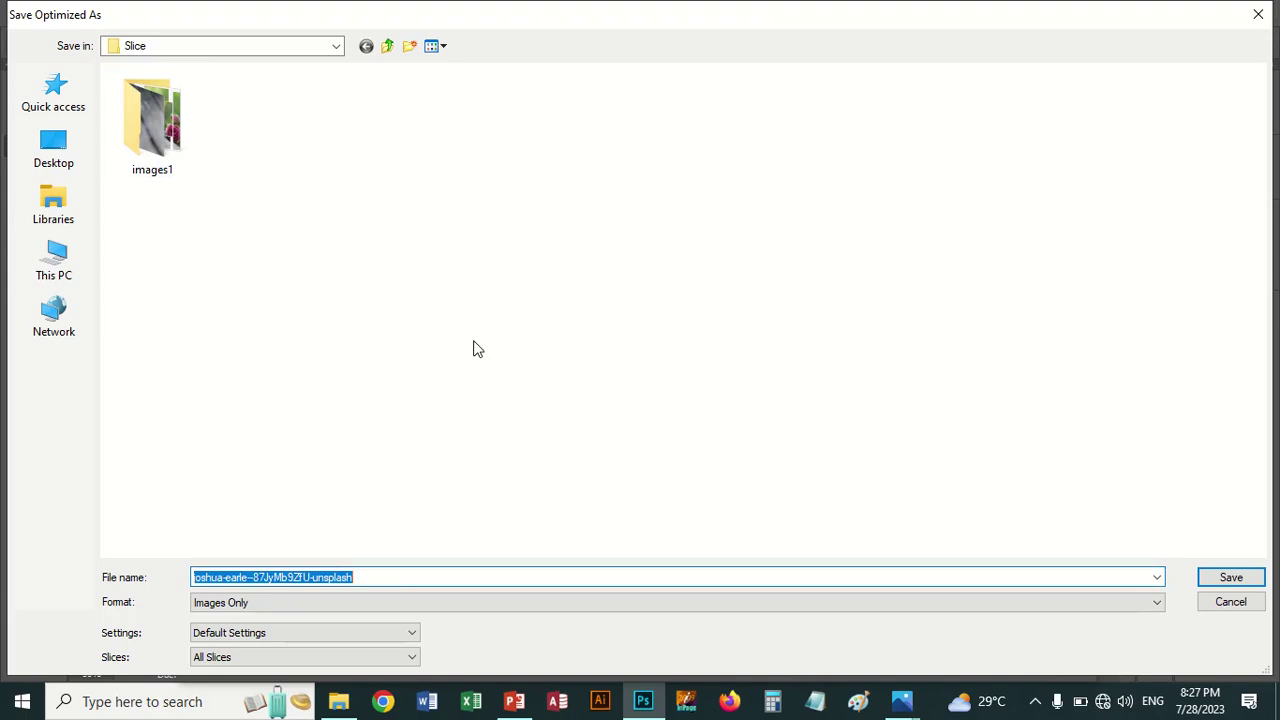
pyautogui.write('1')
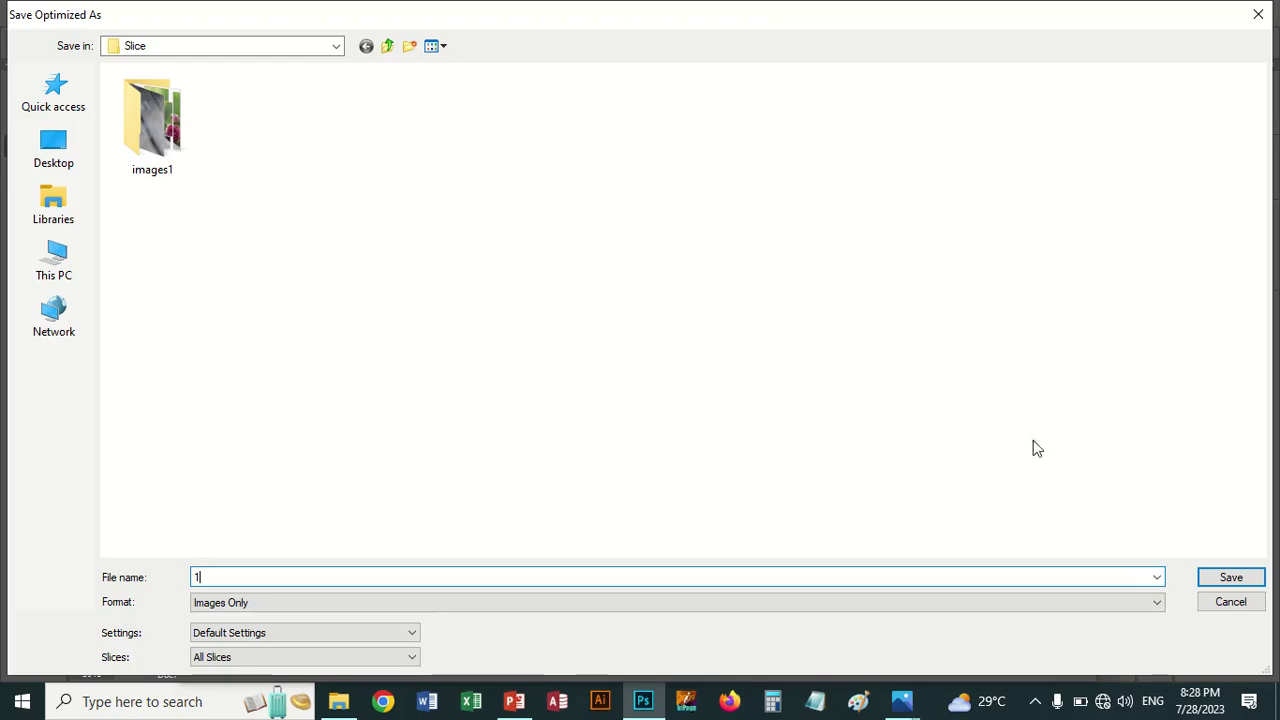
pyautogui.click(1231, 578)
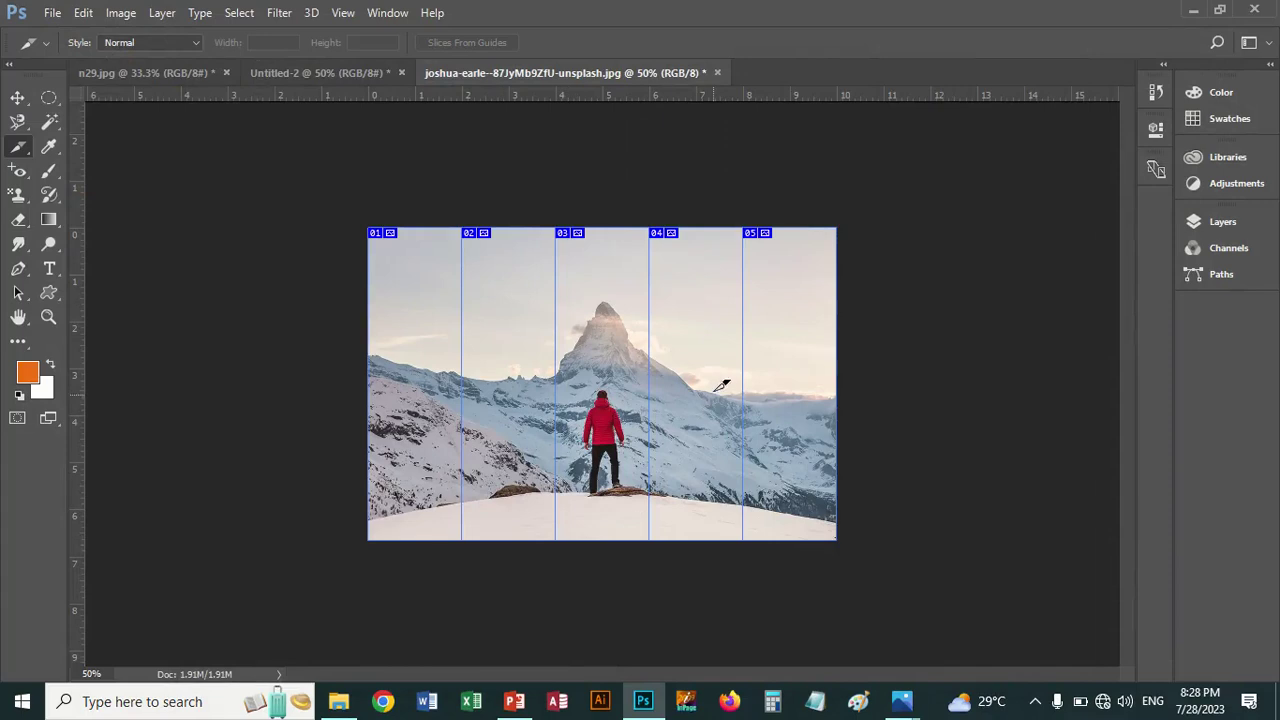
# Select and copy the whole photo, and create a white RGB document at the clipboard size of 1000 x 667 pixels, 100 pixels/inch
pyautogui.click(17, 97)
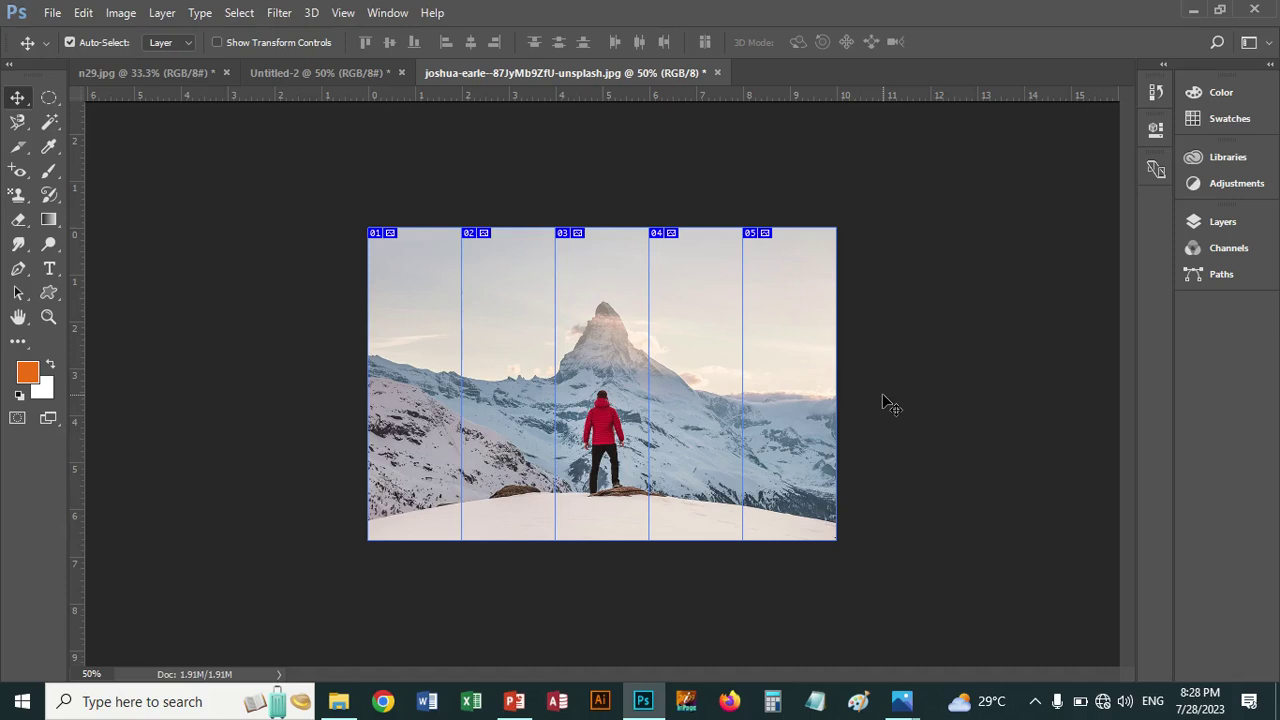
pyautogui.hotkey('ctrl', 'a')
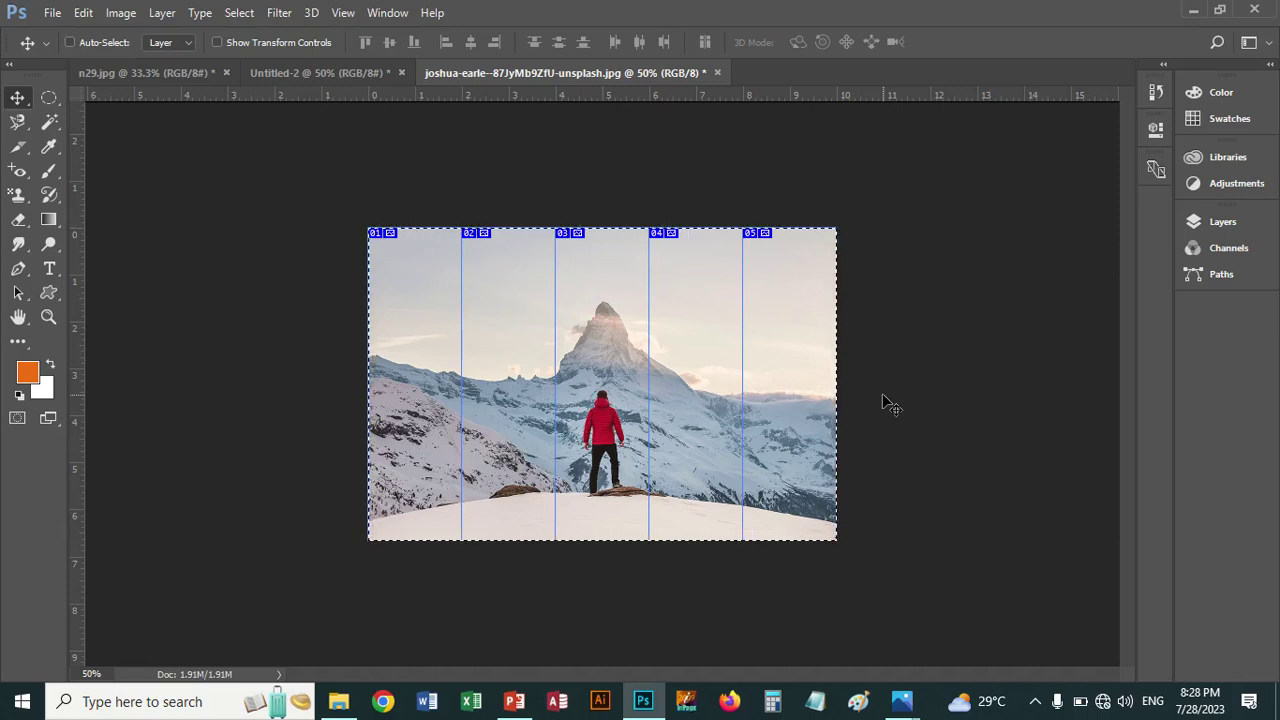
pyautogui.hotkey('ctrl', 'n')
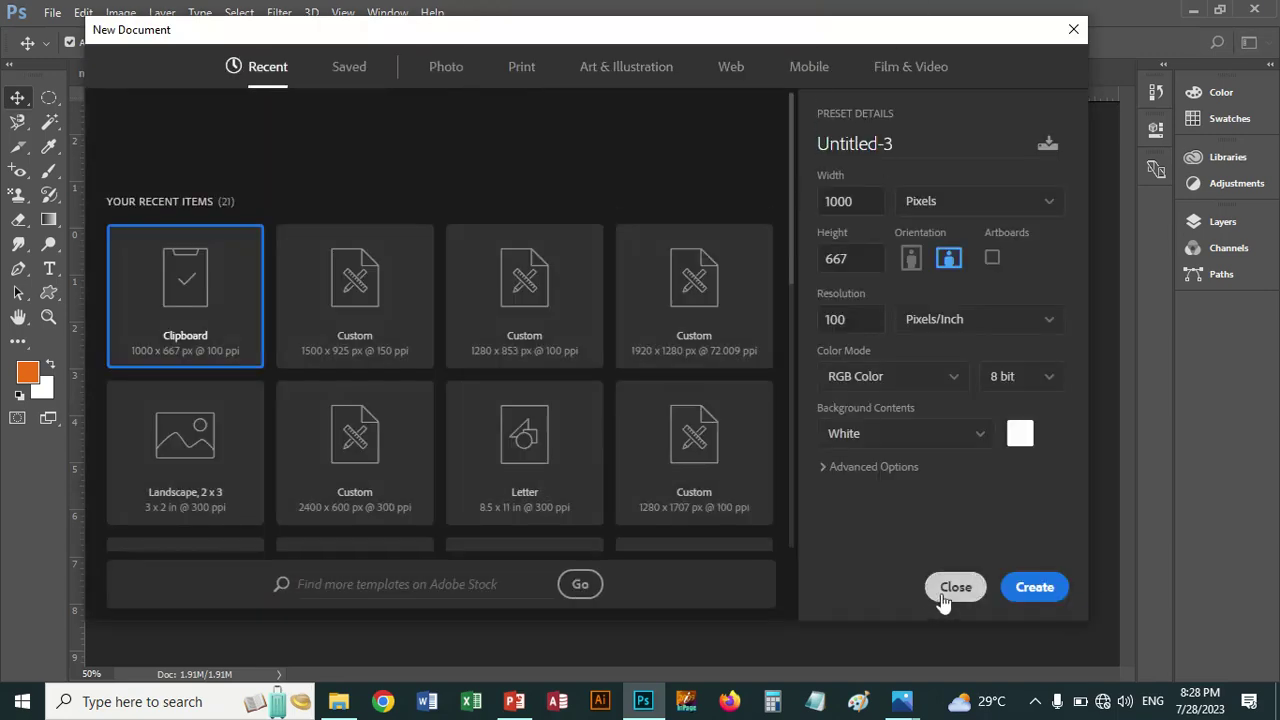
pyautogui.click(1036, 592)
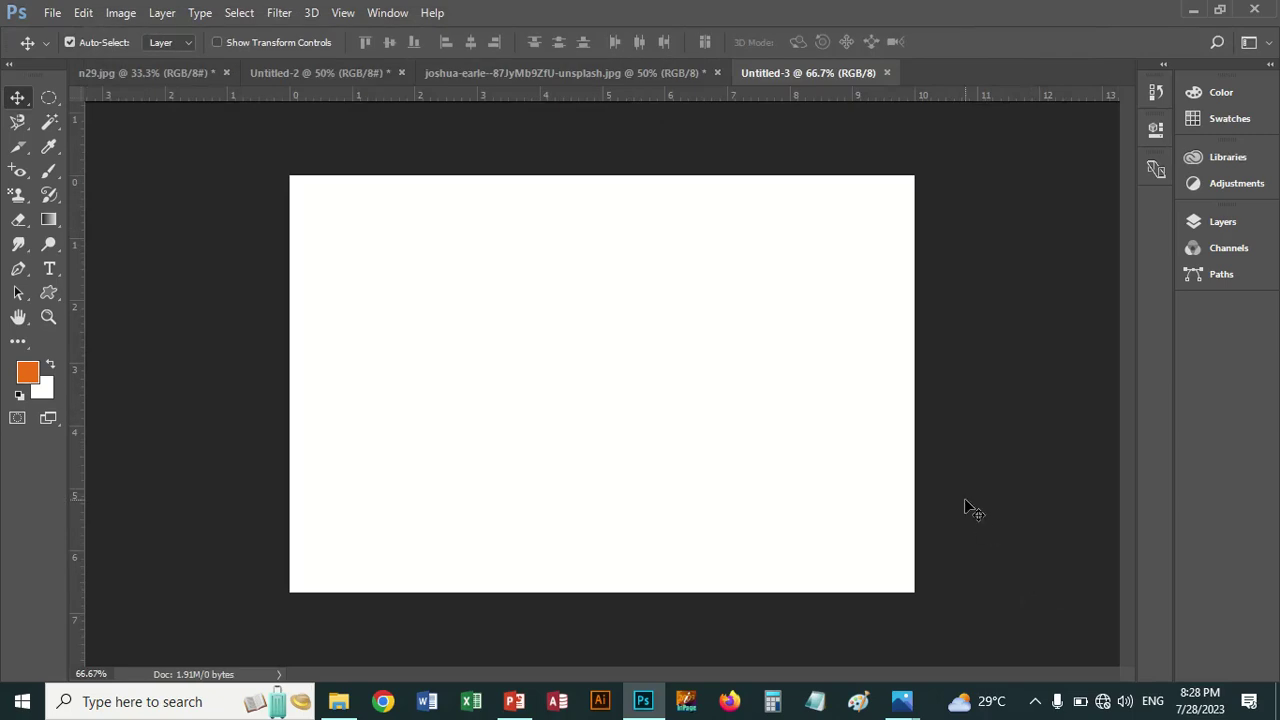
# Extend the blank canvas evenly on both sides to about 11.2 inches wide with the Crop tool, and apply the crop
pyautogui.click(17, 145)
pyautogui.click(85, 146)
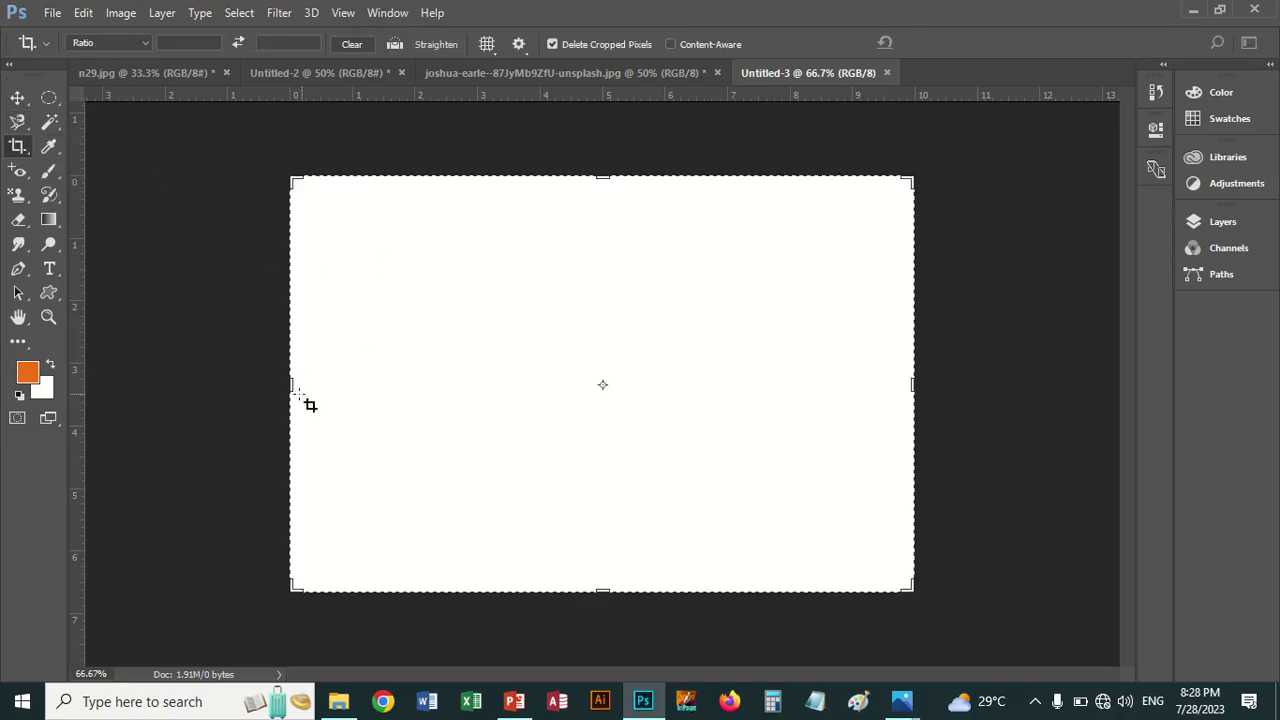
pyautogui.moveTo(298, 395); pyautogui.dragTo(277, 385)
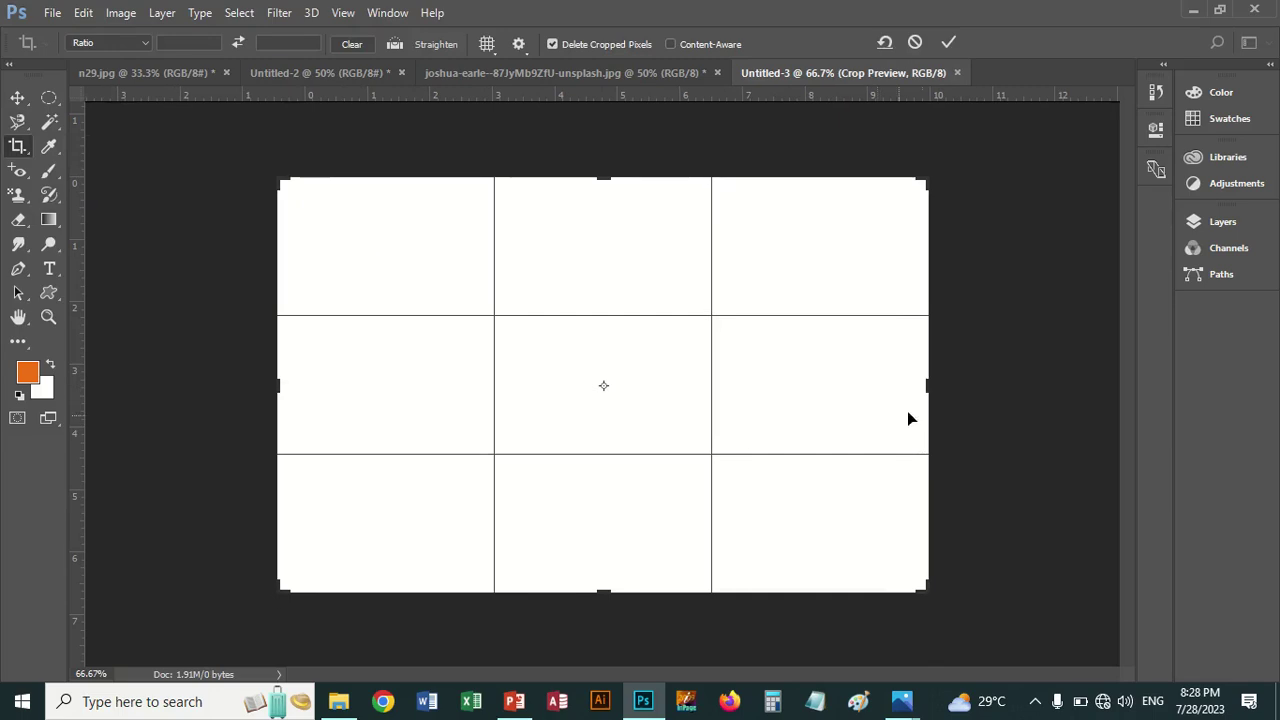
pyautogui.moveTo(930, 388); pyautogui.dragTo(944, 388)
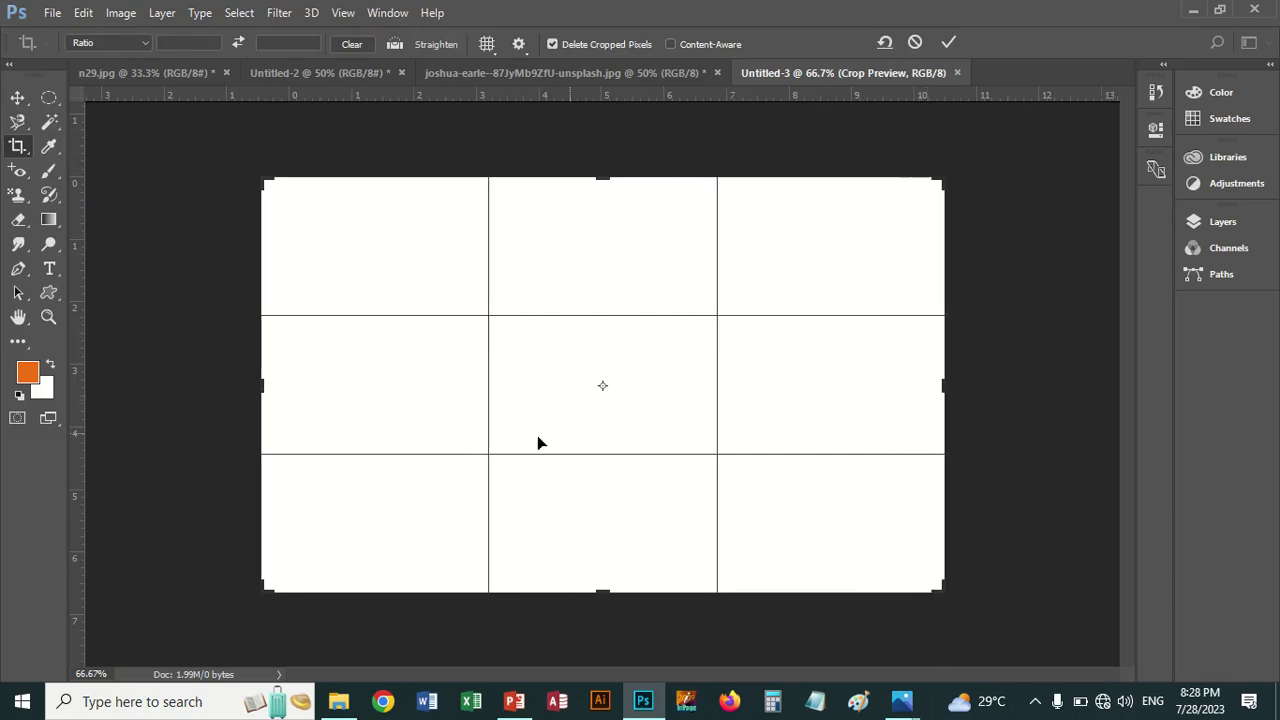
pyautogui.moveTo(258, 386); pyautogui.dragTo(254, 386)
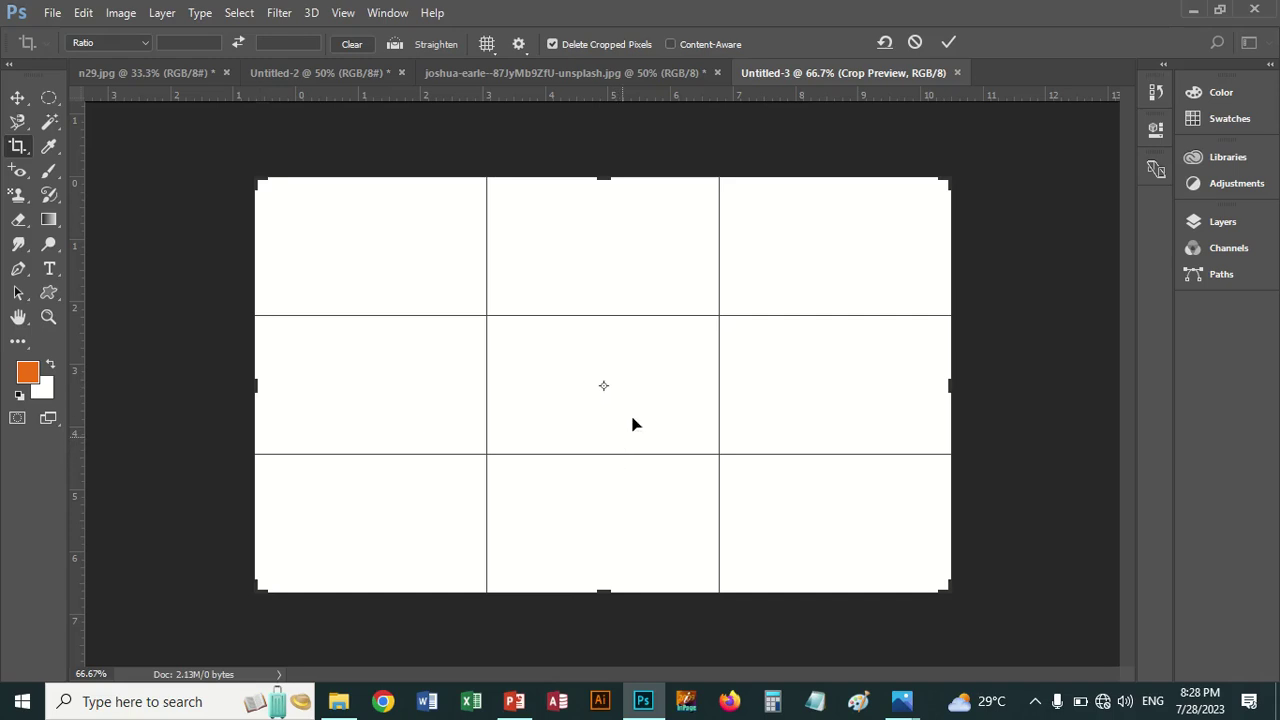
pyautogui.click(16, 100)
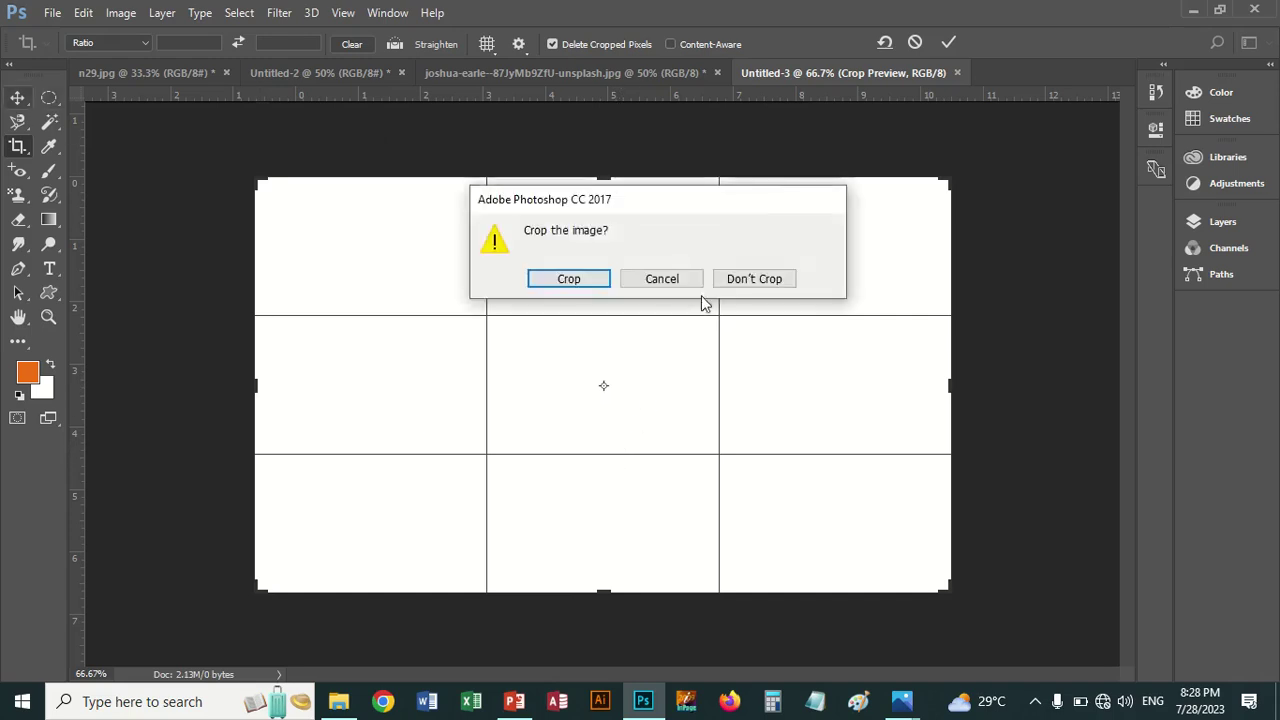
pyautogui.click(591, 284)
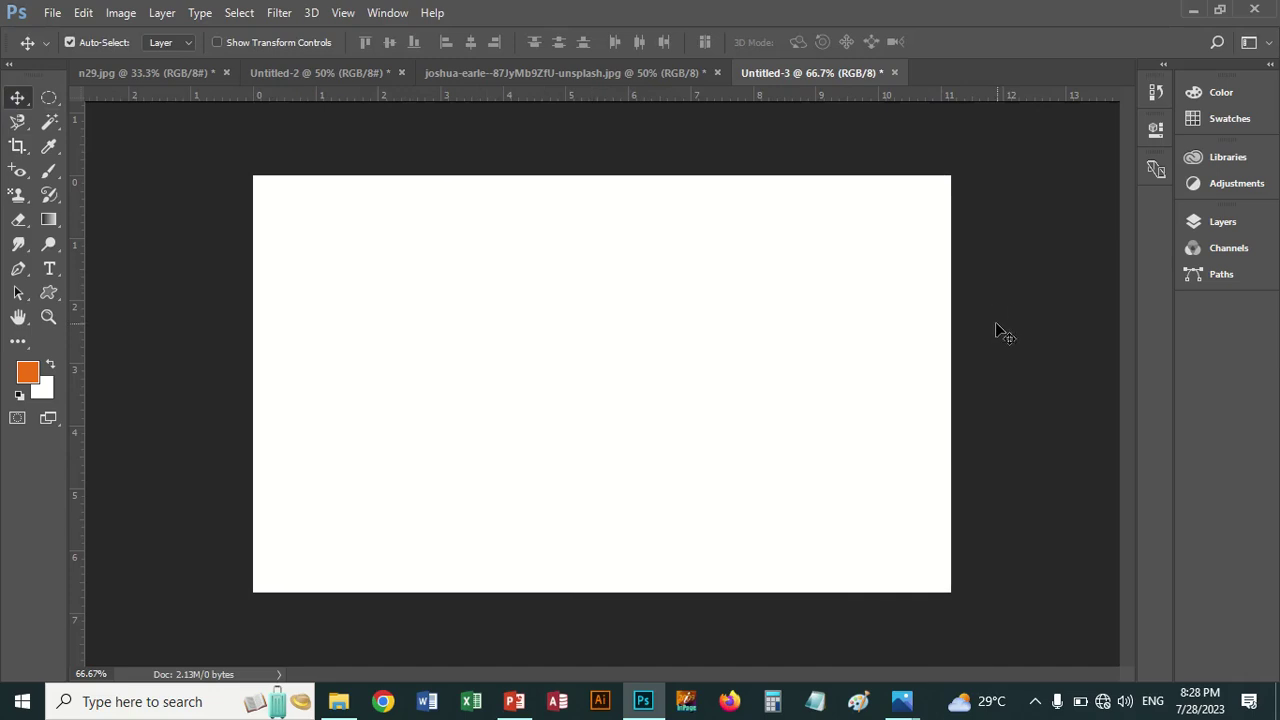
# Switch to File Explorer and view the finished sample slice1.png in the images1 folder of the Slice folder
pyautogui.click(338, 701)
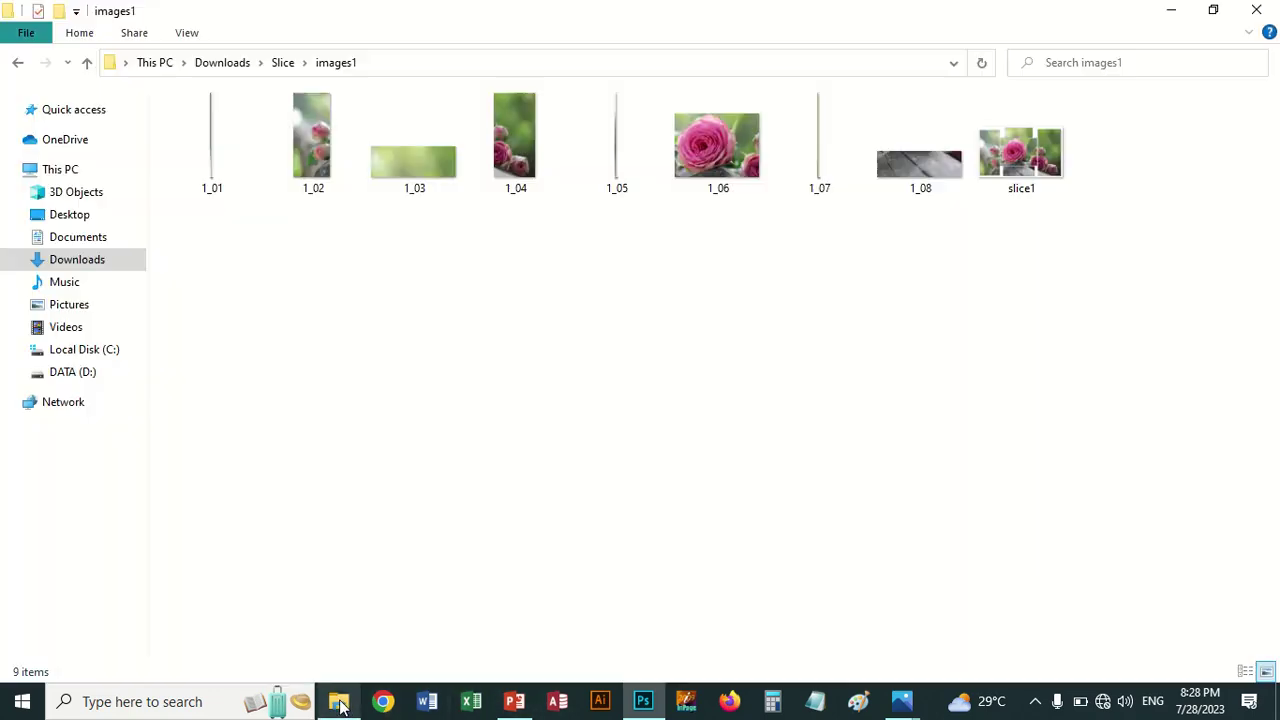
pyautogui.click(283, 64)
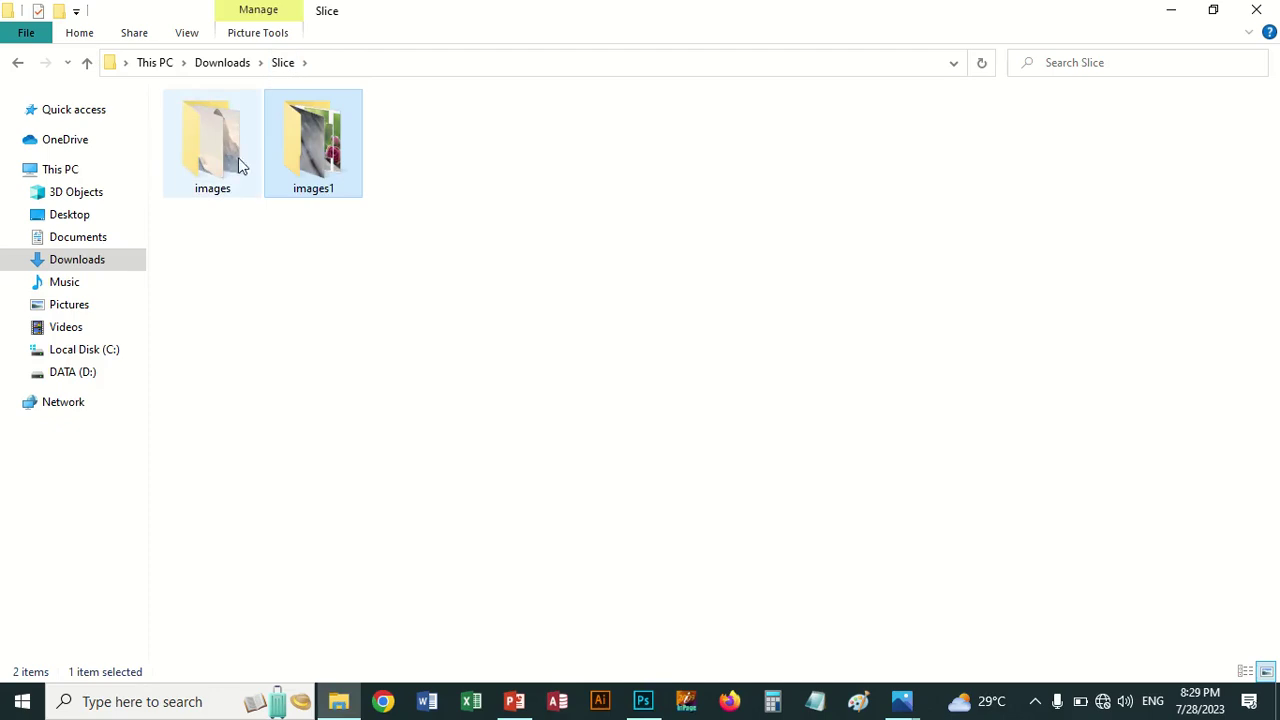
pyautogui.doubleClick(312, 150)
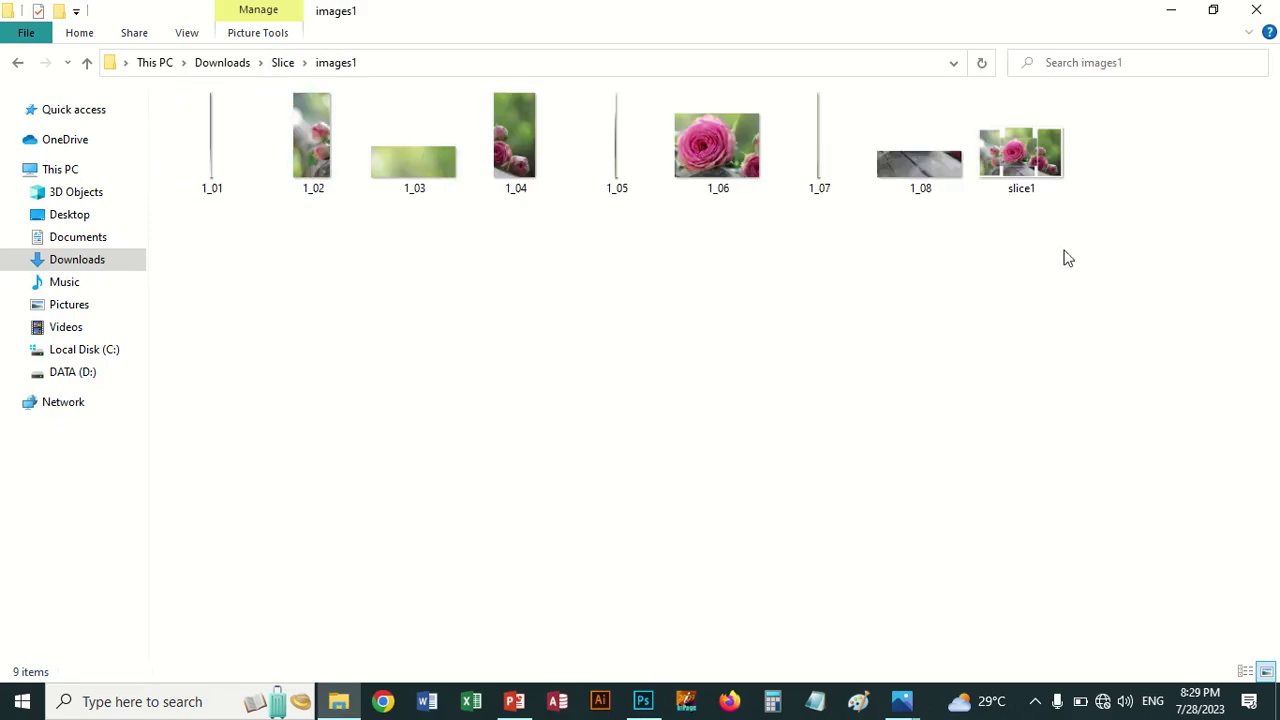
pyautogui.doubleClick(1034, 163)
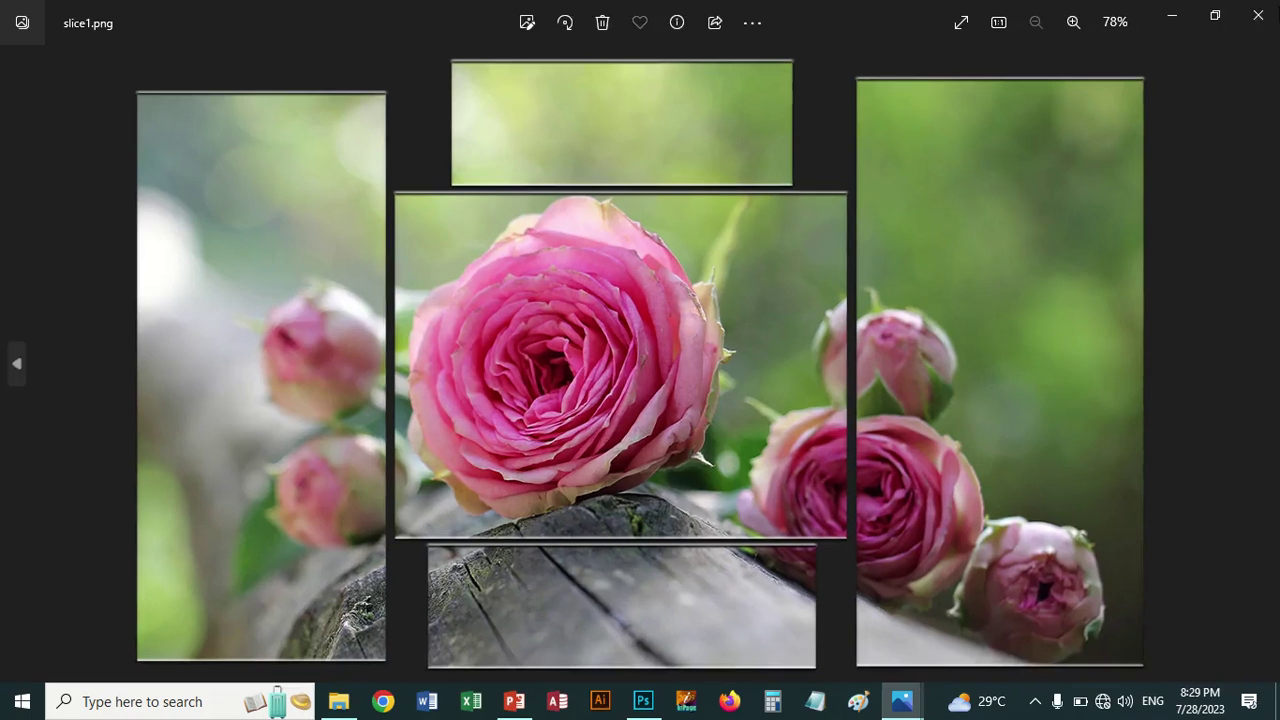
pyautogui.click(1258, 15)
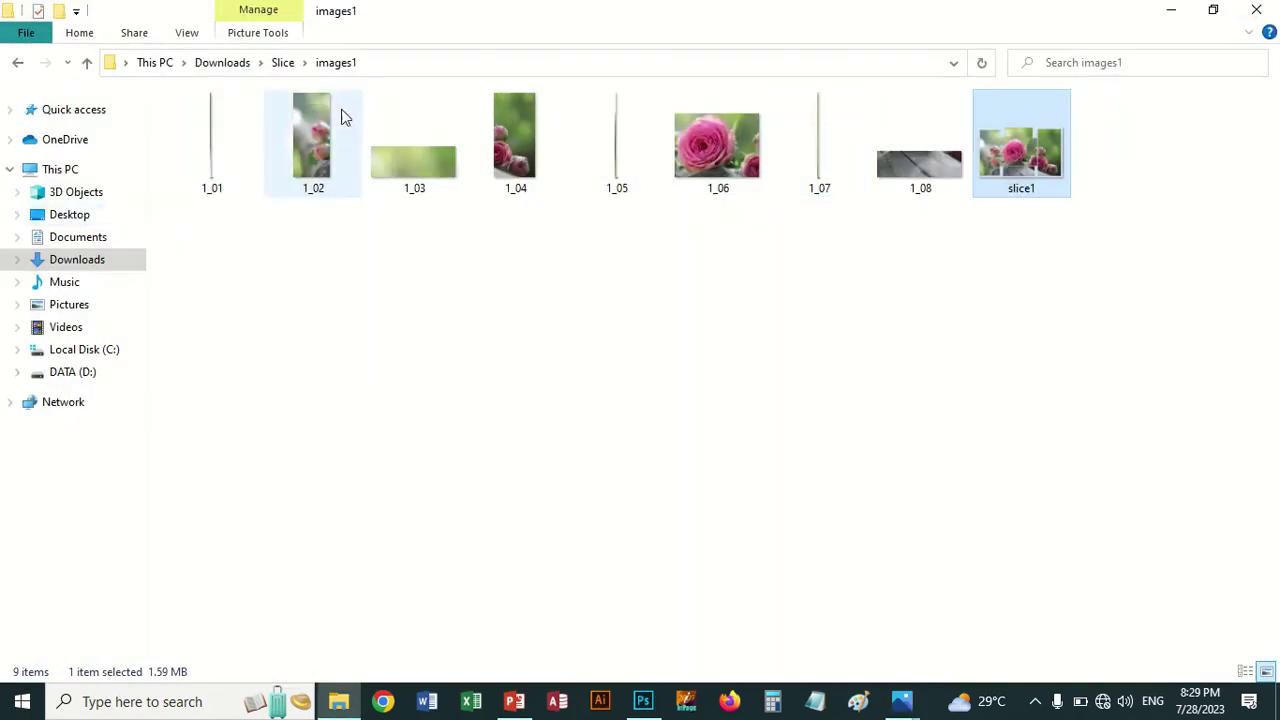
# Open the images folder inside the Slice folder to reach the exported mountain slices
pyautogui.click(285, 64)
pyautogui.doubleClick(219, 131)
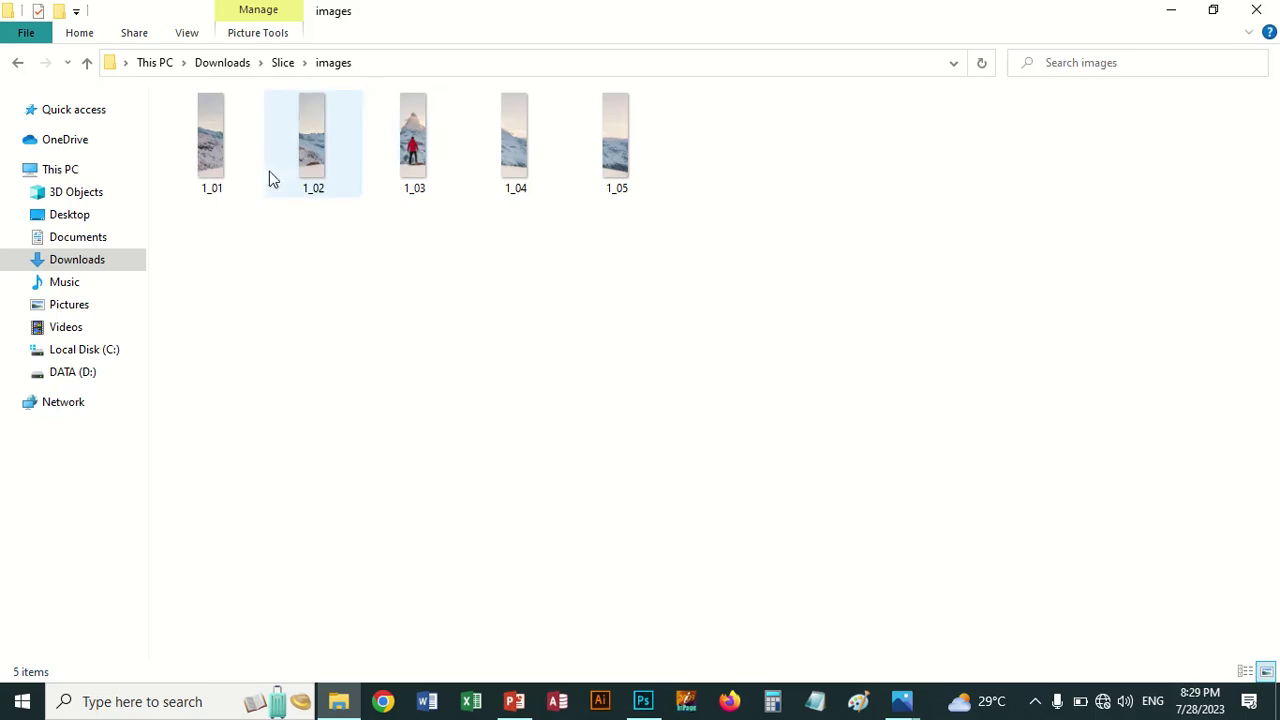
pyautogui.moveTo(216, 181)
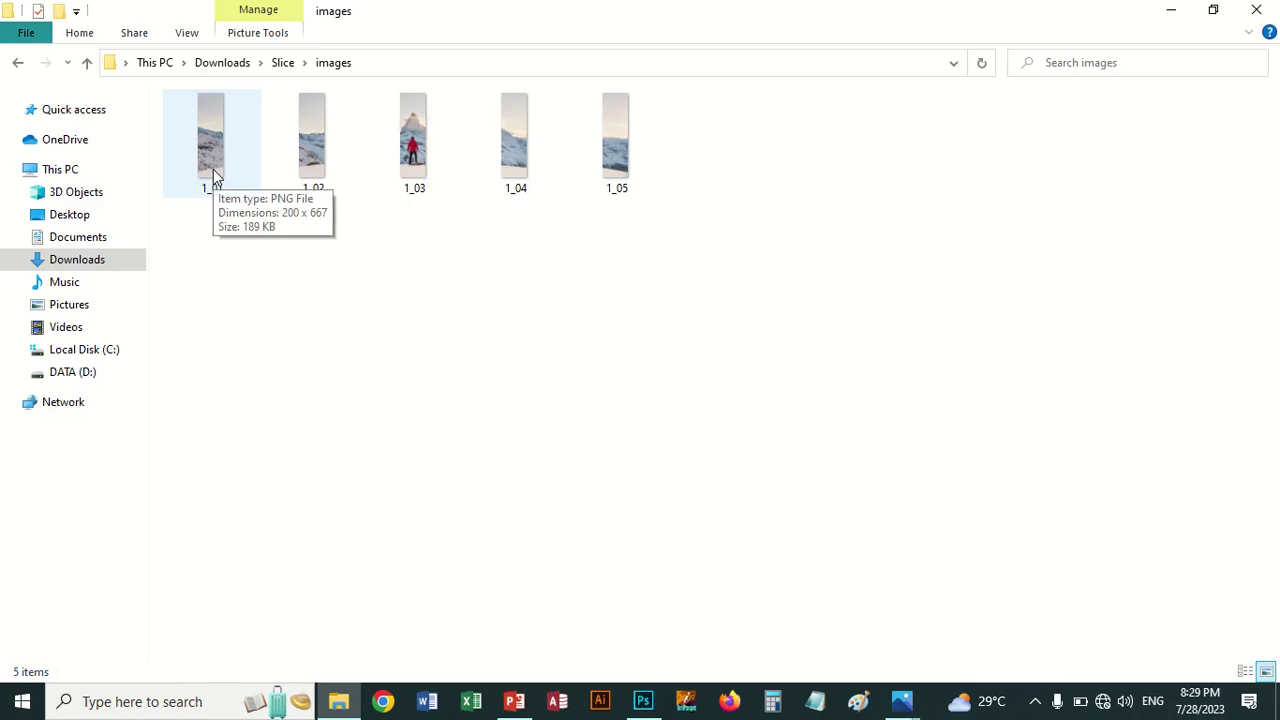
# Place the slice image 1_01 from the images folder in the wide blank document, flush with the canvas's left edge
pyautogui.moveTo(213, 169); pyautogui.dragTo(422, 386)
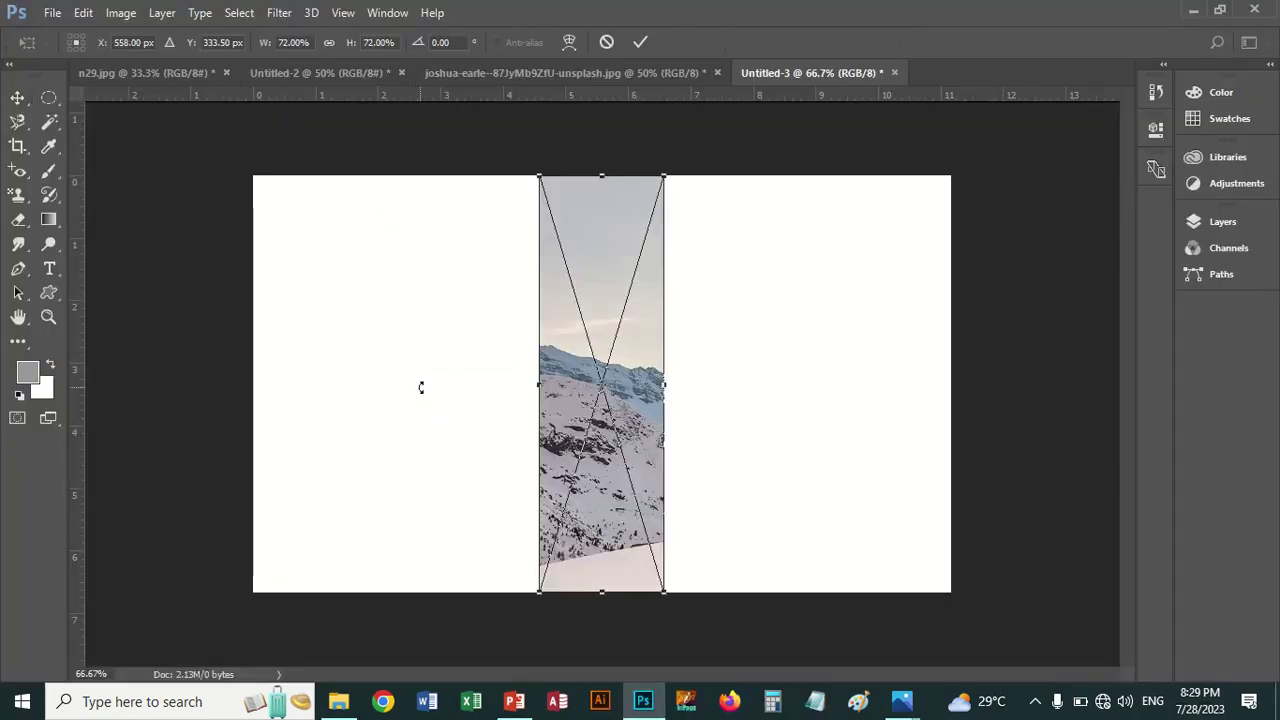
pyautogui.moveTo(623, 381); pyautogui.dragTo(338, 386)
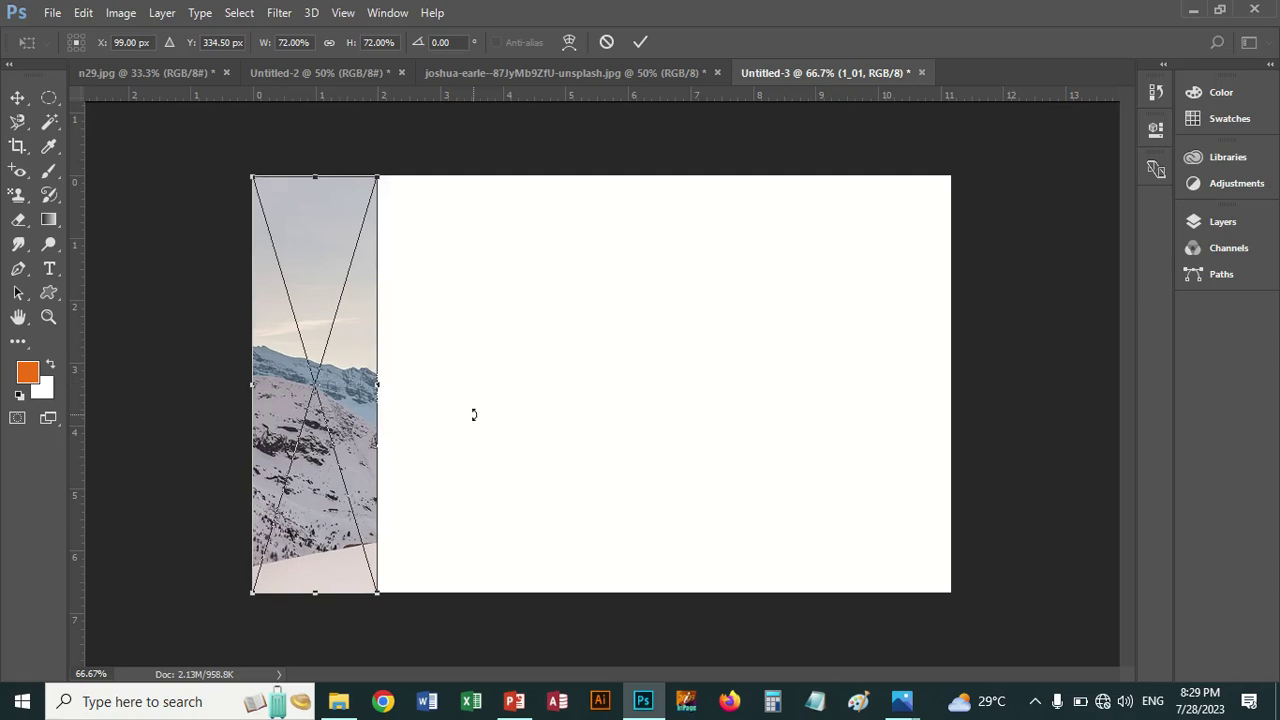
pyautogui.press('Return')
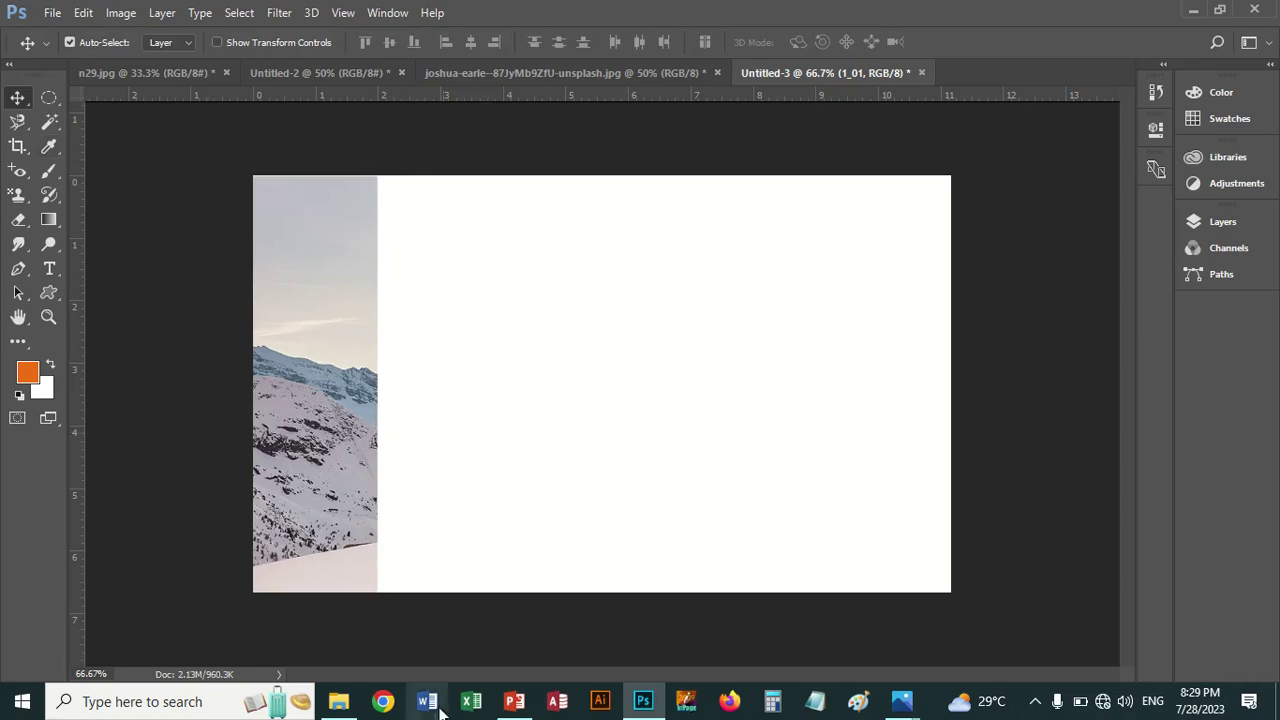
# Place slice 1_02 from the images folder beside slice 1_01, leaving a narrow white gap between them
pyautogui.click(338, 701)
pyautogui.moveTo(322, 178); pyautogui.dragTo(443, 328)
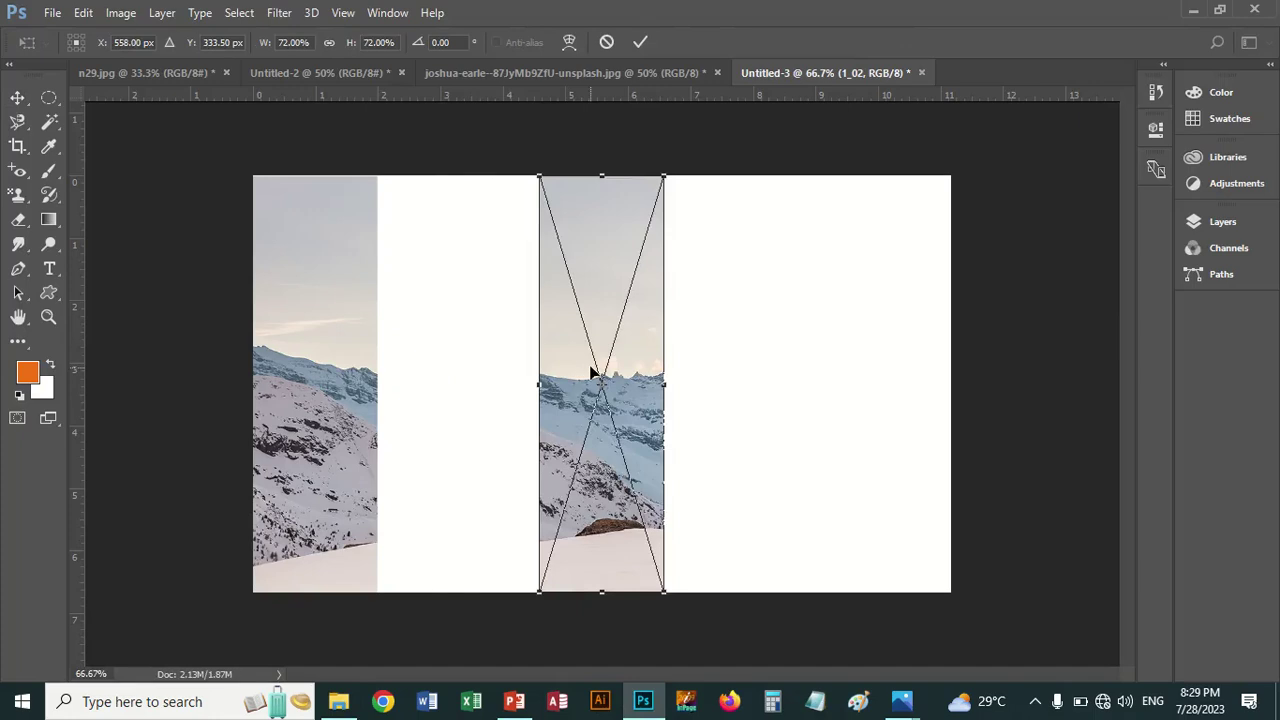
pyautogui.moveTo(591, 371); pyautogui.dragTo(444, 376)
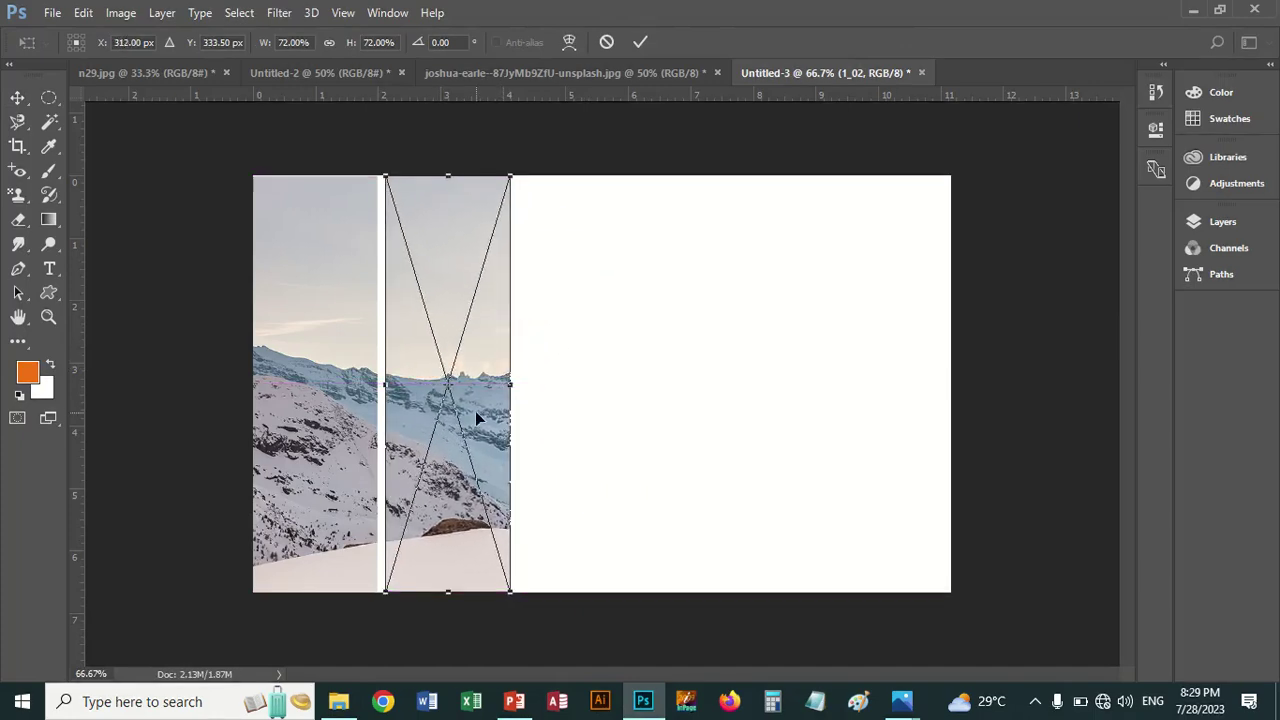
pyautogui.press('Return')
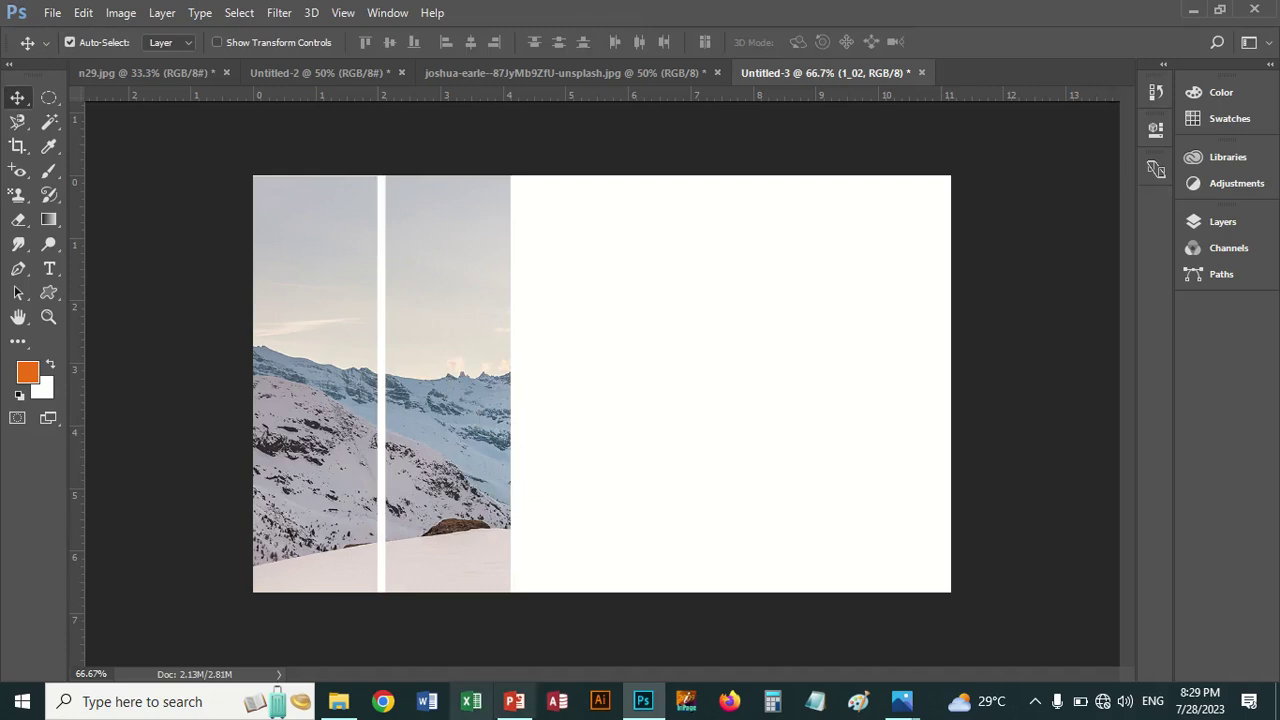
# Place slice 1_03 from the images folder to the right of slice 1_02 with the same narrow gap
pyautogui.click(338, 701)
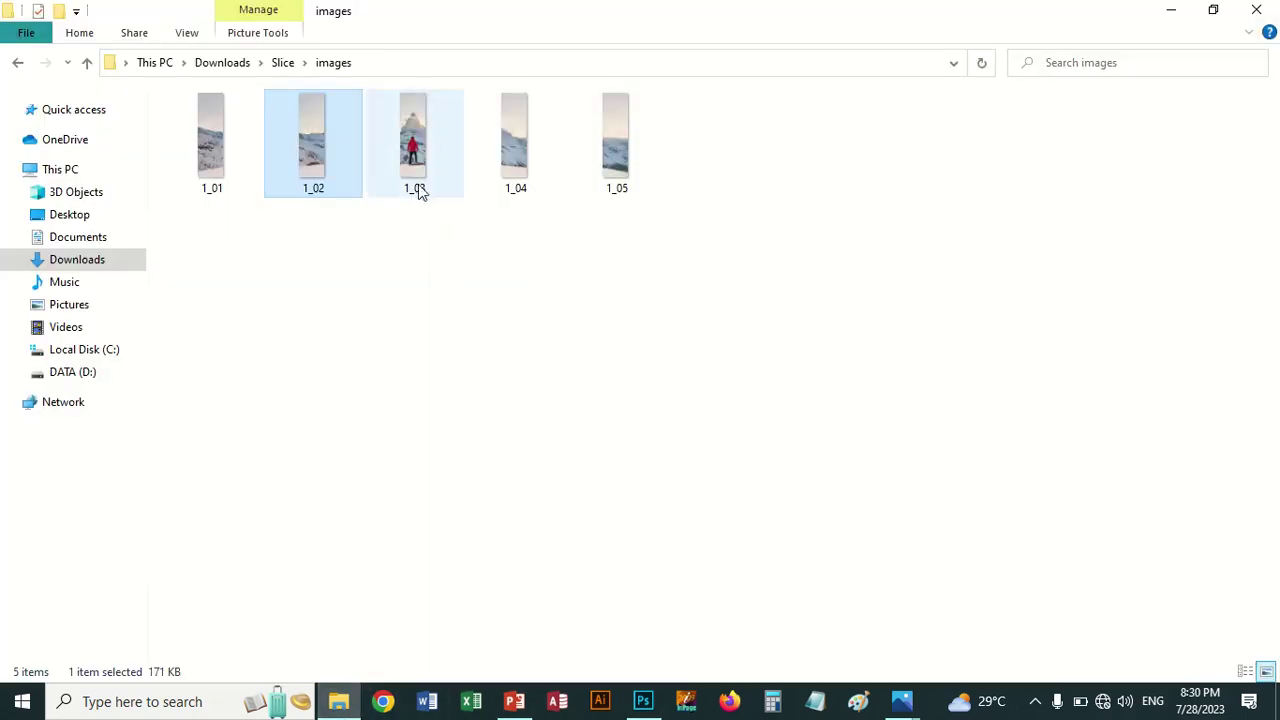
pyautogui.moveTo(417, 191); pyautogui.dragTo(592, 394)
pyautogui.press('Return')
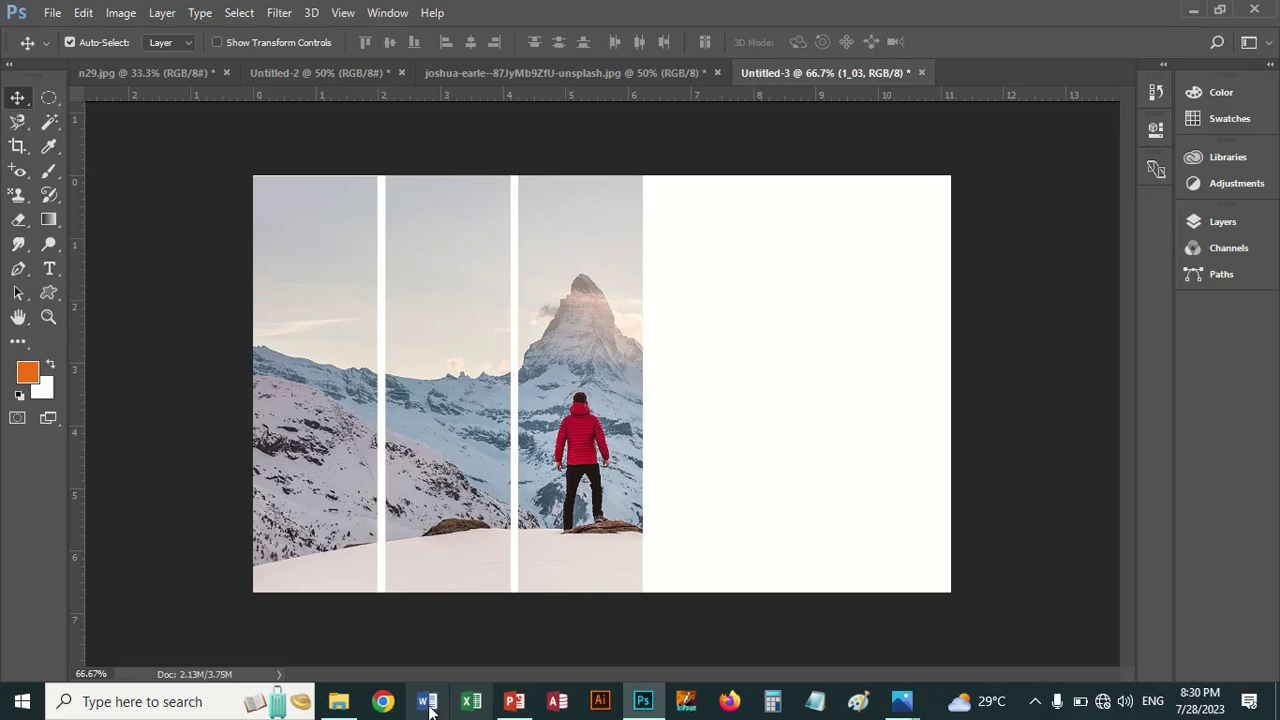
# Place slice 1_04 from the images folder to the right of slice 1_03, keeping a gap of about 0.11 in
pyautogui.click(338, 701)
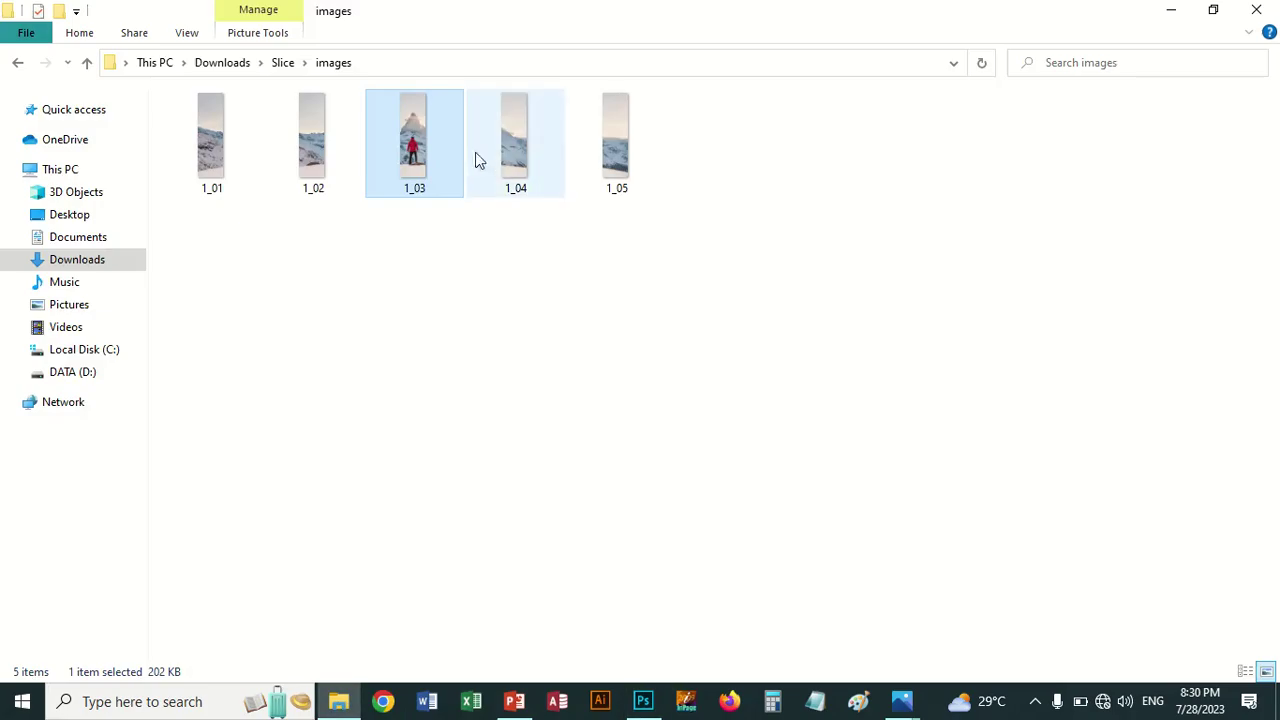
pyautogui.moveTo(508, 159); pyautogui.dragTo(728, 375)
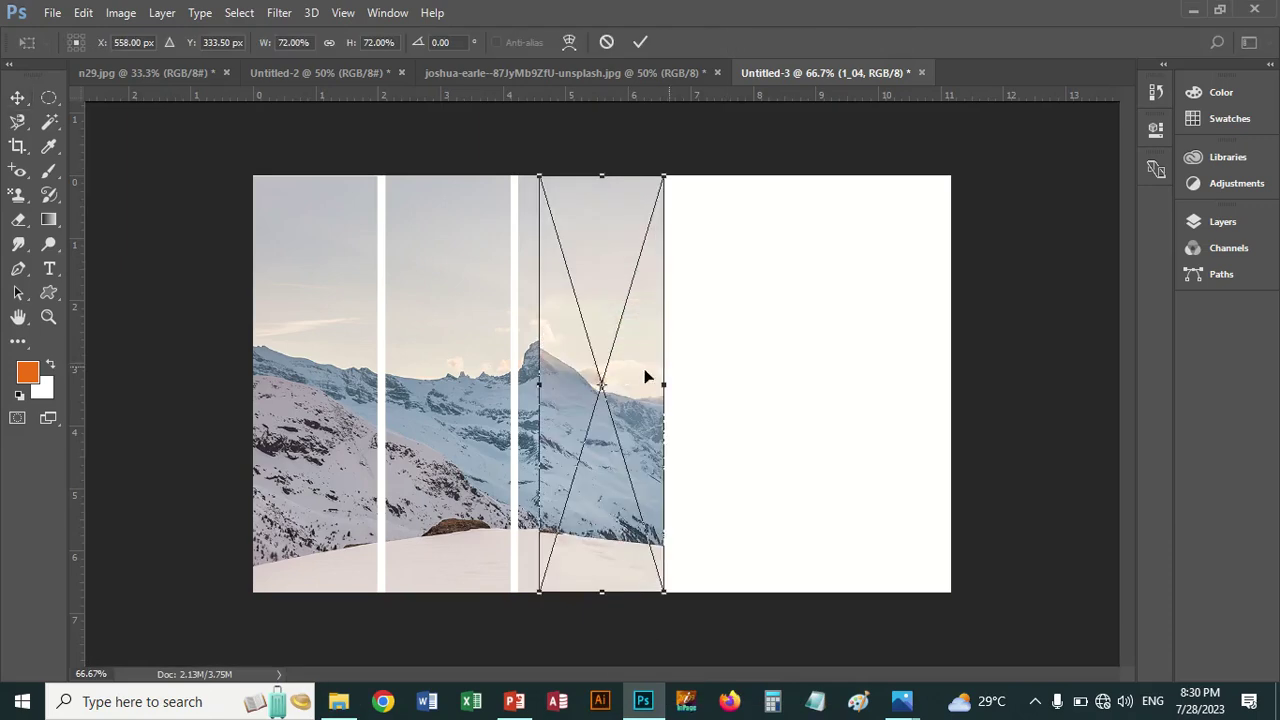
pyautogui.moveTo(620, 374); pyautogui.dragTo(731, 374)
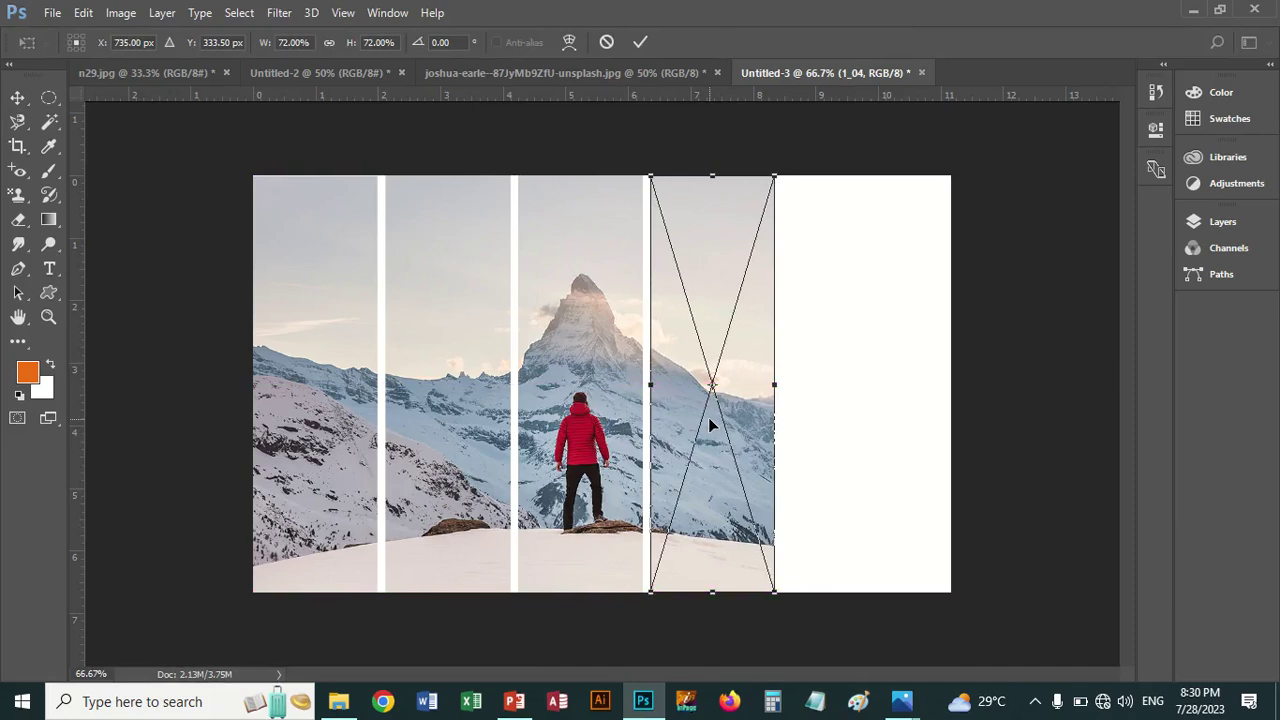
pyautogui.press('Return')
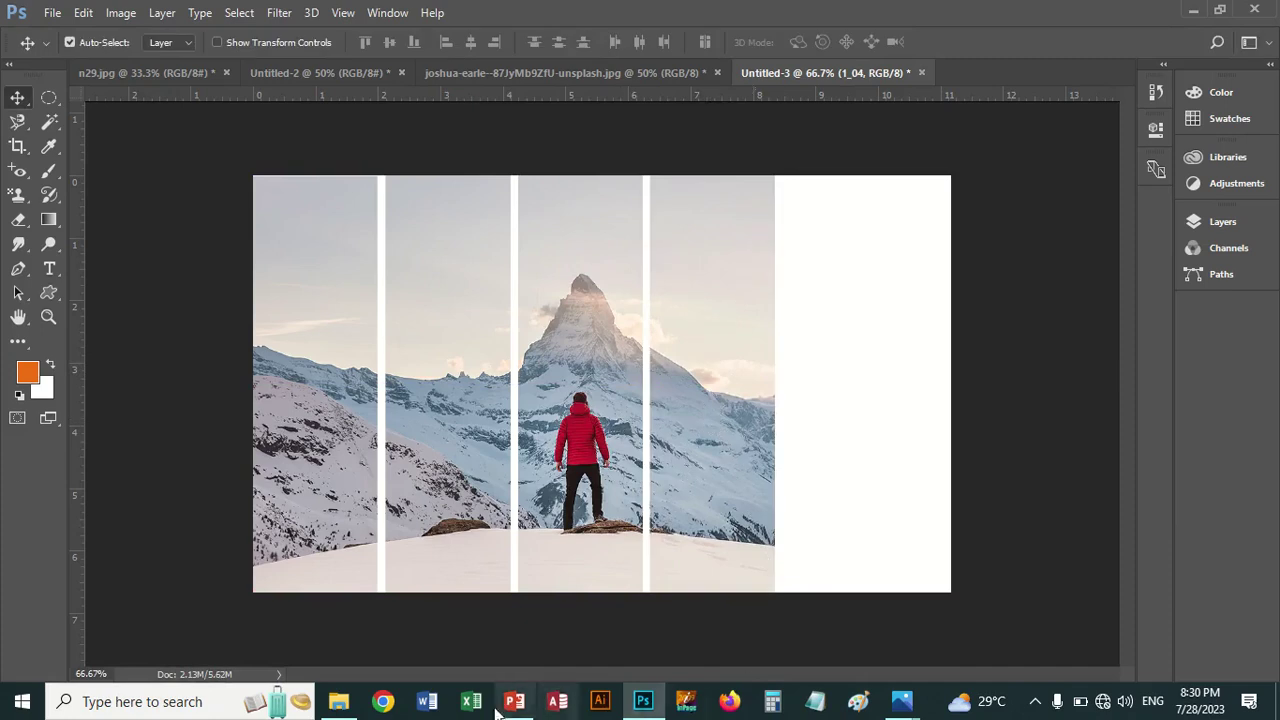
# Place slice 1_05 from the images folder to the right of slice 1_04, keeping a gap of about 0.11 in
pyautogui.click(338, 701)
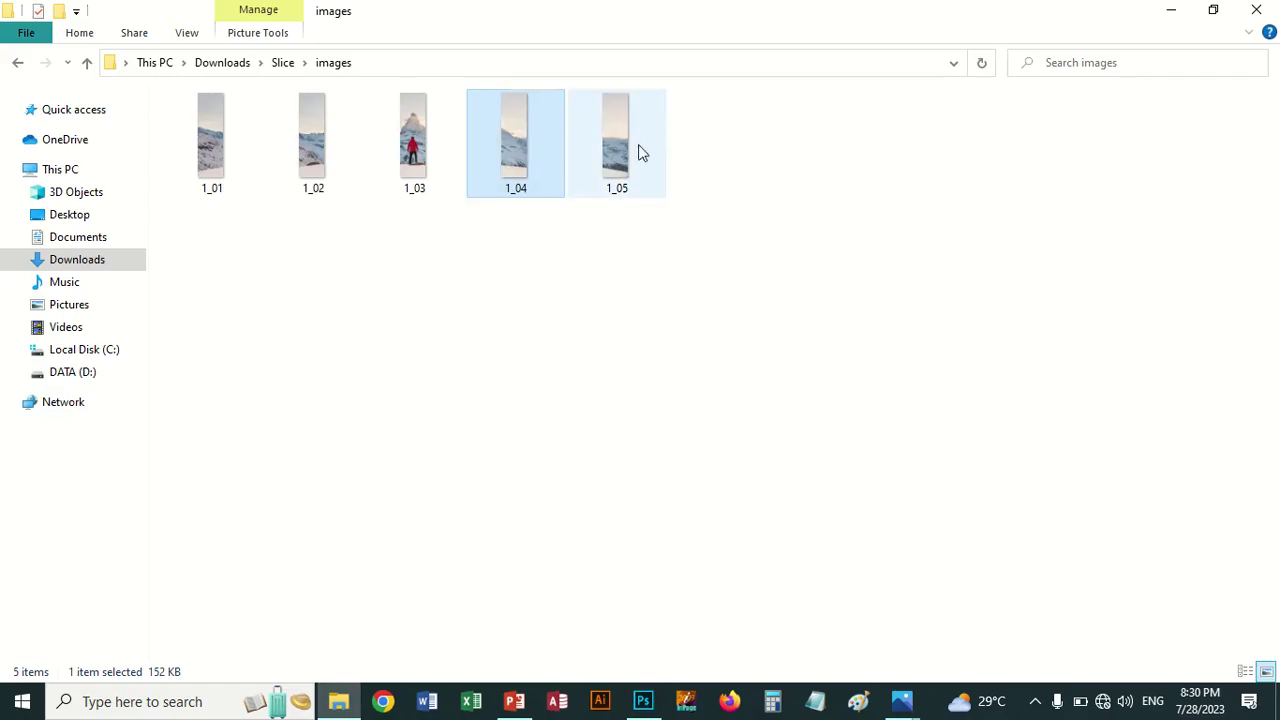
pyautogui.moveTo(620, 163); pyautogui.dragTo(823, 443)
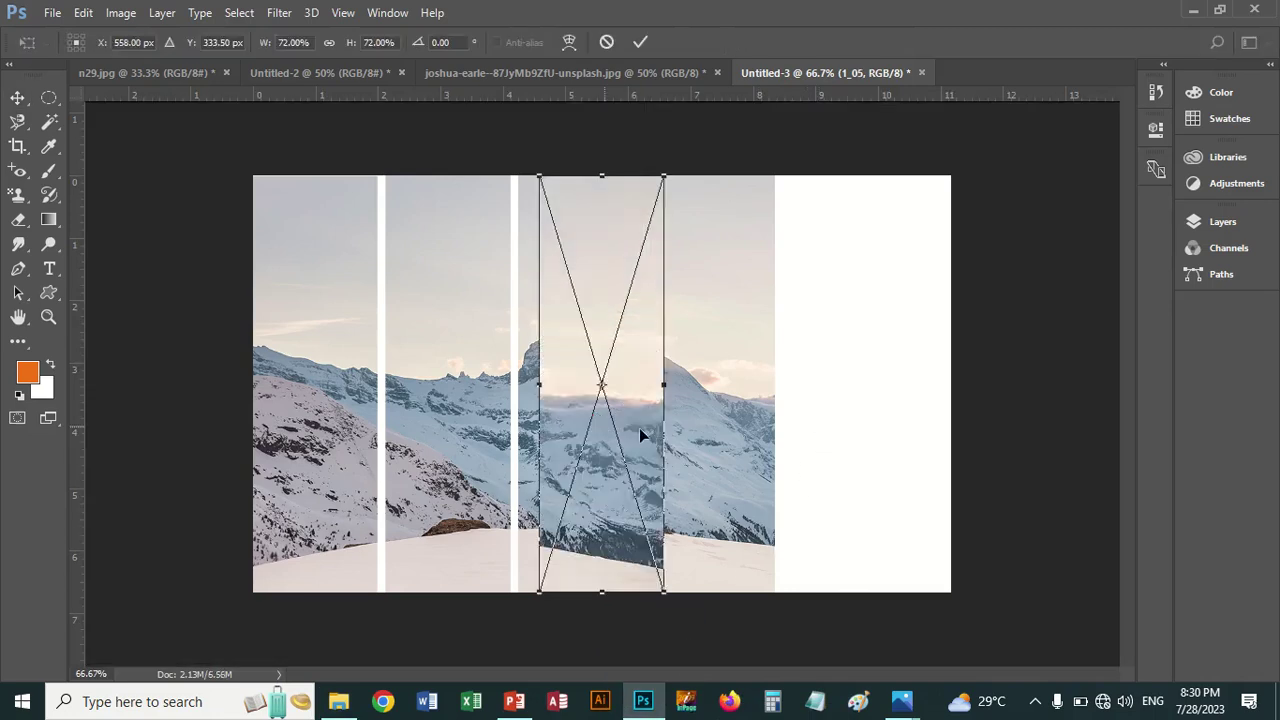
pyautogui.moveTo(639, 428); pyautogui.dragTo(845, 426)
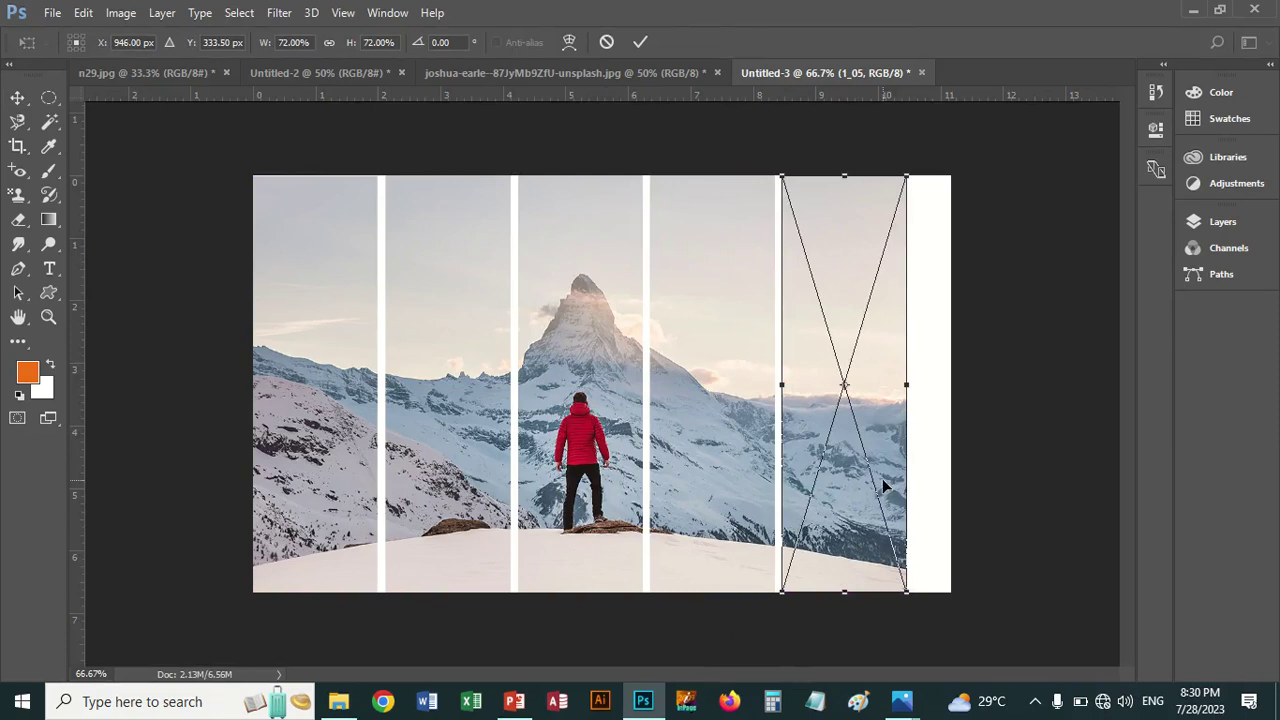
pyautogui.press('Return')
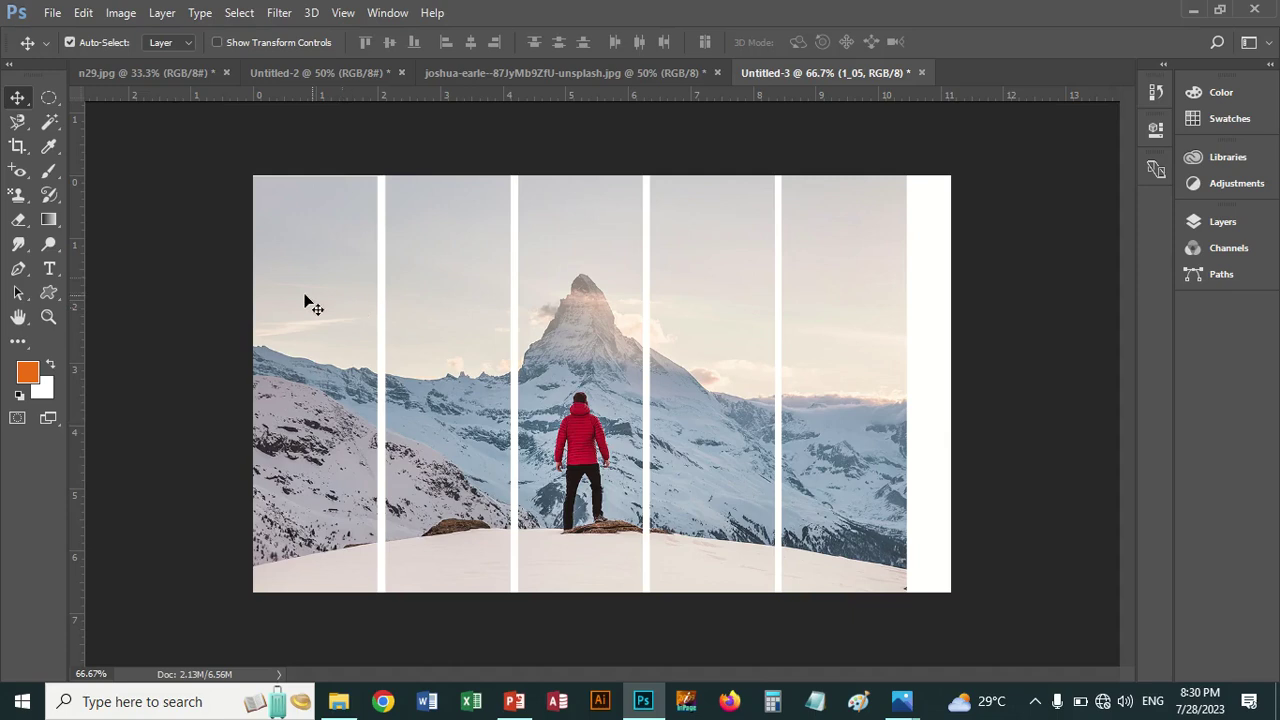
# Crop off the blank white strip beyond slice 1_05 so the canvas ends at that slice's right edge, and apply the crop
pyautogui.click(17, 146)
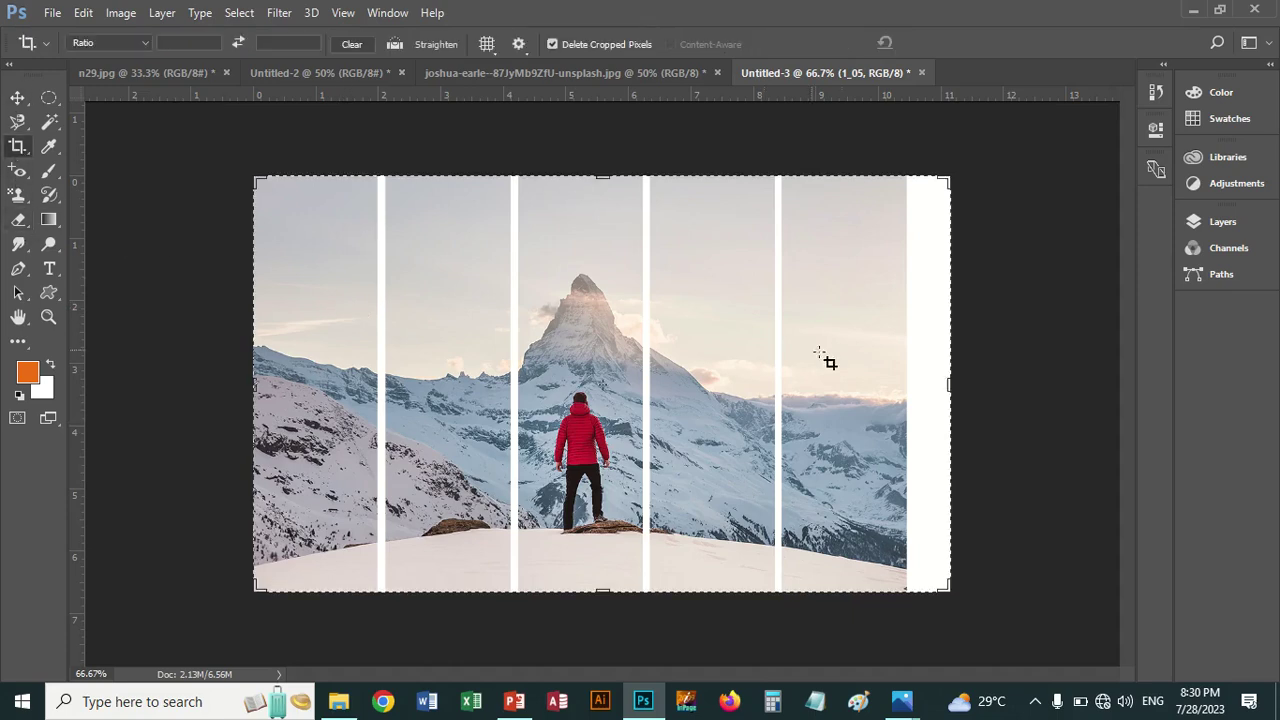
pyautogui.moveTo(948, 384); pyautogui.dragTo(926, 387)
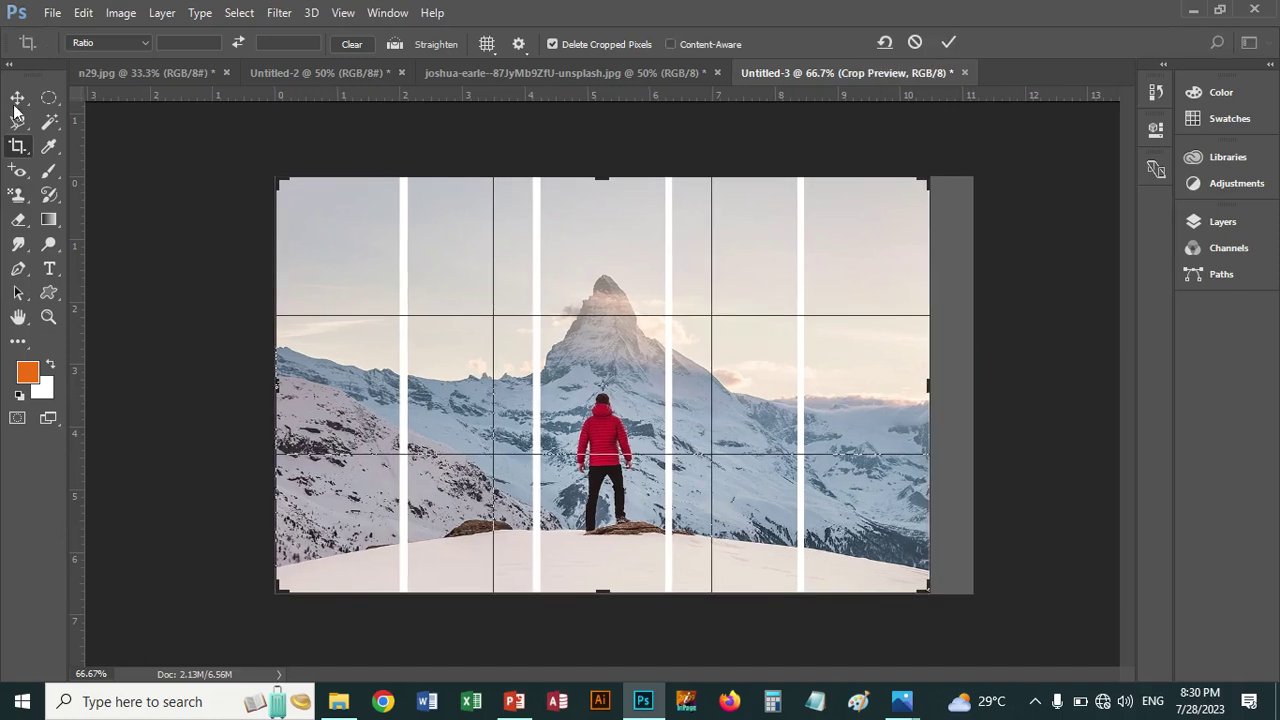
pyautogui.click(17, 98)
pyautogui.click(568, 278)
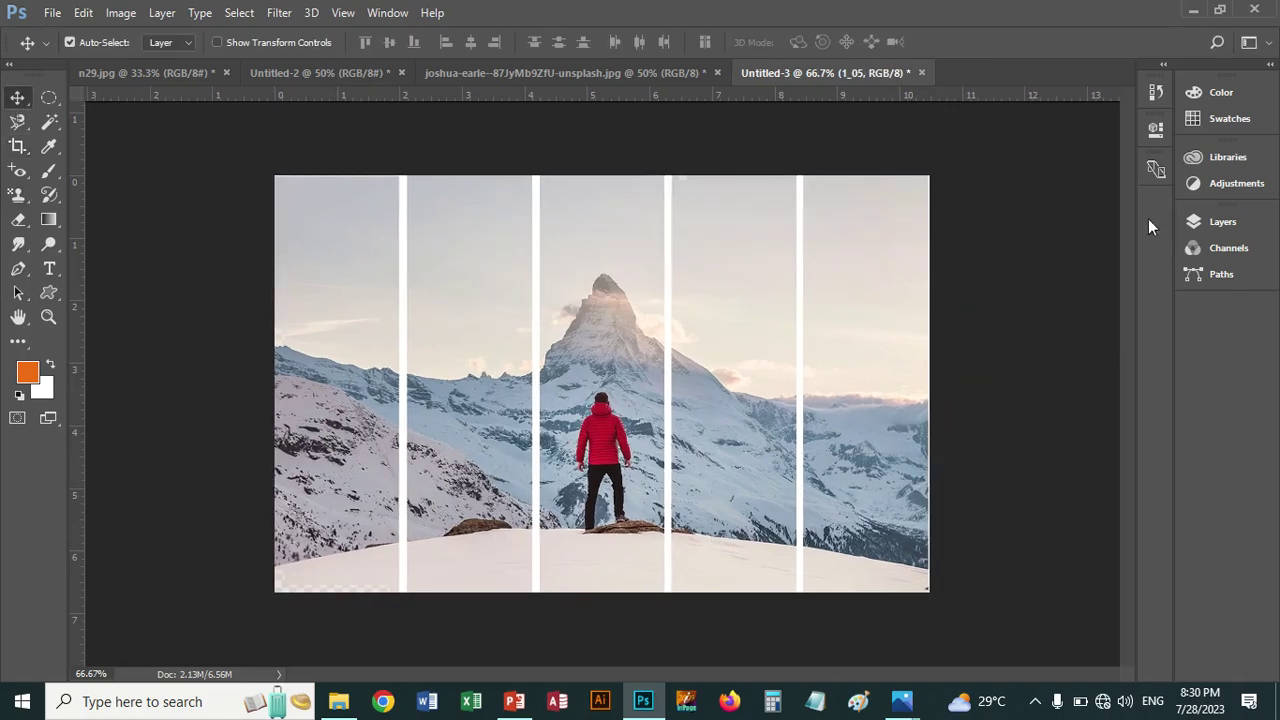
# Select the two outer slice layers, 1_01 and 1_05, and scale their height about the centre to about 63% with Free Transform
pyautogui.click(1218, 224)
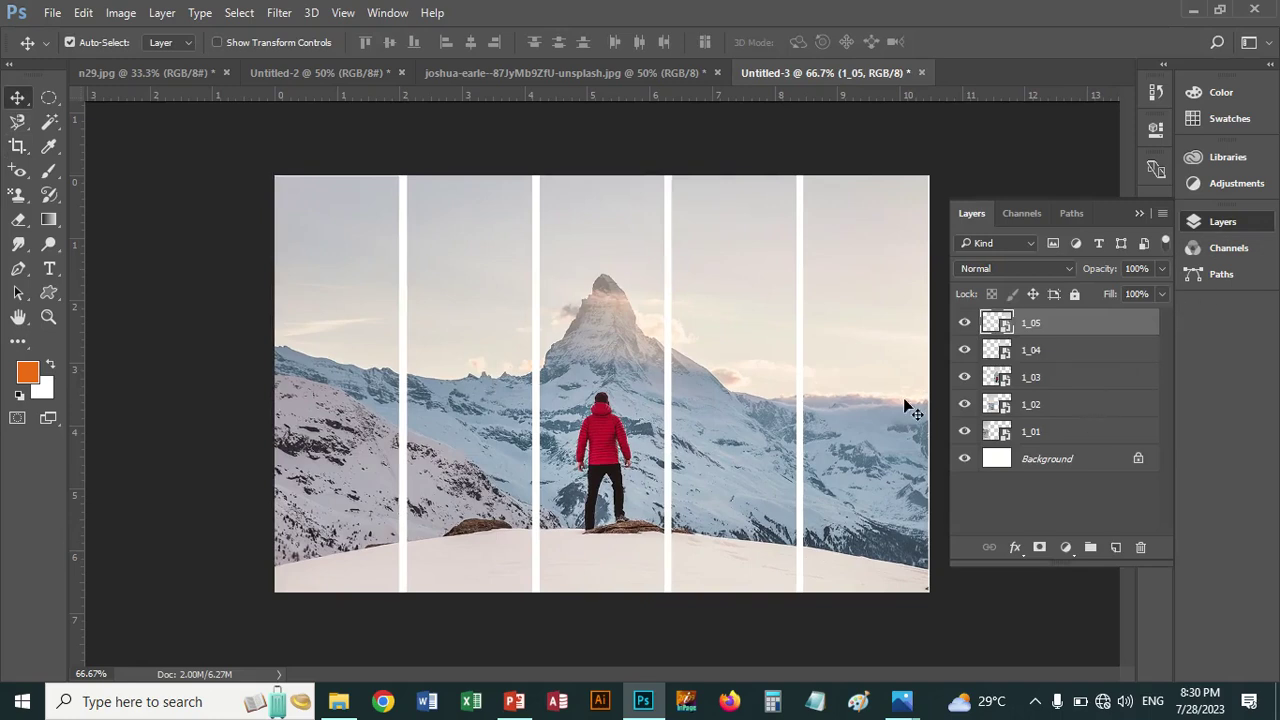
pyautogui.rightClick(331, 384)
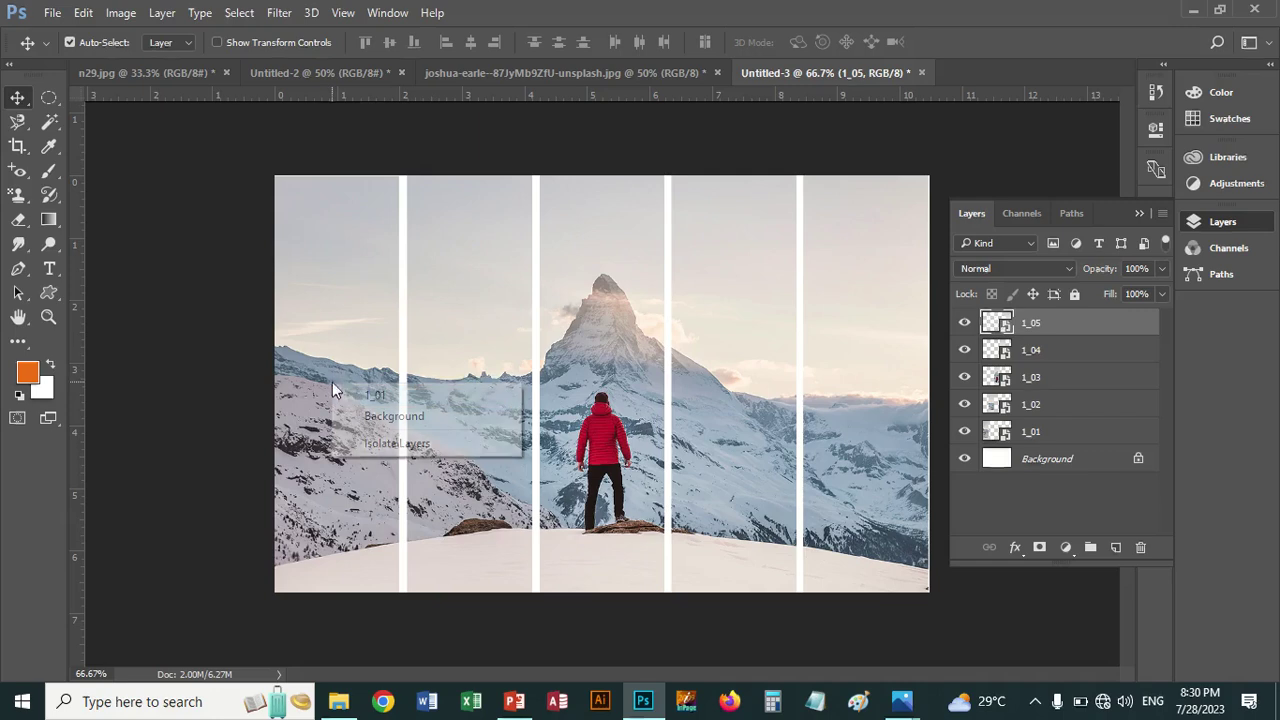
pyautogui.click(350, 390)
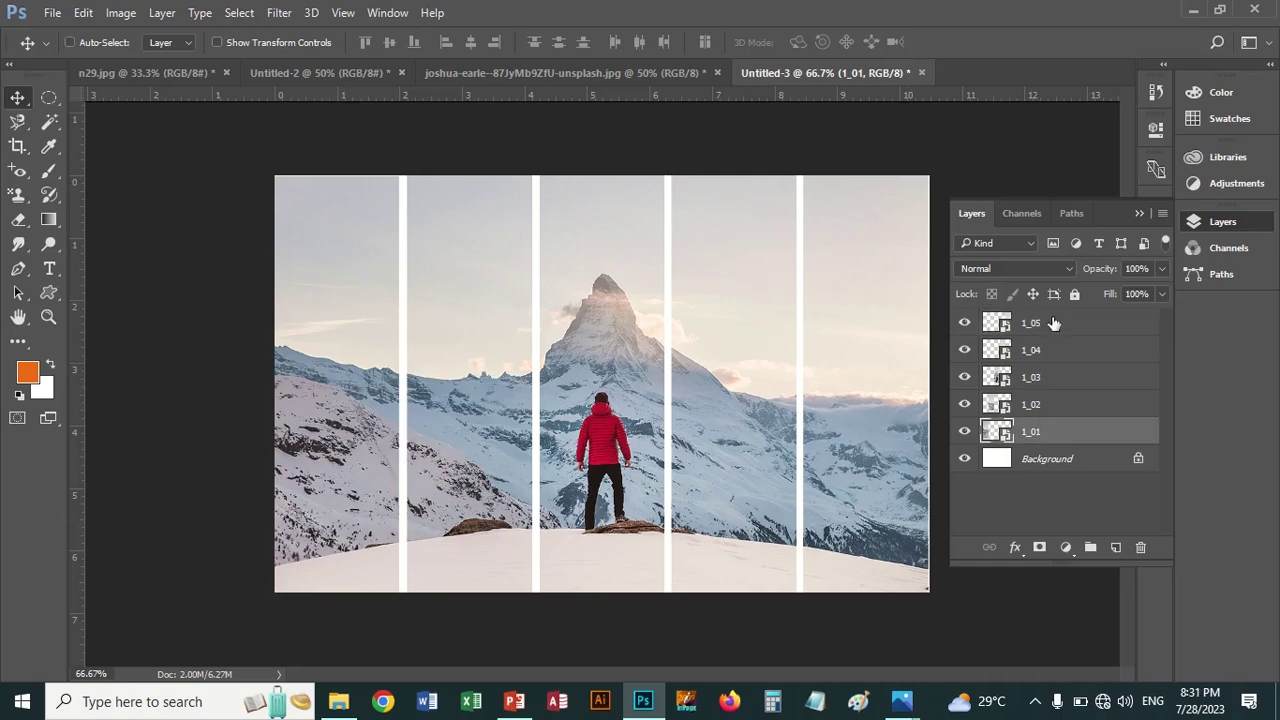
pyautogui.keyDown('ctrl'); pyautogui.click(1053, 323); pyautogui.keyUp('ctrl')
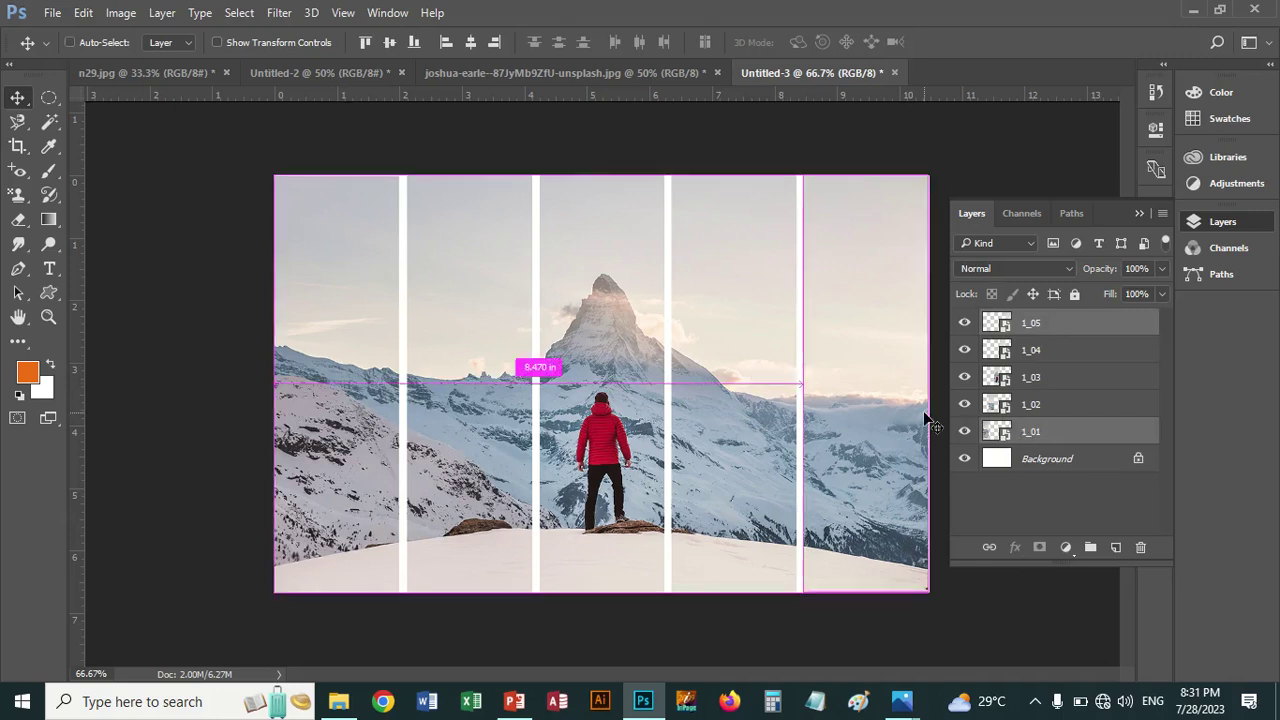
pyautogui.hotkey('ctrl', 't')
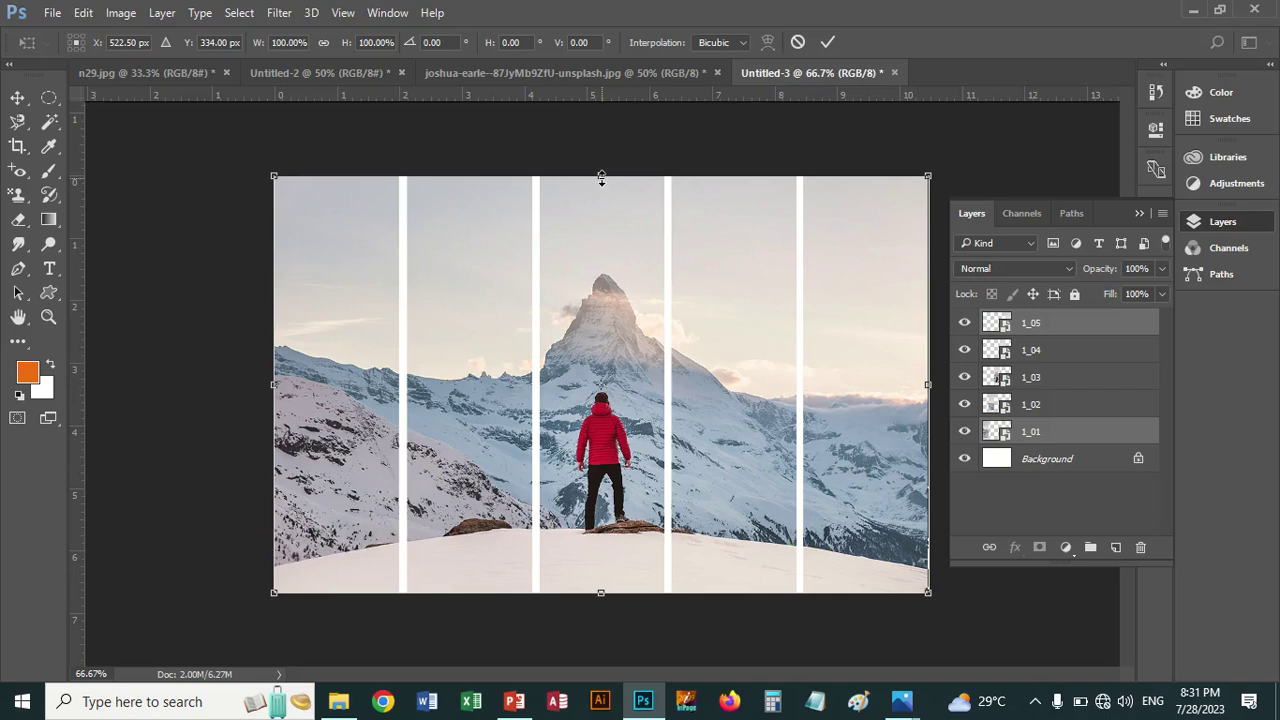
pyautogui.moveTo(601, 178); pyautogui.dragTo(601, 253)
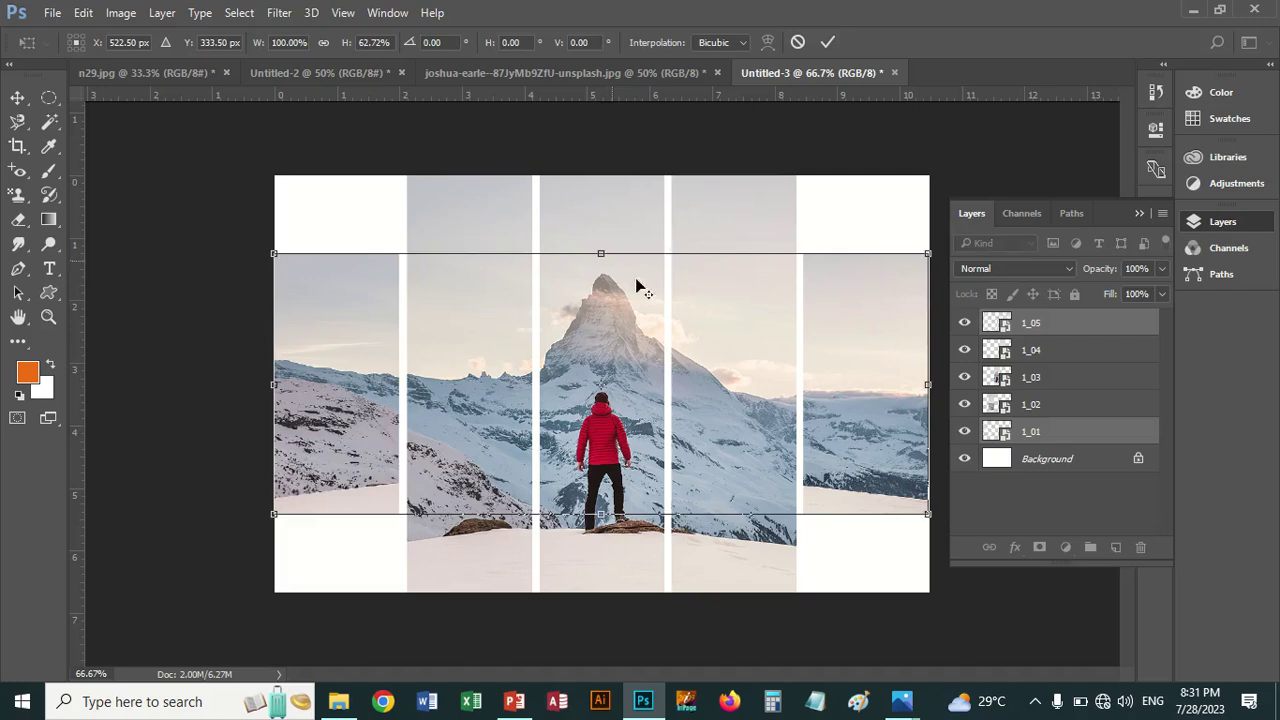
pyautogui.press('Return')
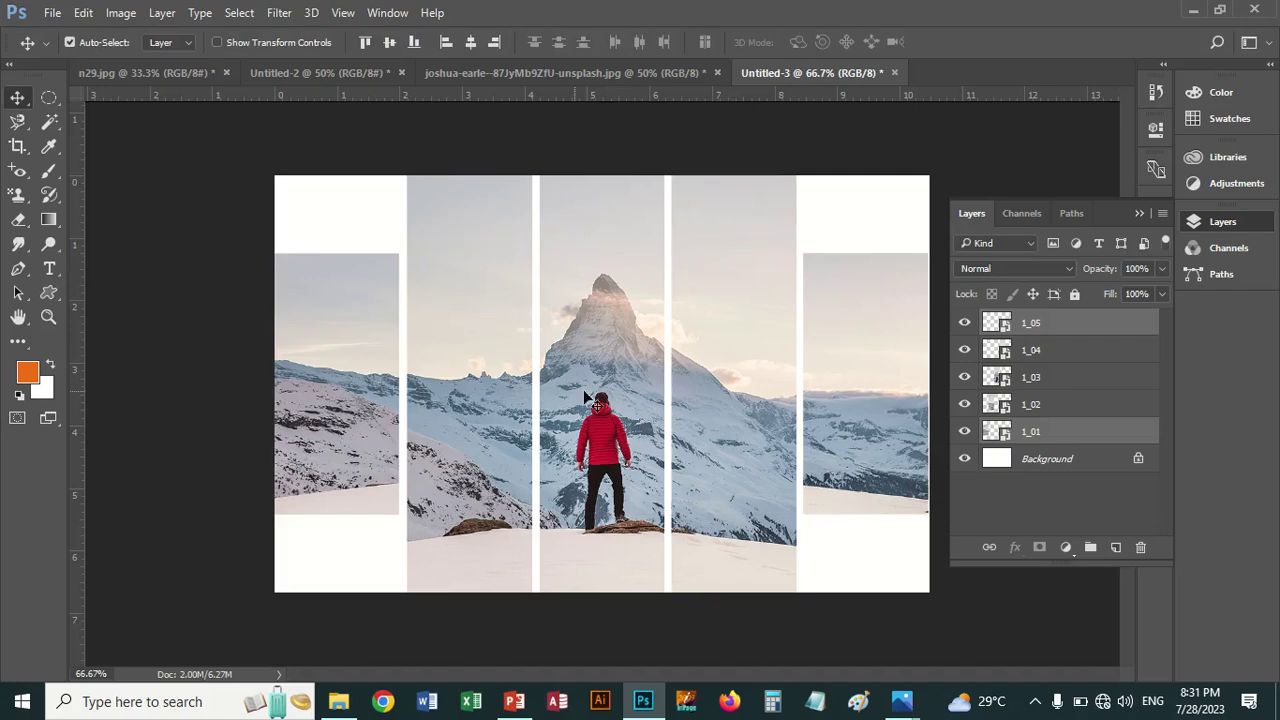
# Select layers 1_02 and 1_04 together and scale their height about the centre to about 72% with Free Transform
pyautogui.click(1023, 406)
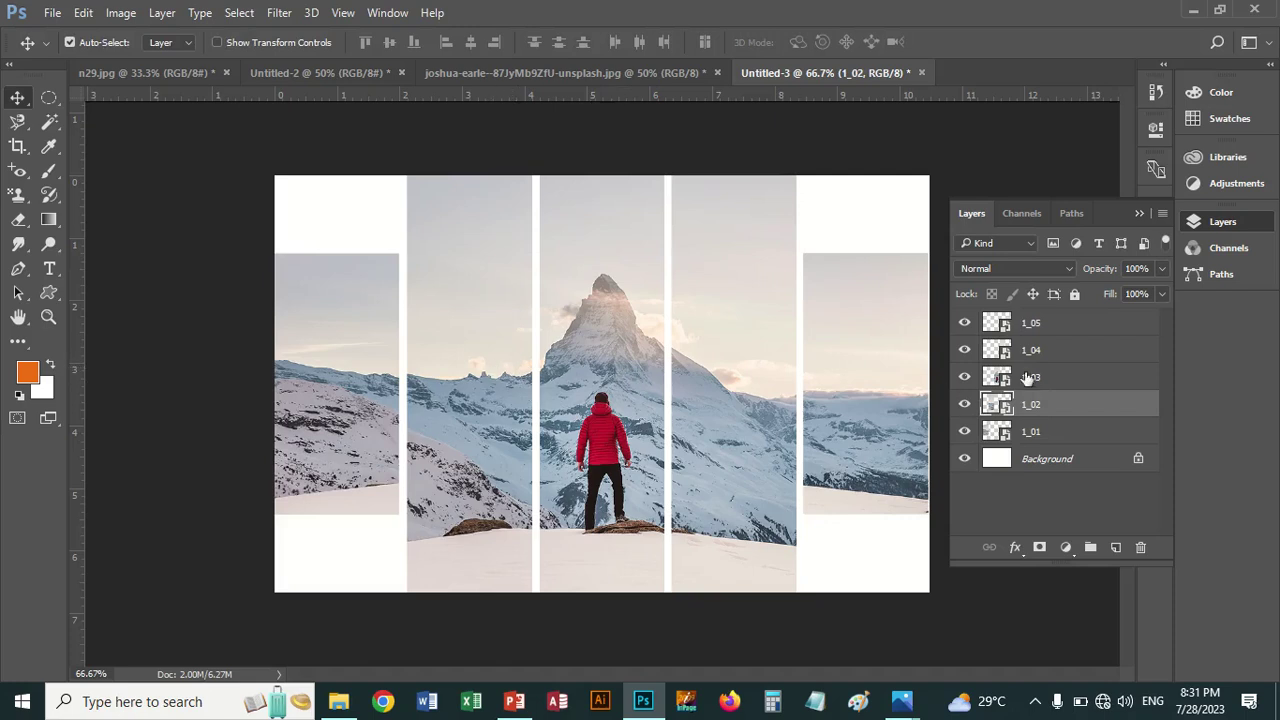
pyautogui.keyDown('ctrl'); pyautogui.click(1034, 350); pyautogui.keyUp('ctrl')
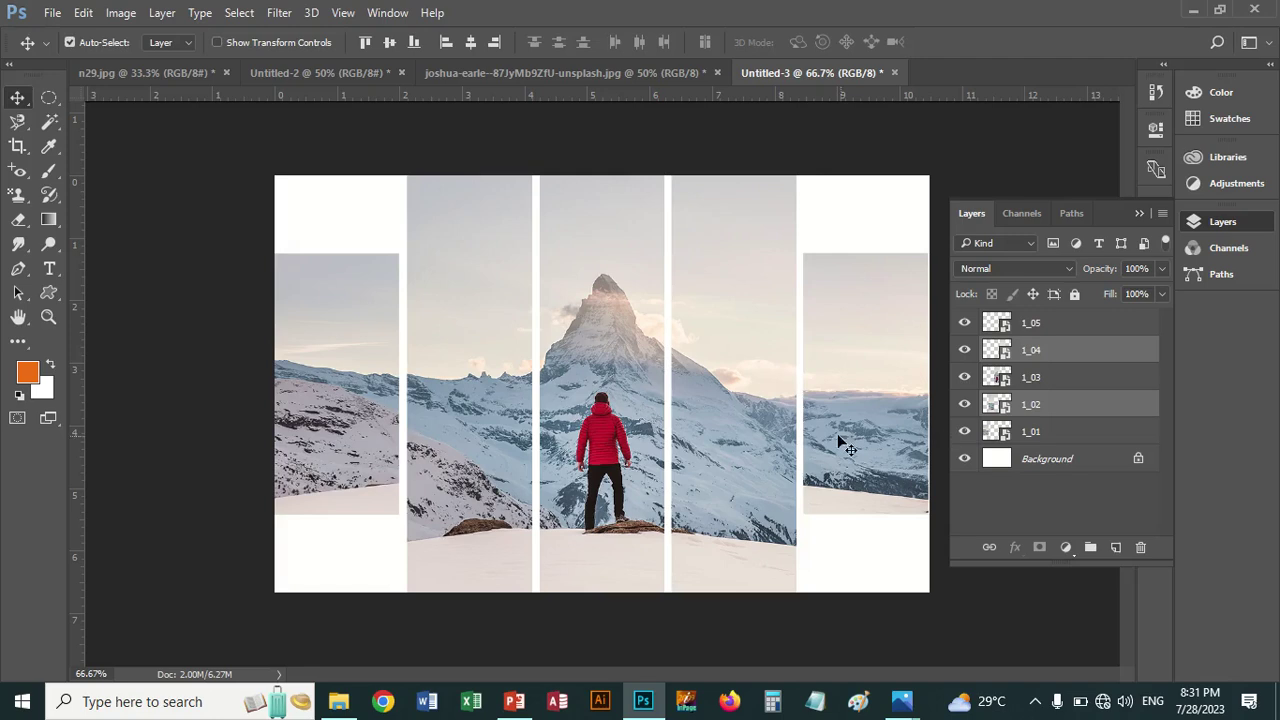
pyautogui.hotkey('ctrl', 't')
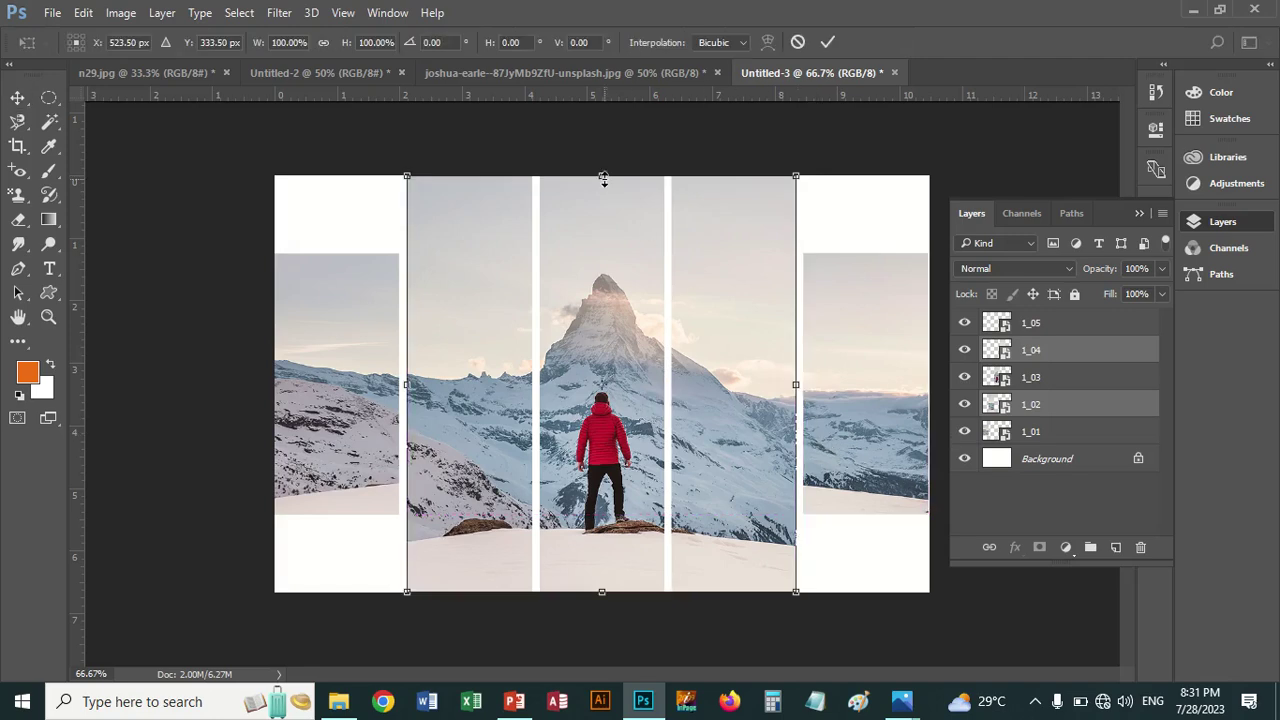
pyautogui.moveTo(603, 178); pyautogui.dragTo(600, 237)
pyautogui.press('Return')
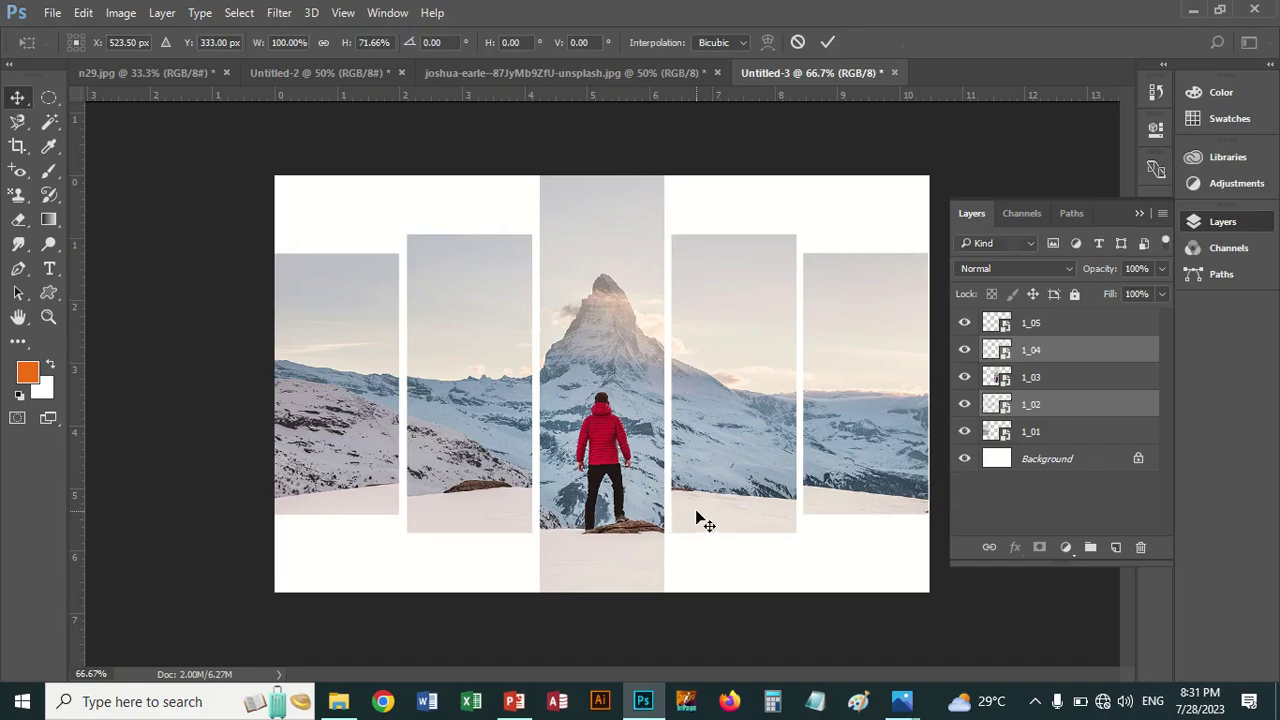
# Select the middle slice layer 1_03 and shorten it slightly about its centre, to a Free Transform height of about 69.4%
pyautogui.rightClick(617, 487)
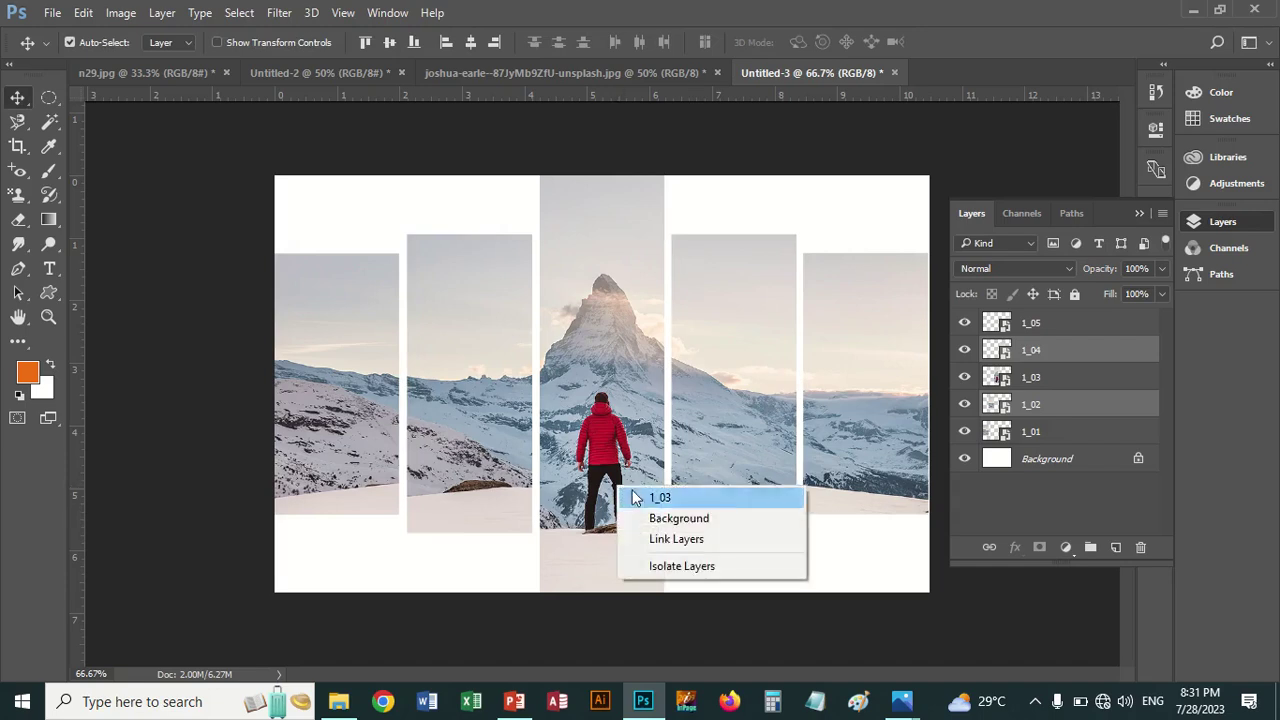
pyautogui.click(640, 495)
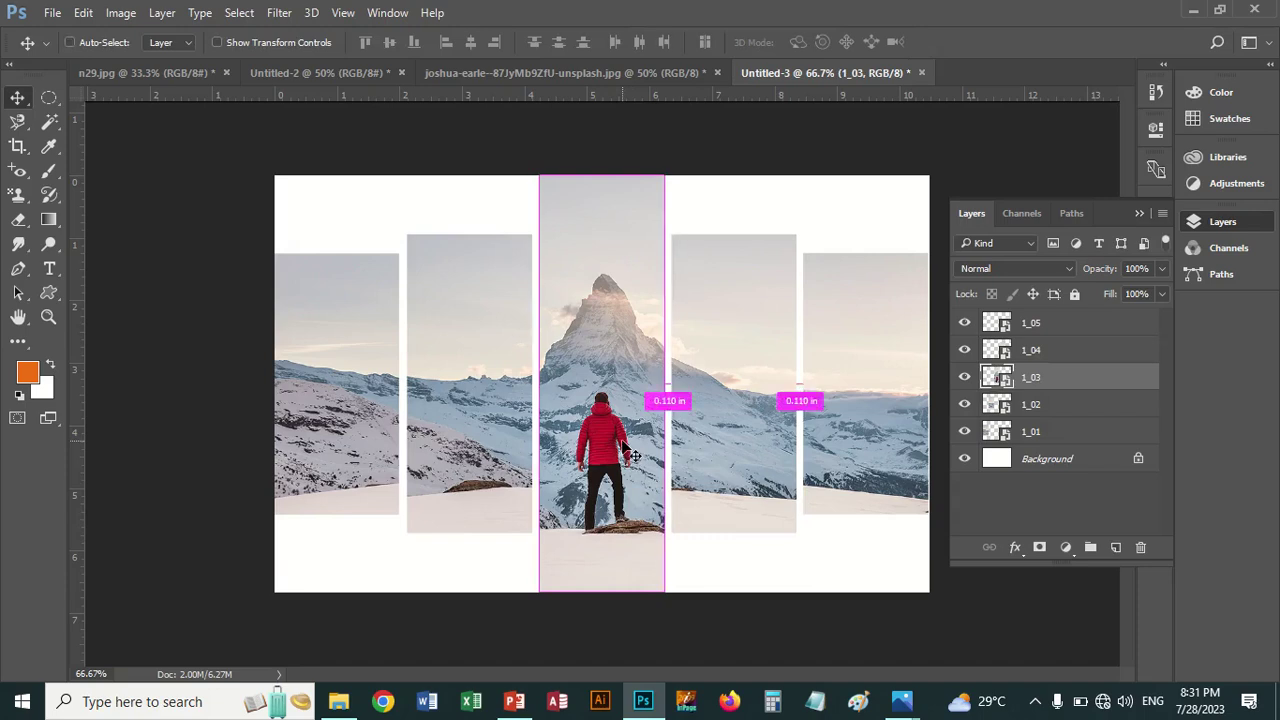
pyautogui.hotkey('ctrl', 't')
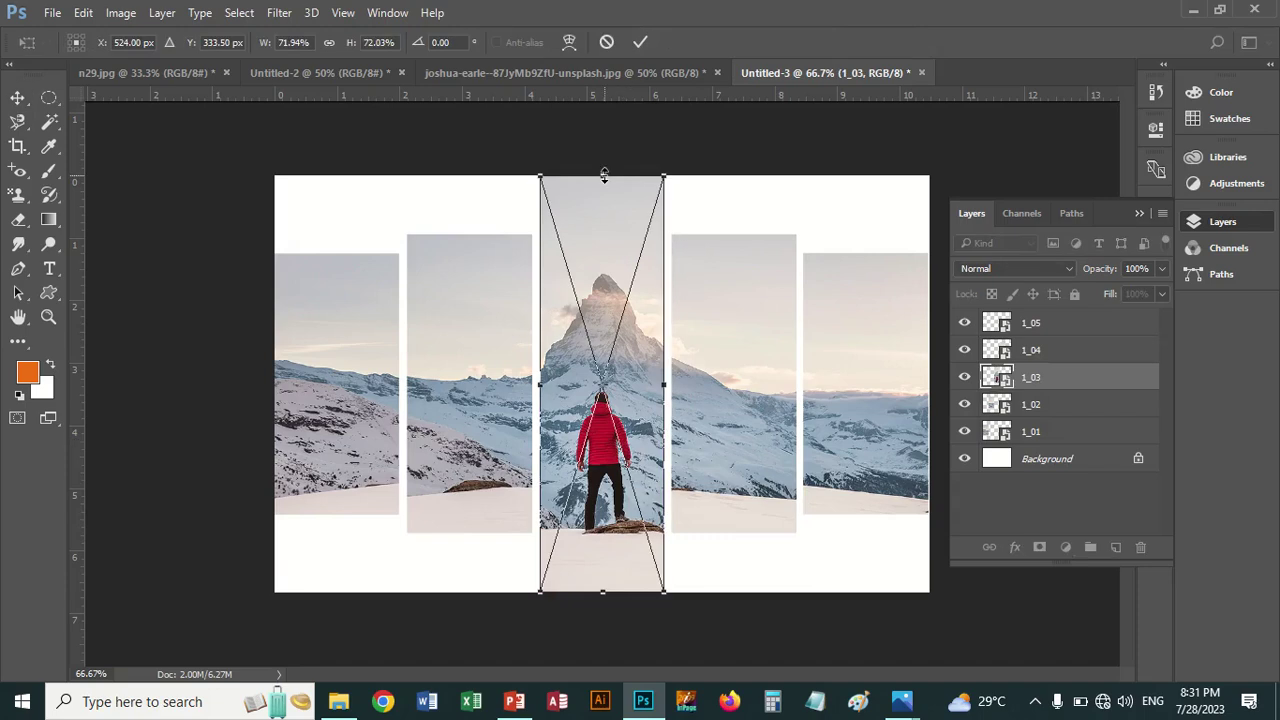
pyautogui.moveTo(604, 175); pyautogui.dragTo(604, 184)
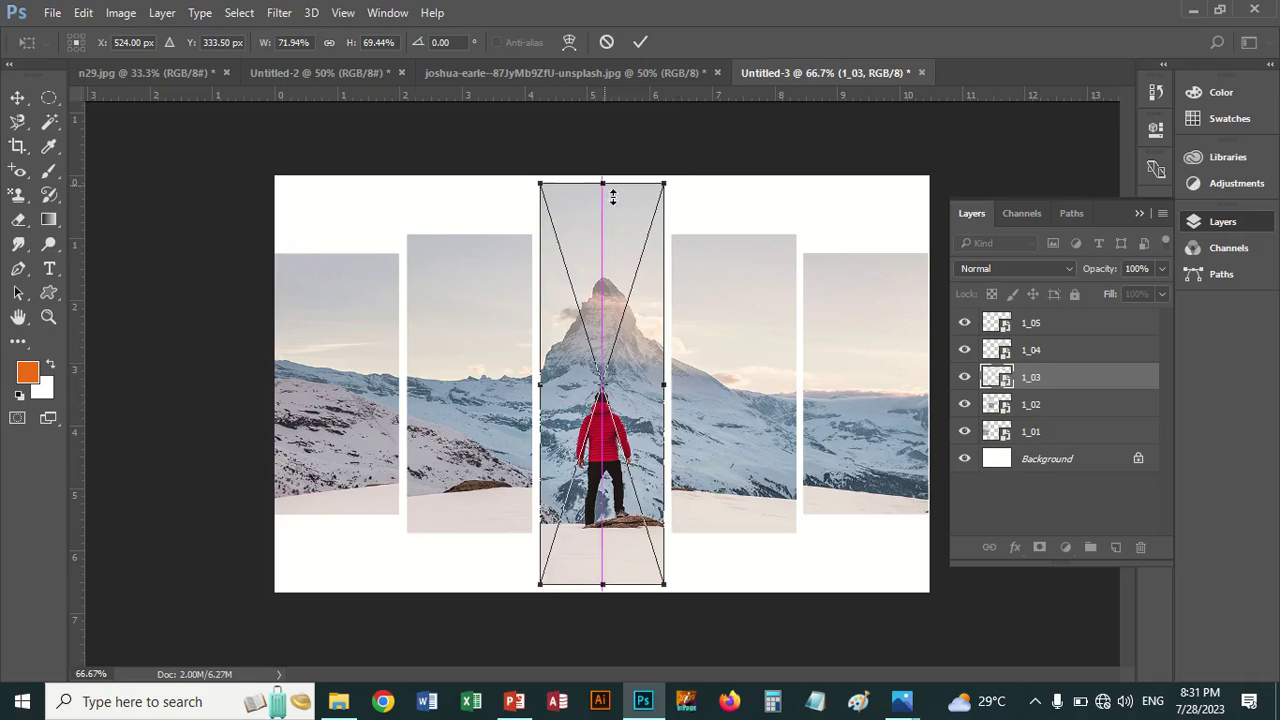
pyautogui.press('Return')
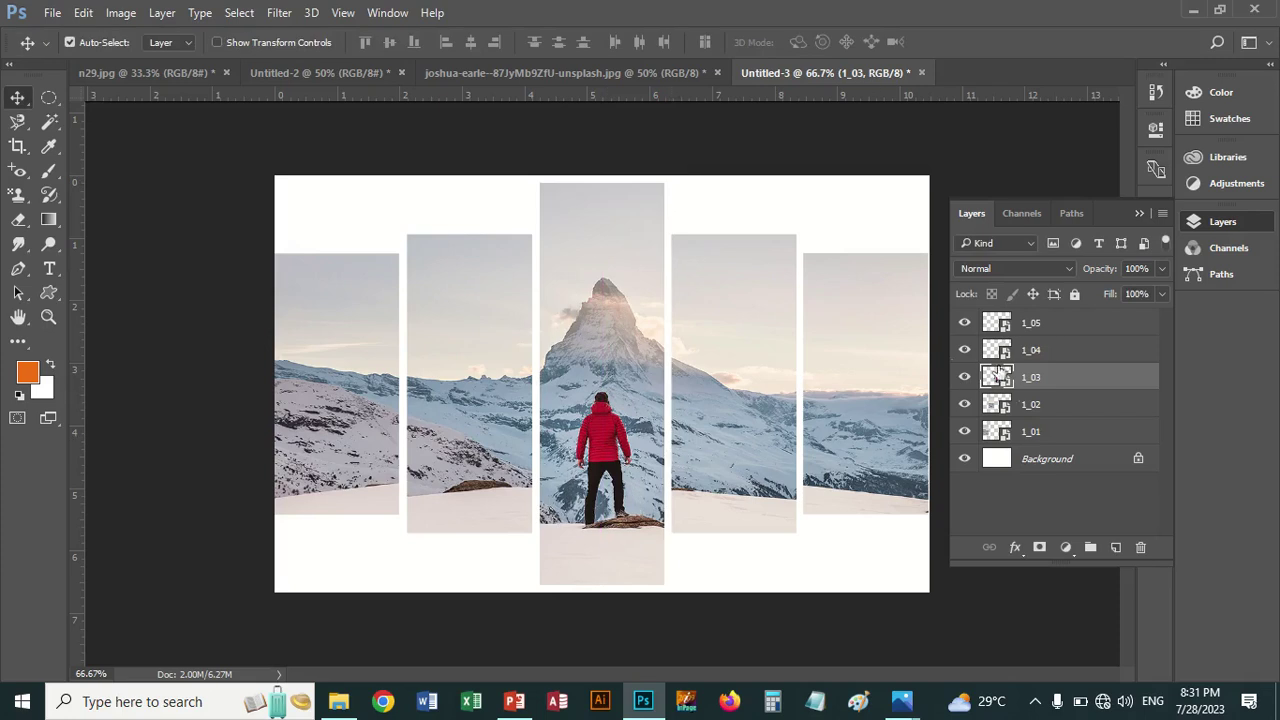
# Add a Bevel & Emboss effect to layer 1_01 using the Pillow Emboss style with a size of 8 px
pyautogui.click(1040, 432)
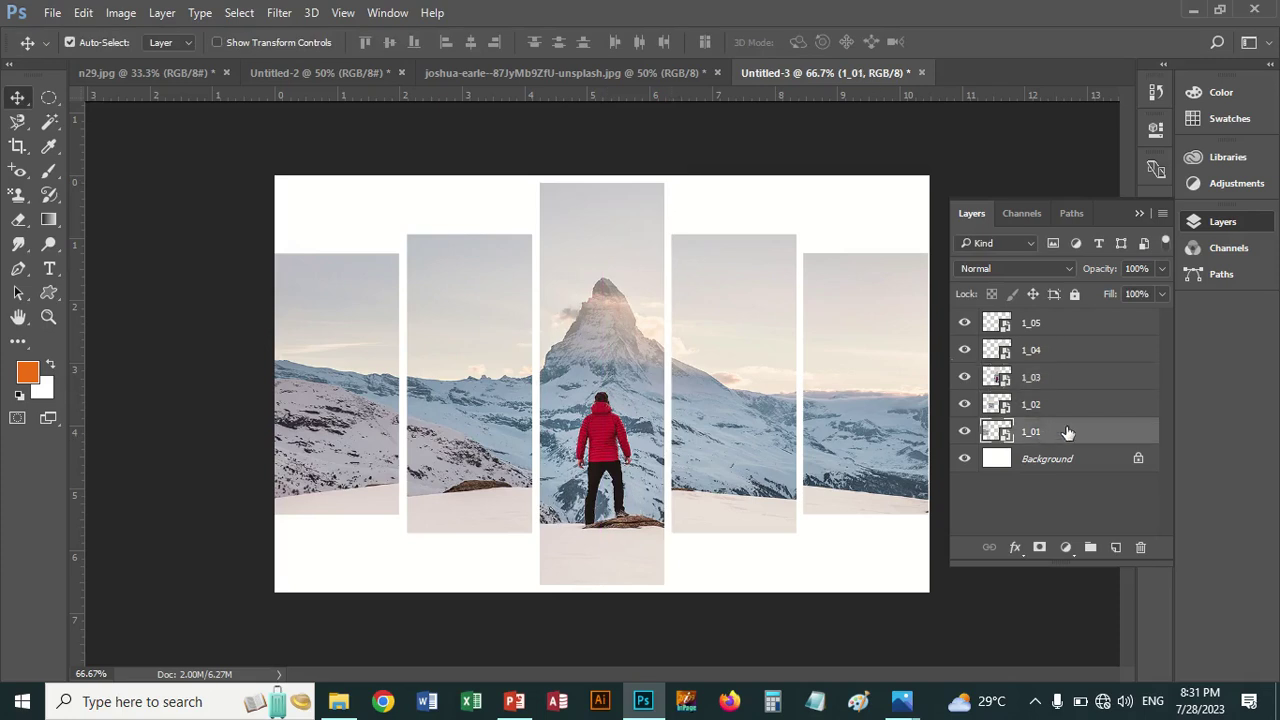
pyautogui.doubleClick(1068, 432)
pyautogui.moveTo(680, 130); pyautogui.dragTo(1021, 104)
pyautogui.click(649, 176)
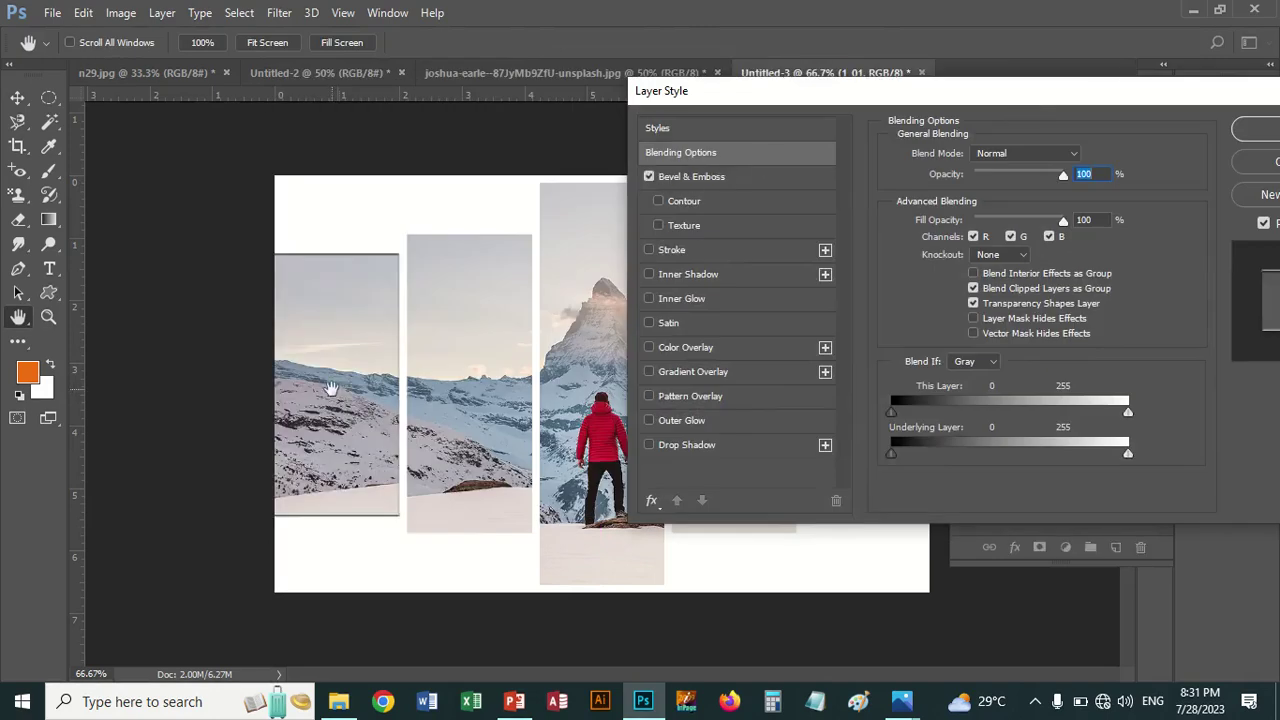
pyautogui.click(695, 177)
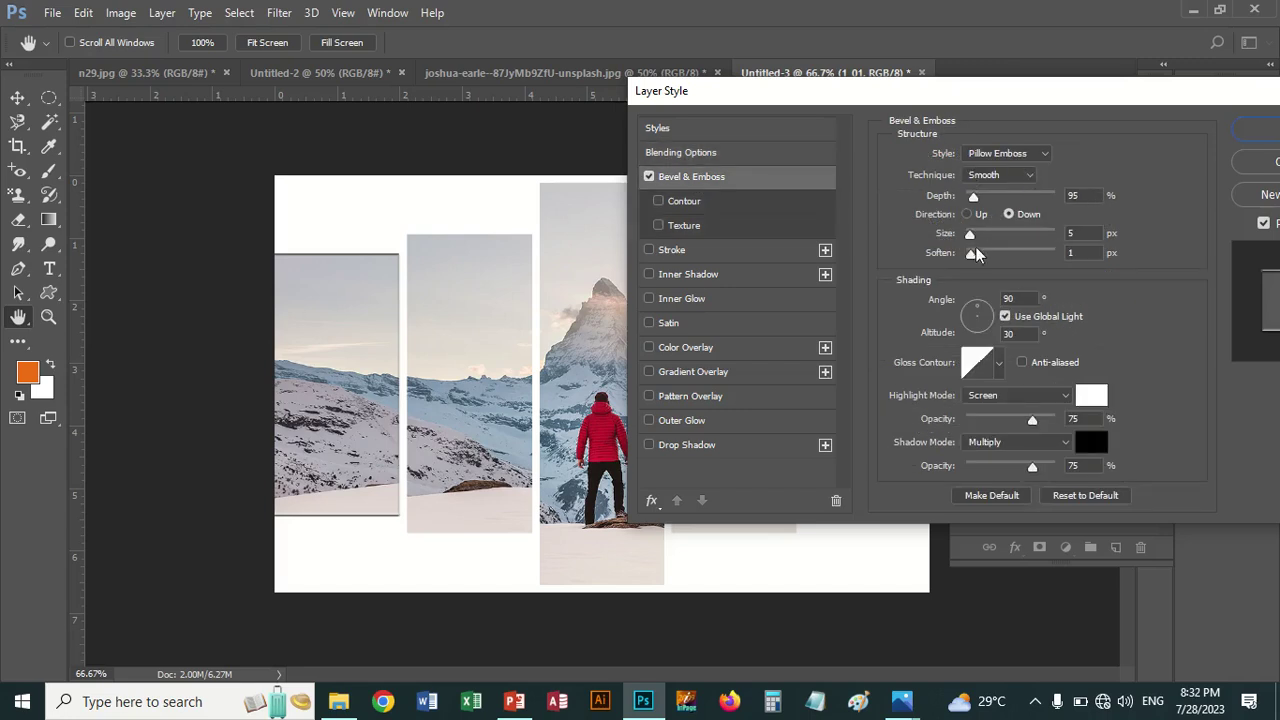
pyautogui.moveTo(969, 244); pyautogui.dragTo(972, 247)
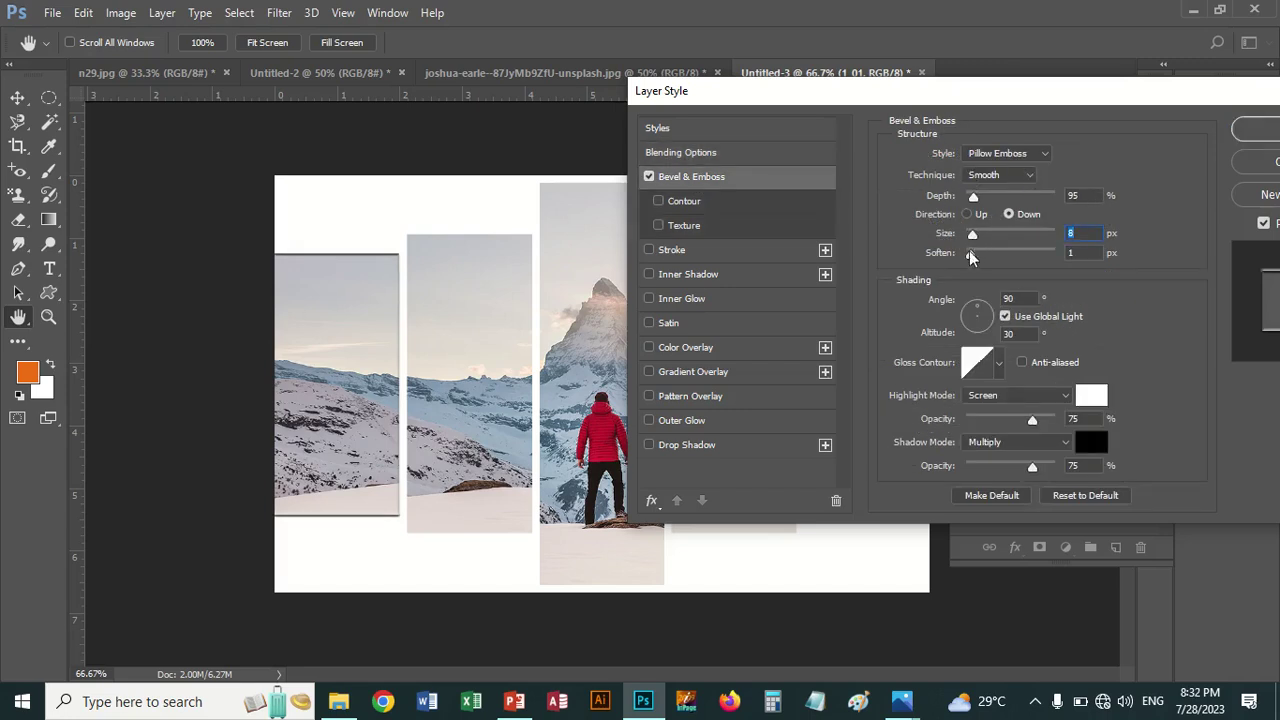
pyautogui.click(972, 253)
# Add a 3 px outside stroke to layer 1_01 in light grey cccccc sampled from the sky, and apply the layer style
pyautogui.click(649, 250)
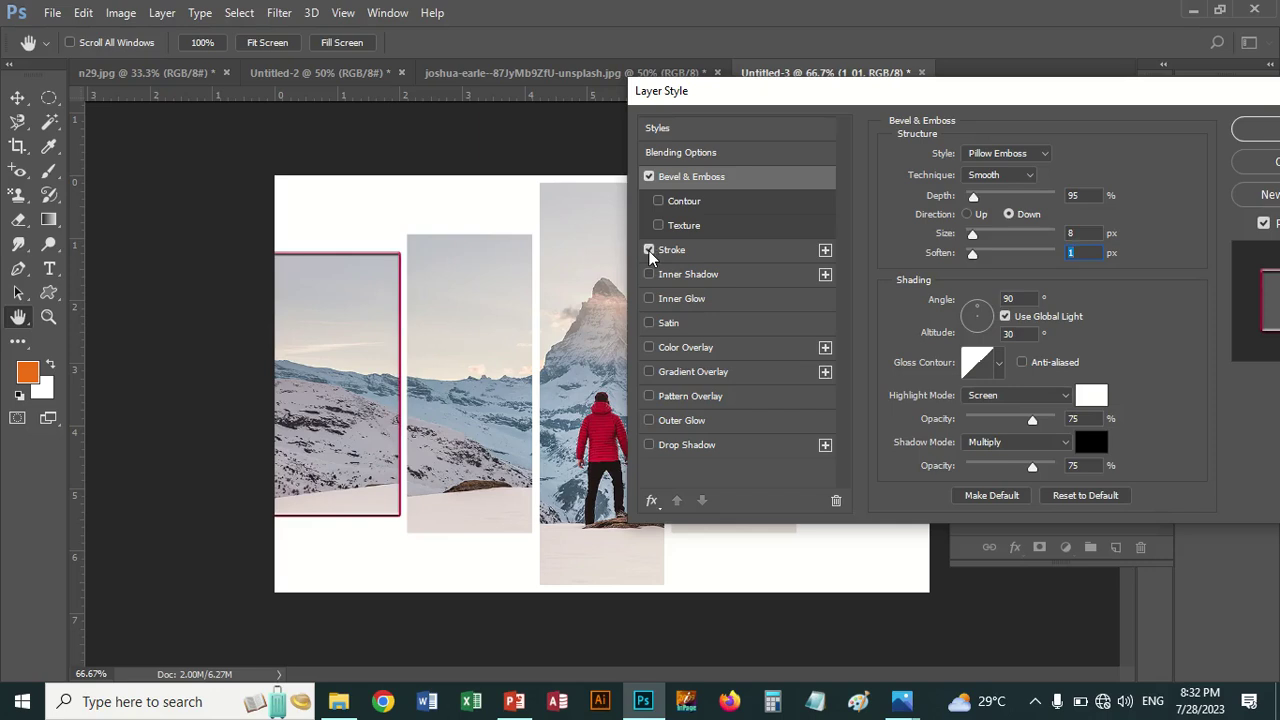
pyautogui.click(668, 250)
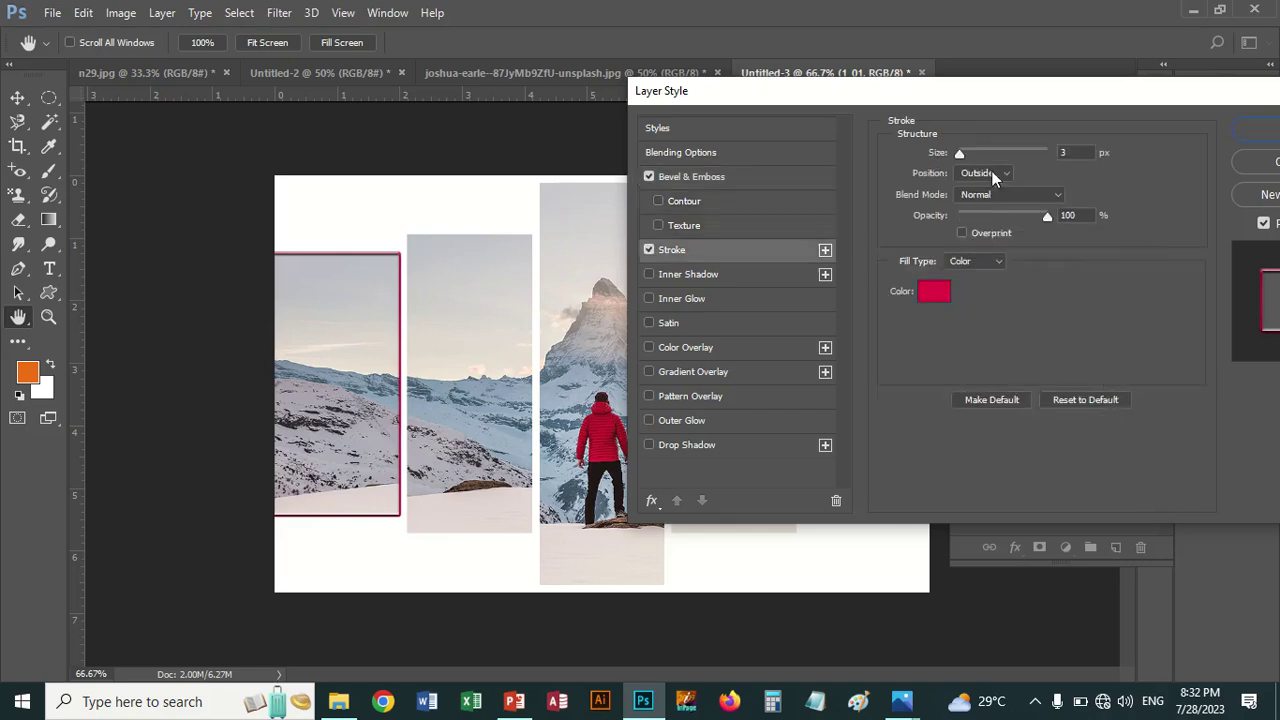
pyautogui.click(943, 290)
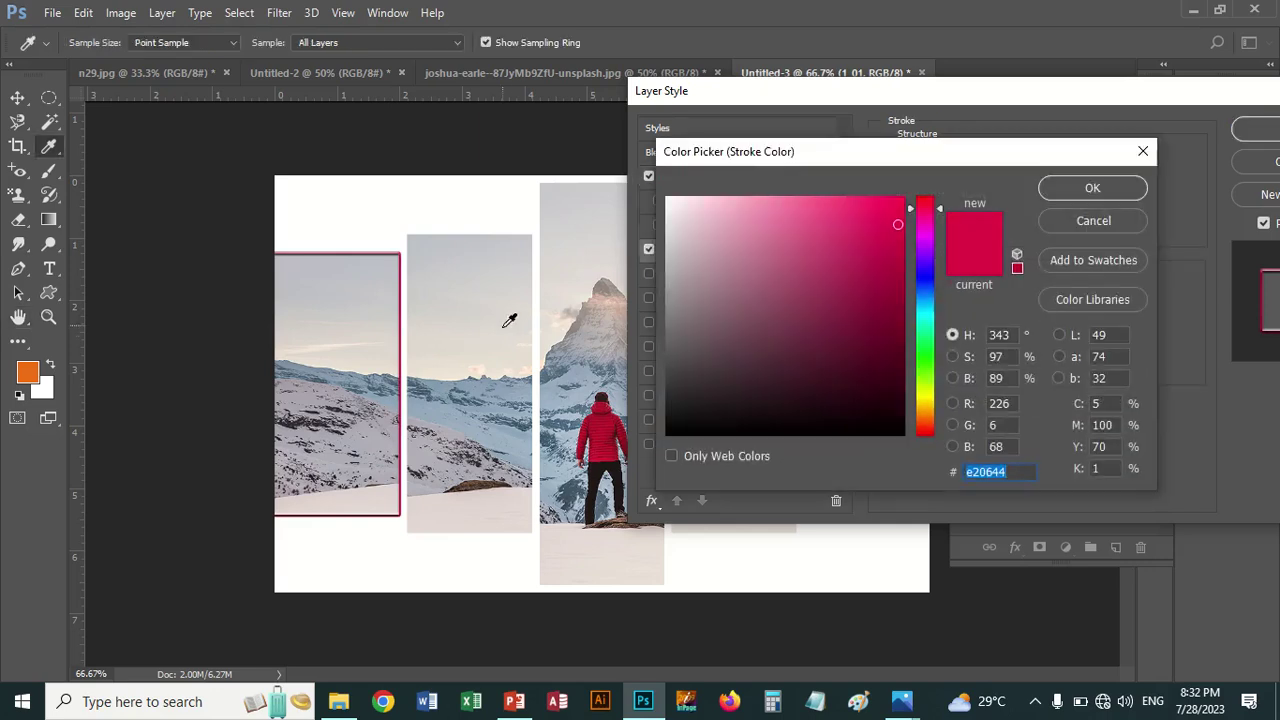
pyautogui.click(445, 367)
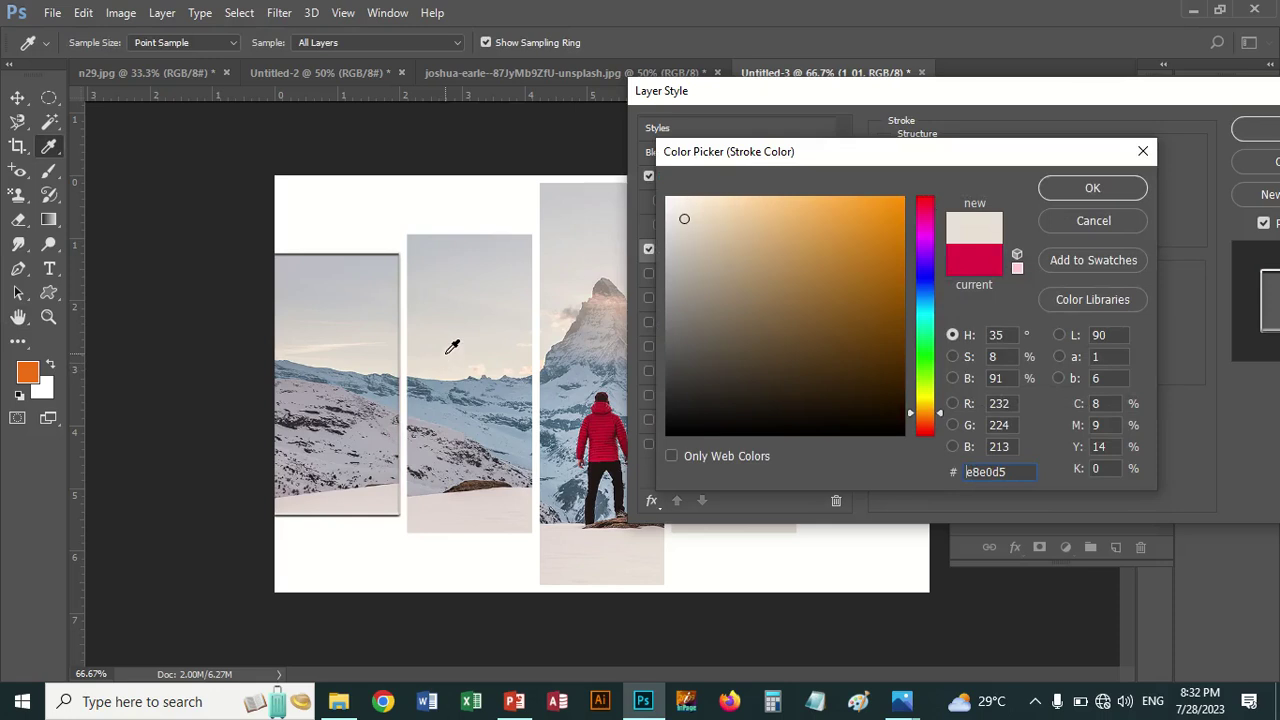
pyautogui.click(440, 381)
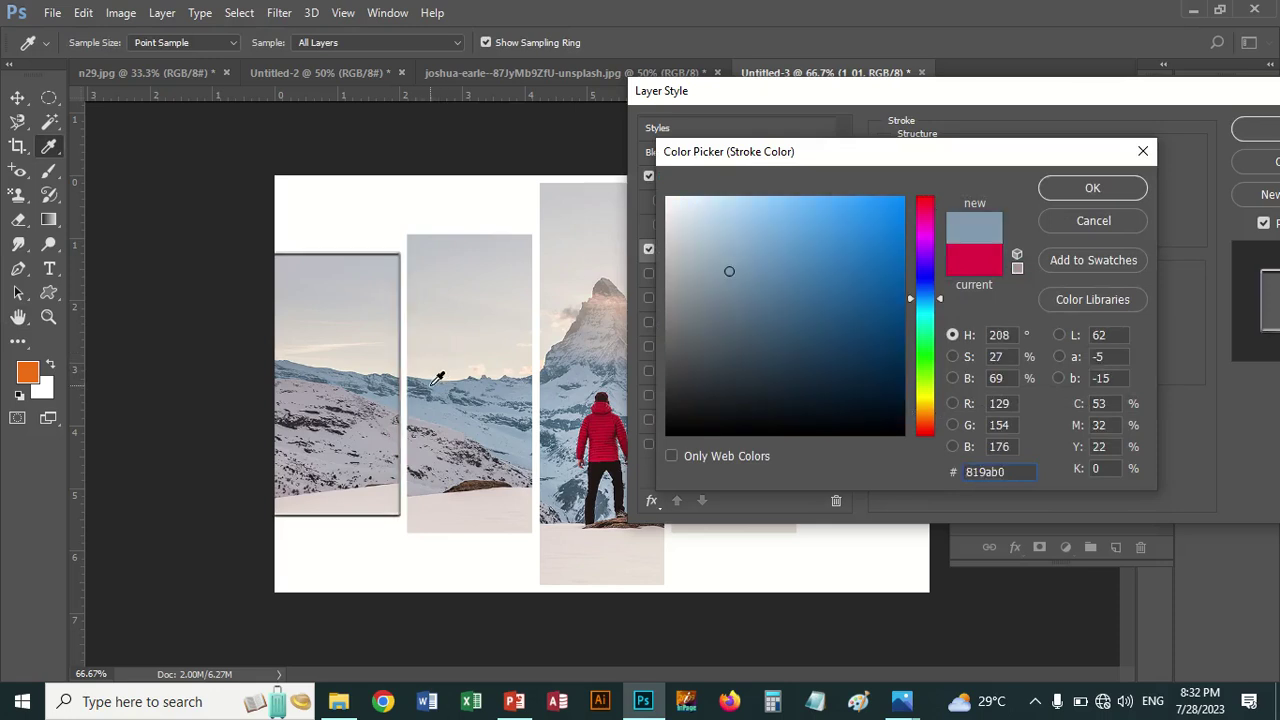
pyautogui.click(472, 484)
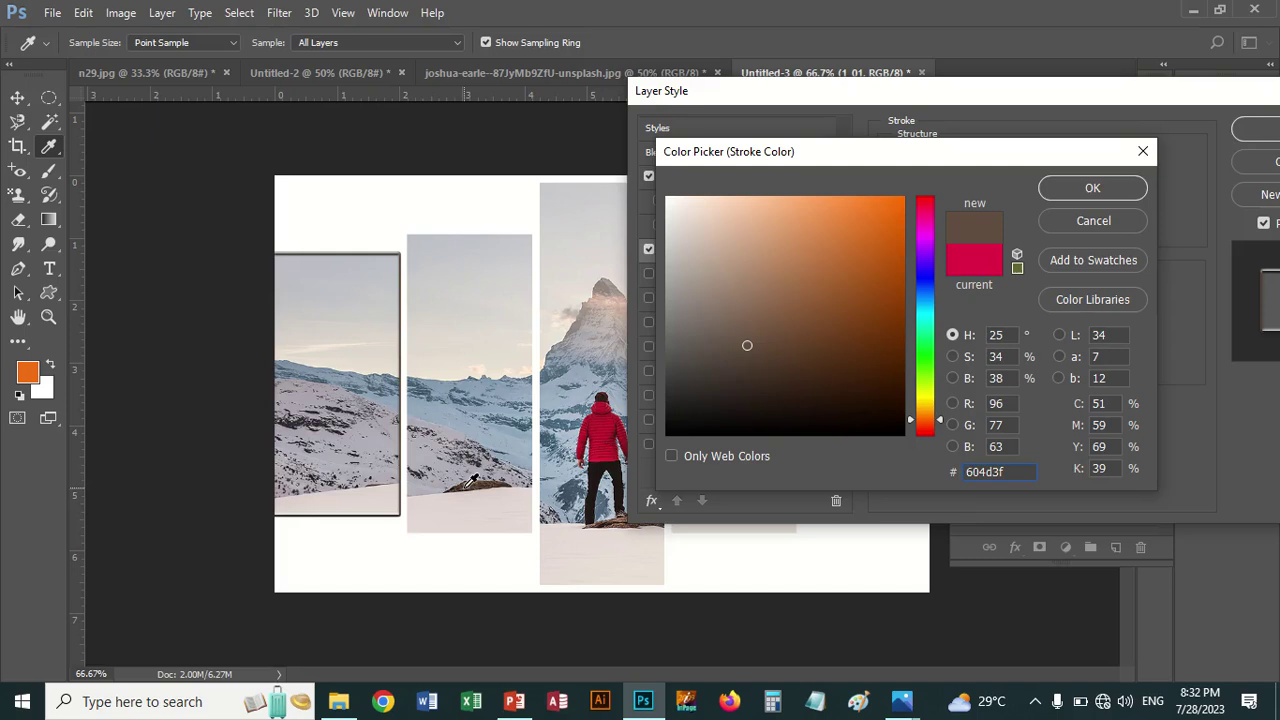
pyautogui.click(425, 314)
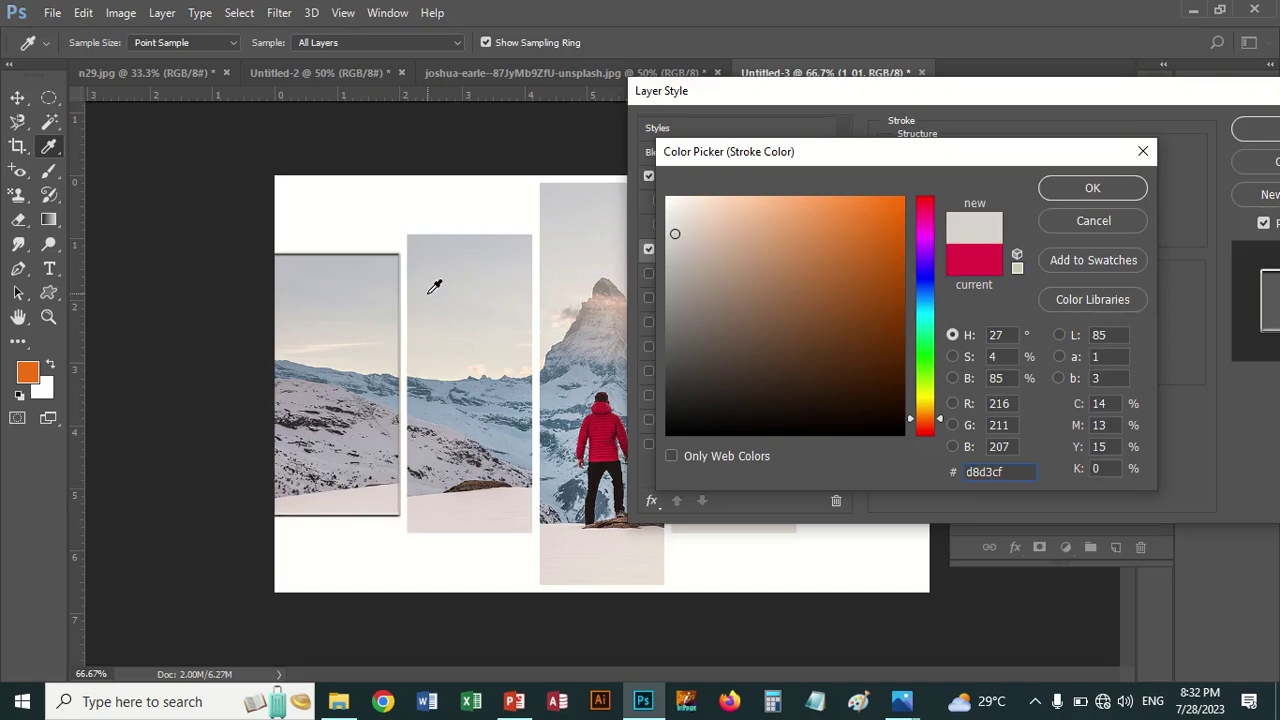
pyautogui.click(435, 285)
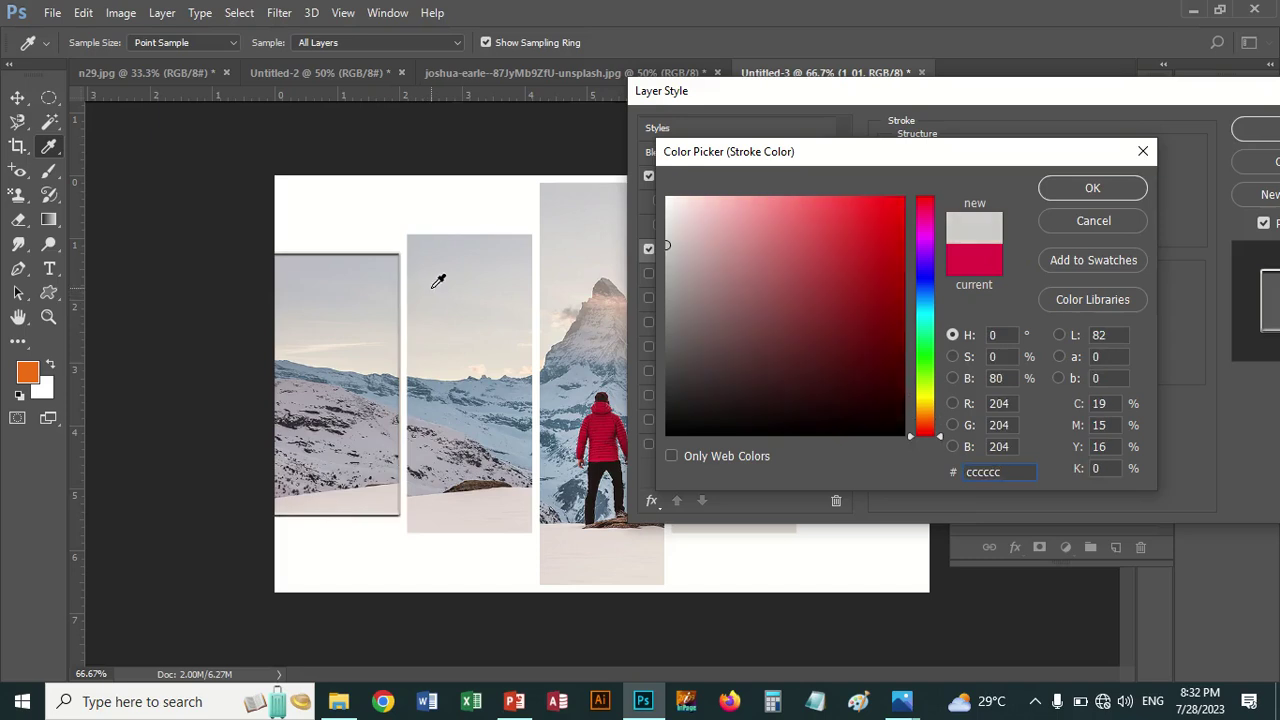
pyautogui.click(1080, 188)
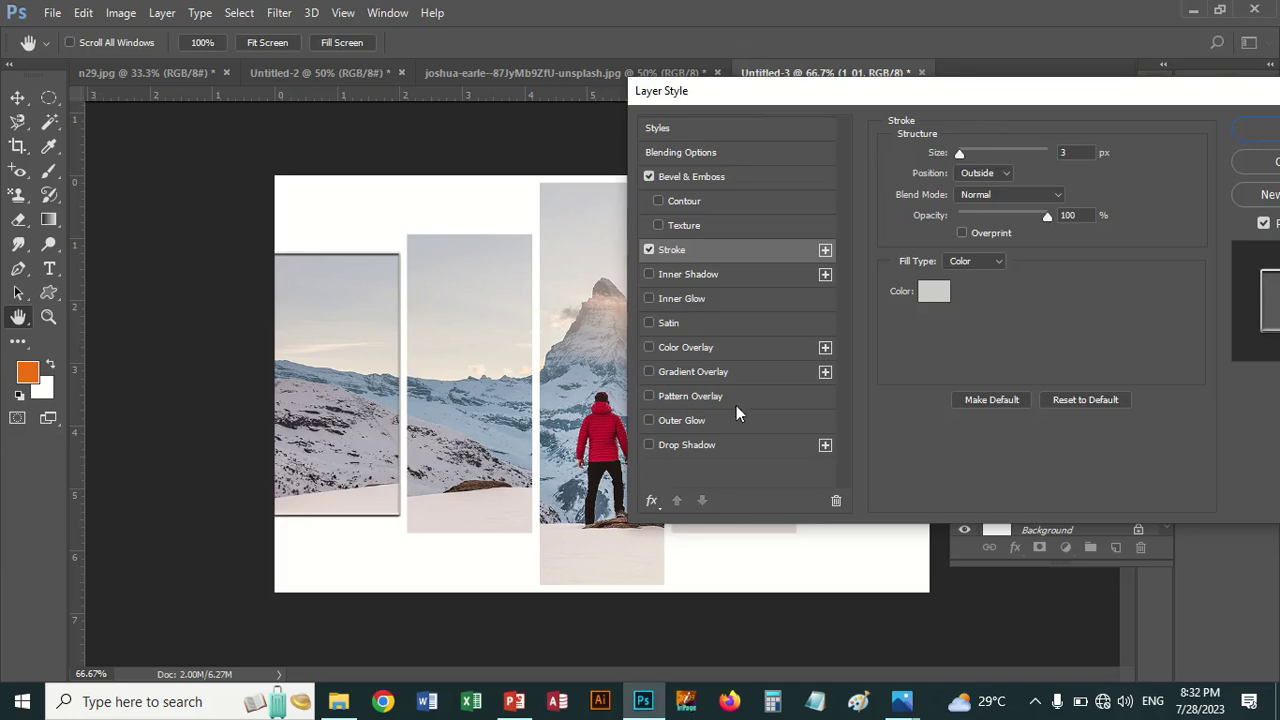
pyautogui.click(1249, 129)
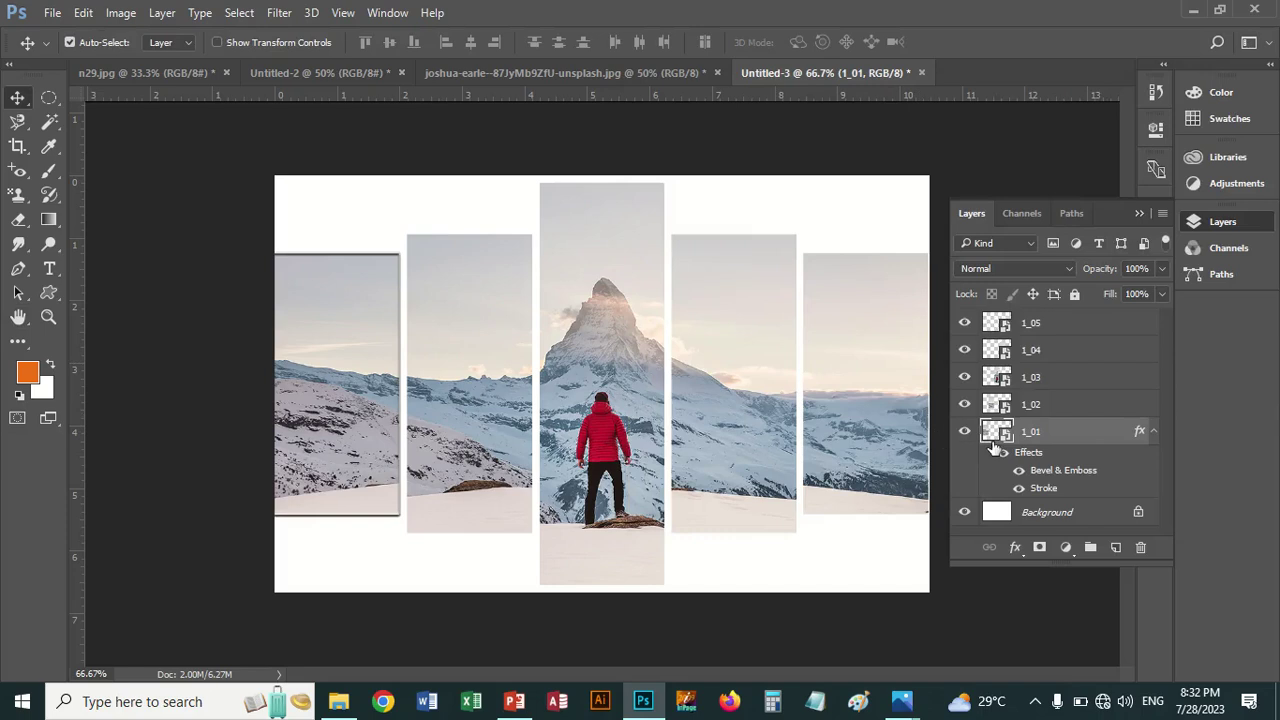
# Copy the layer style of 1_01 and paste it onto layers 1_02 through 1_05 together
pyautogui.rightClick(1083, 434)
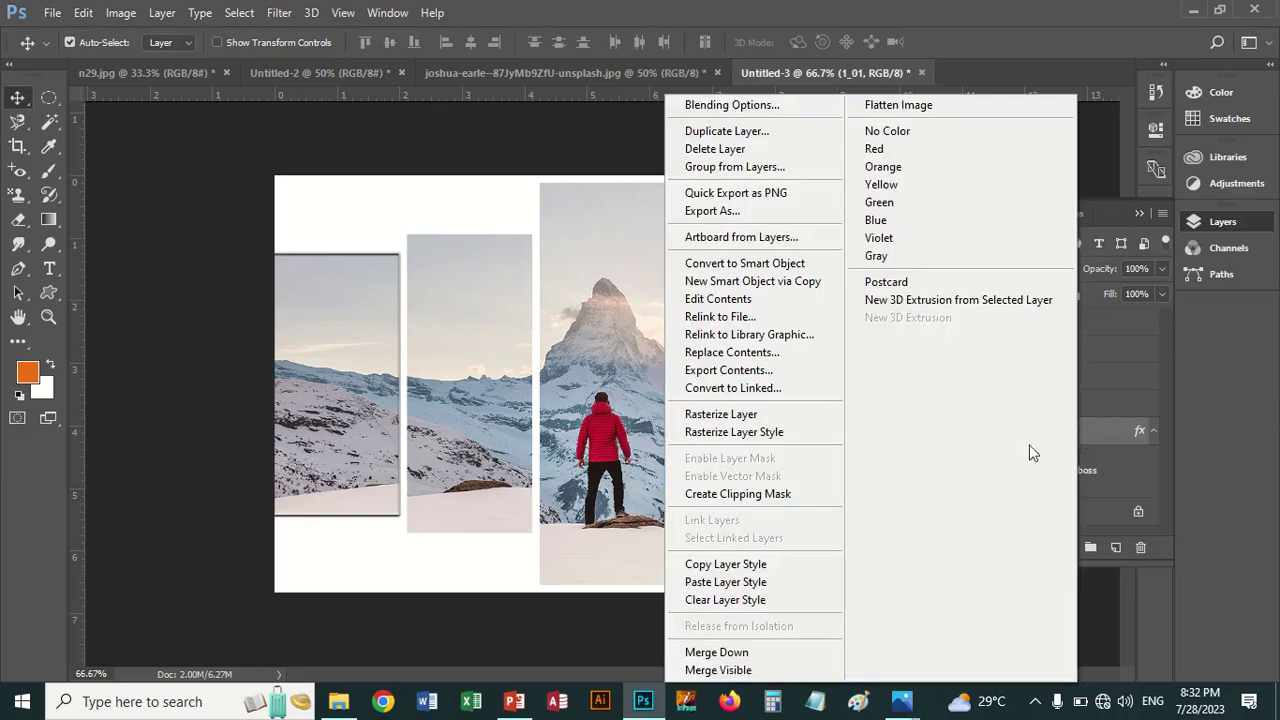
pyautogui.click(805, 564)
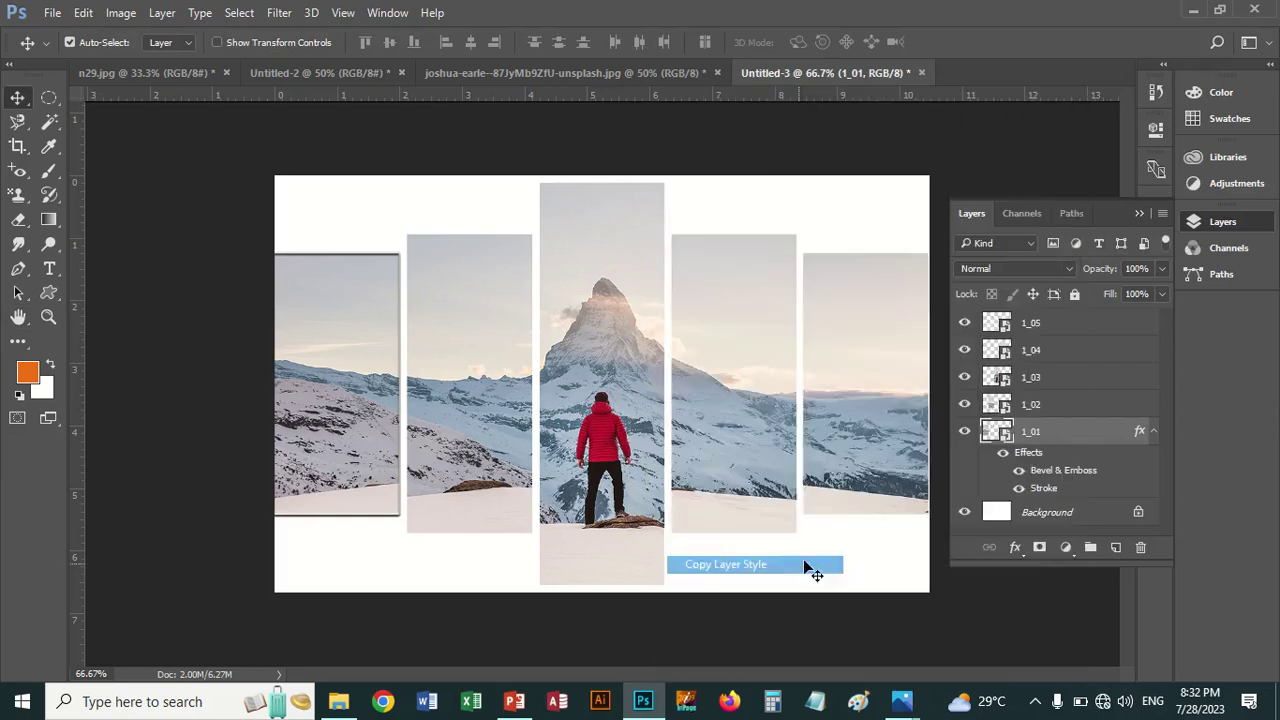
pyautogui.click(1065, 404)
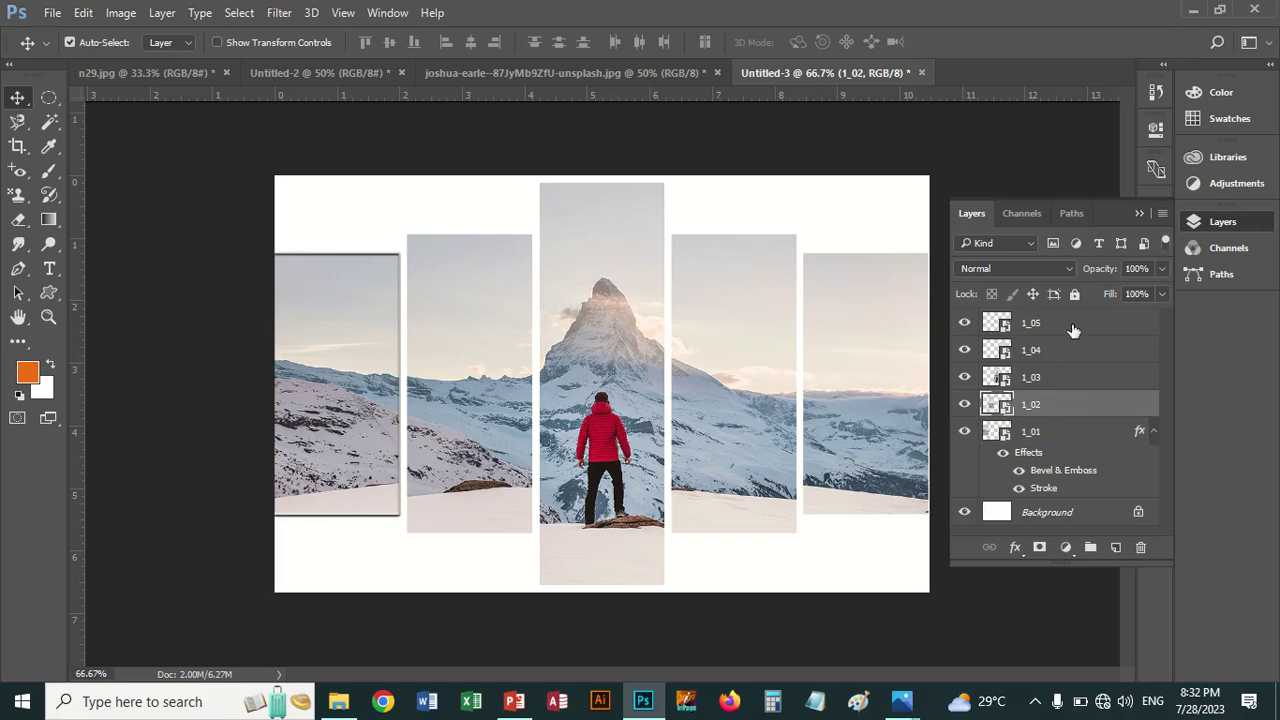
pyautogui.keyDown('shift'); pyautogui.click(1073, 330); pyautogui.keyUp('shift')
pyautogui.rightClick(1072, 372)
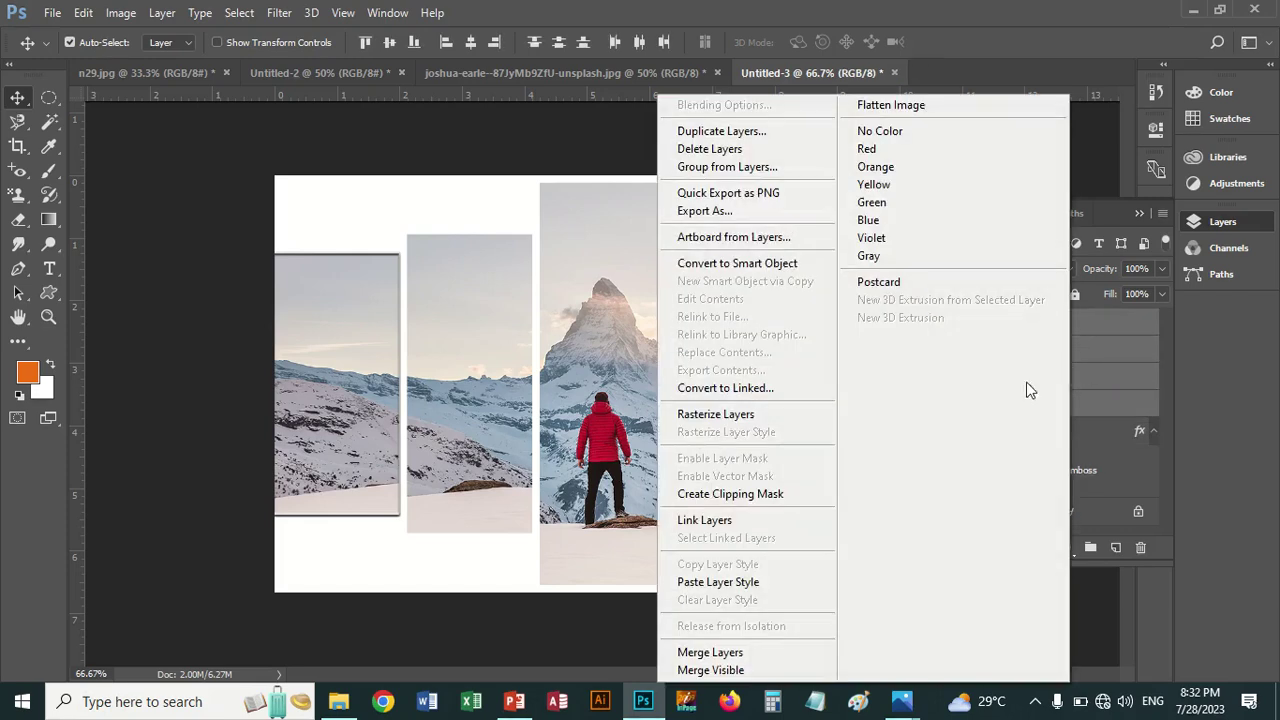
pyautogui.click(755, 586)
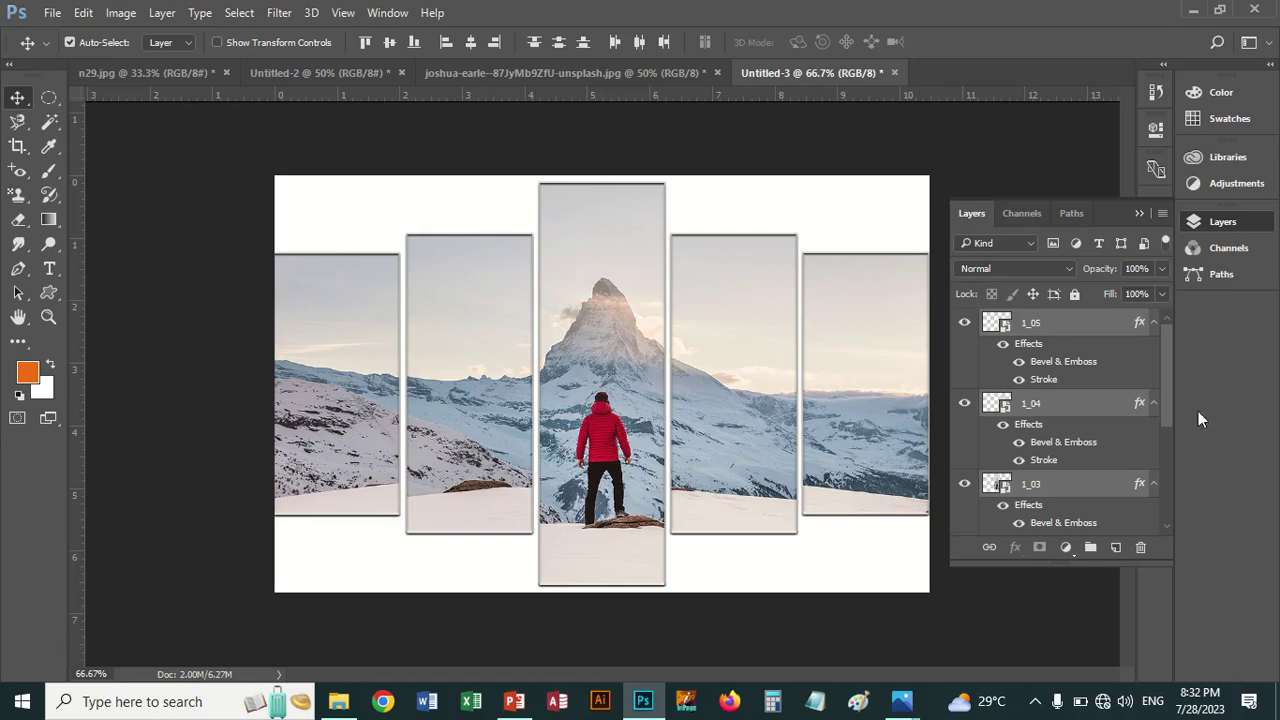
# Hide the white Background layer and collapse the layer list
pyautogui.moveTo(1167, 415); pyautogui.dragTo(1165, 524)
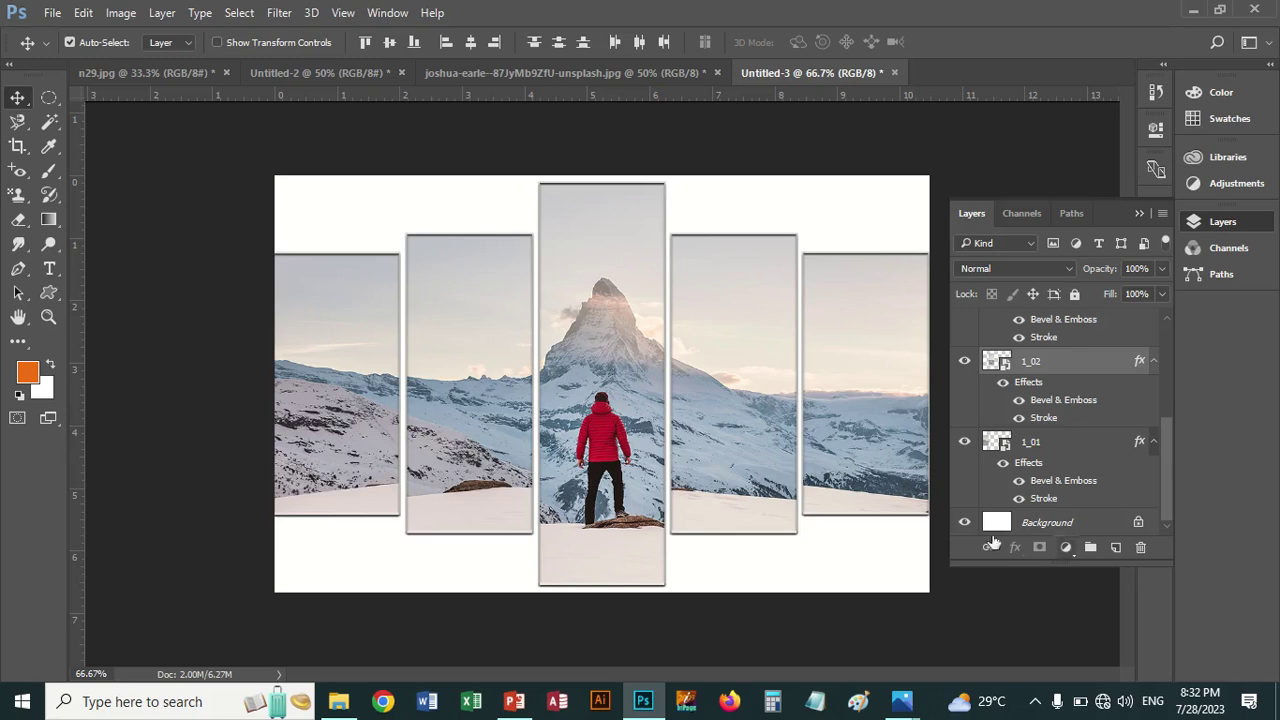
pyautogui.click(964, 523)
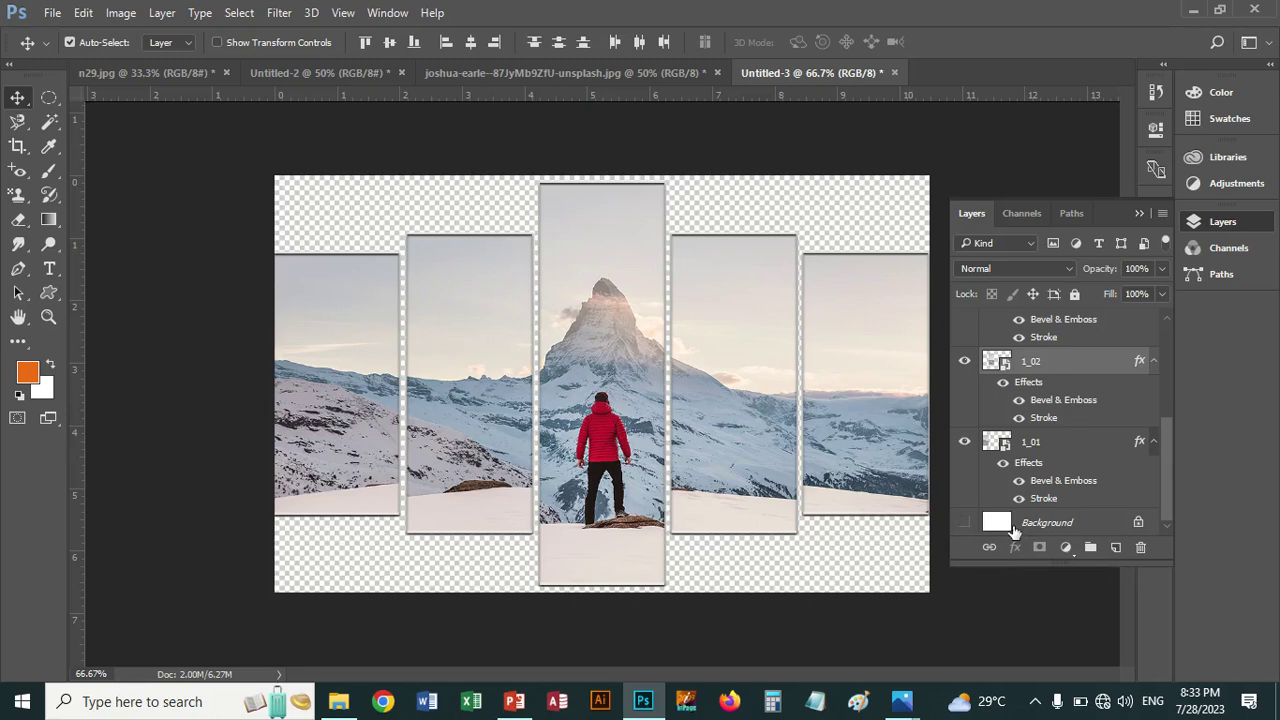
pyautogui.click(1139, 213)
pyautogui.click(52, 13)
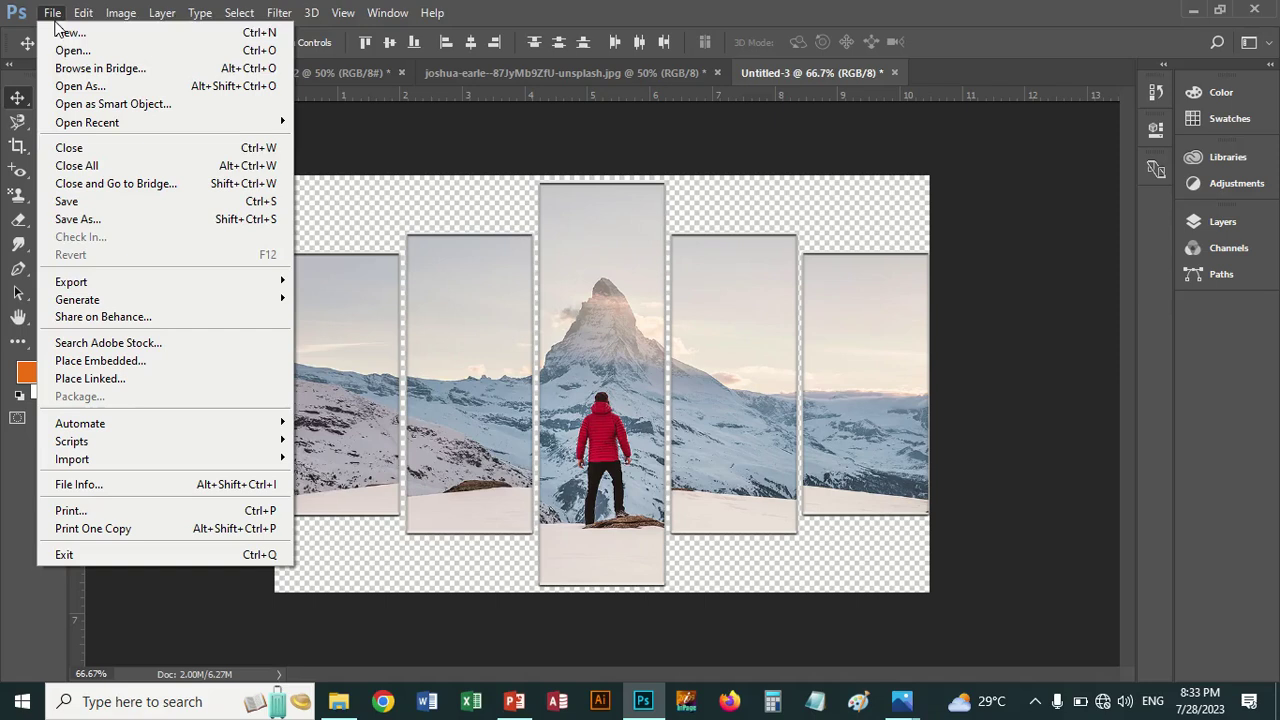
pyautogui.moveTo(104, 286)
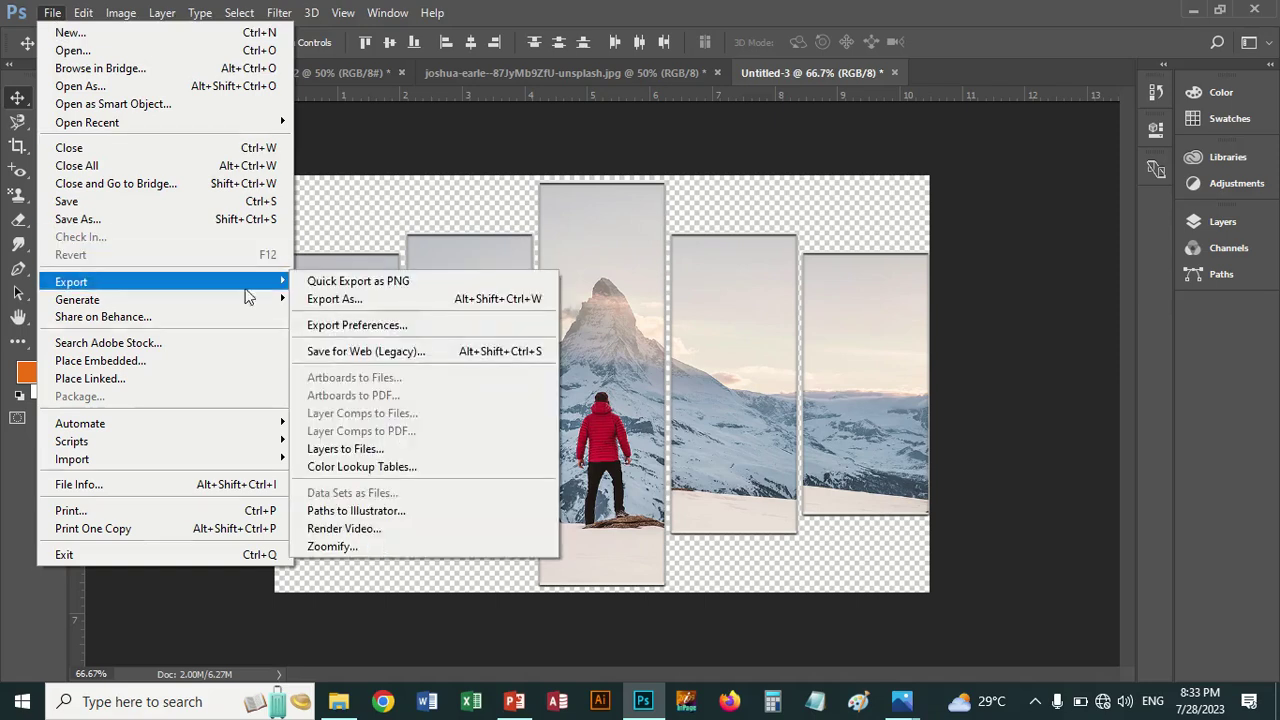
pyautogui.click(350, 352)
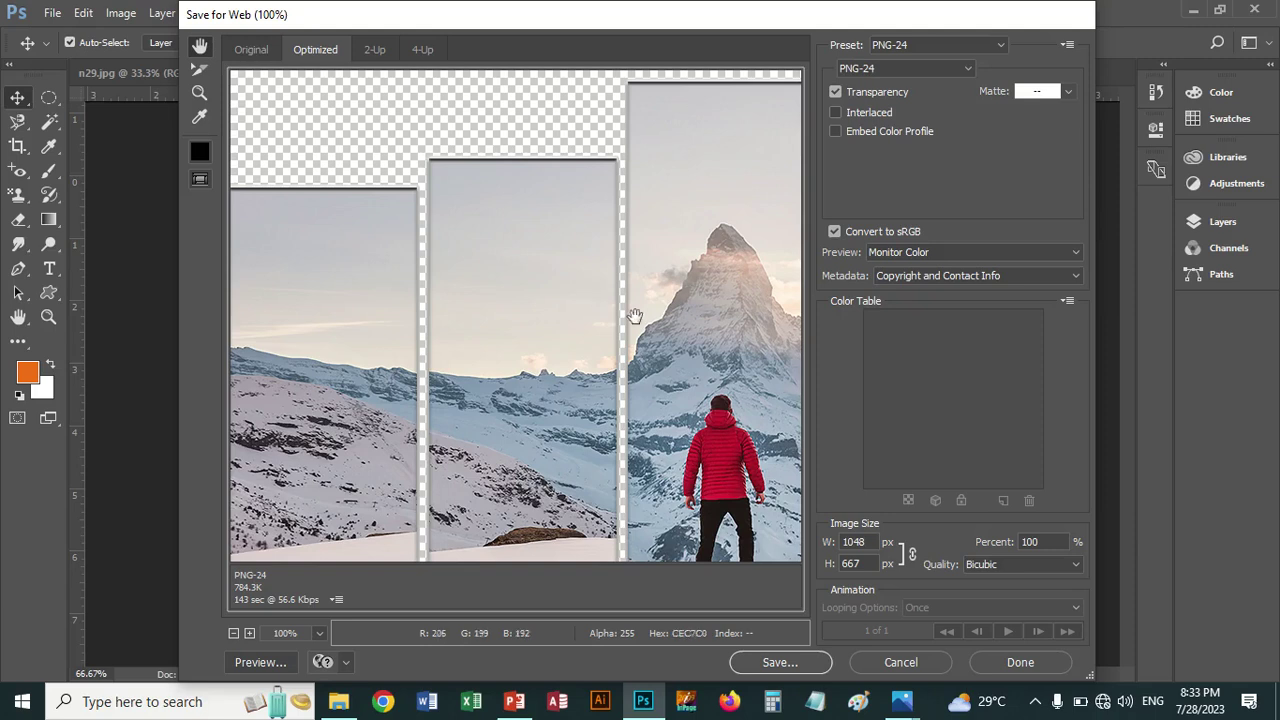
pyautogui.click(900, 662)
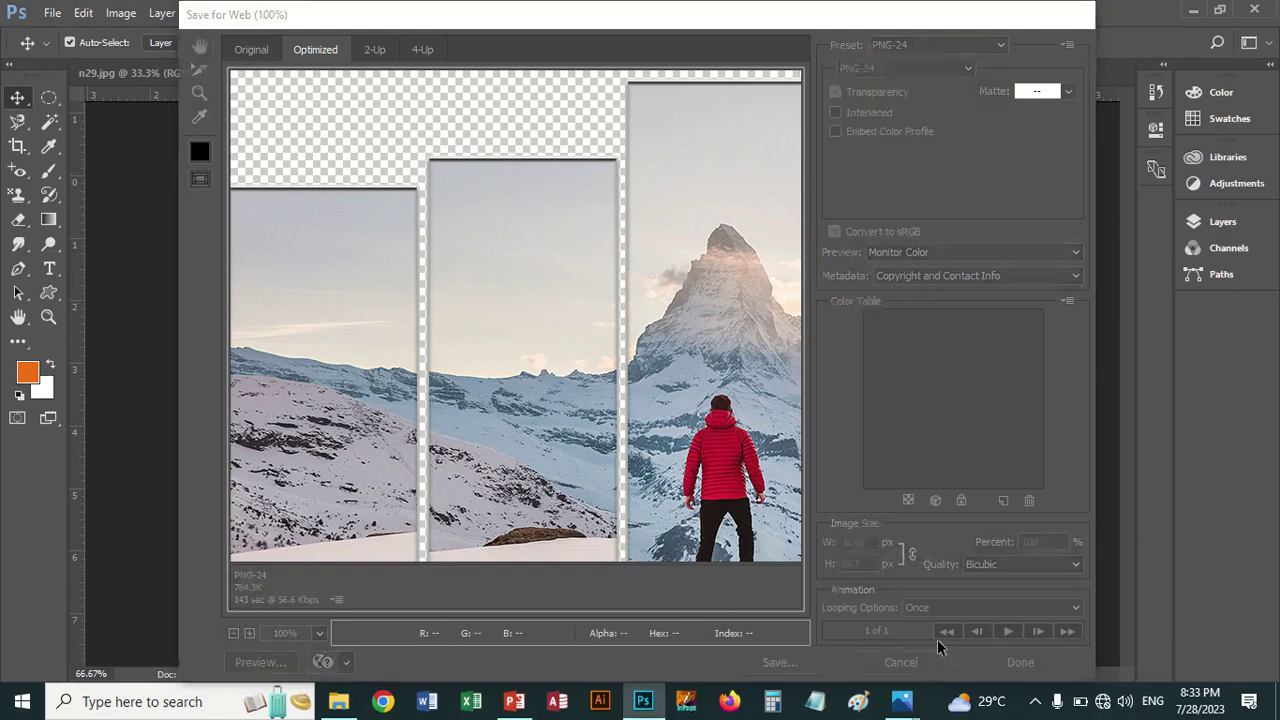
# Quick-export the five-panel layout as a PNG named slice2 into the images folder inside Downloads > Slice
pyautogui.click(54, 14)
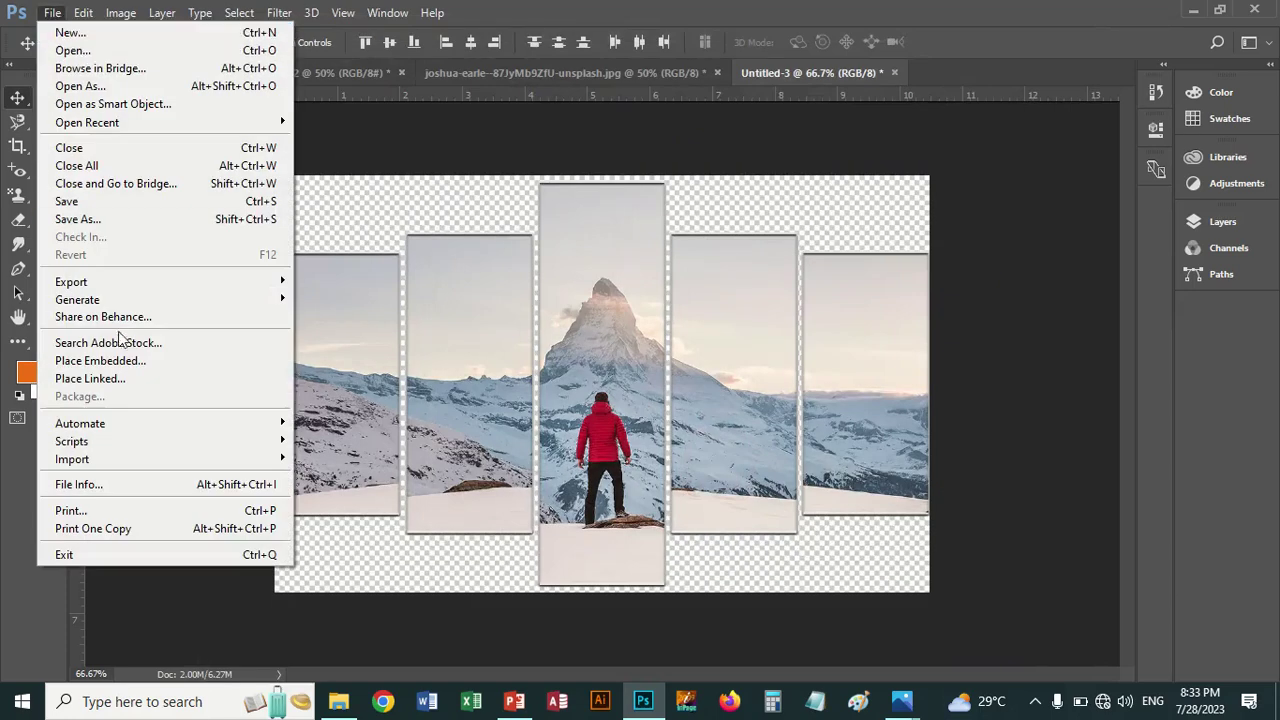
pyautogui.moveTo(128, 288)
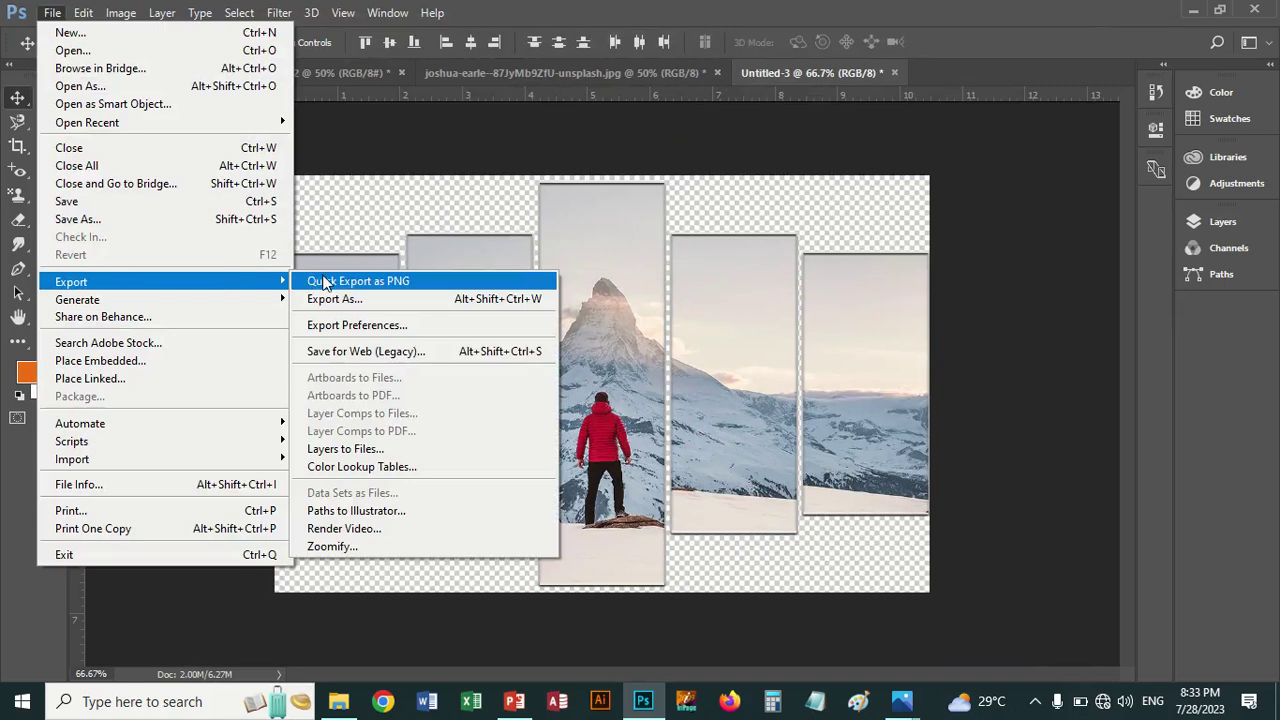
pyautogui.click(326, 281)
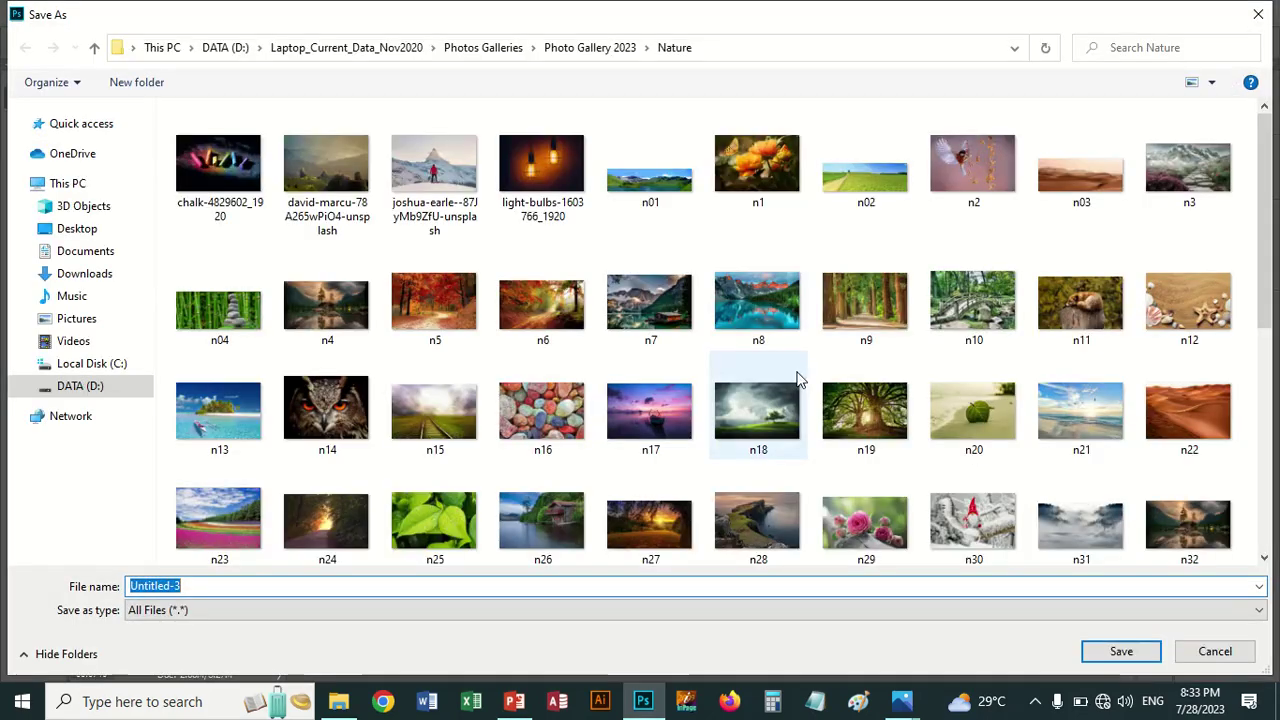
pyautogui.click(86, 274)
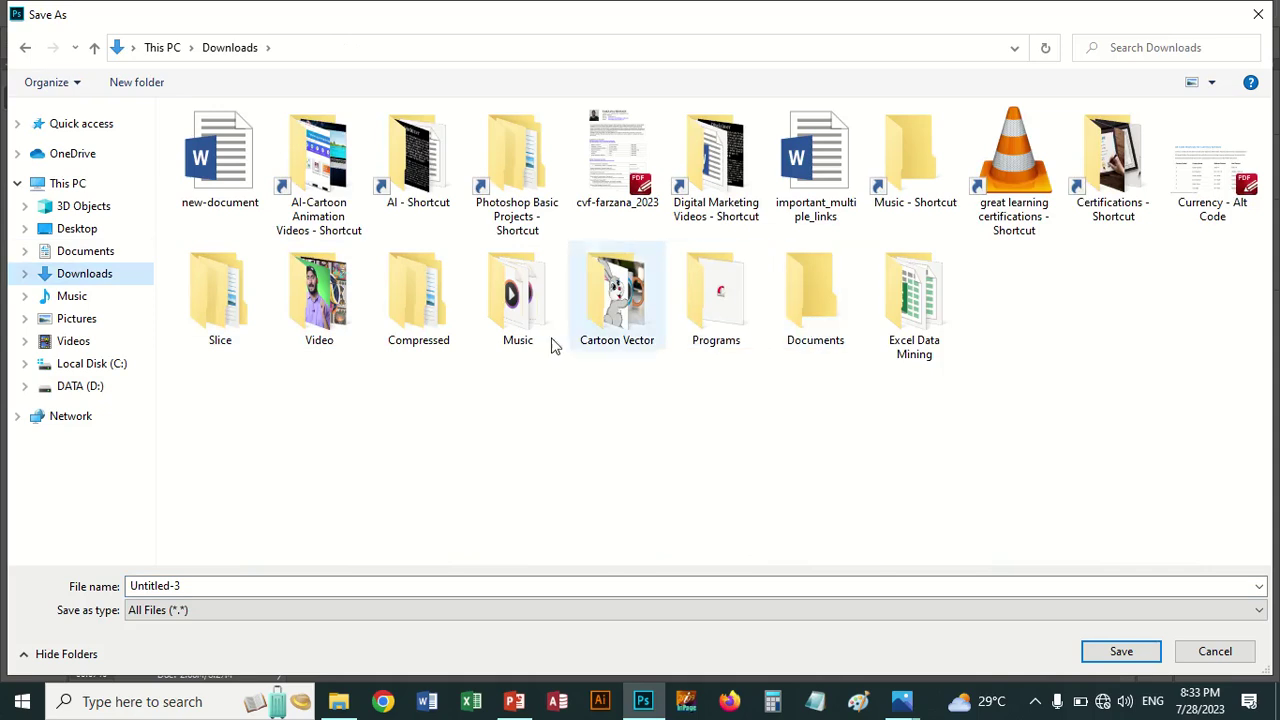
pyautogui.click(221, 328)
pyautogui.doubleClick(221, 328)
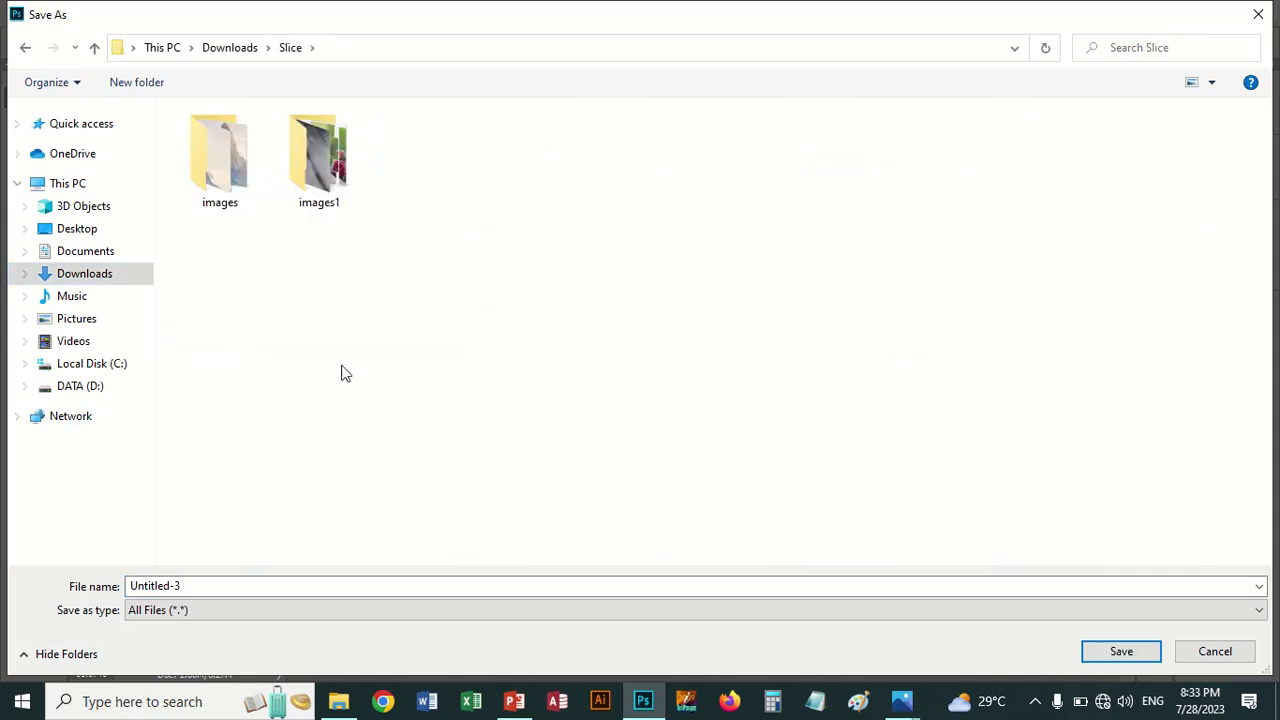
pyautogui.doubleClick(209, 180)
pyautogui.click(213, 587)
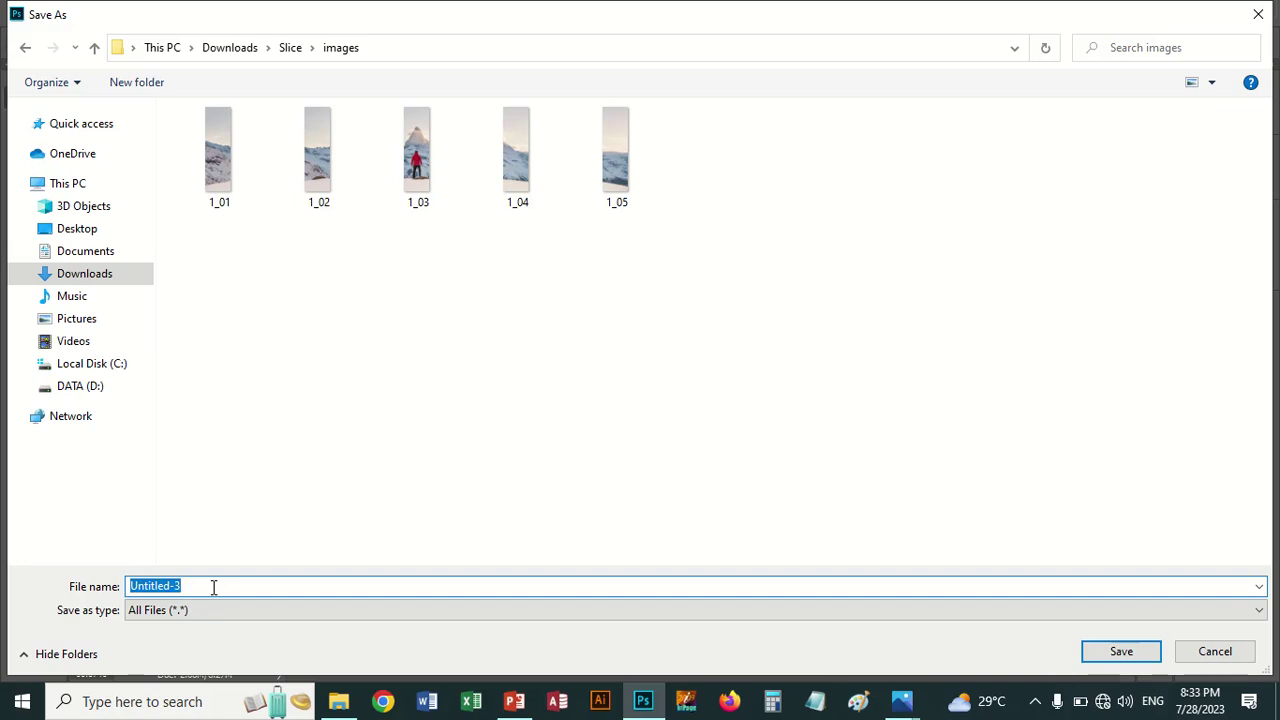
pyautogui.write('slice2')
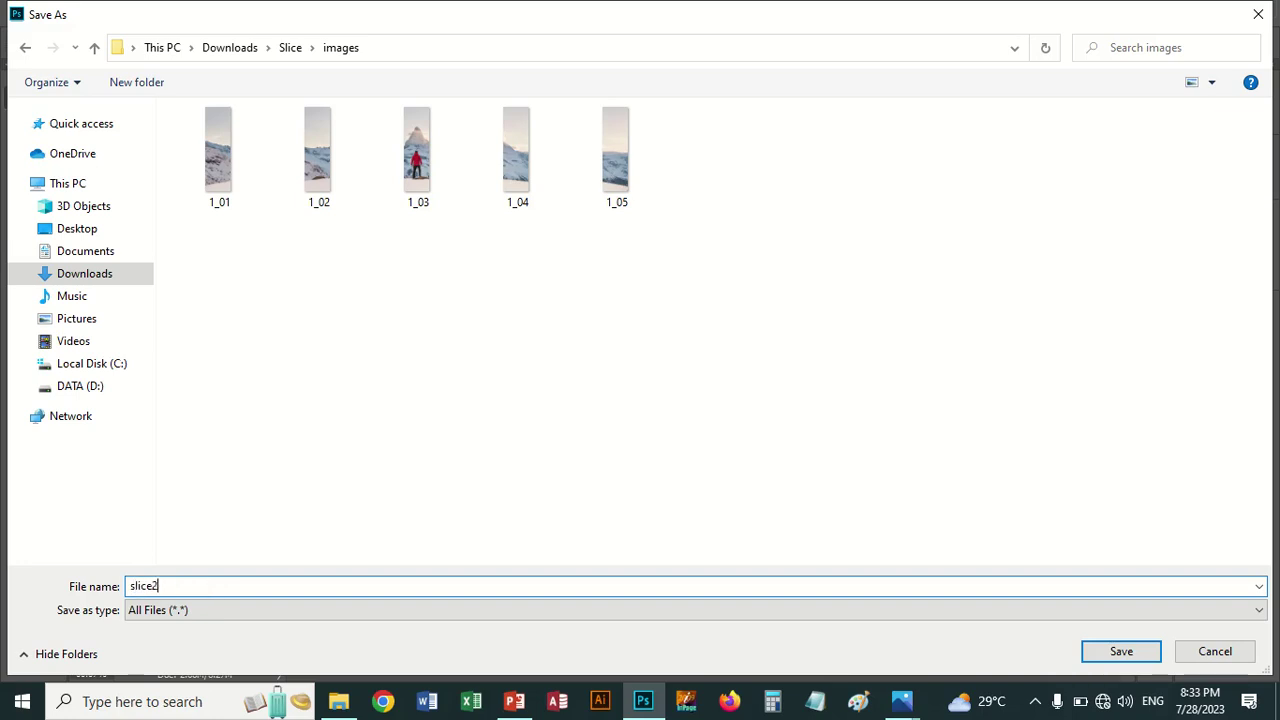
pyautogui.press('Return')
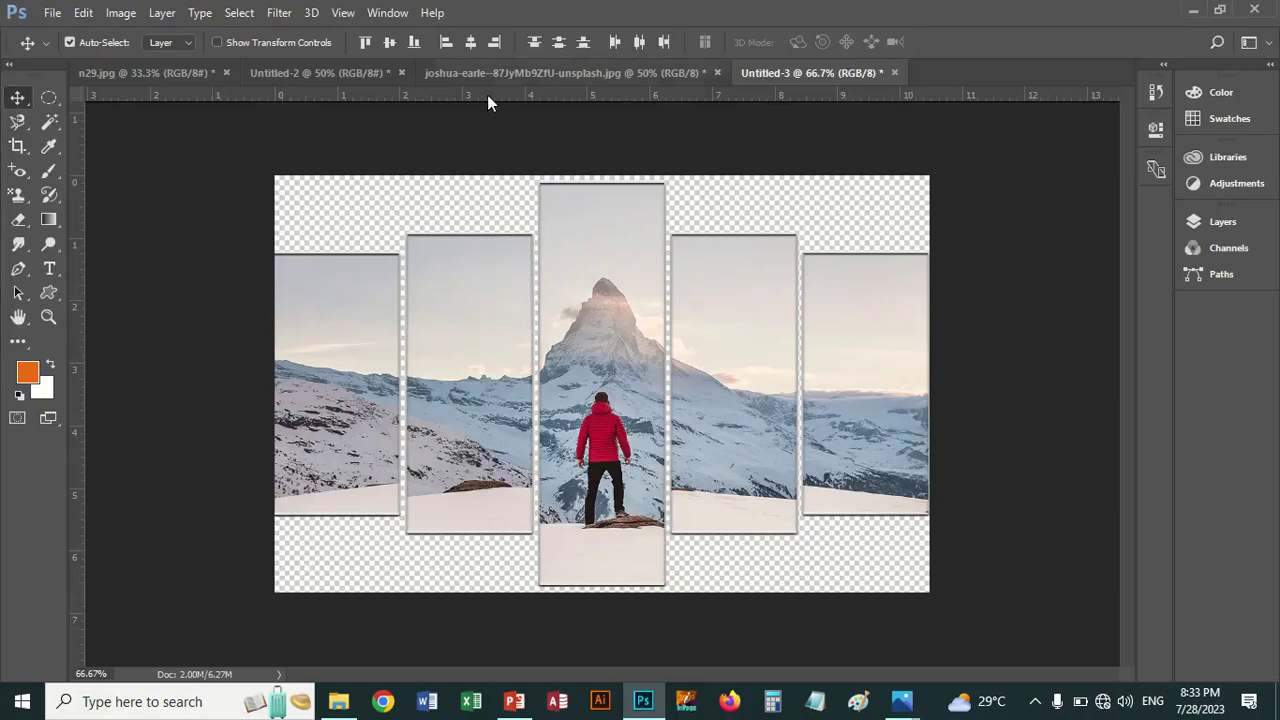
# View the rose layout in Untitled-2, and switch to File Explorer to check the images folder for the exported file
pyautogui.click(362, 74)
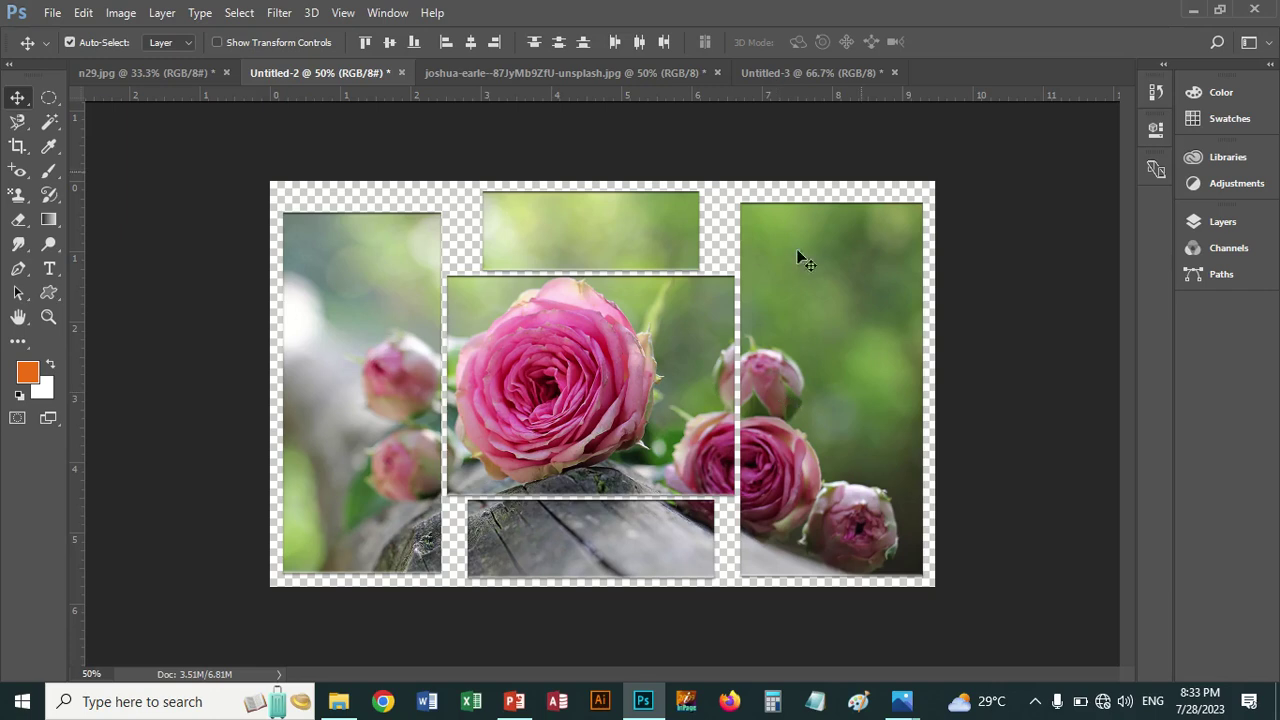
pyautogui.click(338, 701)
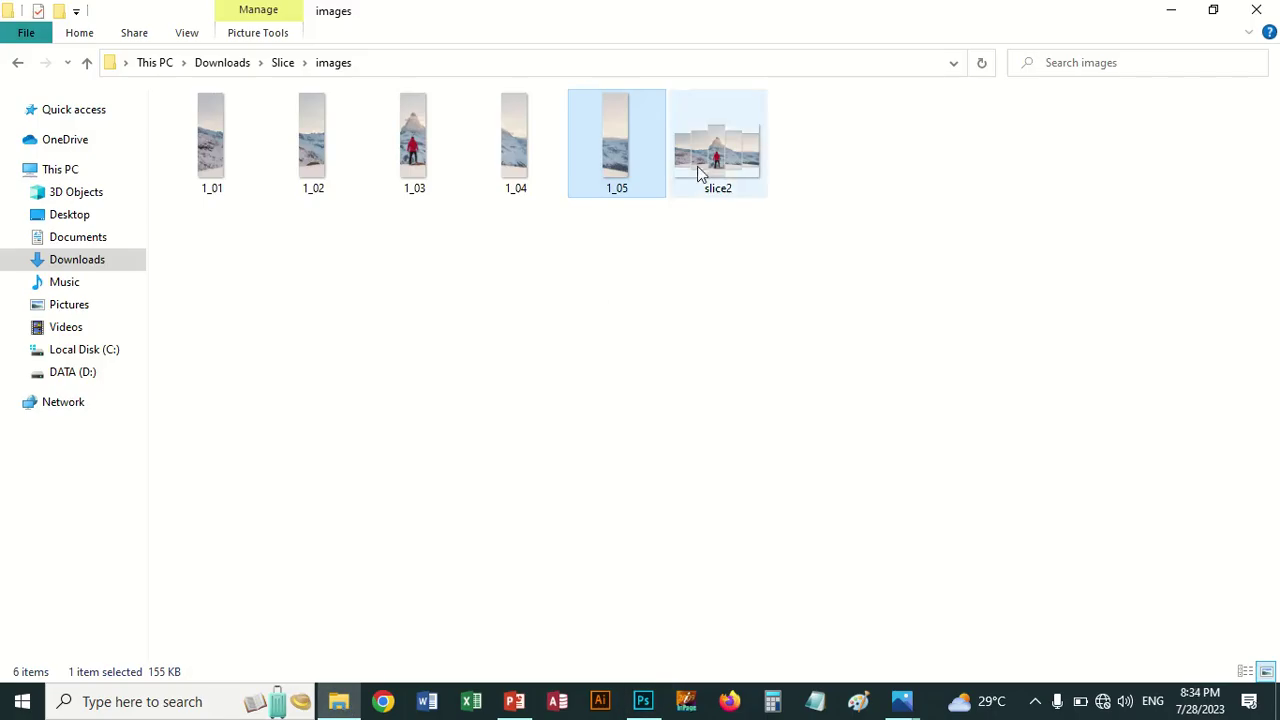
# View the exported slice2 image in the images folder and slice1 in the images1 folder, and return to the Slice folder
pyautogui.doubleClick(729, 164)
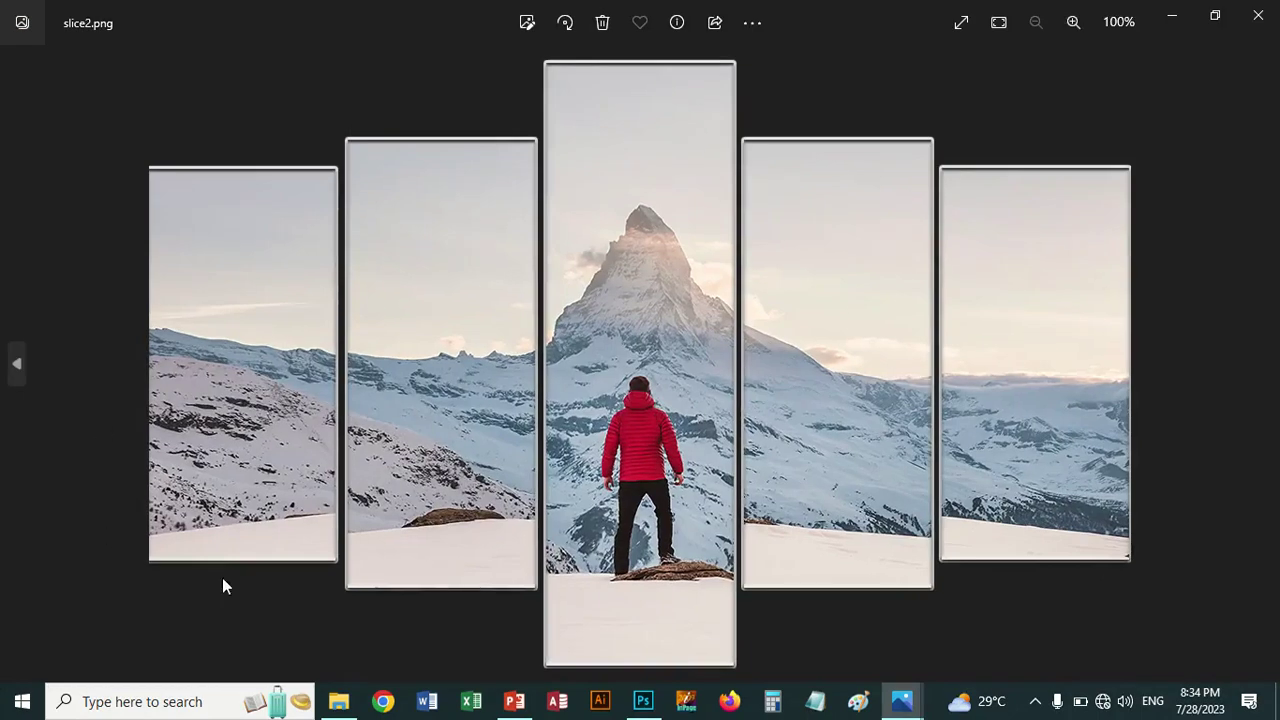
pyautogui.click(1258, 15)
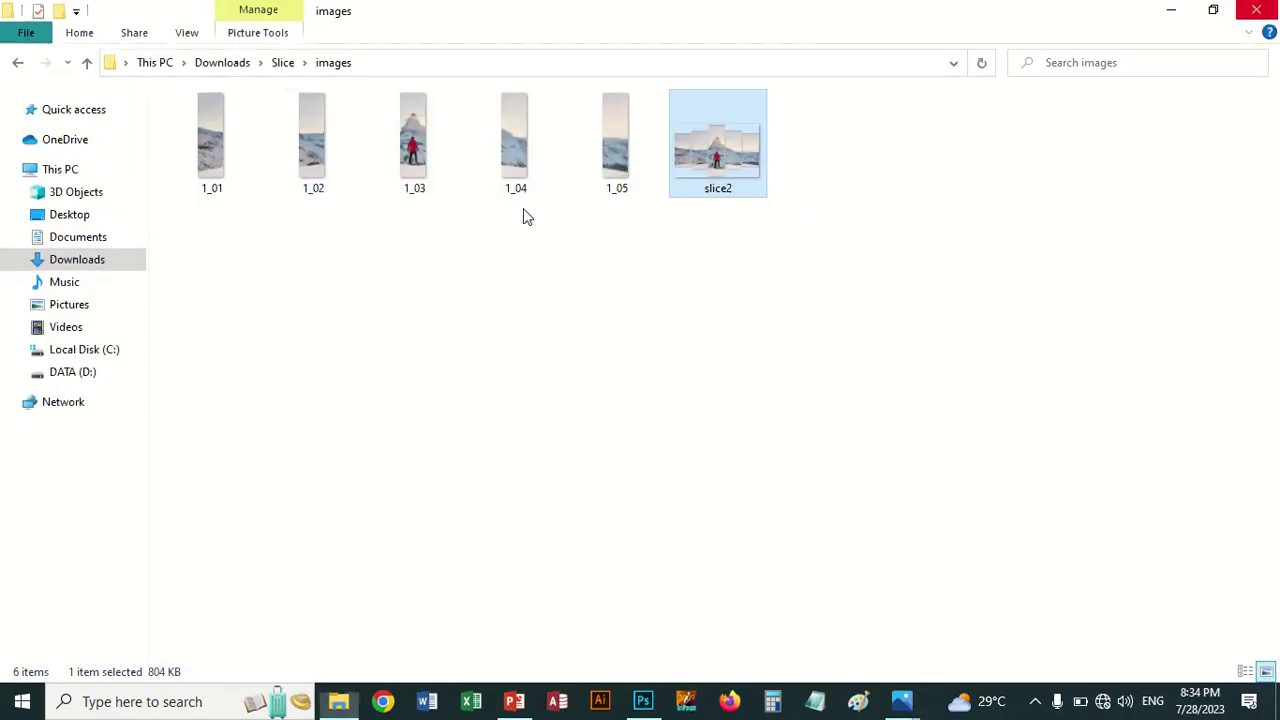
pyautogui.click(281, 62)
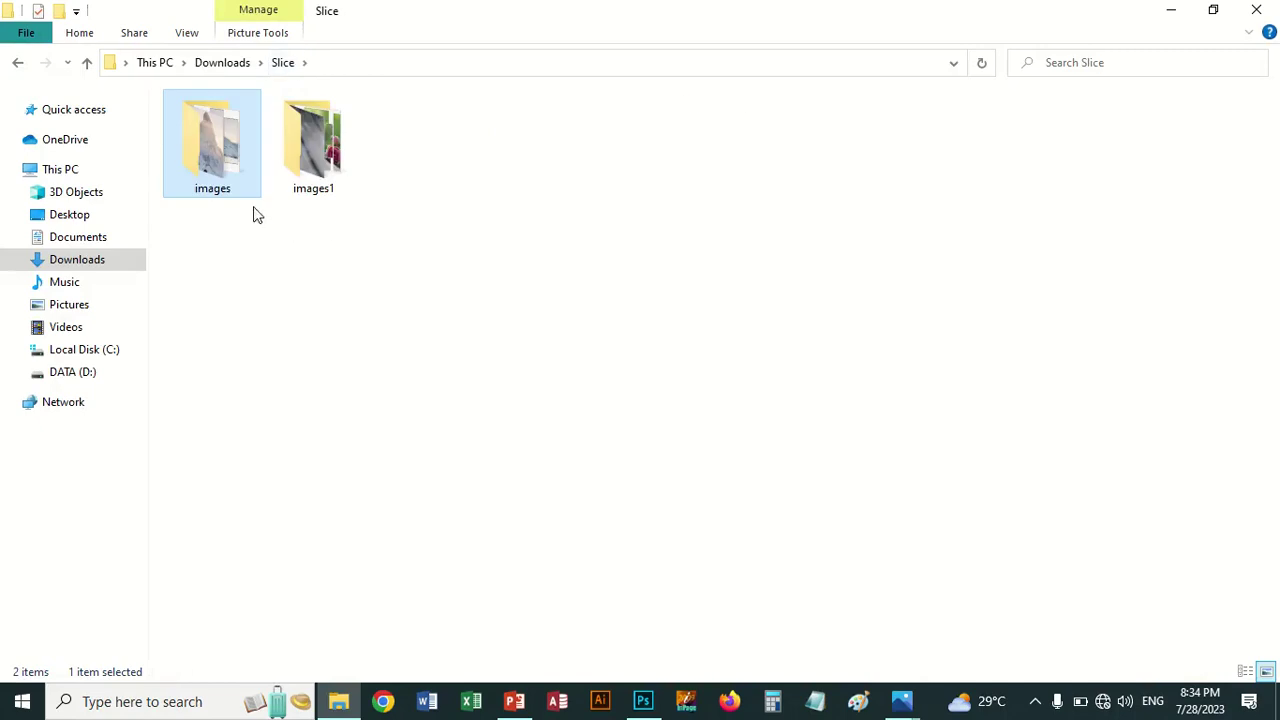
pyautogui.doubleClick(310, 183)
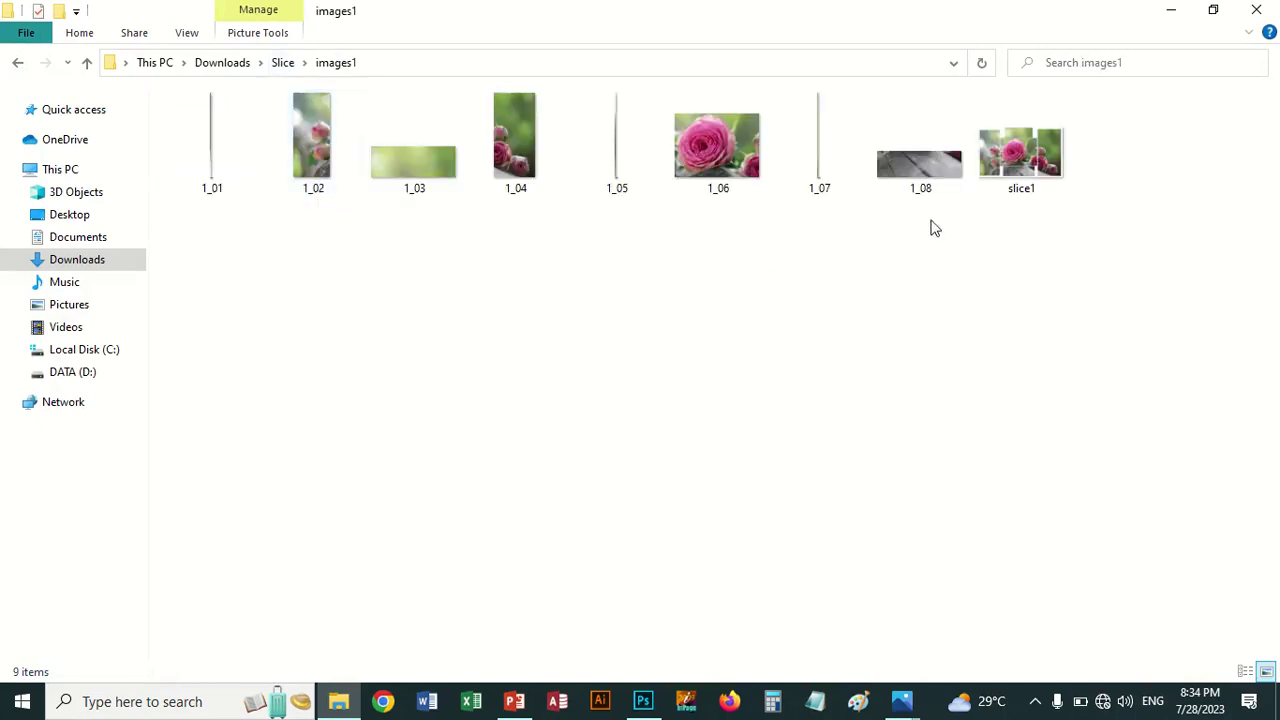
pyautogui.doubleClick(993, 178)
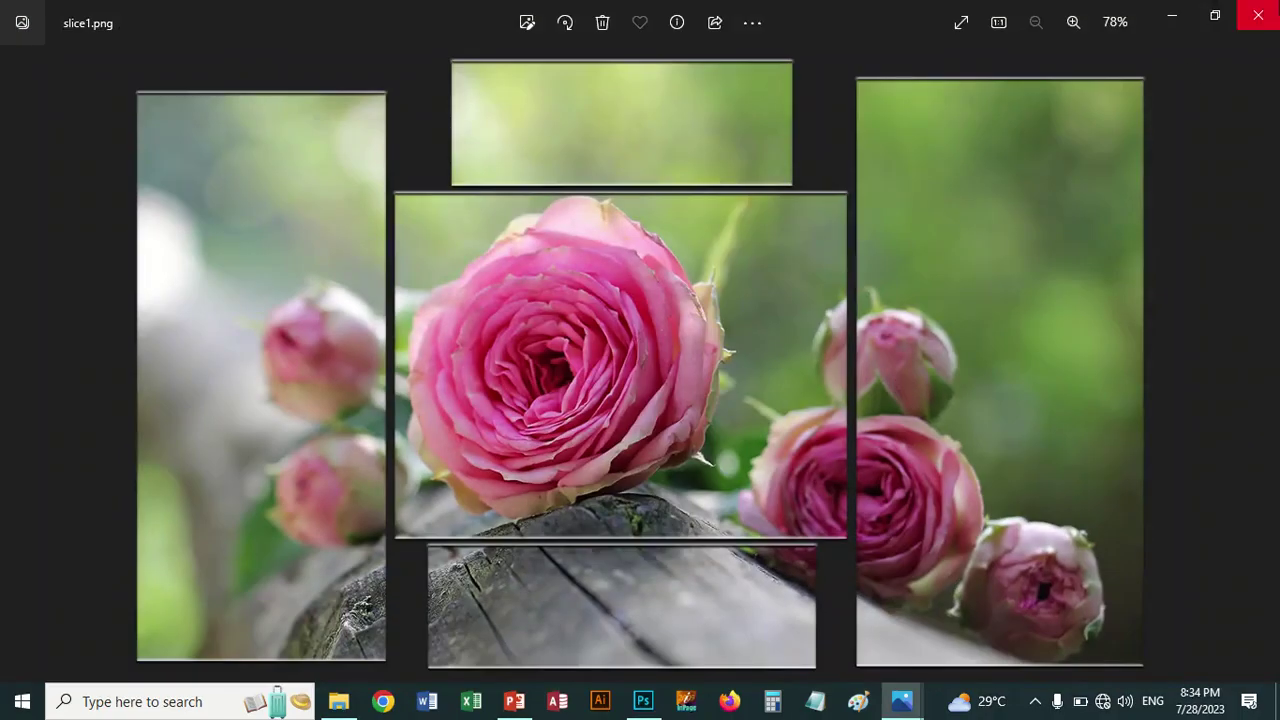
pyautogui.click(1258, 15)
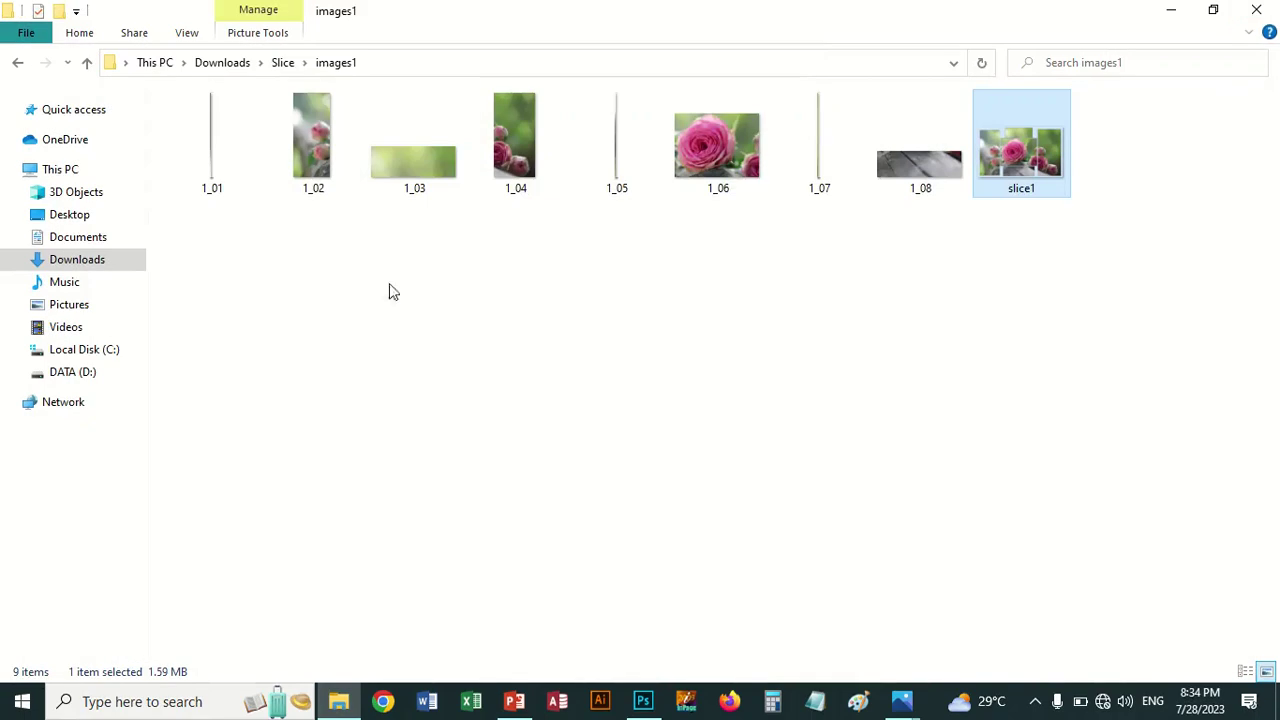
pyautogui.click(284, 62)
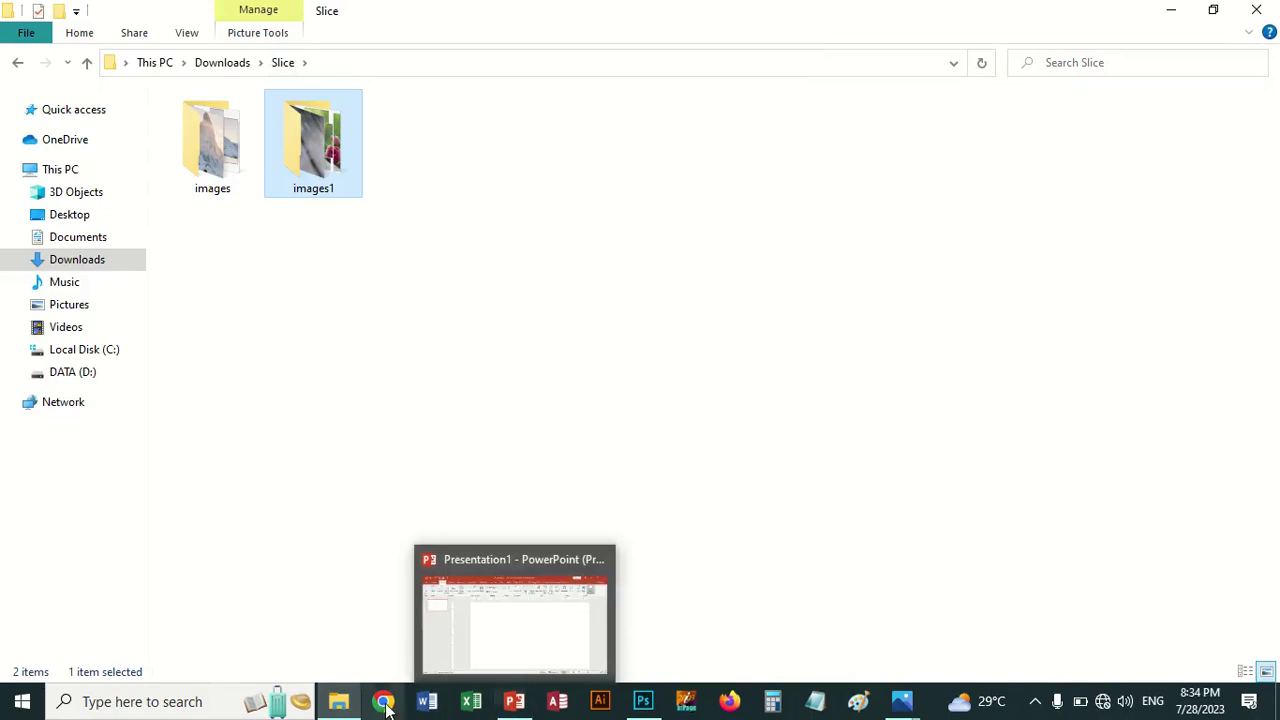
# Switch back to Photoshop and close n29.jpg and all other open documents without saving their changes
pyautogui.click(340, 703)
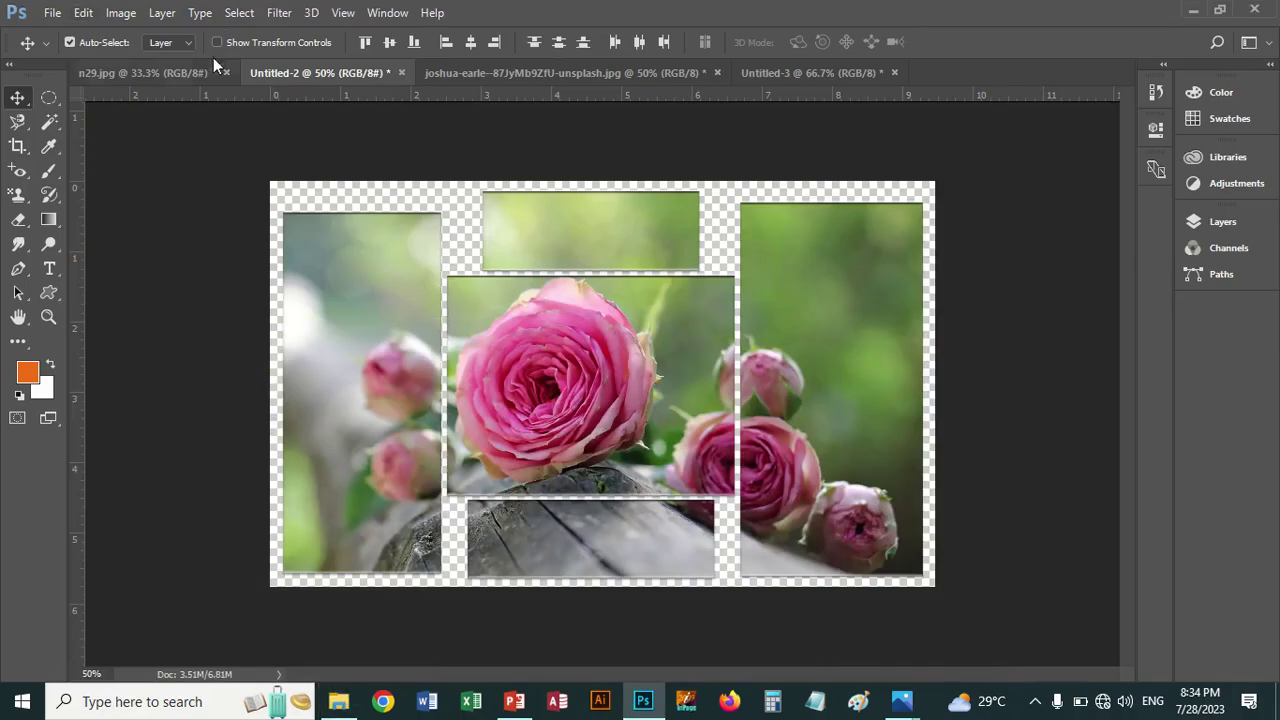
pyautogui.click(215, 72)
pyautogui.click(229, 73)
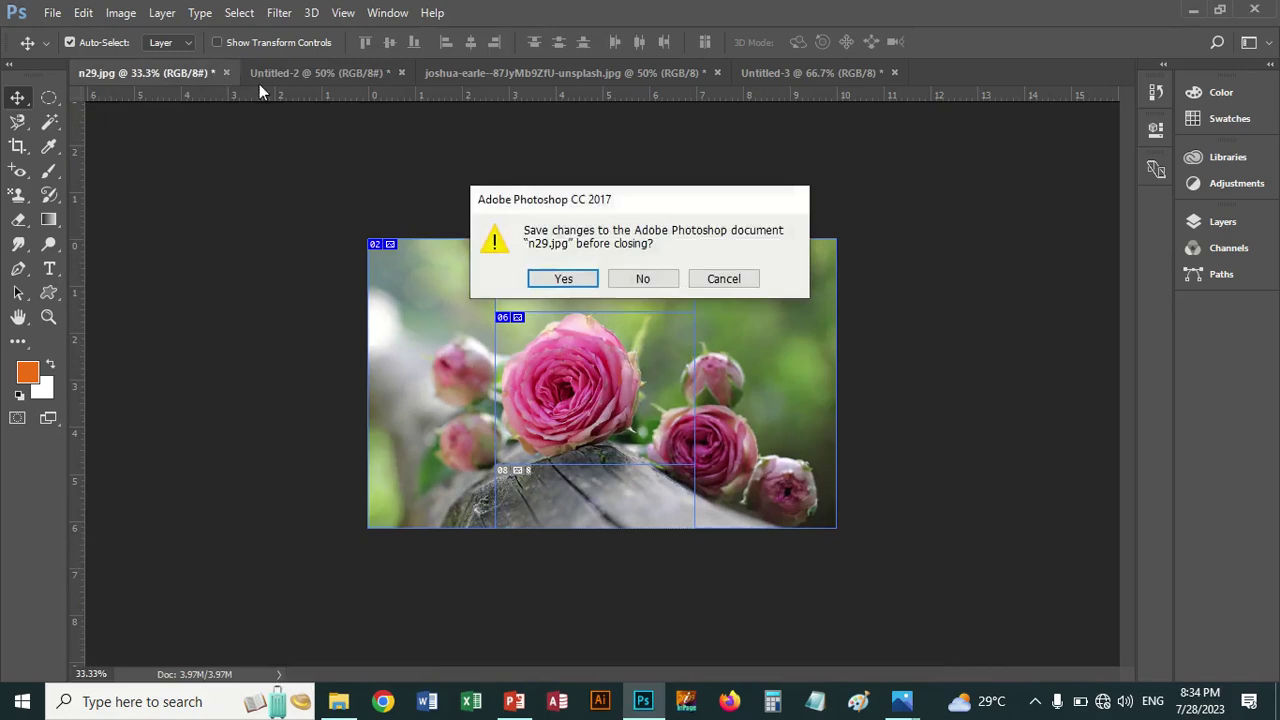
pyautogui.click(631, 278)
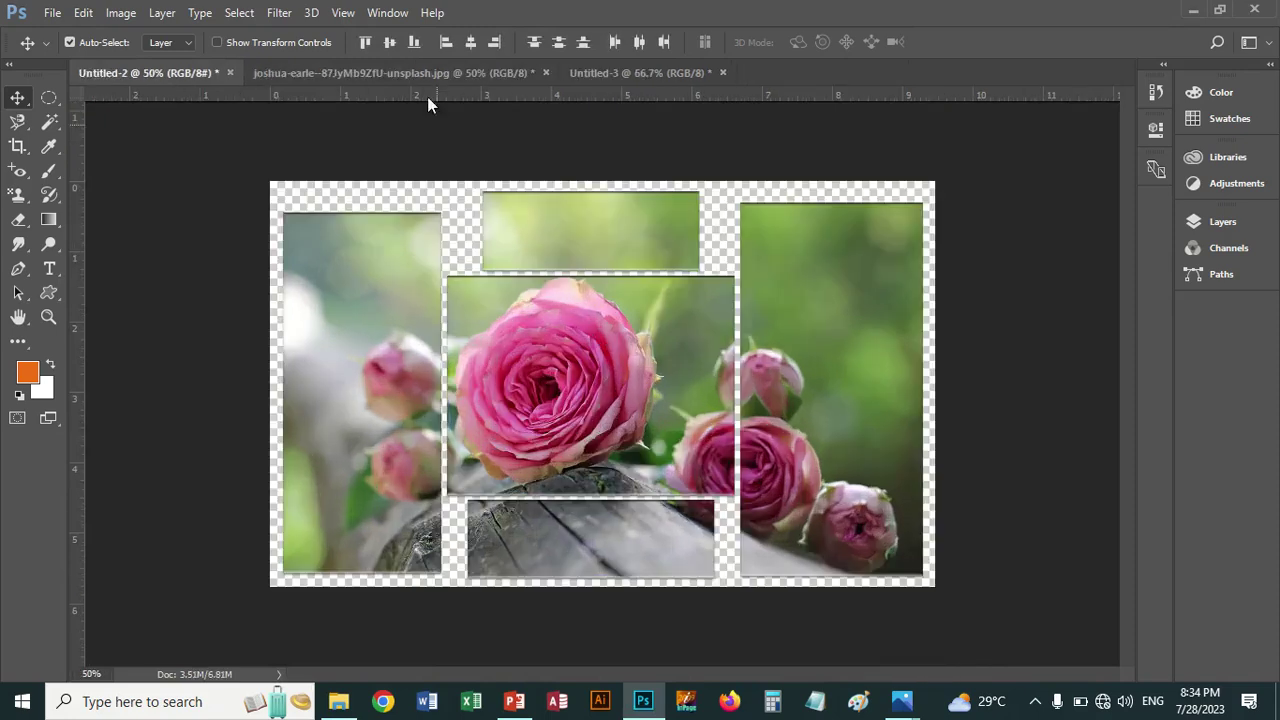
pyautogui.click(52, 12)
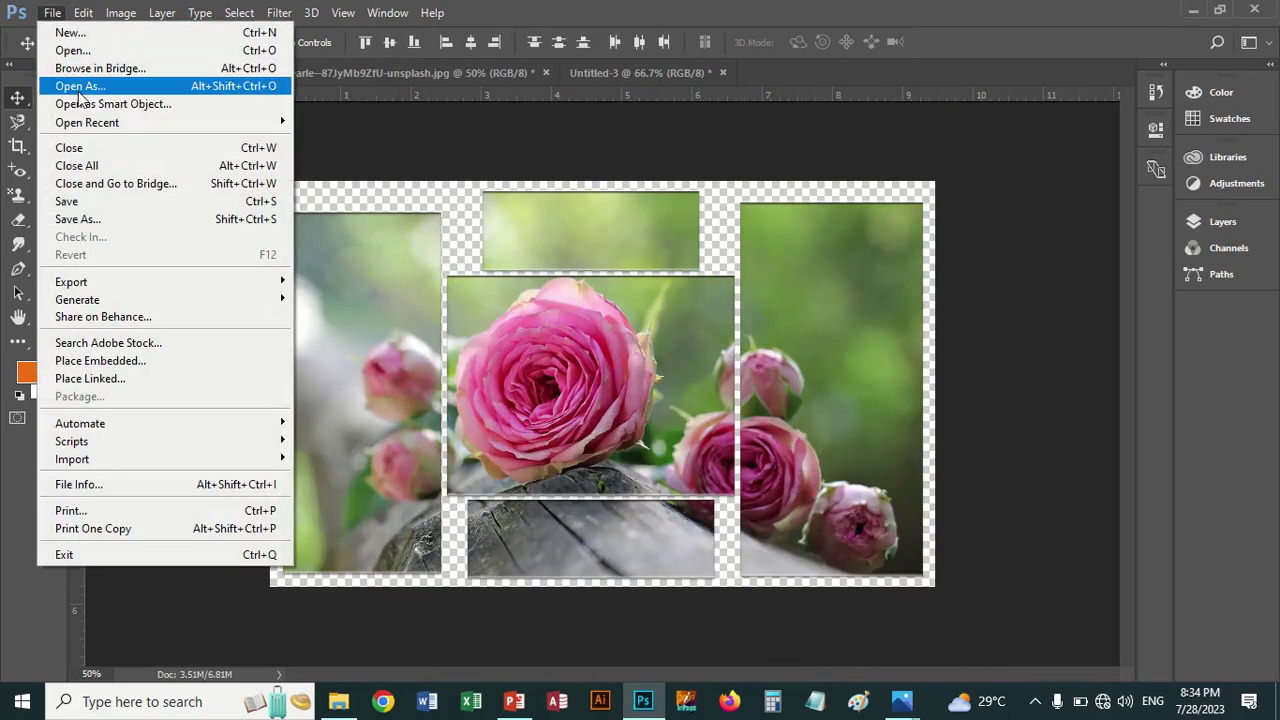
pyautogui.click(88, 165)
pyautogui.click(645, 285)
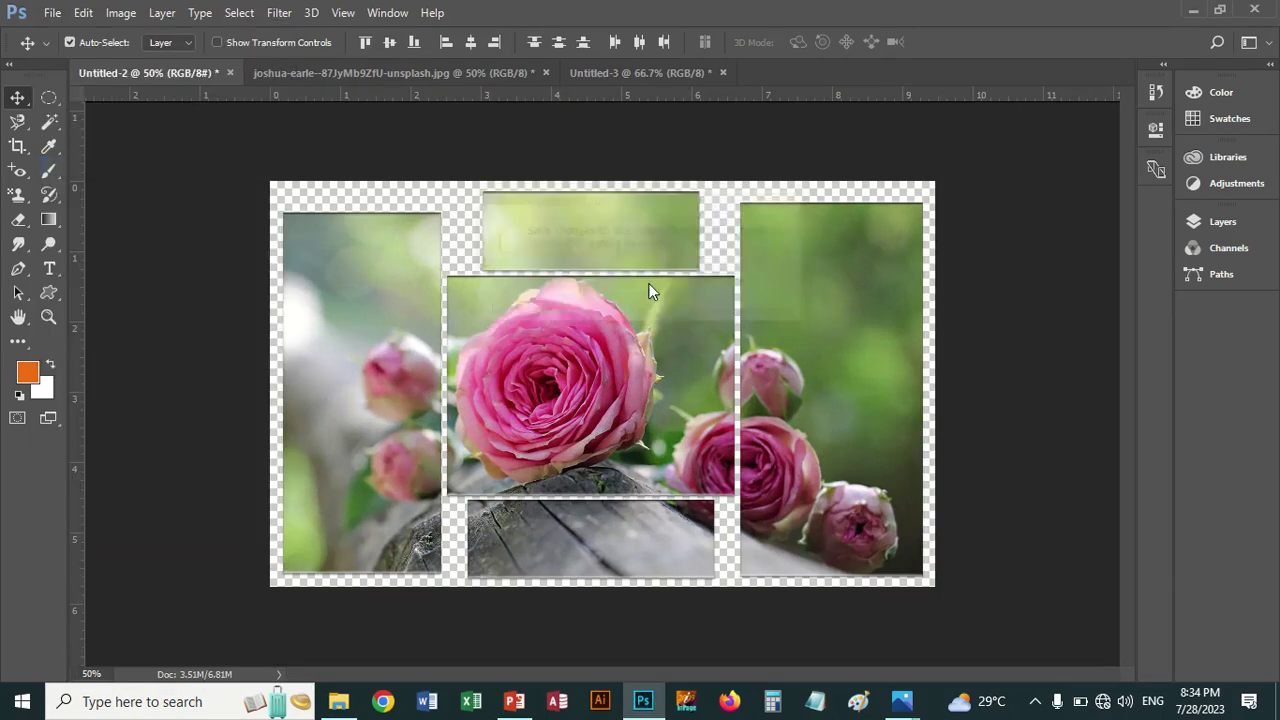
pyautogui.click(650, 288)
pyautogui.click(650, 285)
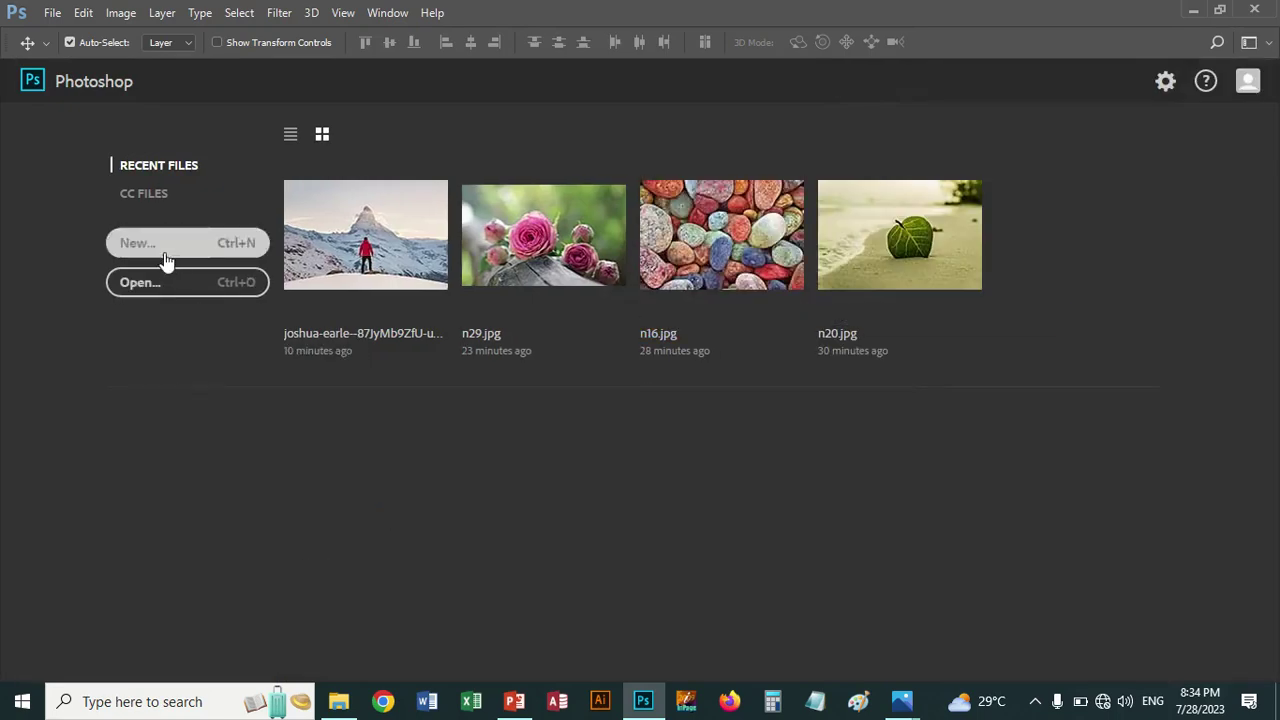
# Open VP1 from the Photo Effects > Vanishing Point folder of the Adobe Photoshop Syllabus, reached through the Std-TLCC Syllabas-2023 shortcut on the Desktop
pyautogui.click(174, 287)
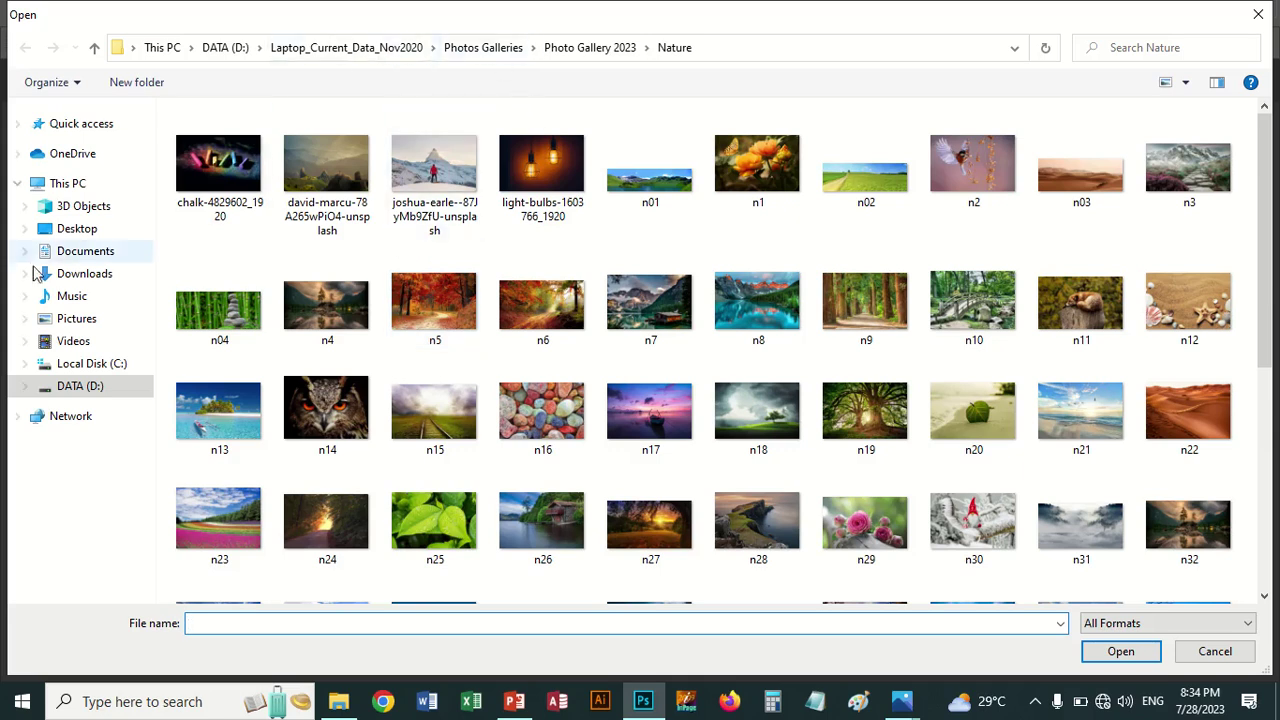
pyautogui.click(74, 228)
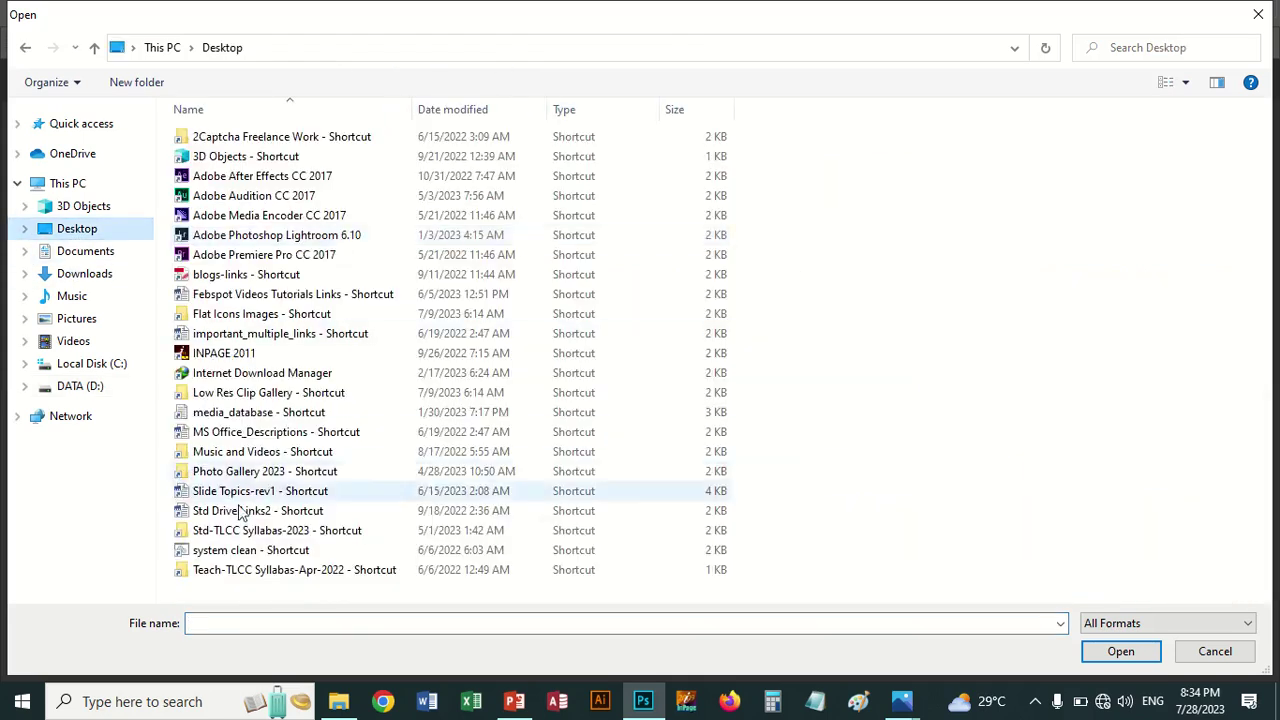
pyautogui.doubleClick(285, 530)
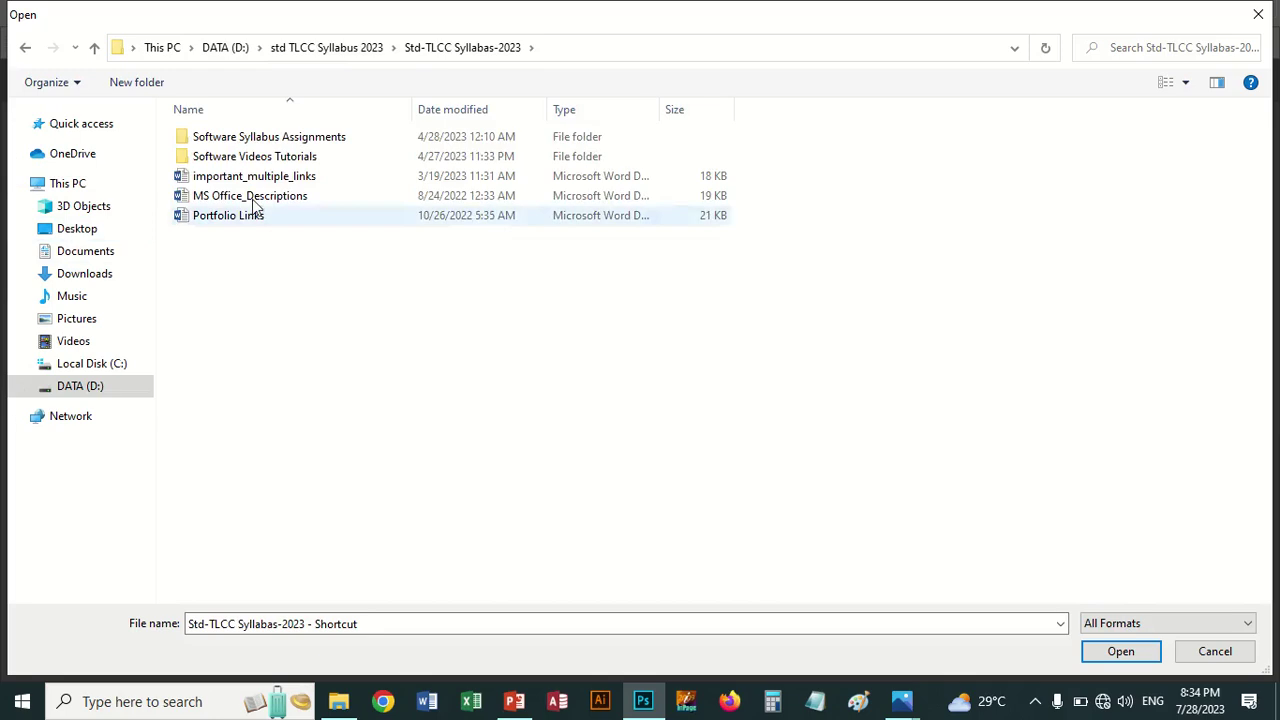
pyautogui.doubleClick(257, 140)
pyautogui.doubleClick(257, 177)
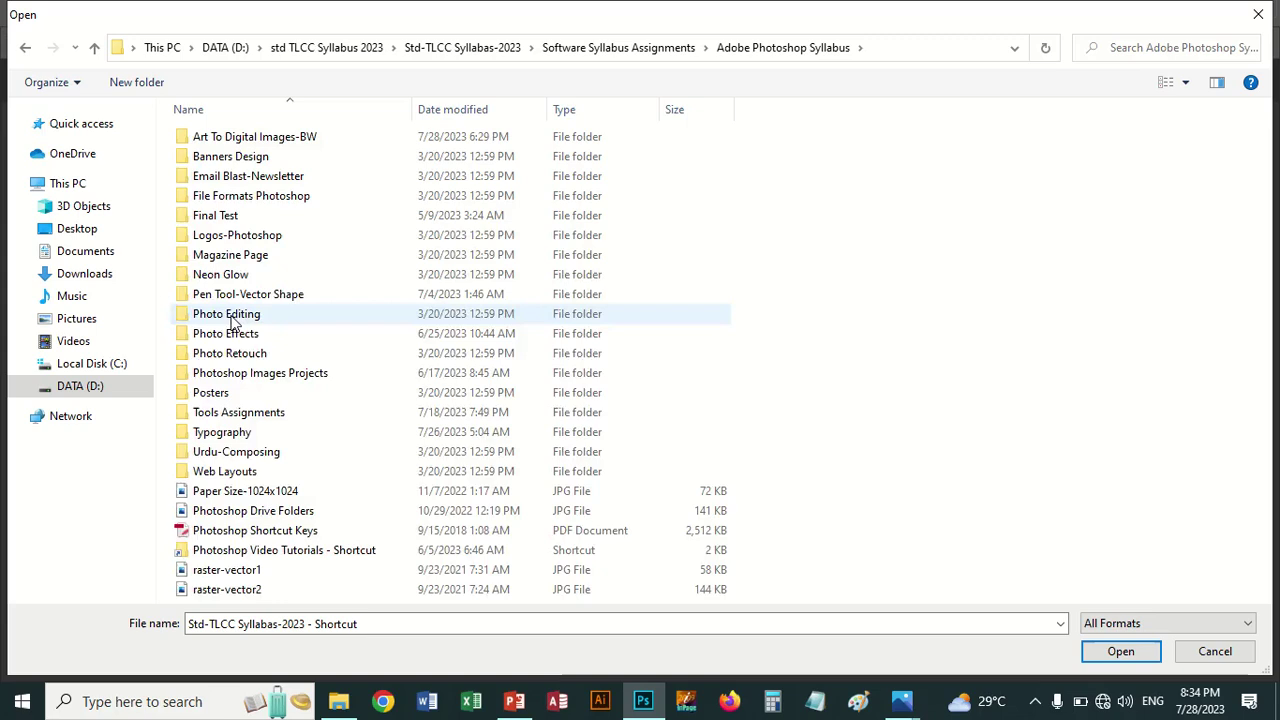
pyautogui.doubleClick(235, 319)
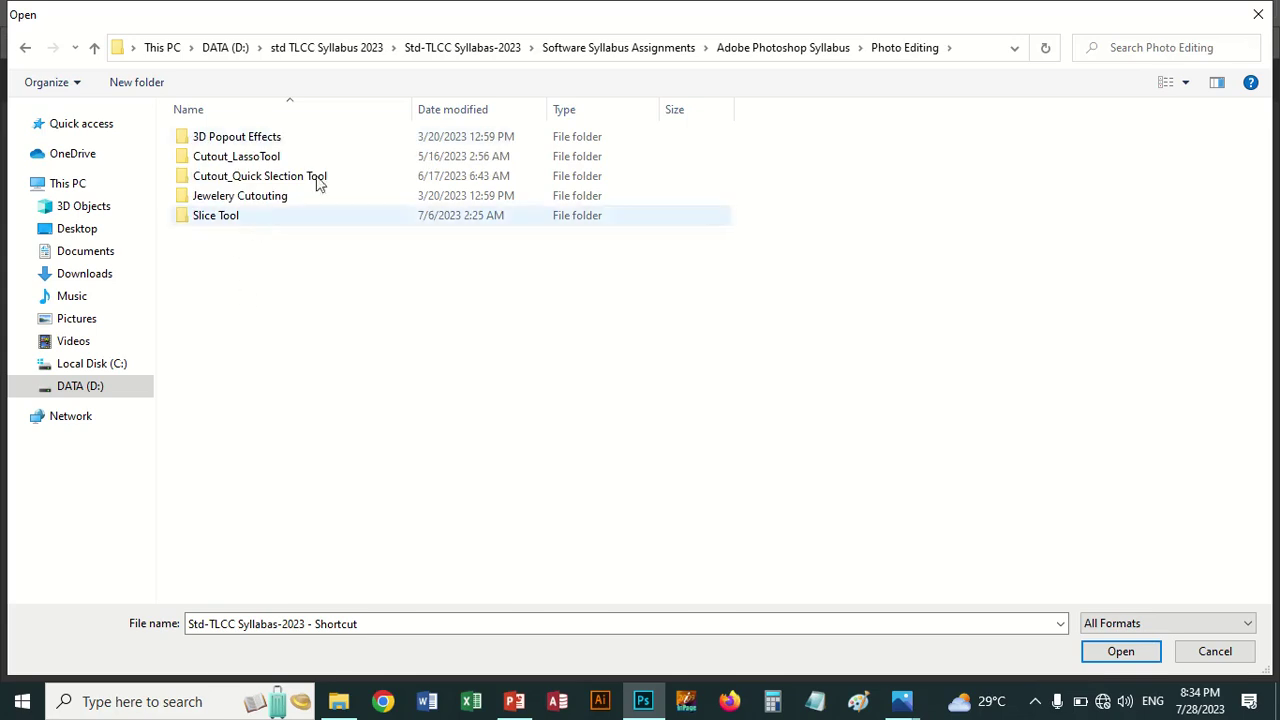
pyautogui.moveTo(705, 10)
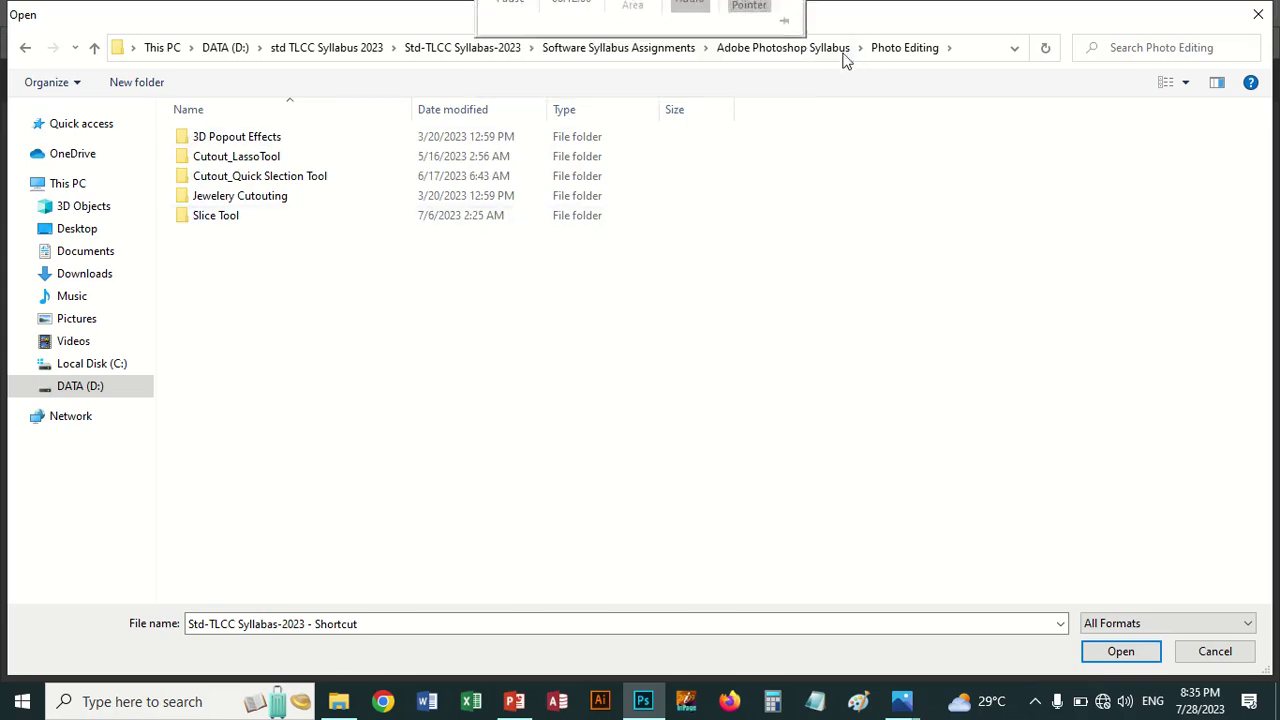
pyautogui.click(730, 47)
pyautogui.doubleClick(230, 334)
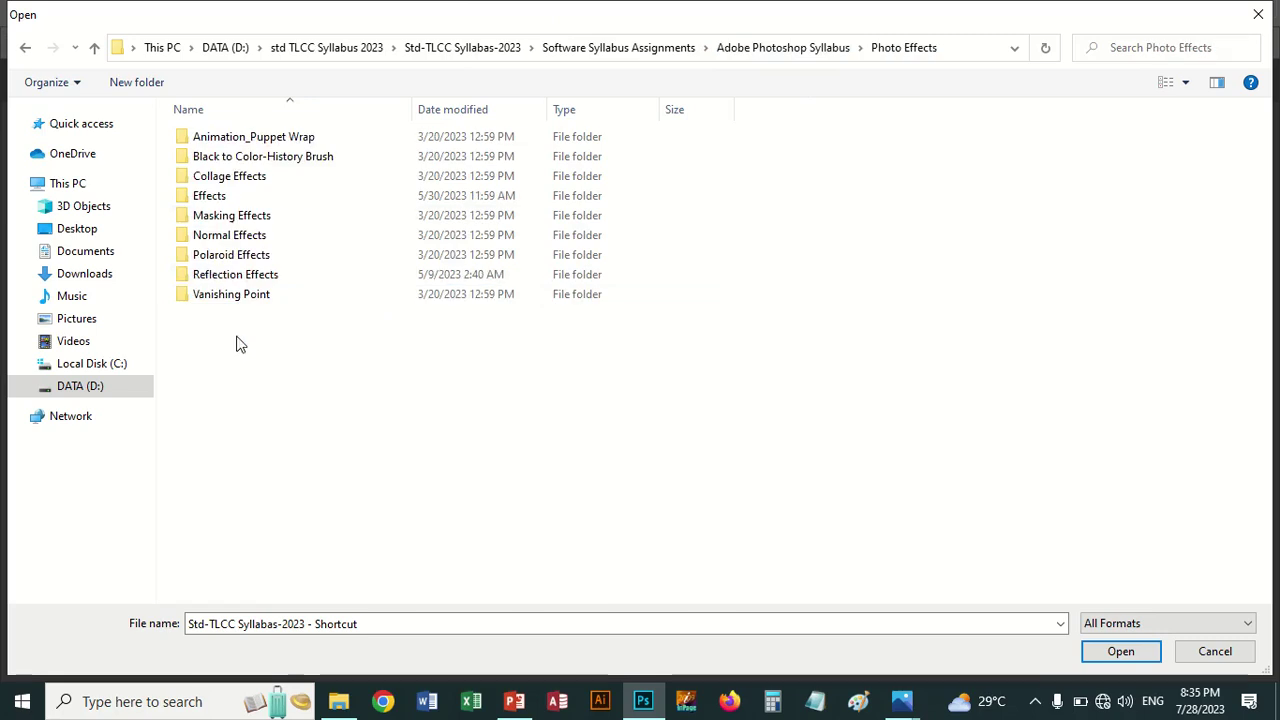
pyautogui.doubleClick(226, 297)
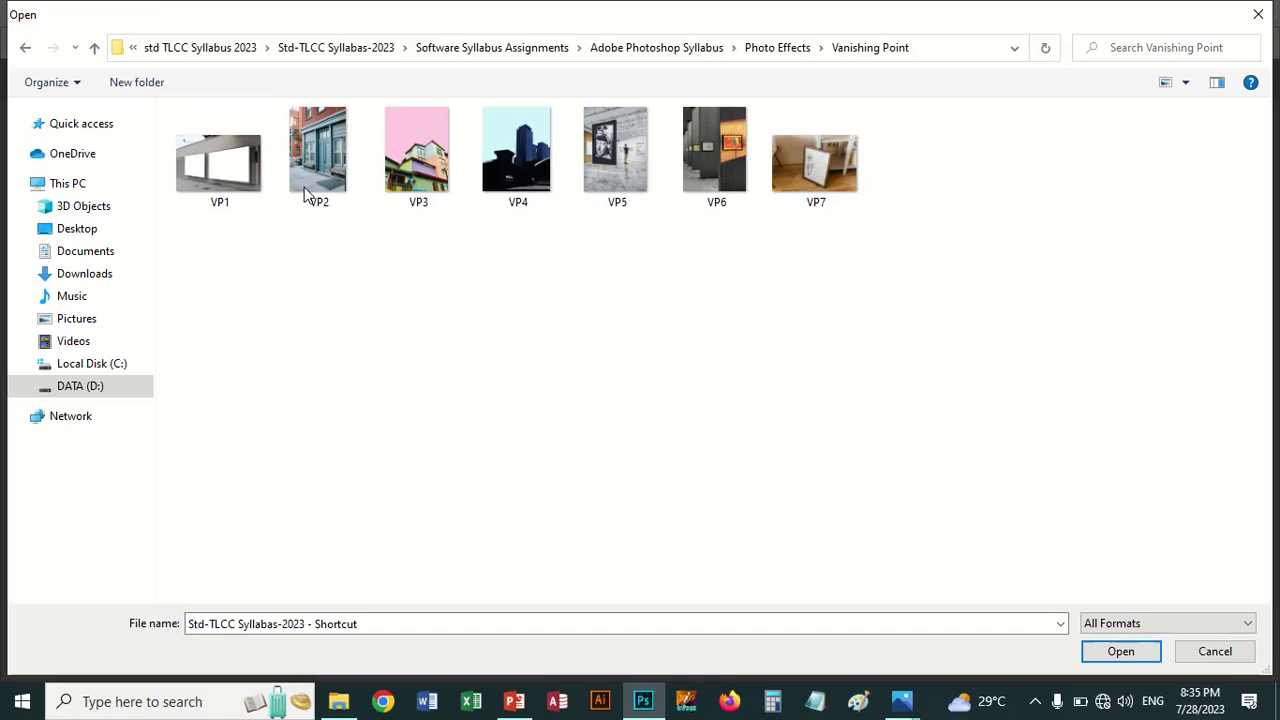
pyautogui.doubleClick(226, 164)
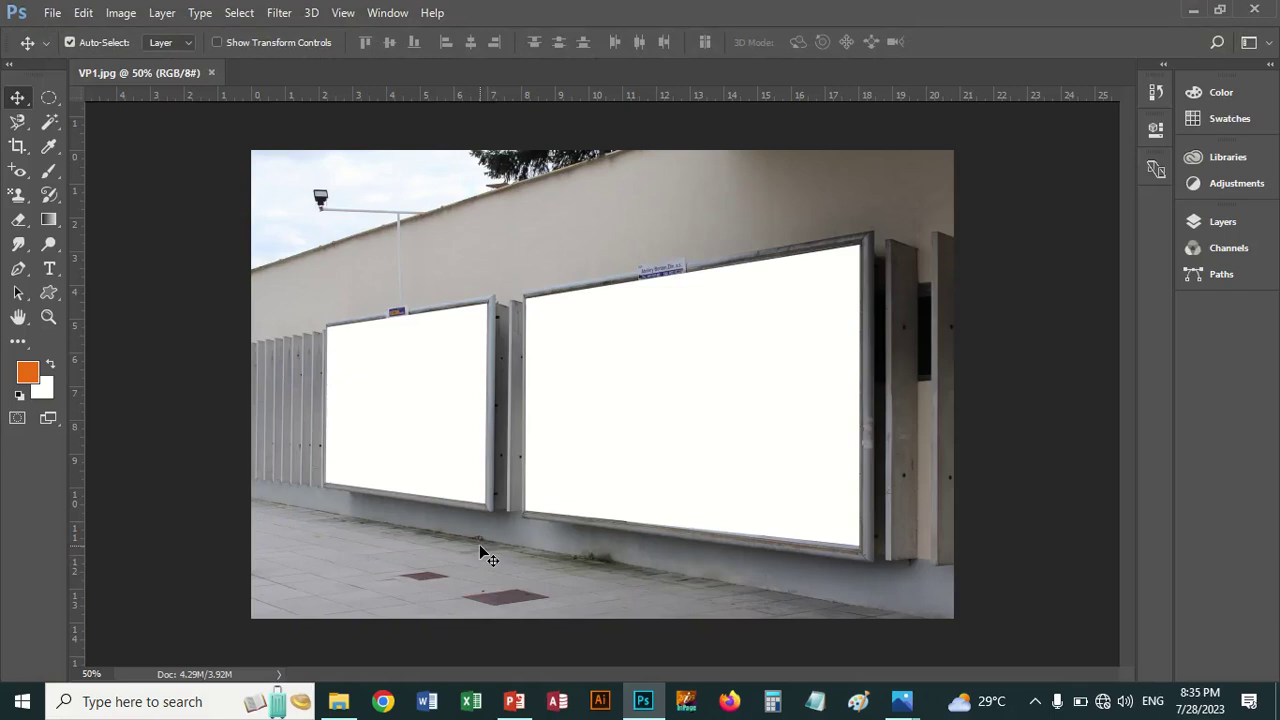
# Start the Vanishing Point filter on VP1, try two plane nodes inside the larger billboard, and delete them
pyautogui.click(268, 16)
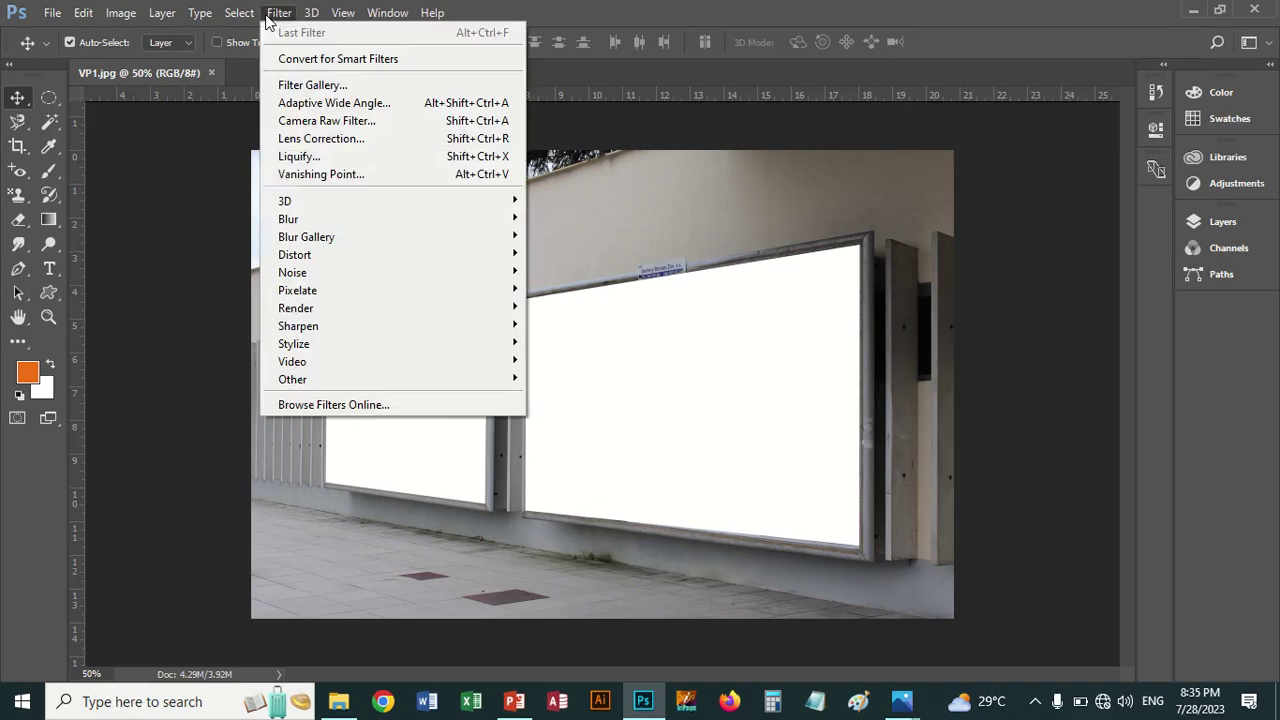
pyautogui.click(311, 174)
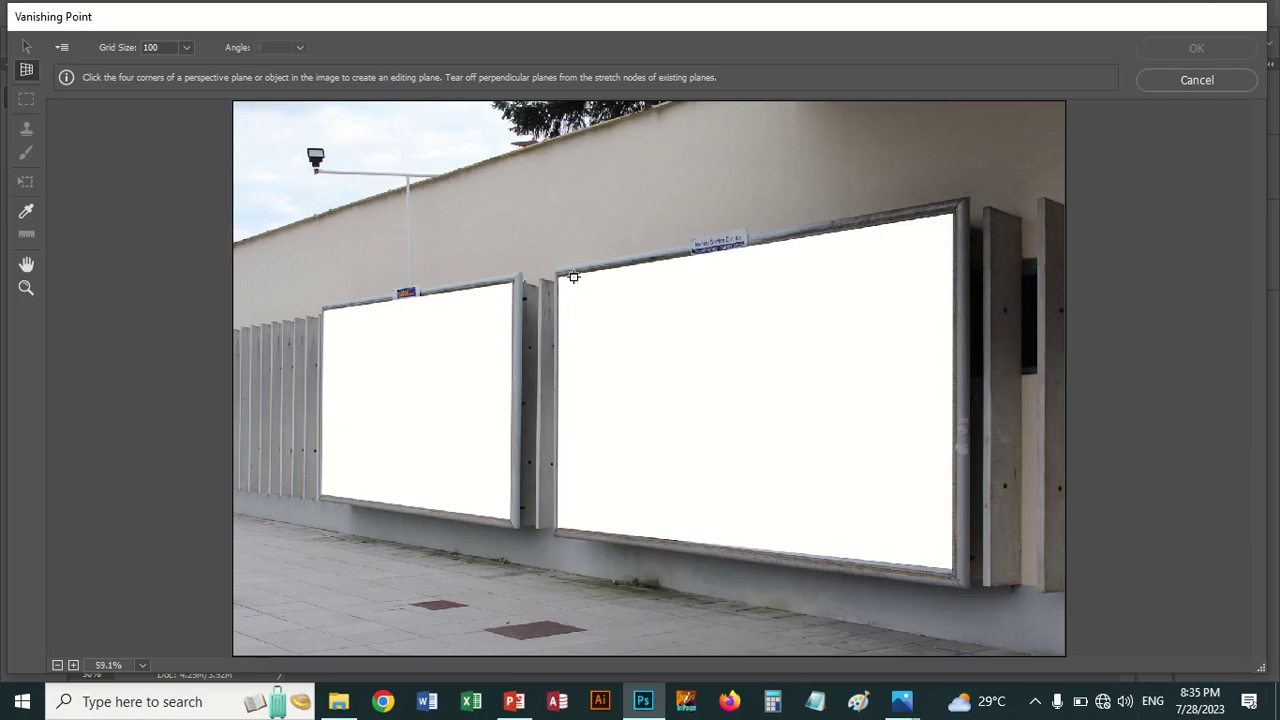
pyautogui.click(743, 286)
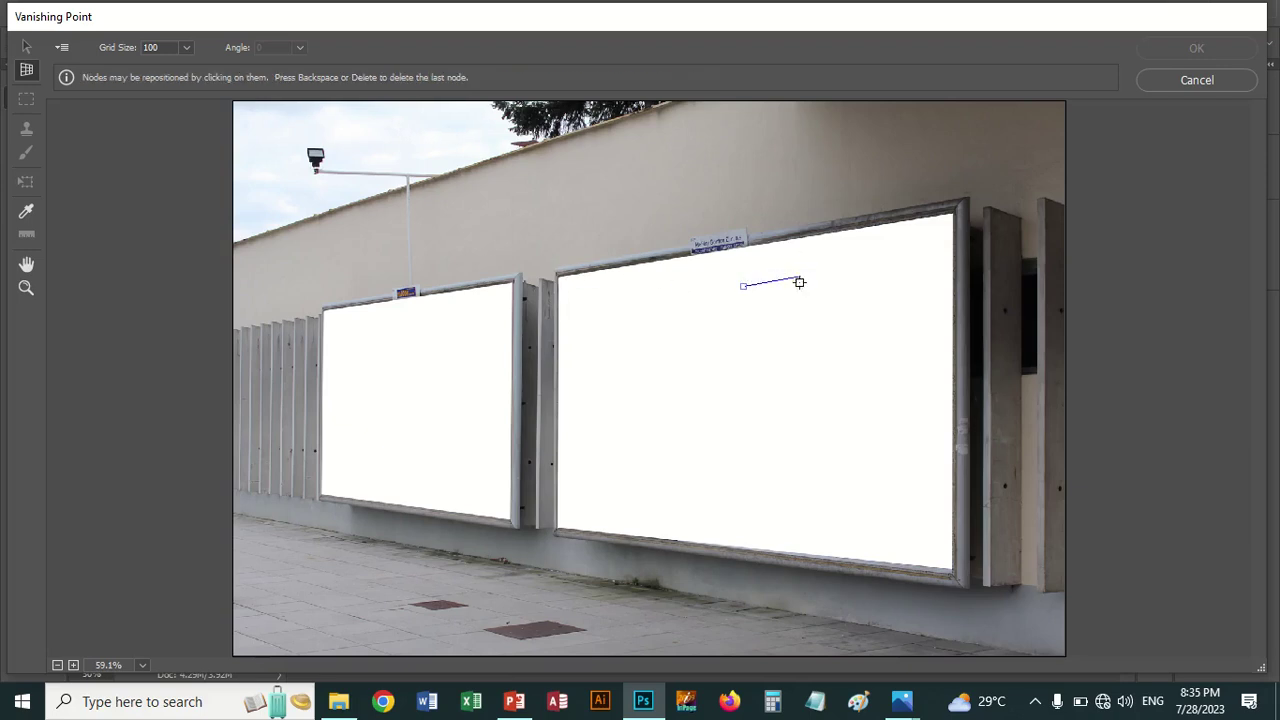
pyautogui.click(723, 307)
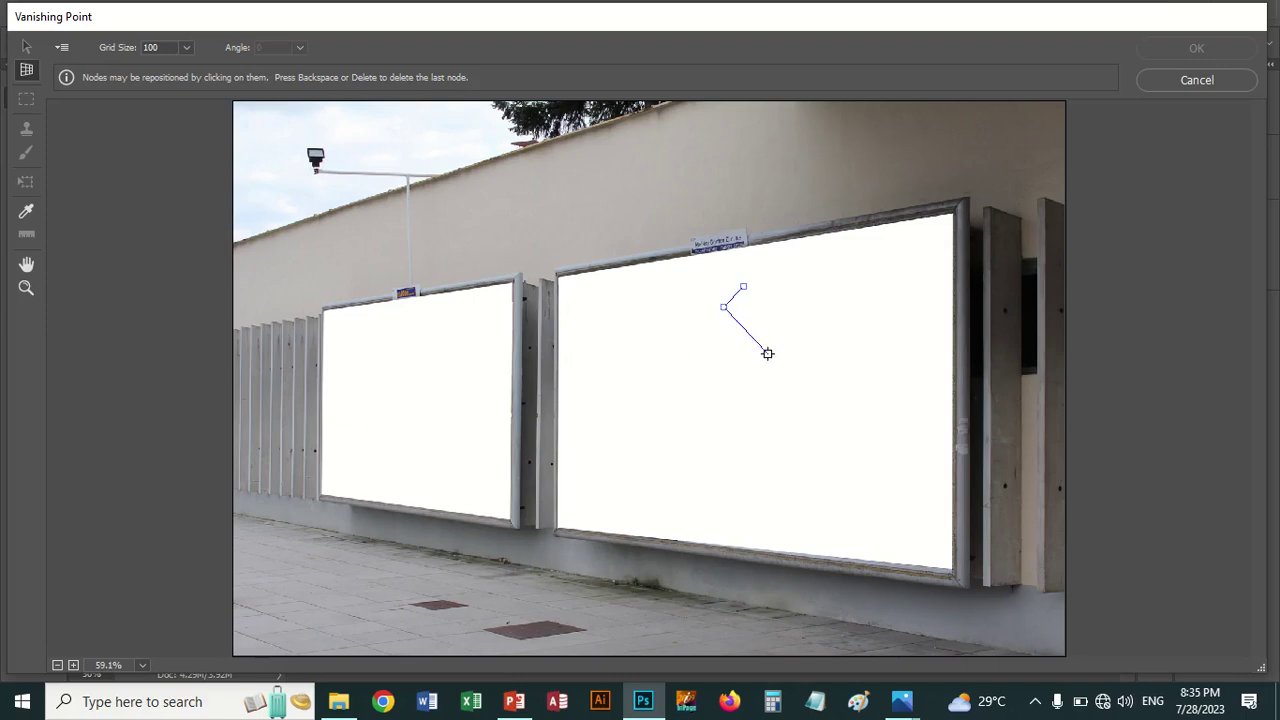
pyautogui.press('alt')
pyautogui.press('alt')
pyautogui.press('BackSpace')
# Try a perspective plane over the four corners of the larger blank billboard, and cancel the Vanishing Point filter
pyautogui.click(558, 276)
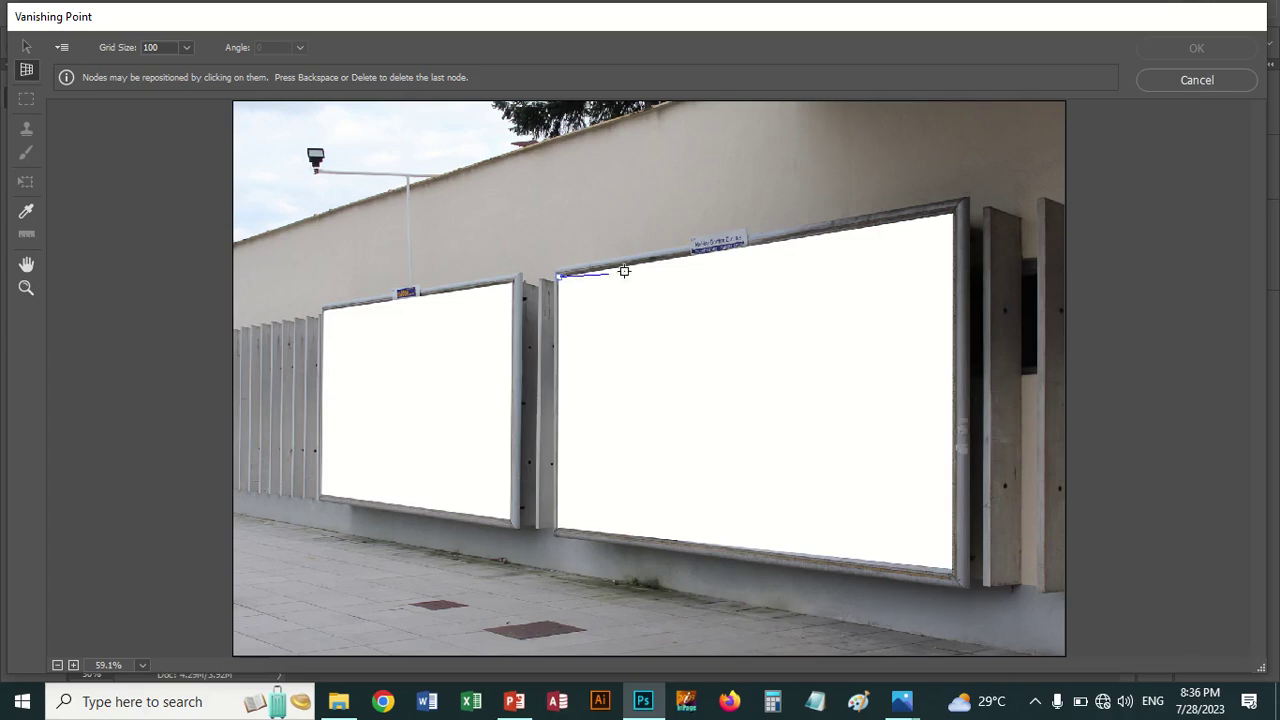
pyautogui.click(951, 213)
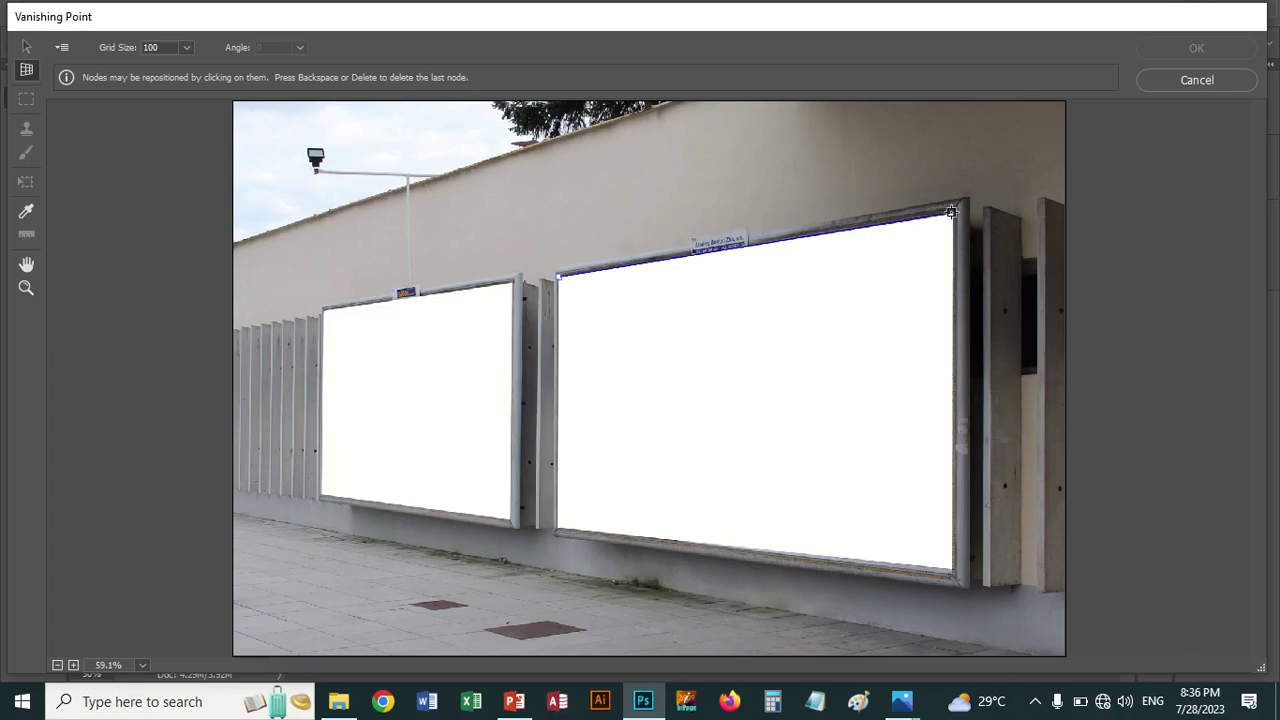
pyautogui.click(954, 571)
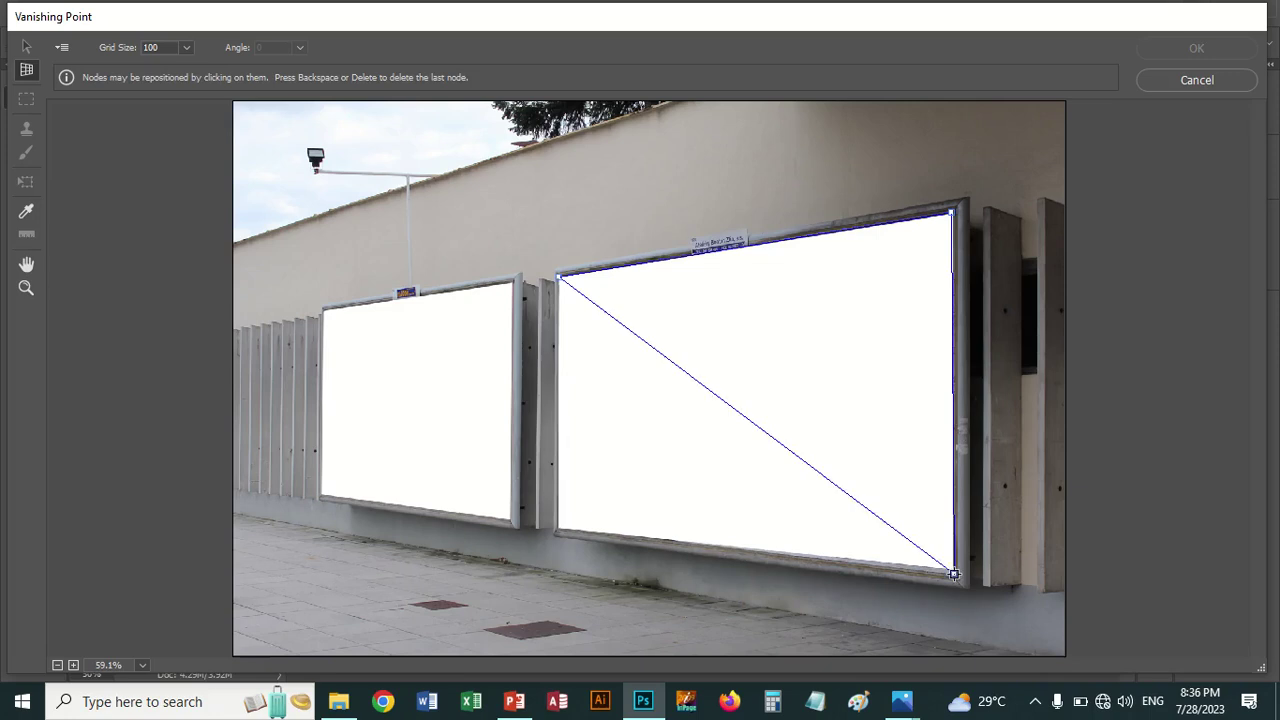
pyautogui.click(558, 528)
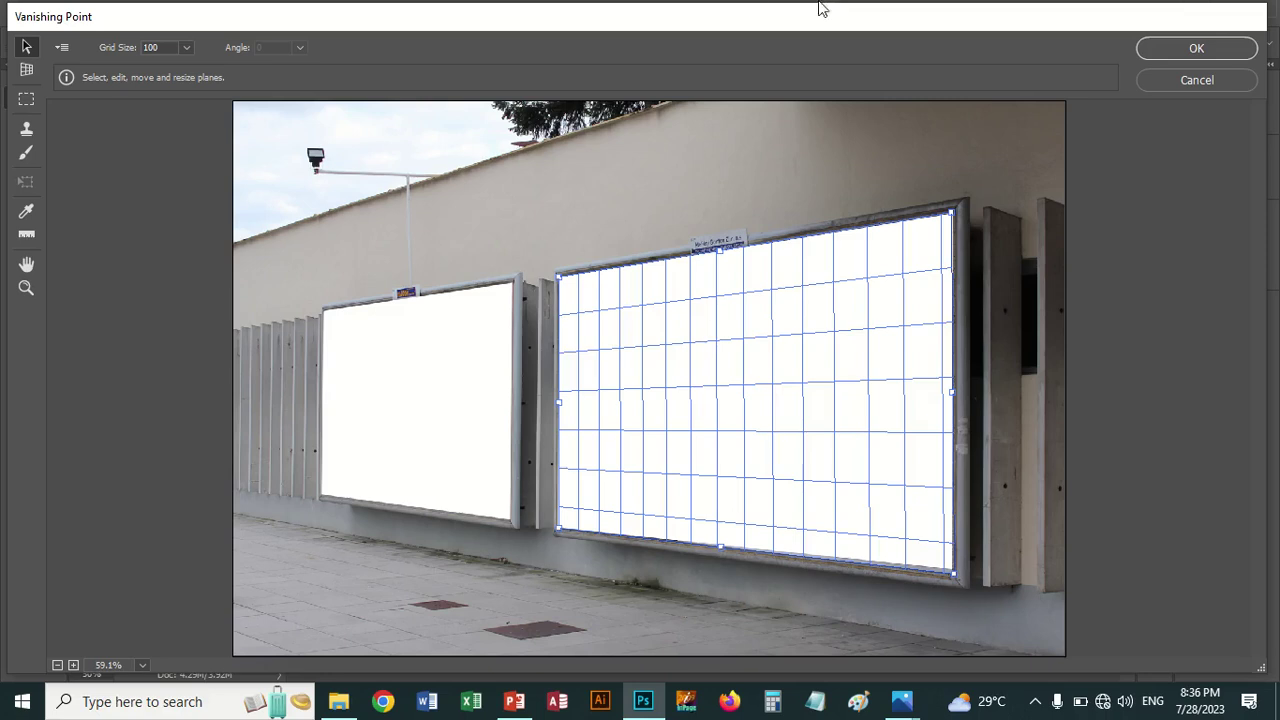
pyautogui.click(1218, 82)
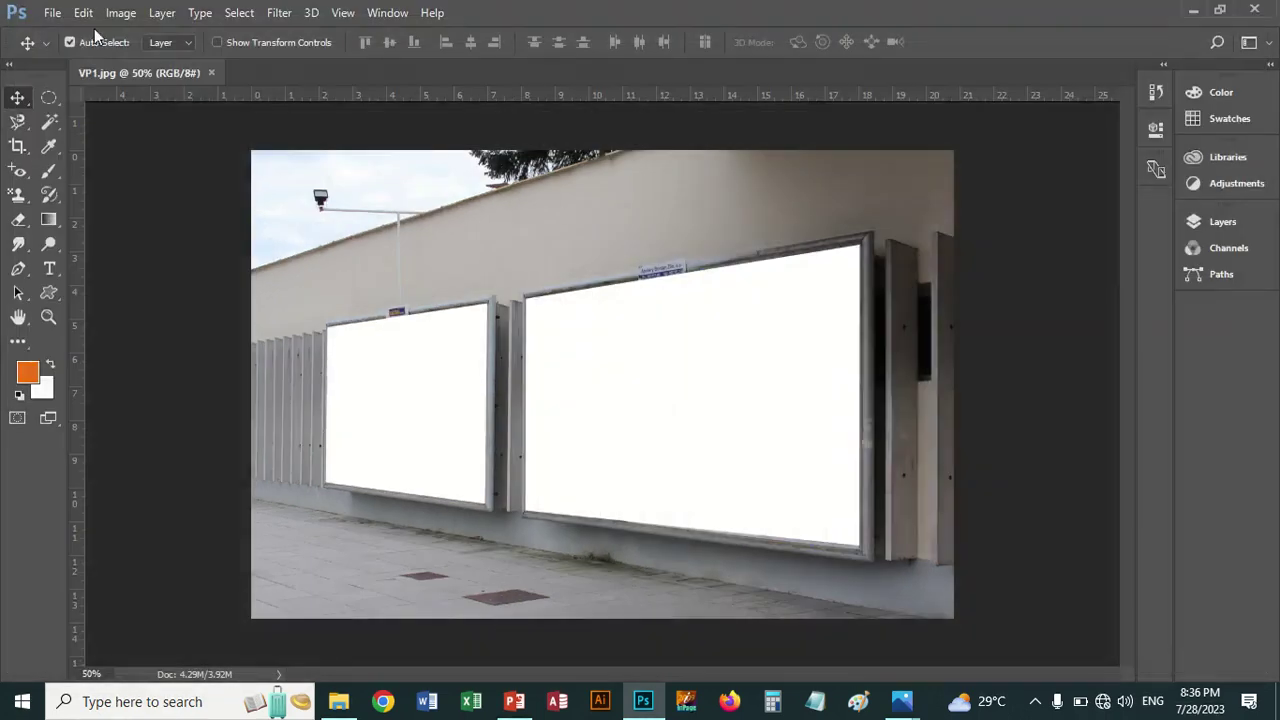
# Open slice1 from the images1 folder inside Downloads > Slice
pyautogui.click(50, 12)
pyautogui.click(72, 50)
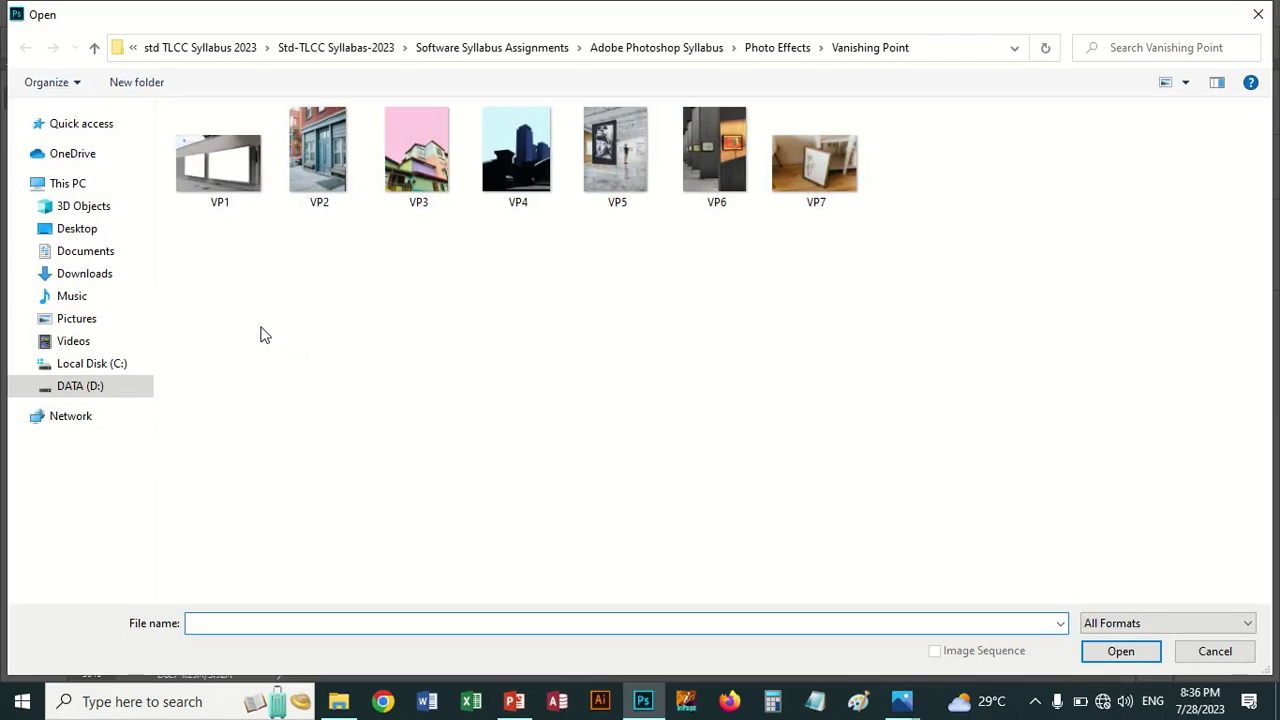
pyautogui.rightClick(93, 284)
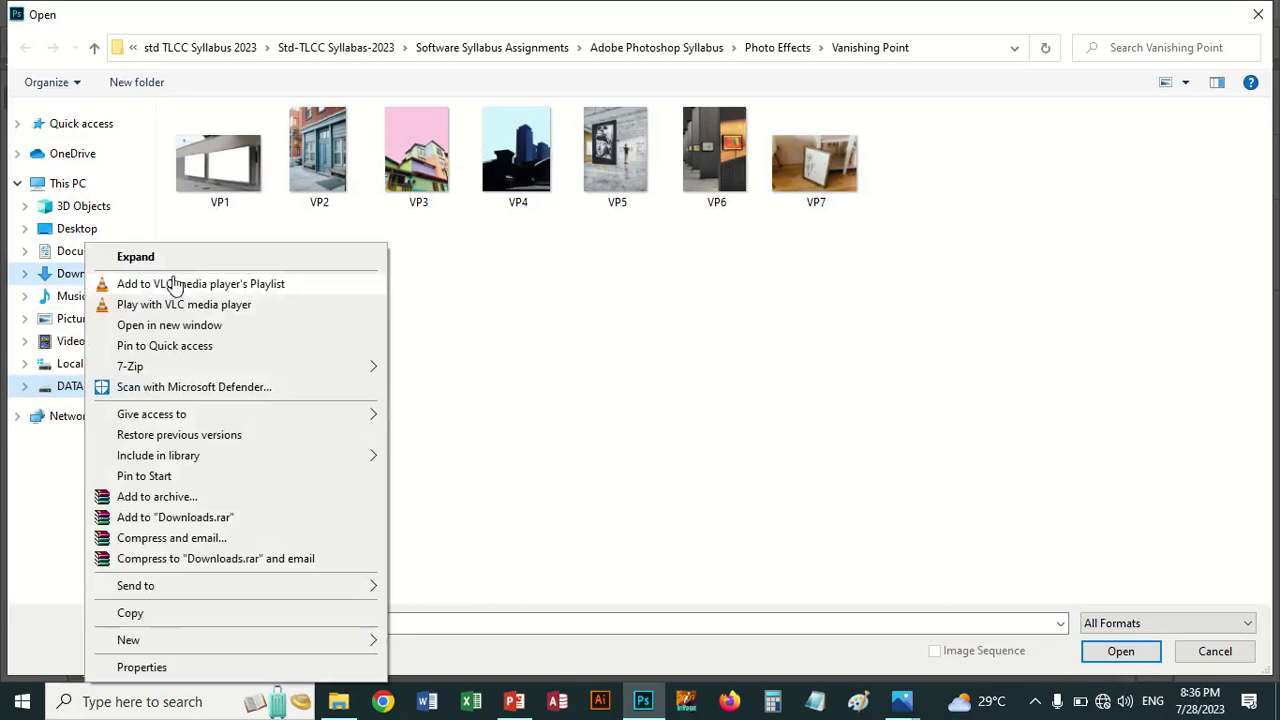
pyautogui.click(212, 325)
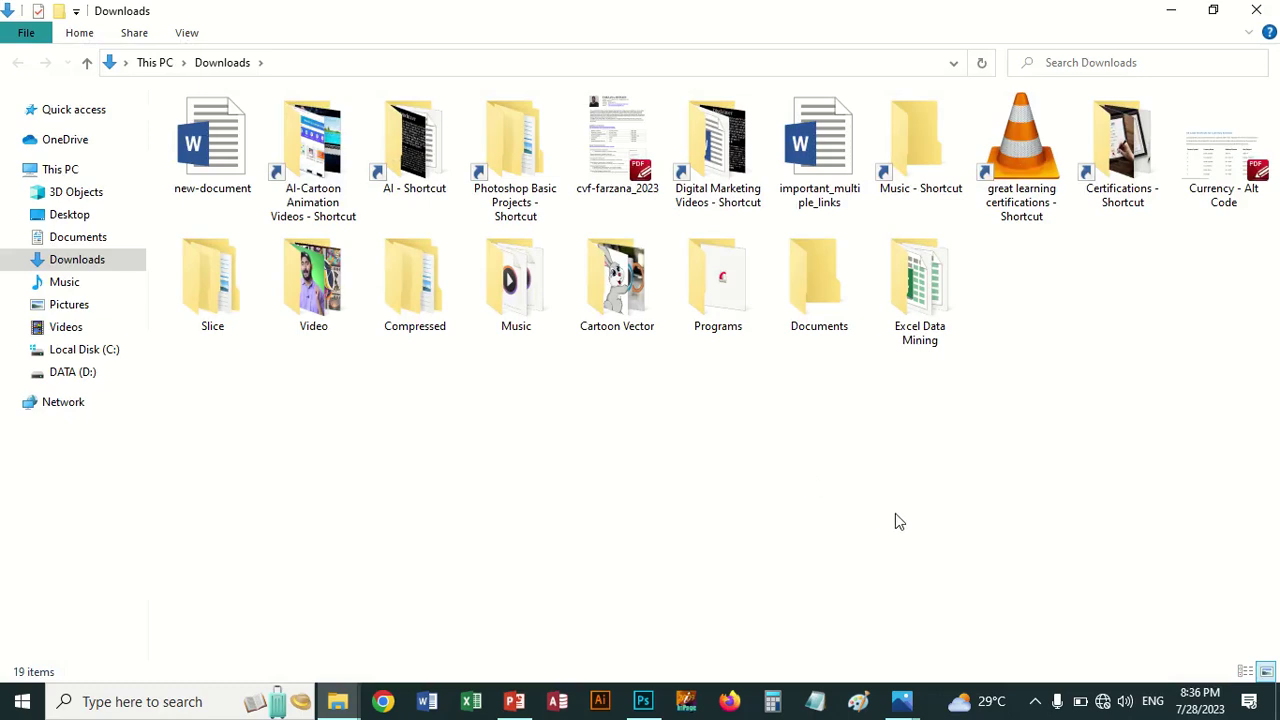
pyautogui.click(1256, 10)
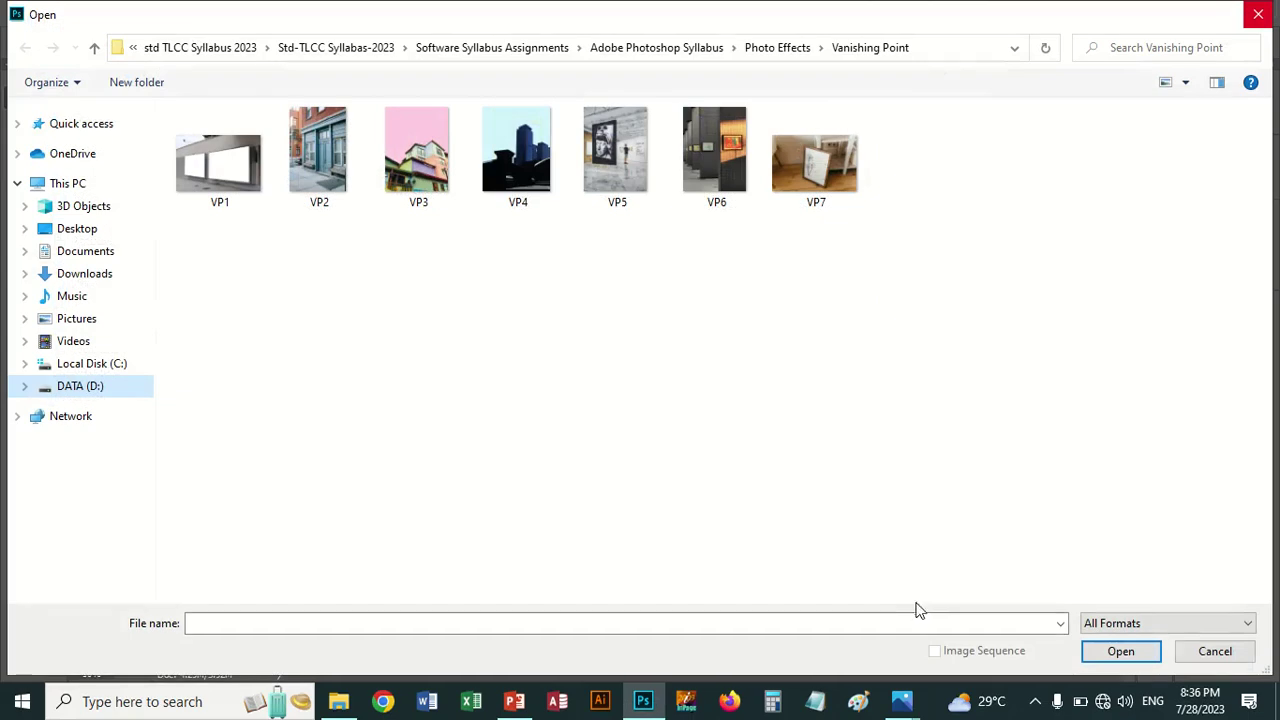
pyautogui.click(86, 274)
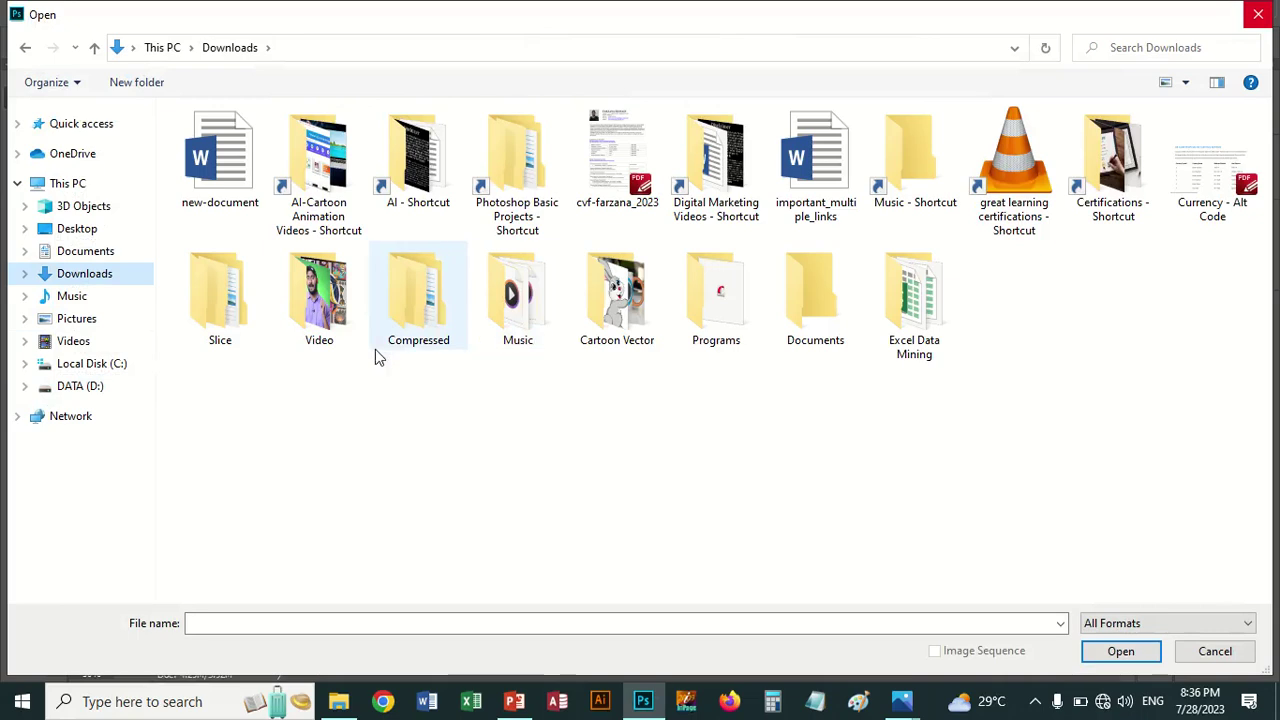
pyautogui.doubleClick(242, 318)
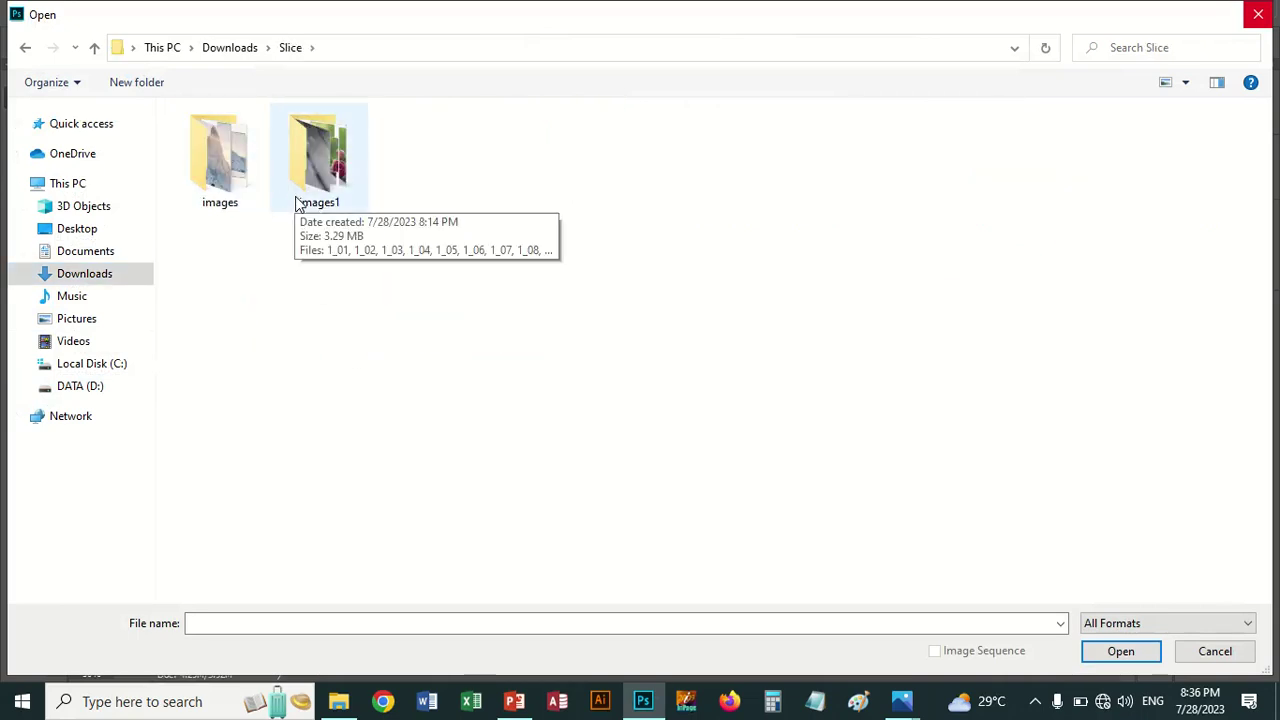
pyautogui.doubleClick(305, 203)
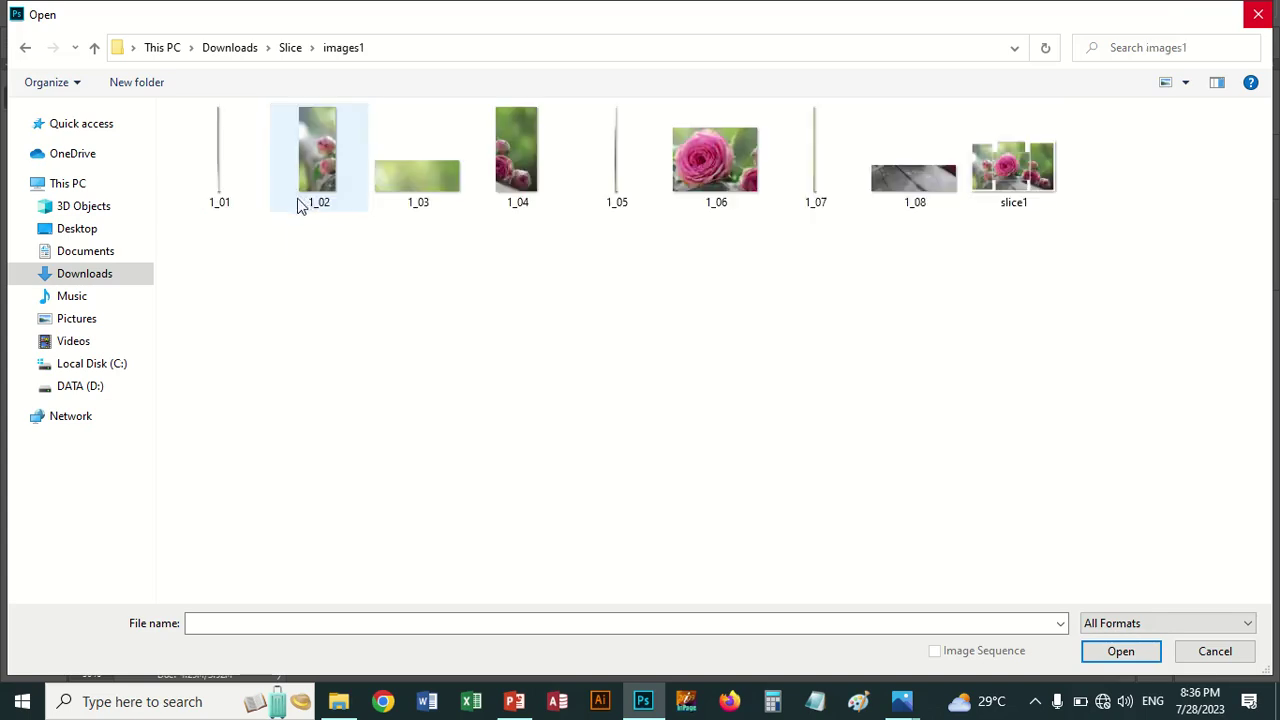
pyautogui.click(1040, 188)
pyautogui.doubleClick(1040, 188)
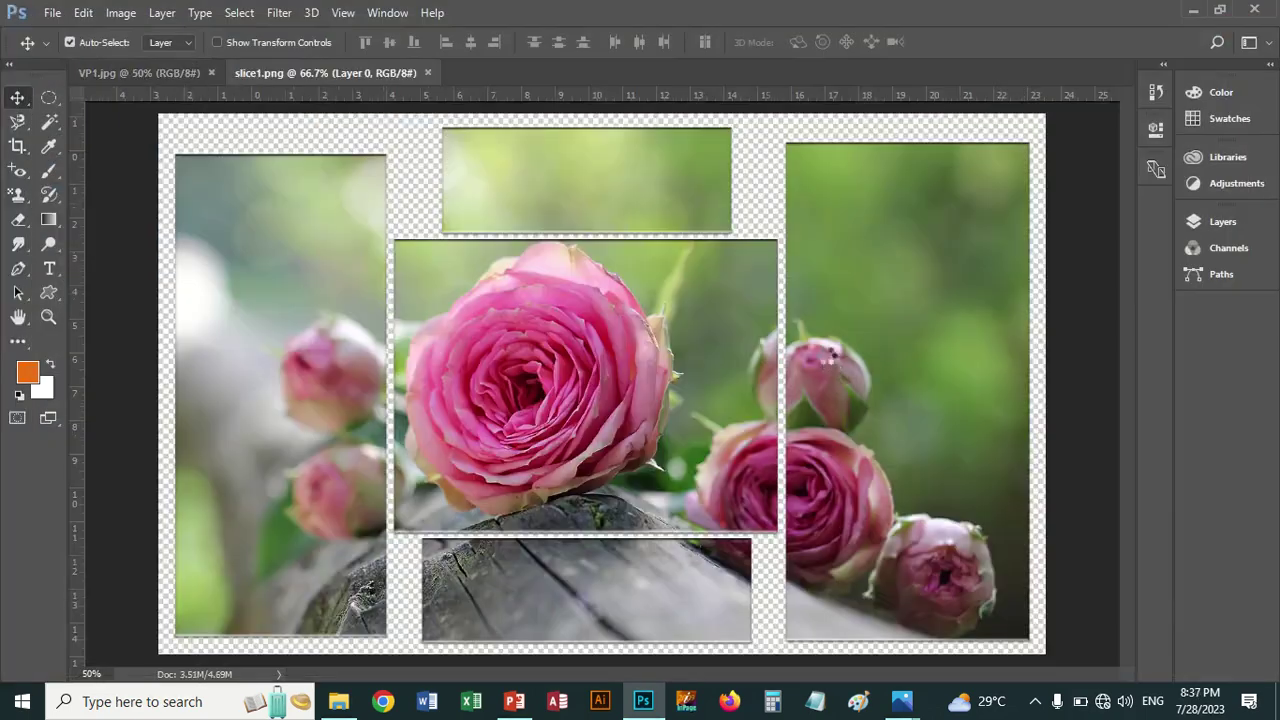
# Open slice2 from the images folder inside Downloads > Slice
pyautogui.click(57, 16)
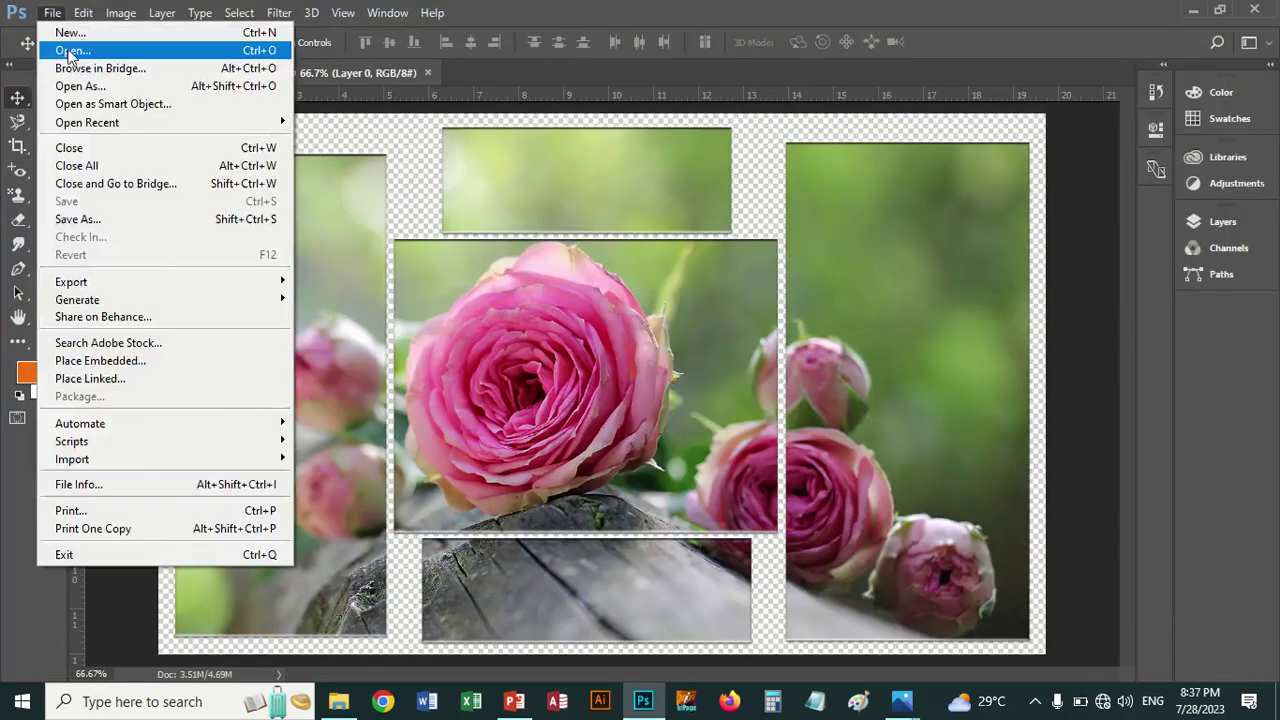
pyautogui.click(60, 47)
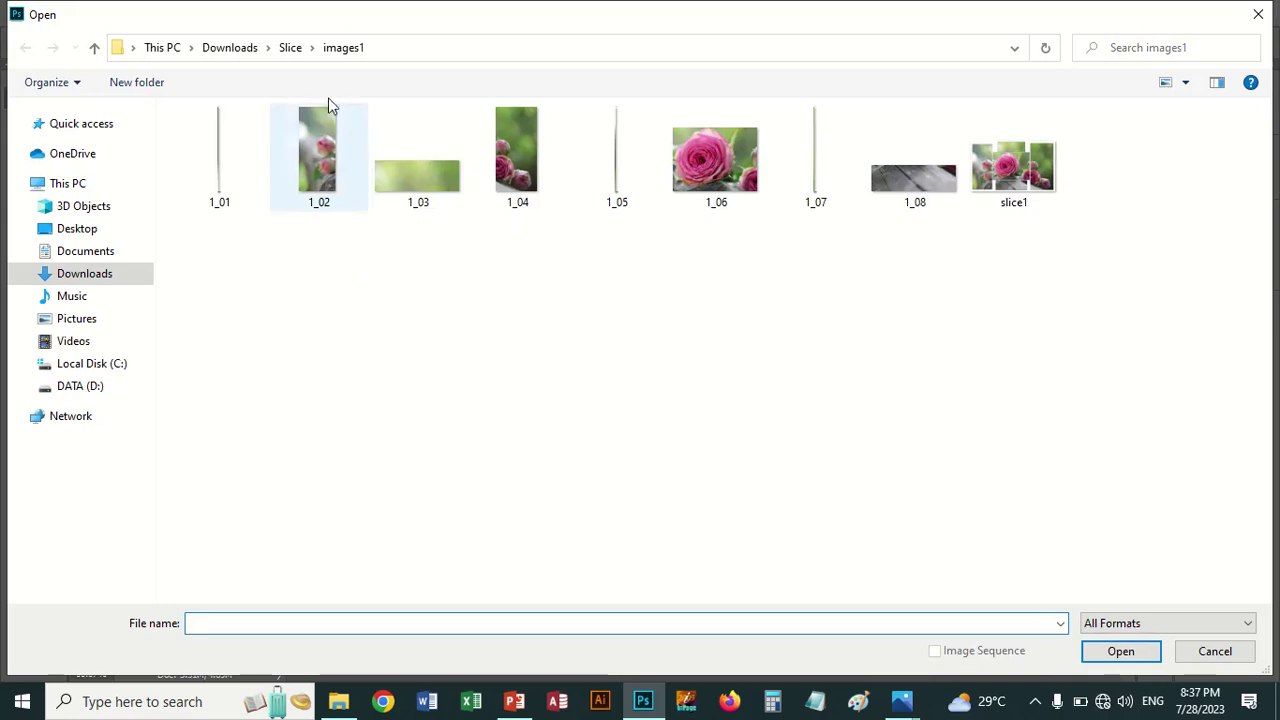
pyautogui.click(291, 48)
pyautogui.doubleClick(230, 183)
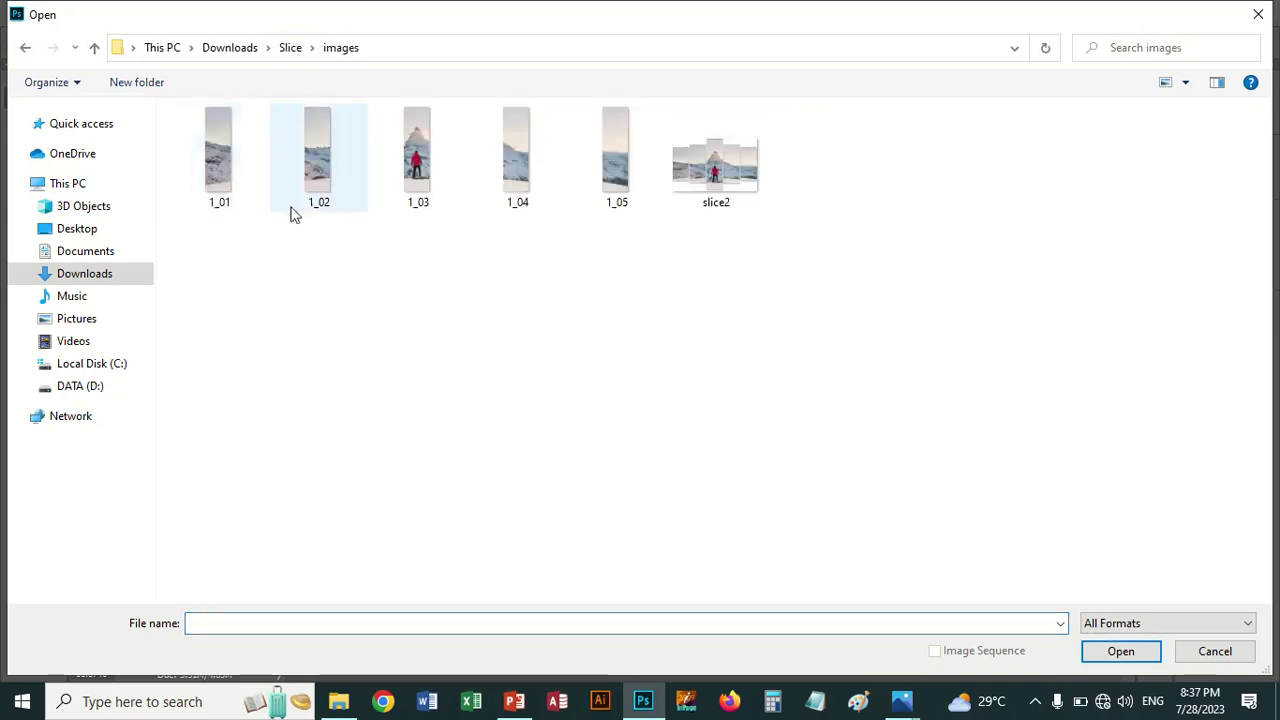
pyautogui.doubleClick(711, 195)
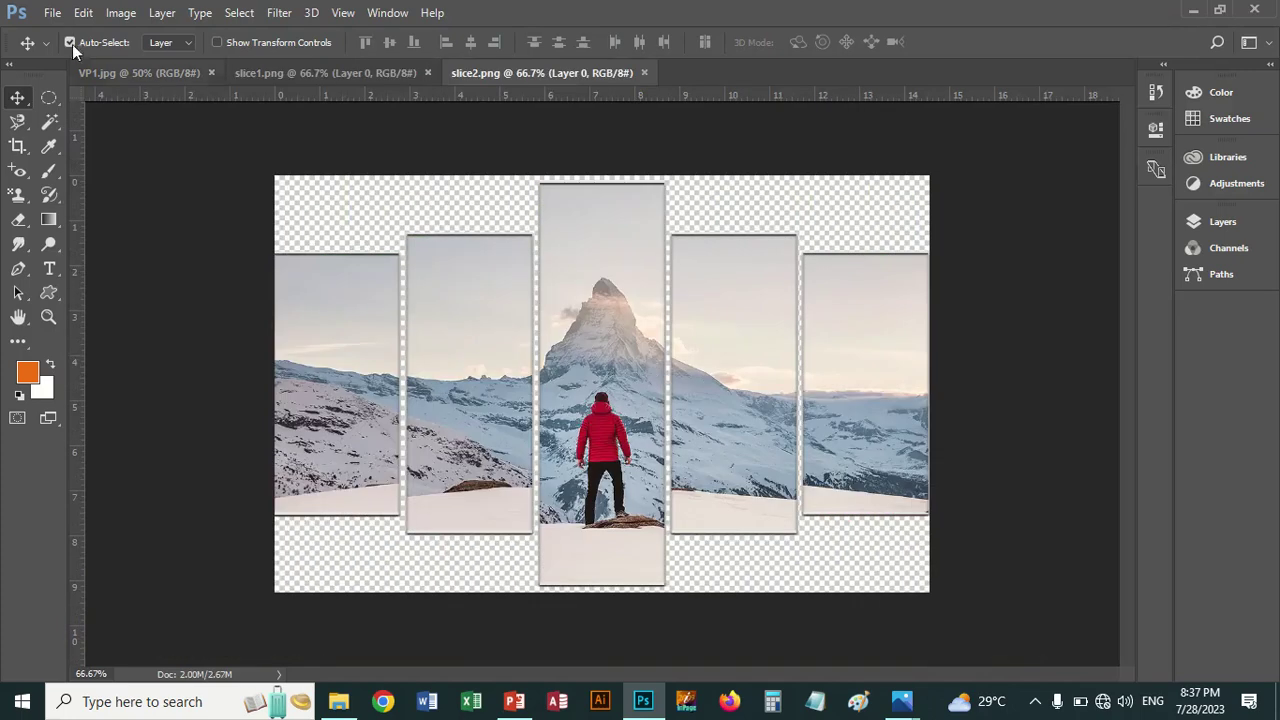
pyautogui.click(51, 12)
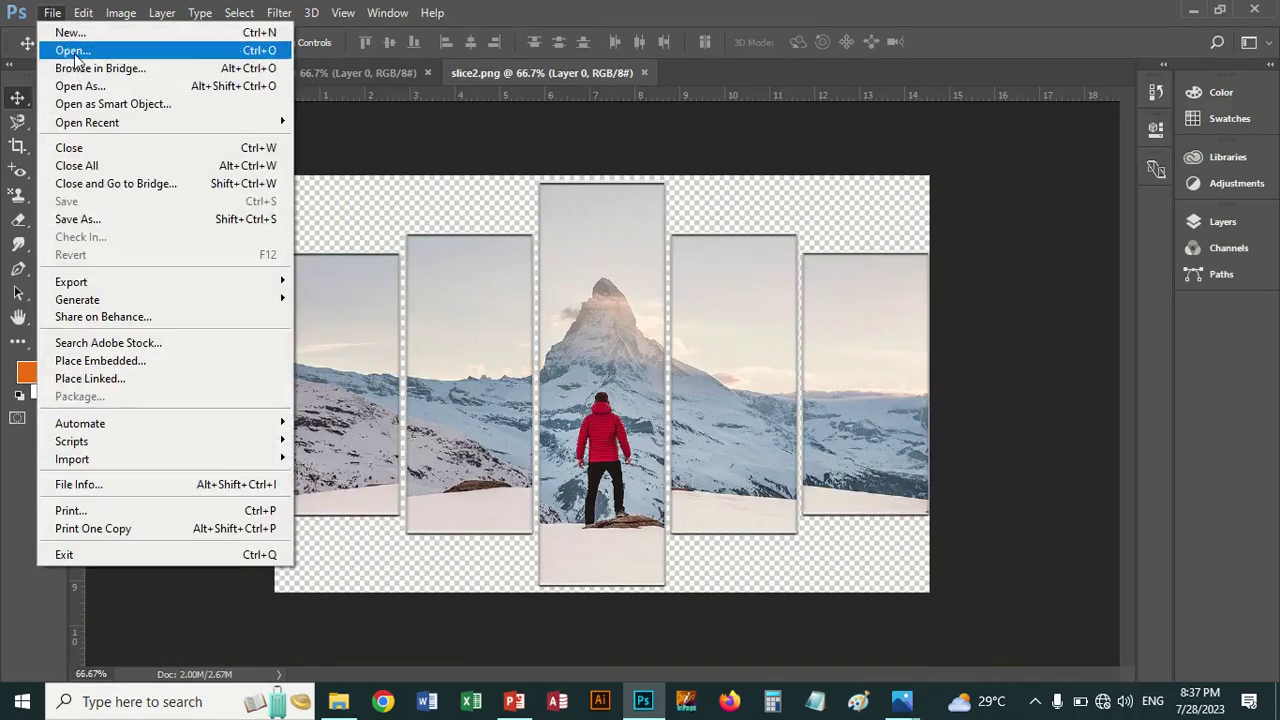
pyautogui.click(74, 52)
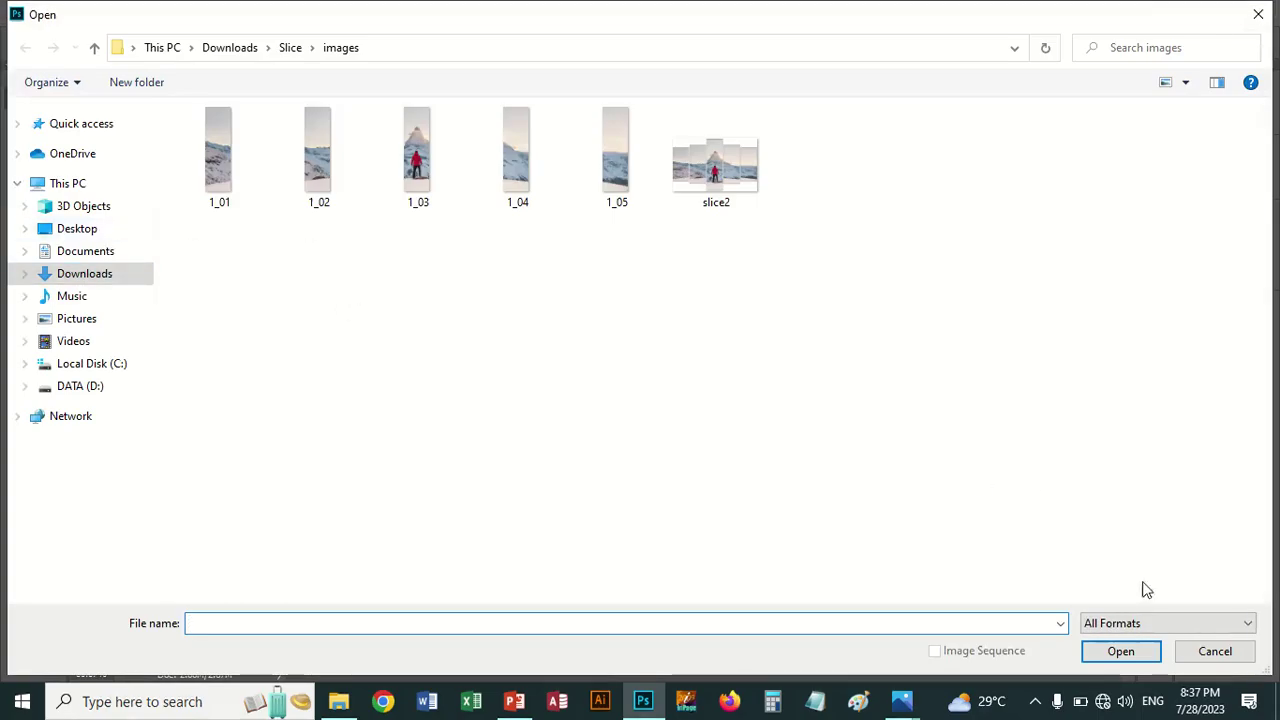
pyautogui.click(1214, 650)
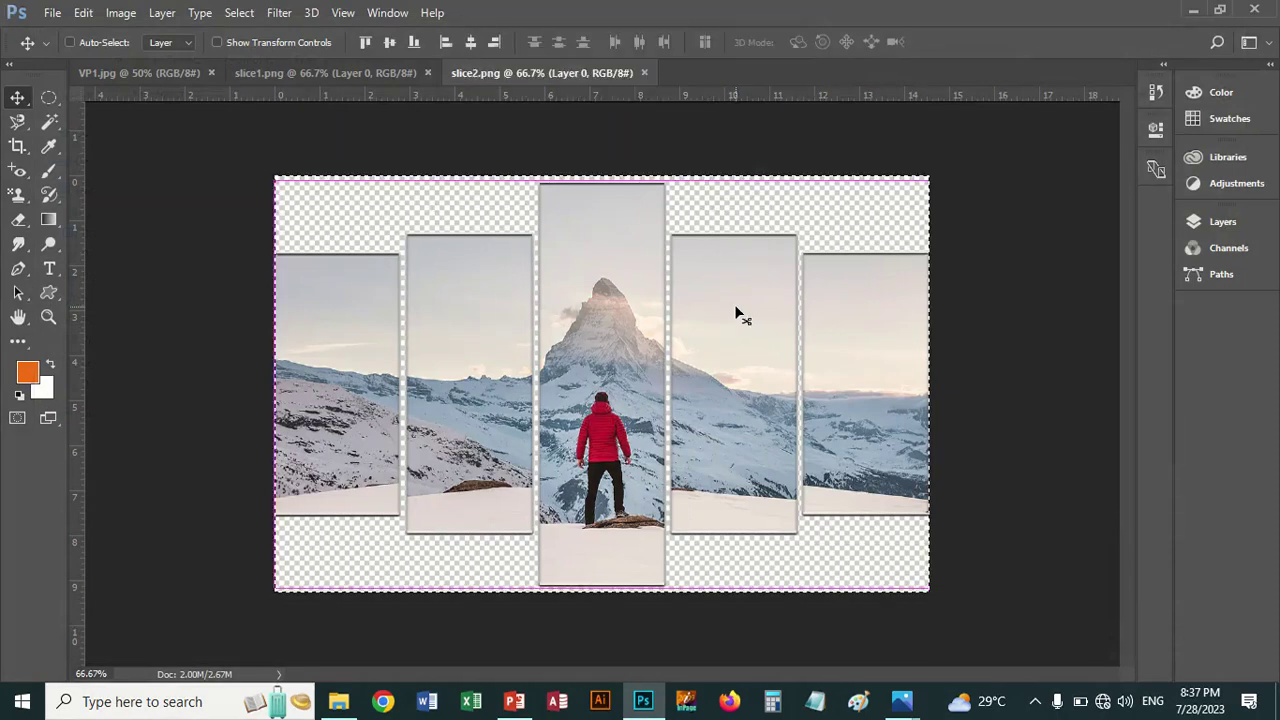
# Select and copy the entire slice2 image, and start the Vanishing Point filter on VP1
pyautogui.hotkey('ctrl', 'a')
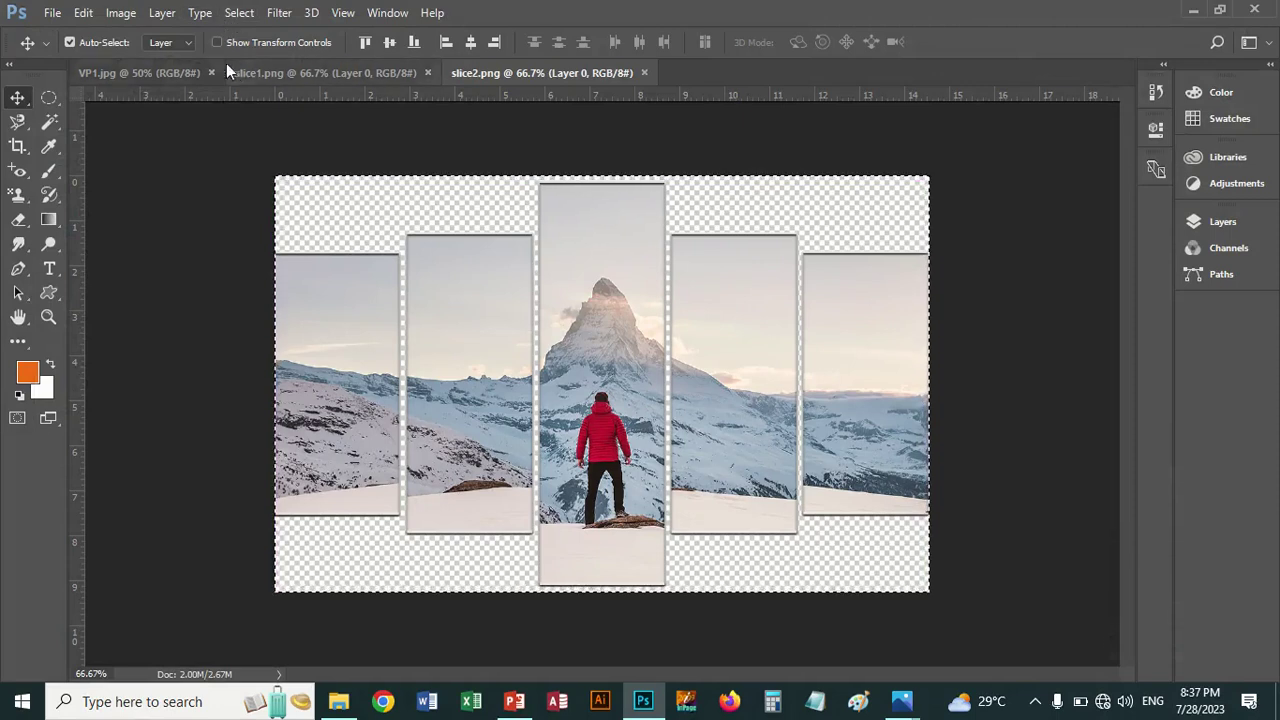
pyautogui.click(191, 66)
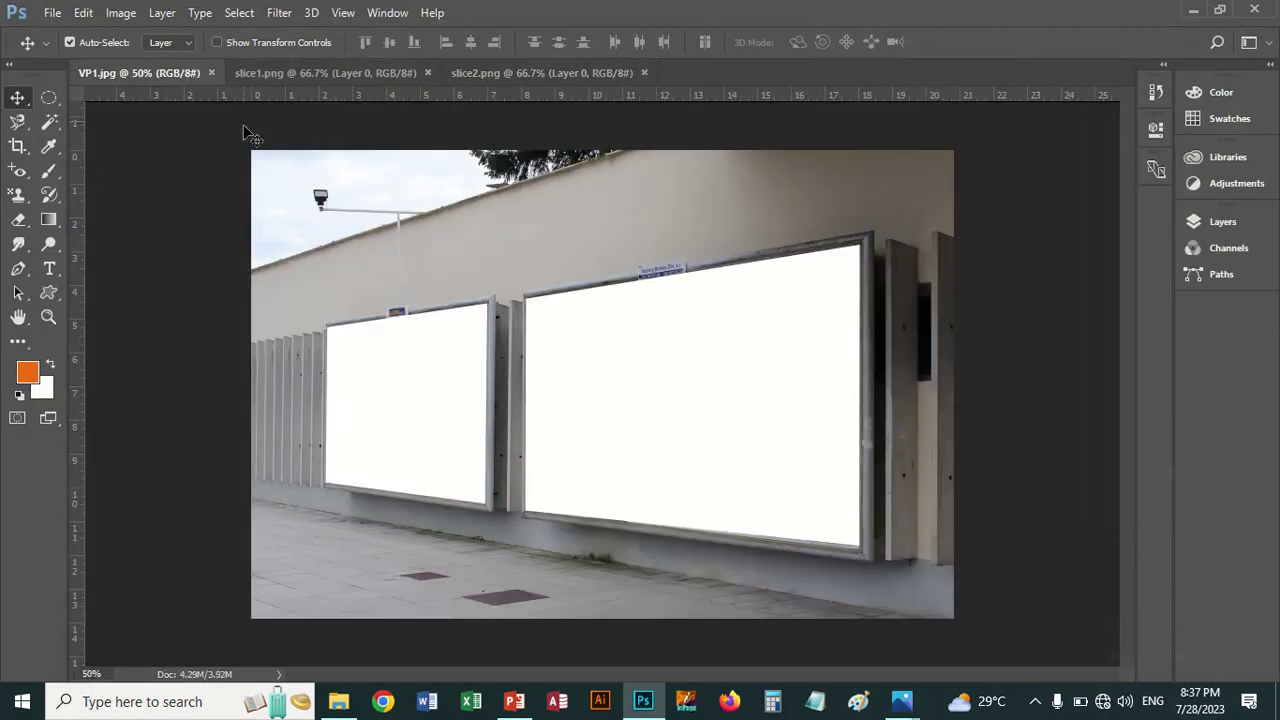
pyautogui.click(279, 12)
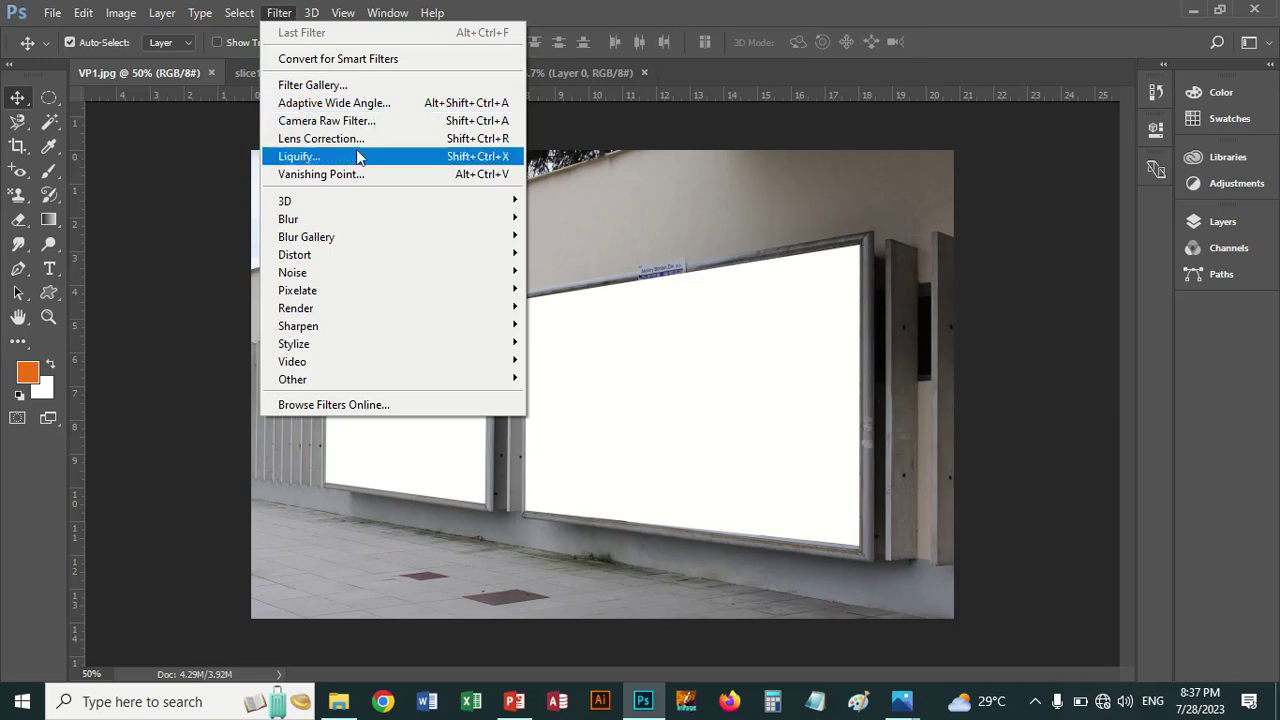
pyautogui.click(357, 175)
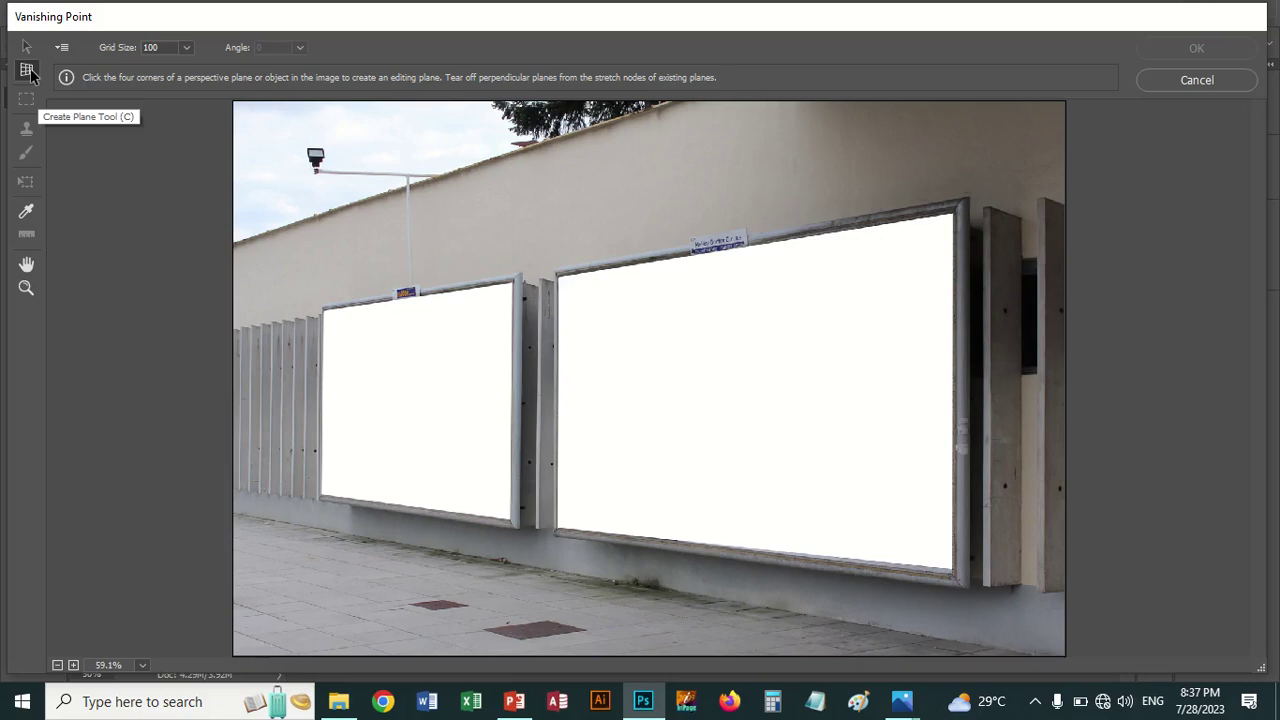
# Create a perspective plane over the four inner corners of the larger blank billboard
pyautogui.click(558, 276)
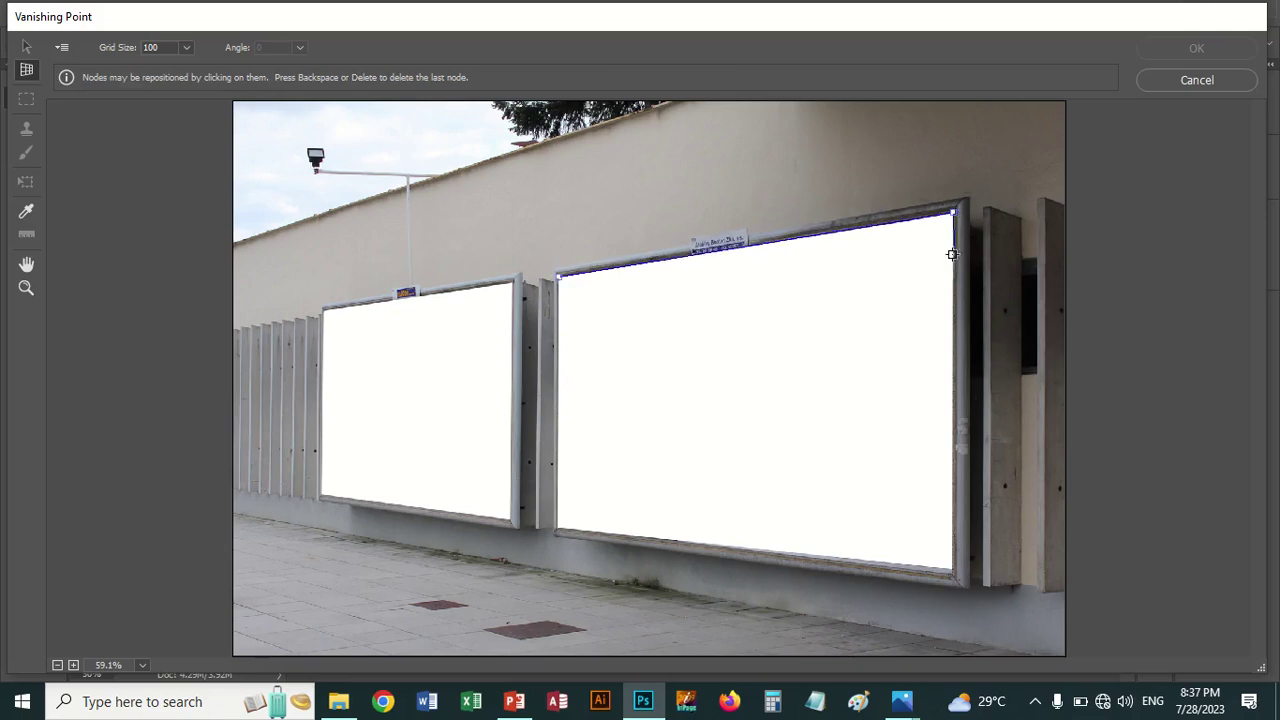
pyautogui.click(953, 573)
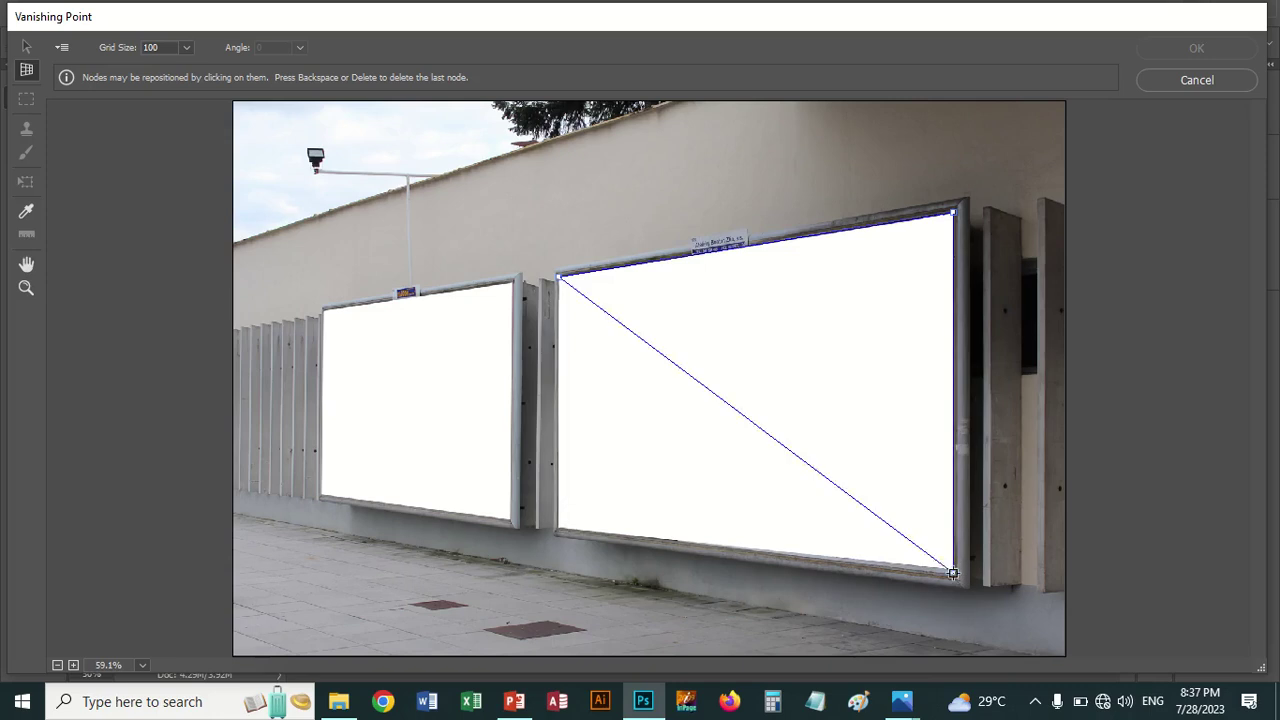
pyautogui.click(557, 530)
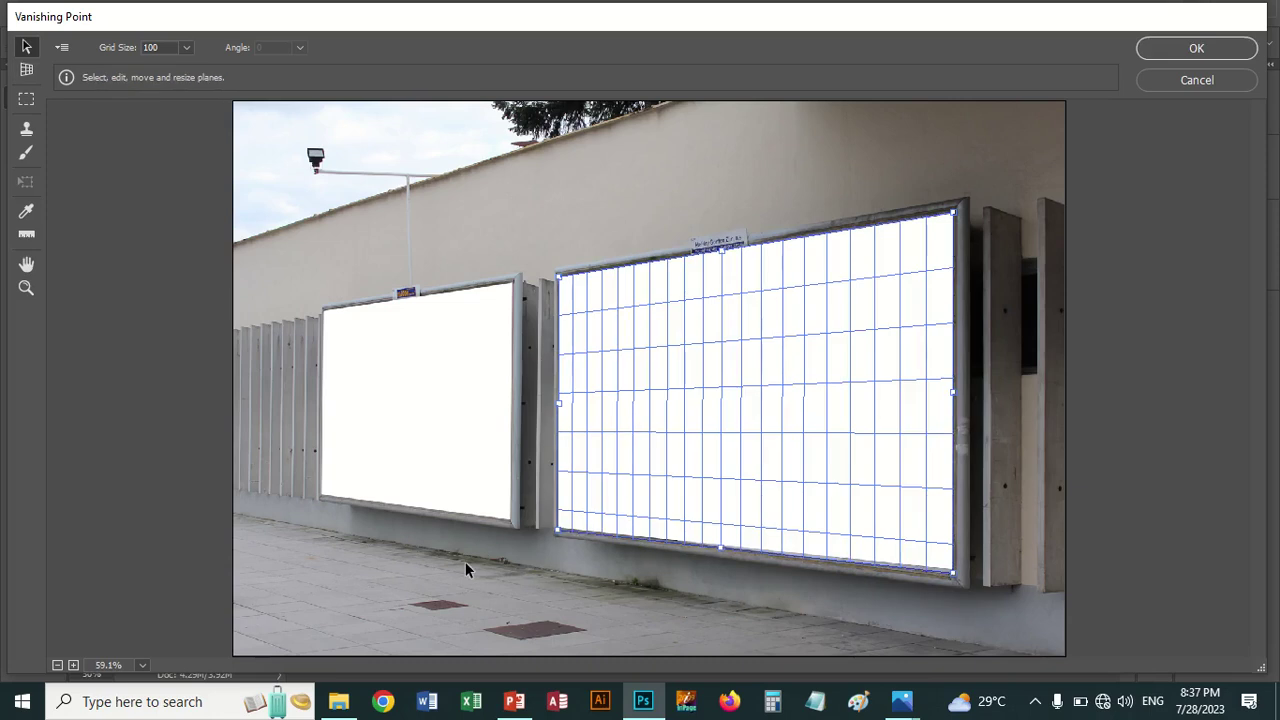
# Paste the copied mountain image and move it into the perspective plane on the larger billboard
pyautogui.hotkey('ctrl', 'v')
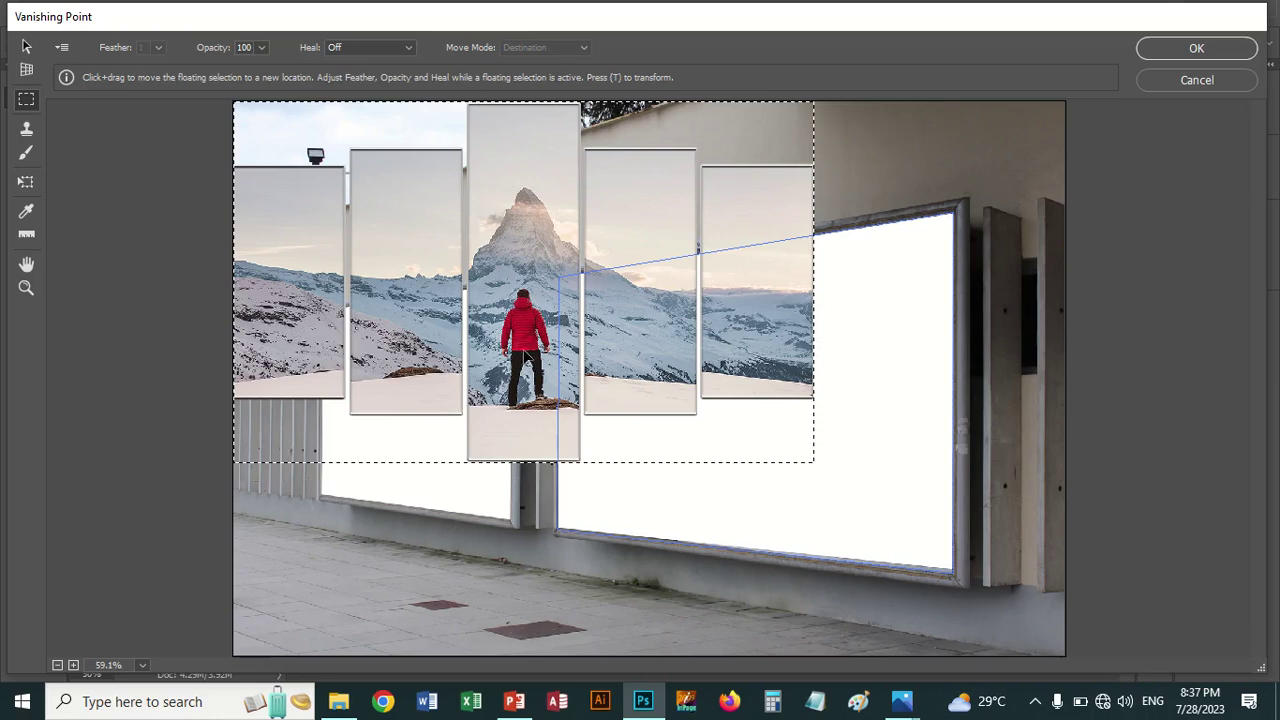
pyautogui.moveTo(527, 354); pyautogui.dragTo(753, 446)
pyautogui.hotkey('ctrl', 'd')
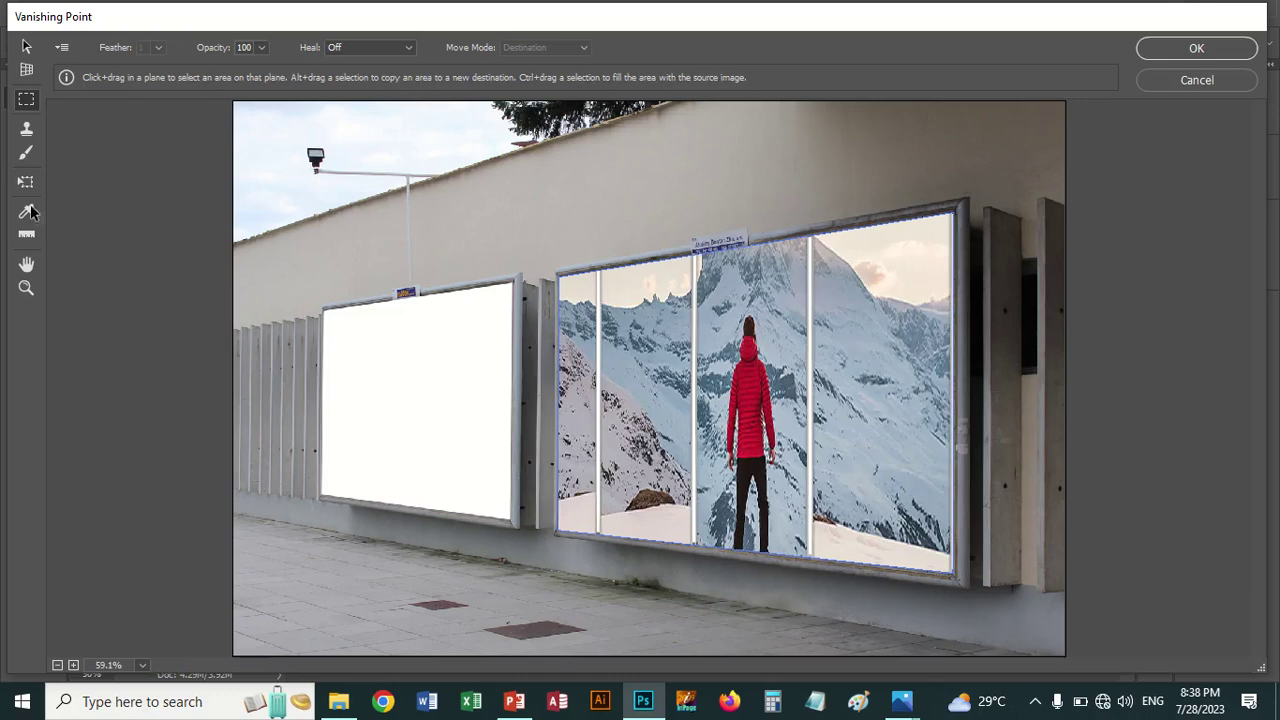
# Scale and reposition the pasted image with the Transform tool to fit all five panels across the larger billboard, and deselect it
pyautogui.click(22, 185)
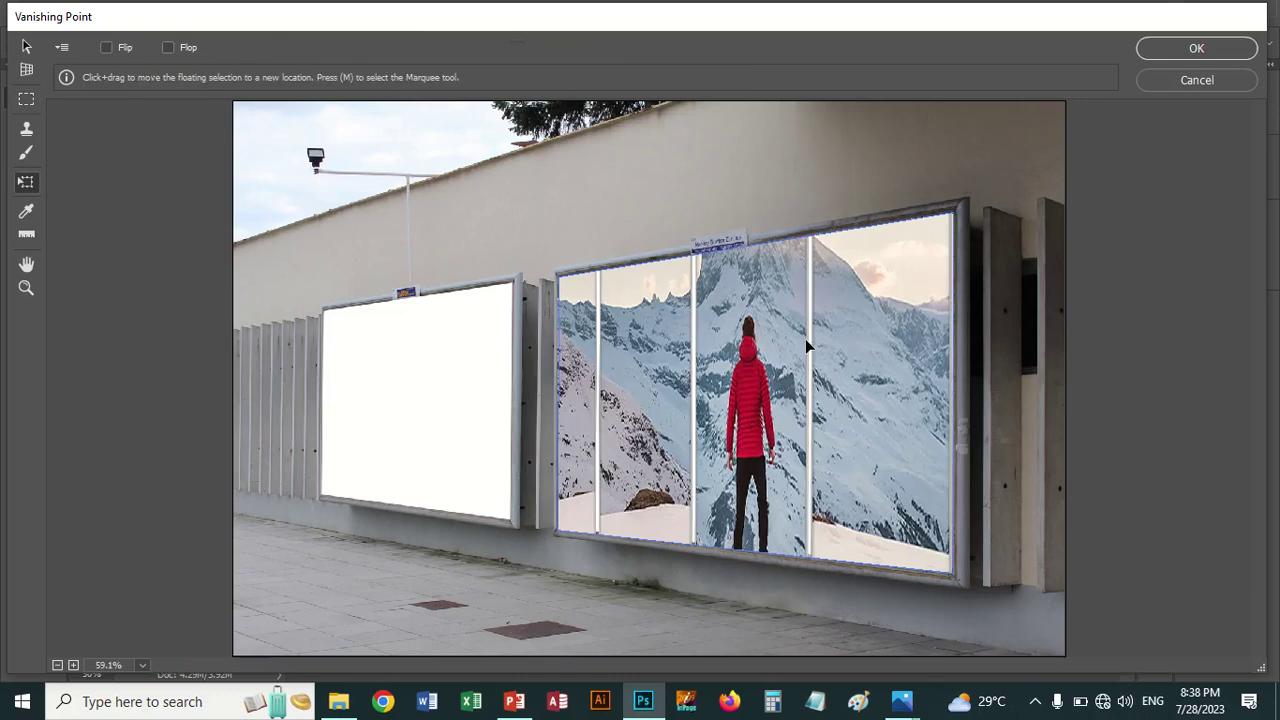
pyautogui.moveTo(779, 335); pyautogui.dragTo(843, 345)
pyautogui.moveTo(725, 338); pyautogui.dragTo(657, 400)
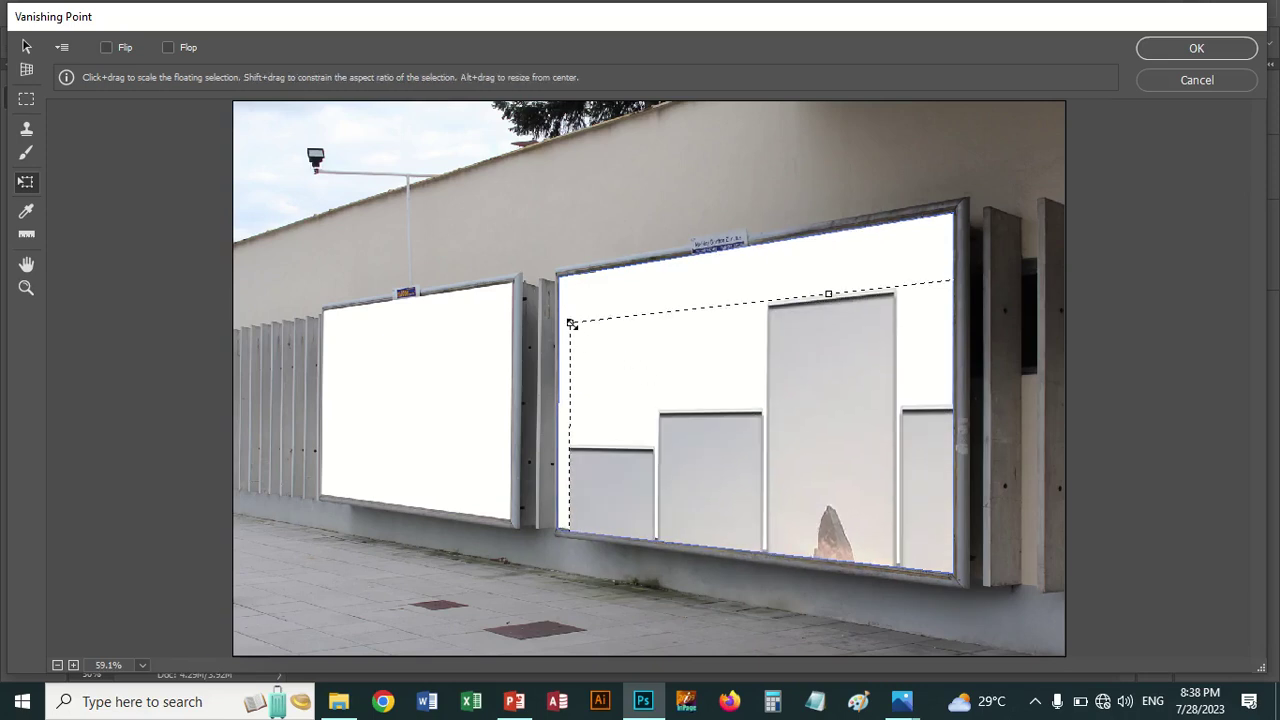
pyautogui.moveTo(571, 324); pyautogui.dragTo(668, 410)
pyautogui.moveTo(829, 511); pyautogui.dragTo(694, 274)
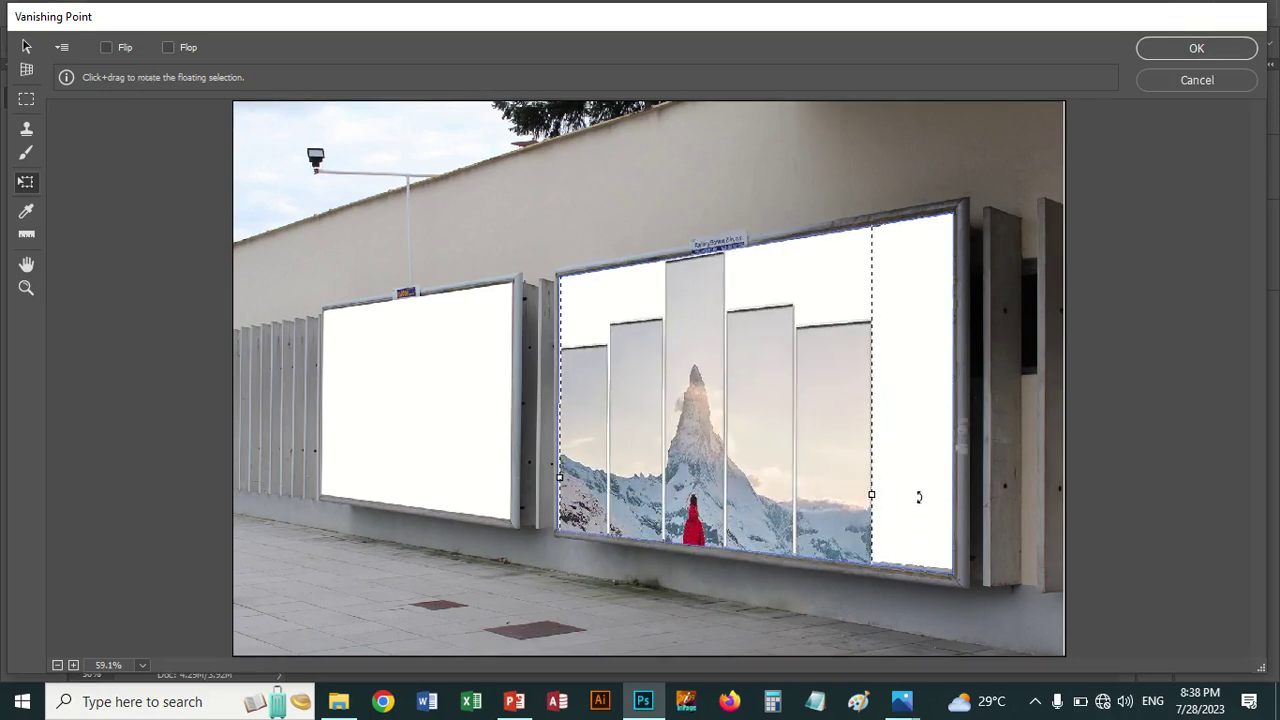
pyautogui.moveTo(875, 497); pyautogui.dragTo(897, 400)
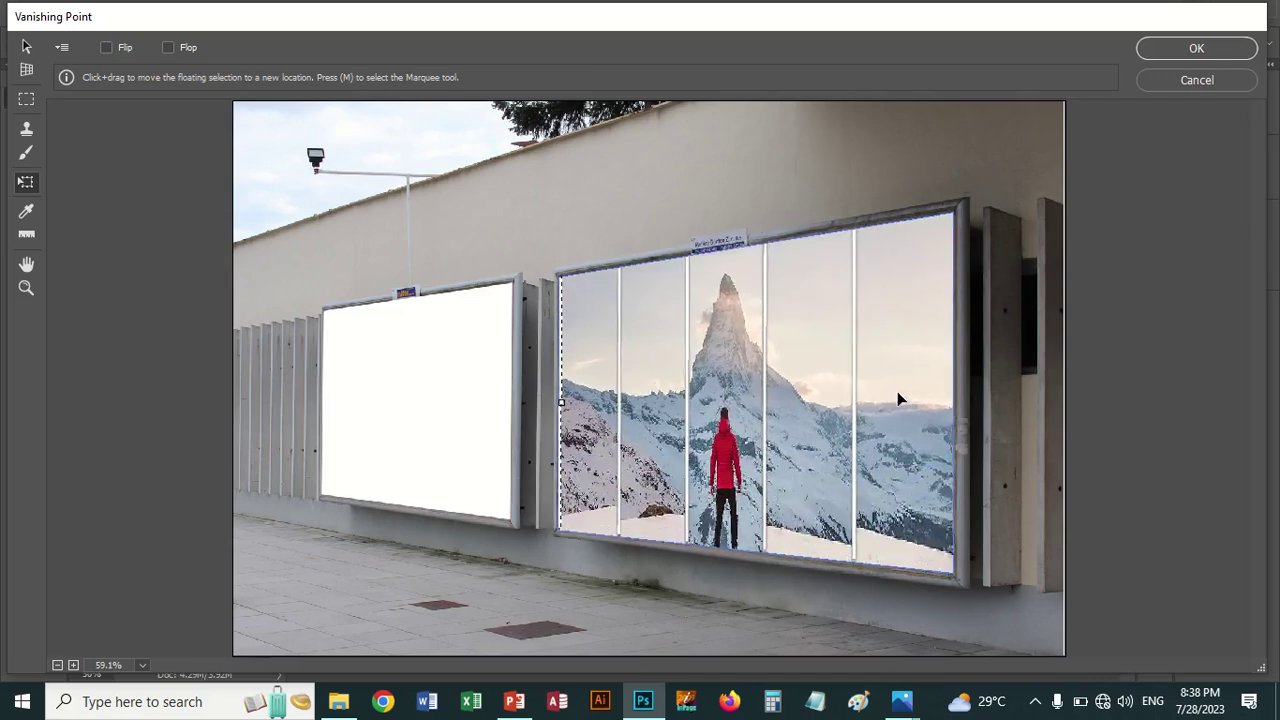
pyautogui.moveTo(865, 510); pyautogui.dragTo(855, 423)
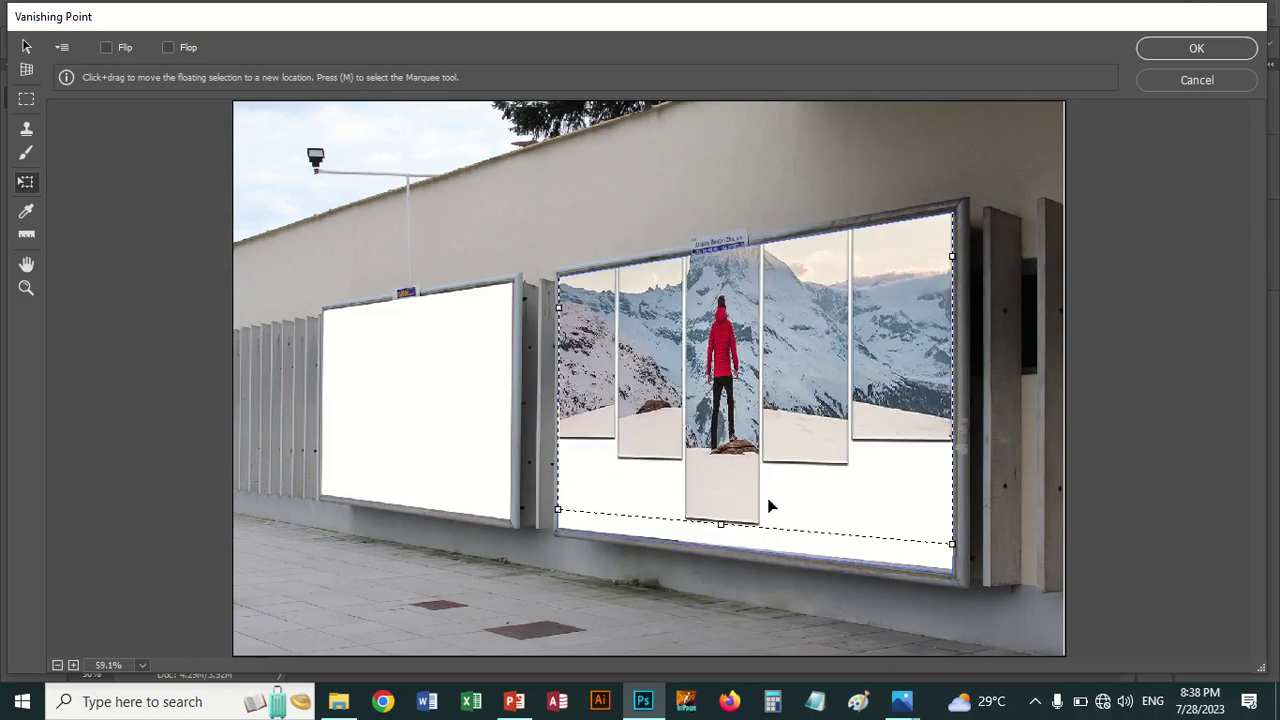
pyautogui.moveTo(723, 530); pyautogui.dragTo(770, 556)
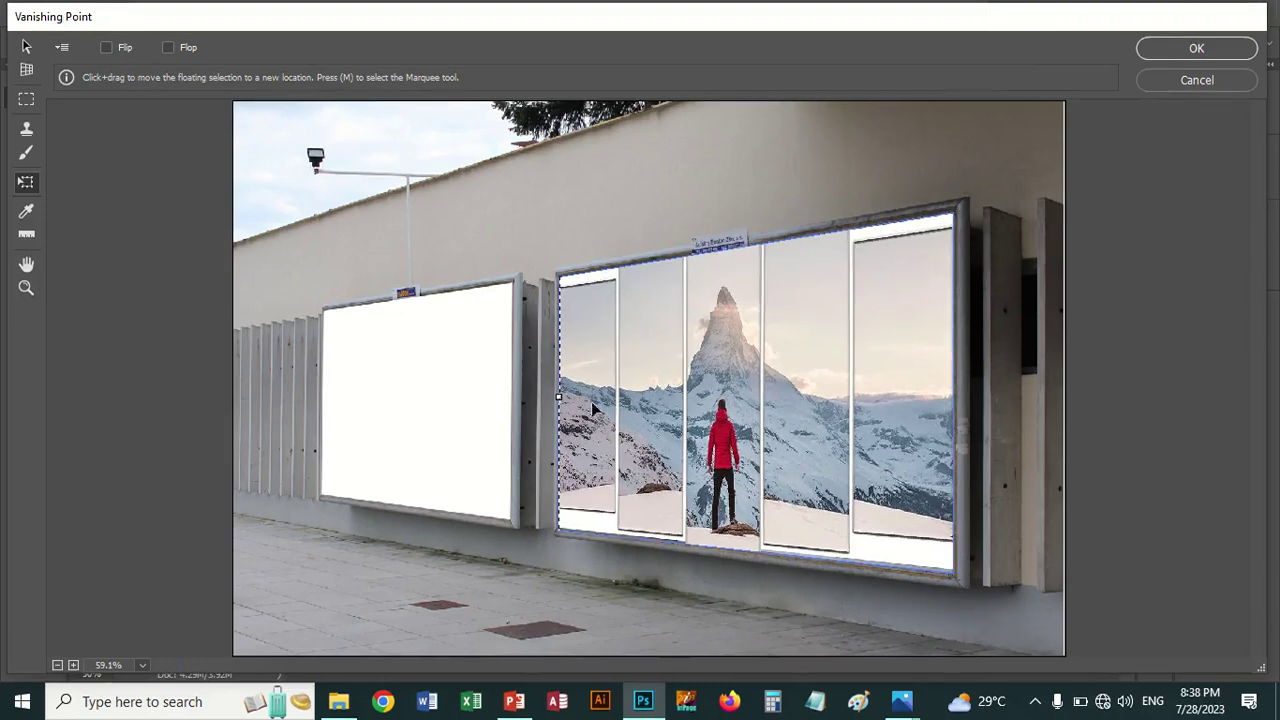
pyautogui.click(26, 47)
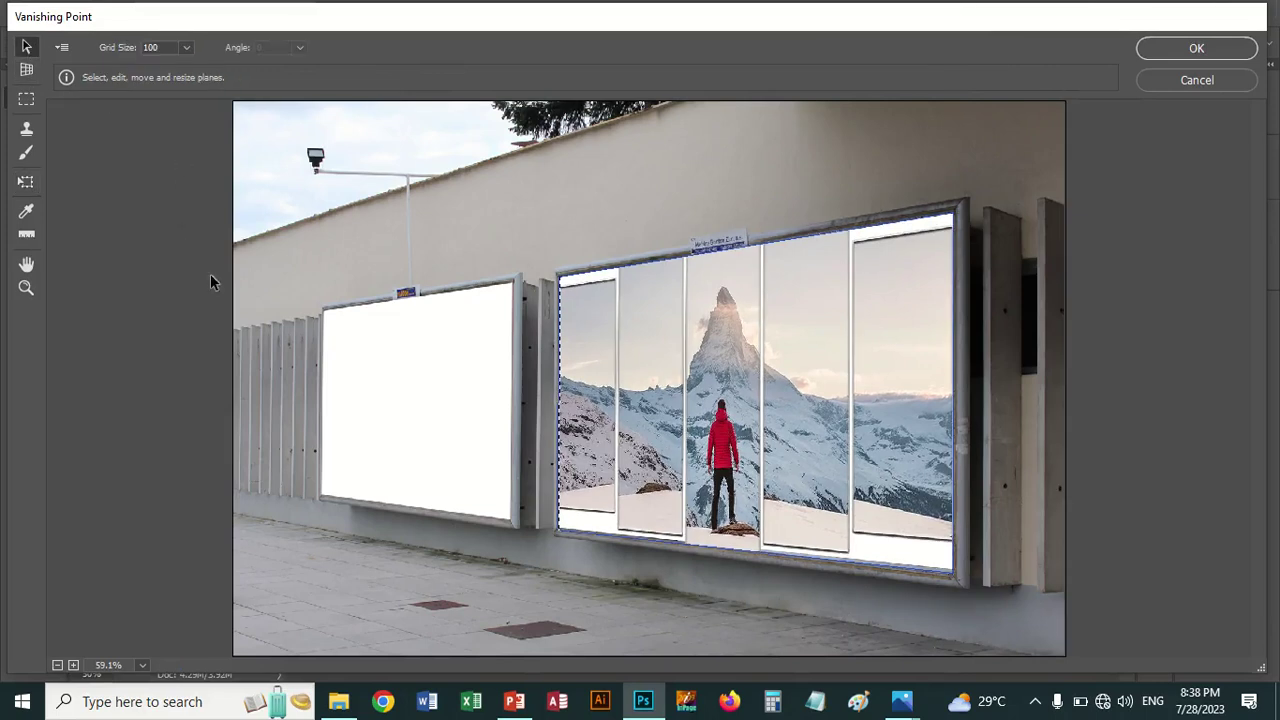
pyautogui.hotkey('ctrl', 'd')
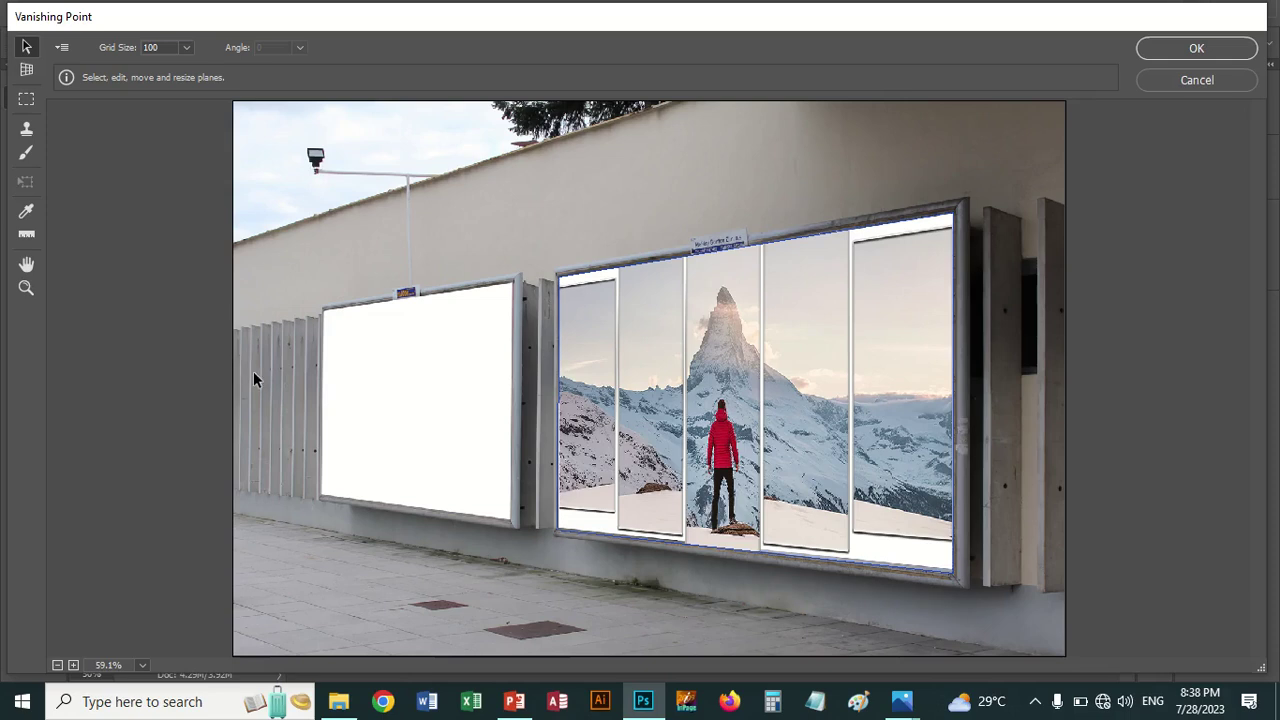
# Paste the mountain image again, scale it down with the Transform tool, and move it into the larger billboard's perspective plane
pyautogui.click(26, 69)
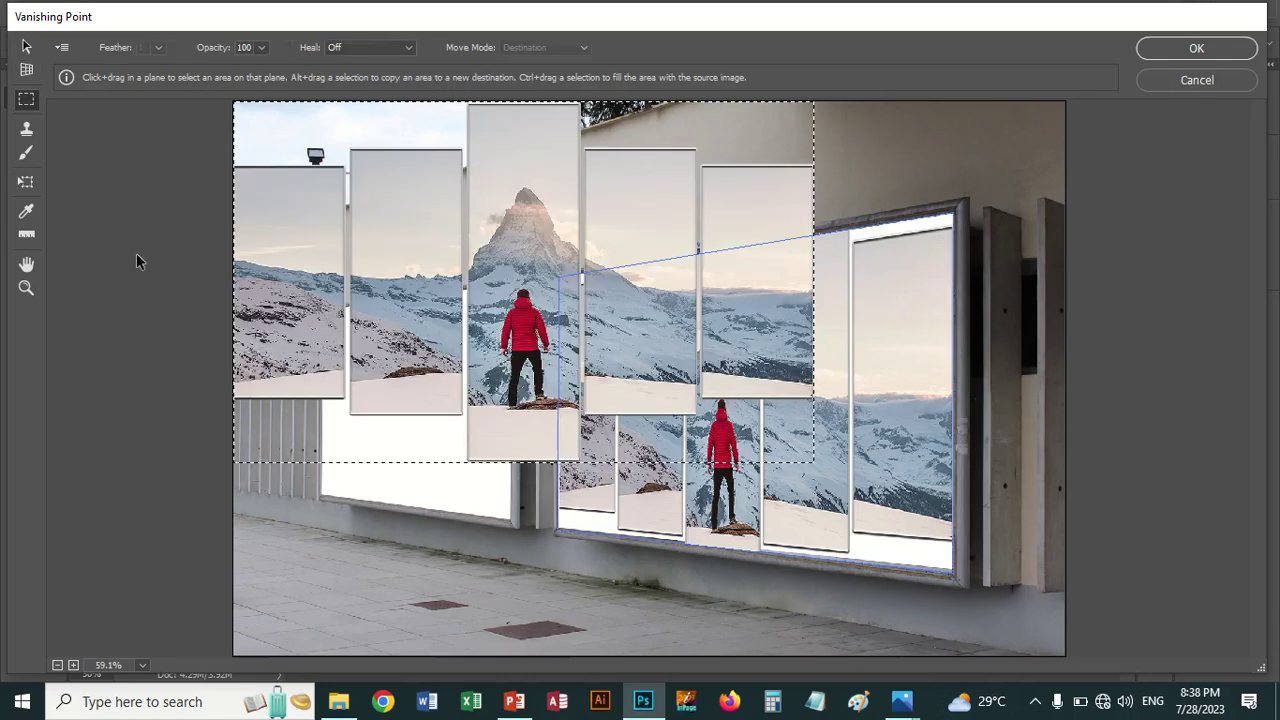
pyautogui.click(26, 182)
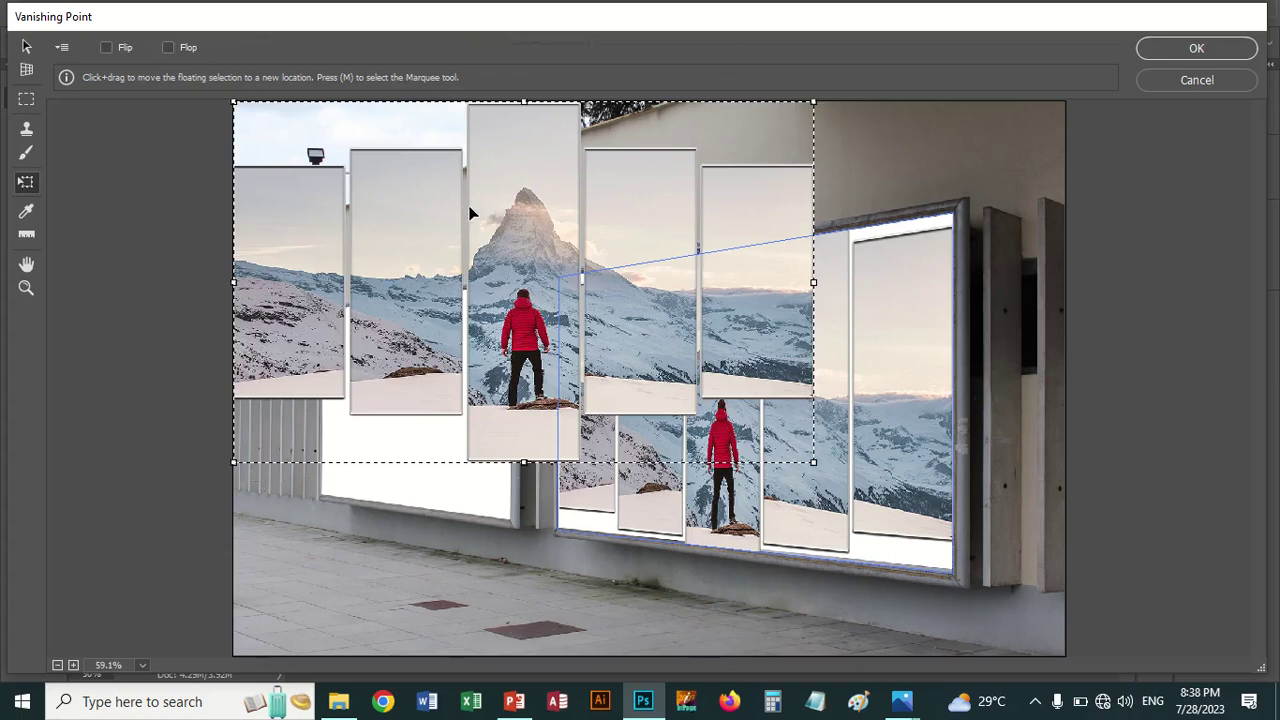
pyautogui.moveTo(471, 213); pyautogui.dragTo(476, 273)
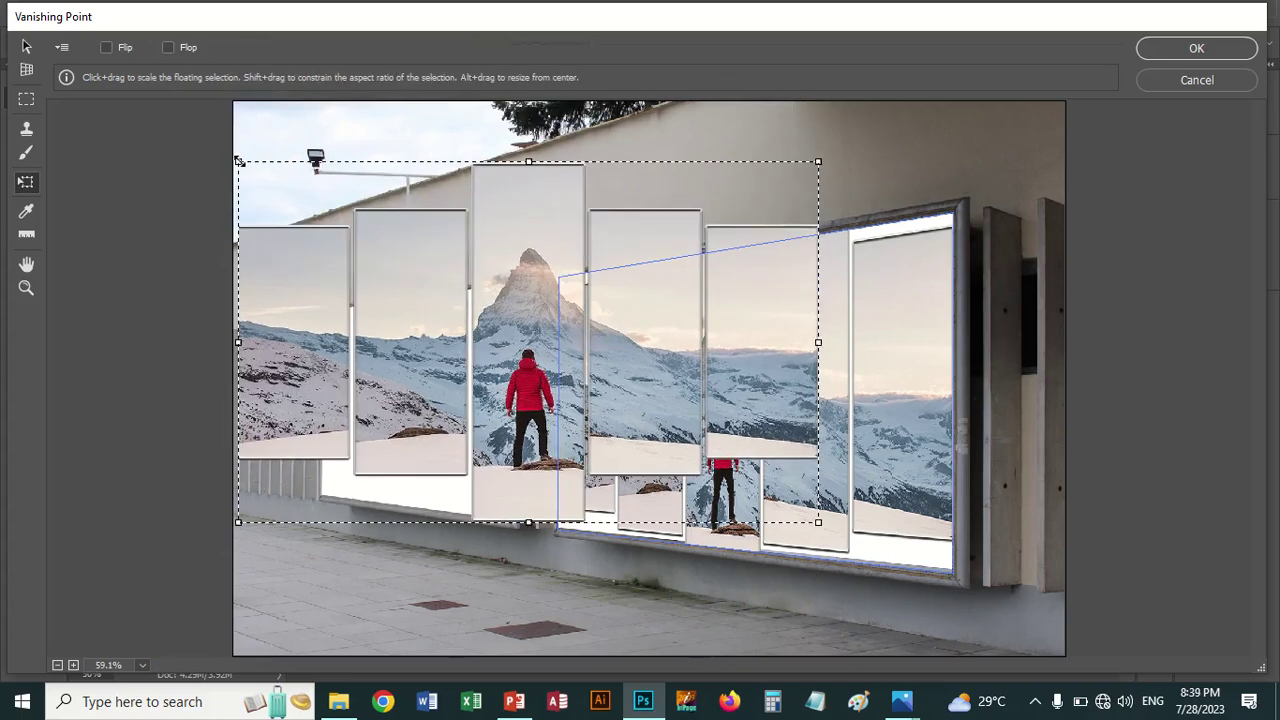
pyautogui.moveTo(238, 161); pyautogui.dragTo(340, 220)
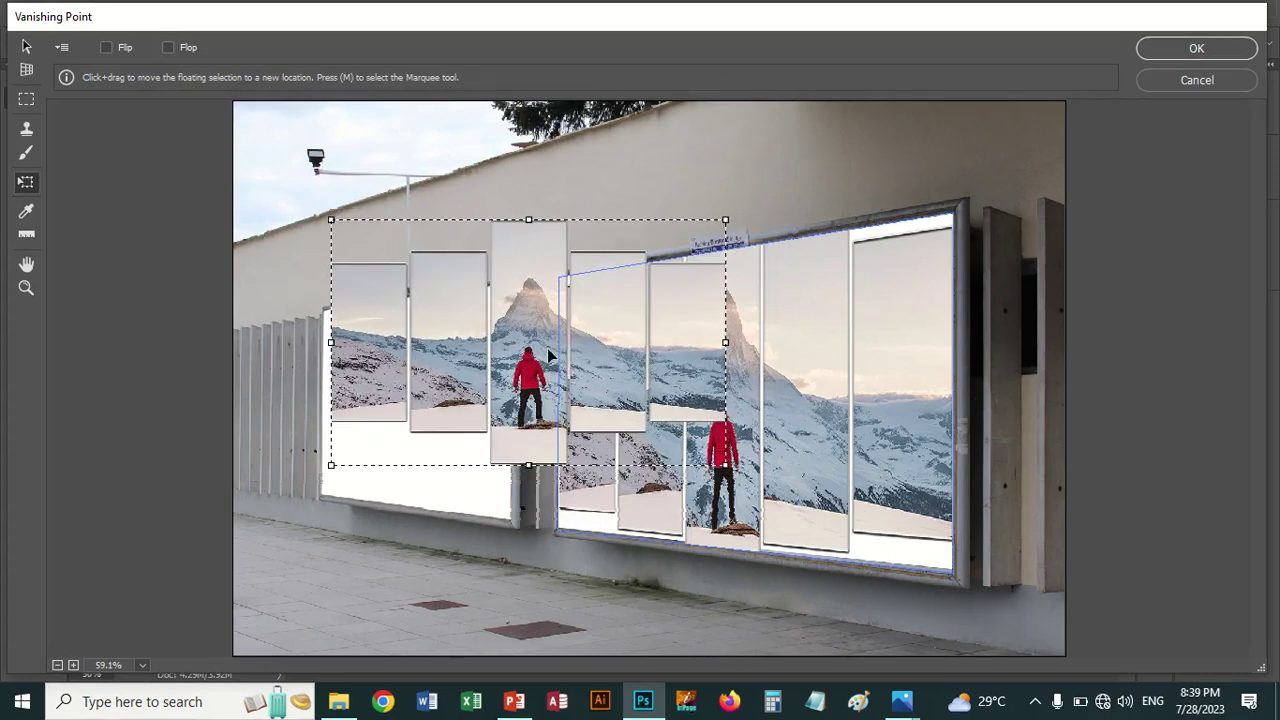
pyautogui.moveTo(613, 369); pyautogui.dragTo(733, 392)
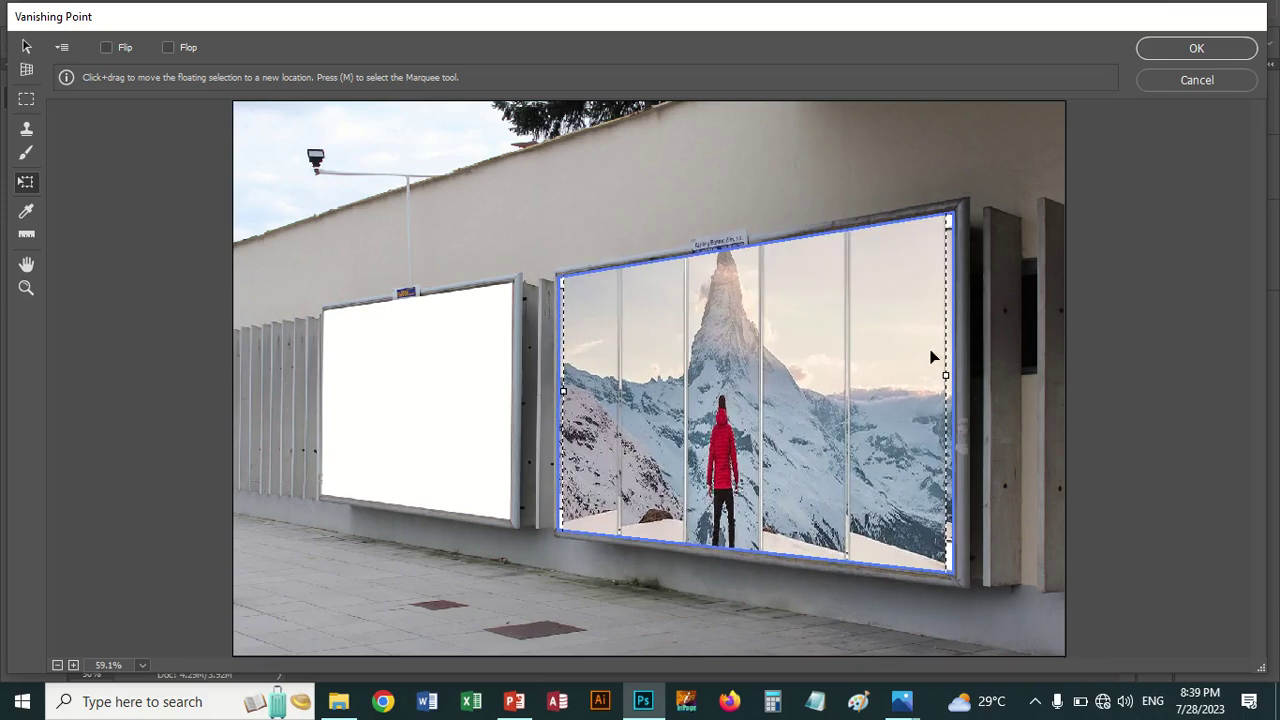
# Stretch the mountain image to the side edges of the larger billboard and apply the Vanishing Point filter
pyautogui.moveTo(945, 376); pyautogui.dragTo(955, 377)
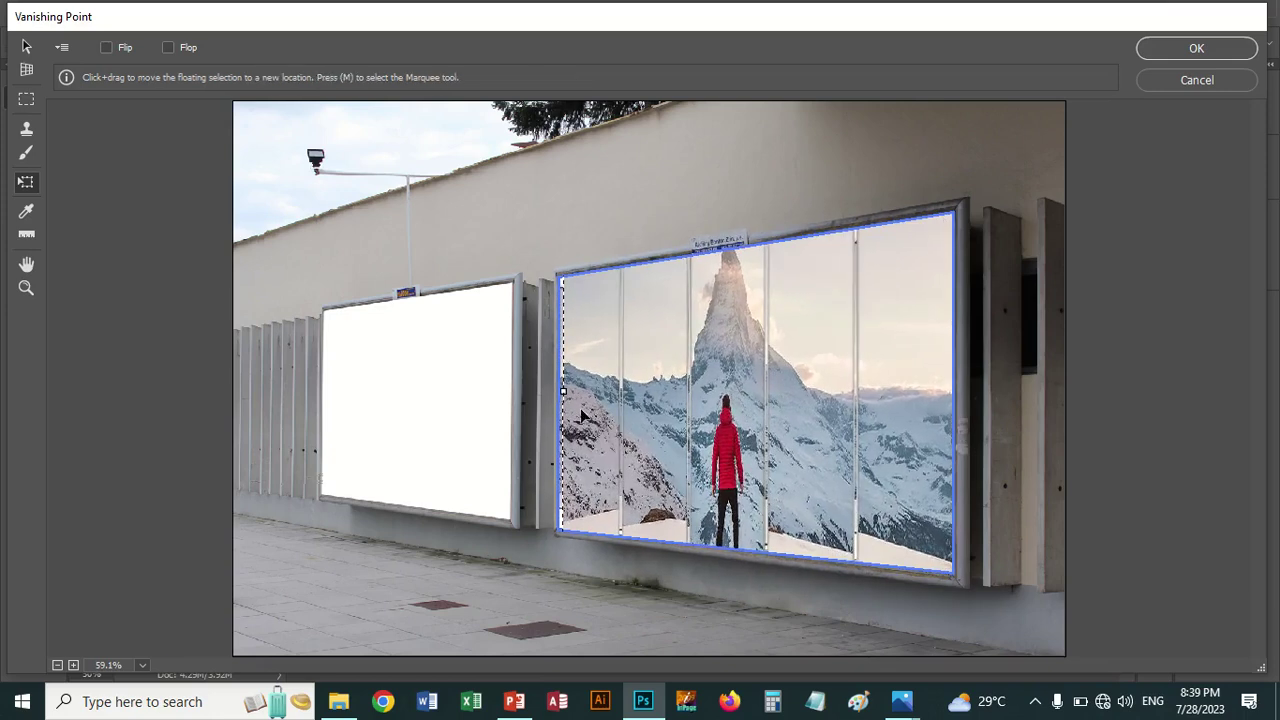
pyautogui.moveTo(563, 391); pyautogui.dragTo(554, 393)
pyautogui.moveTo(743, 400); pyautogui.dragTo(788, 400)
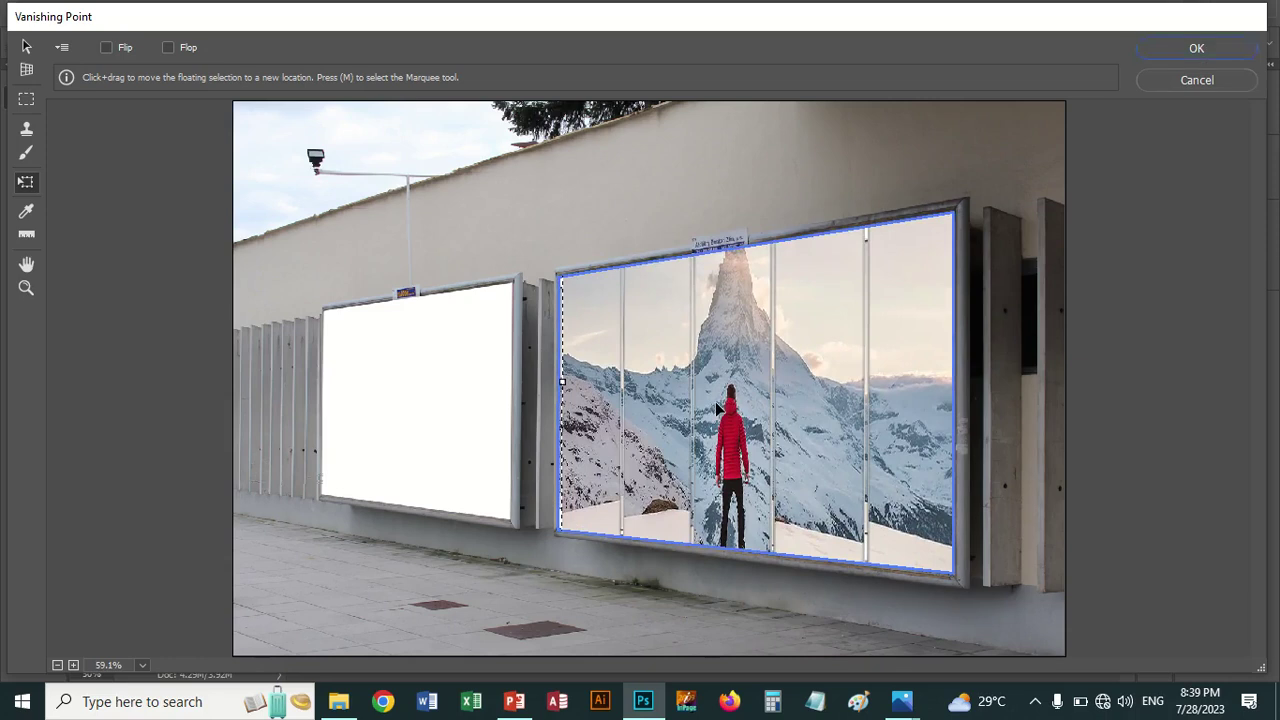
pyautogui.press('Return')
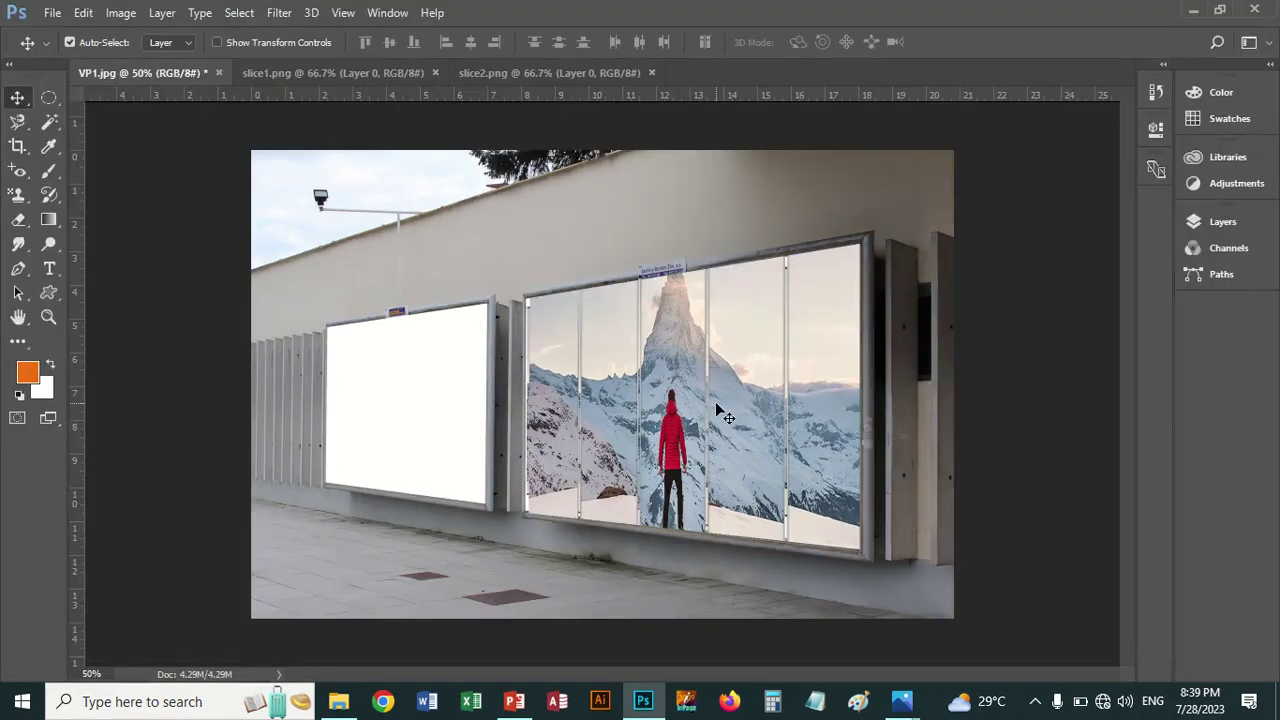
pyautogui.moveTo(715, 410); pyautogui.dragTo(720, 428)
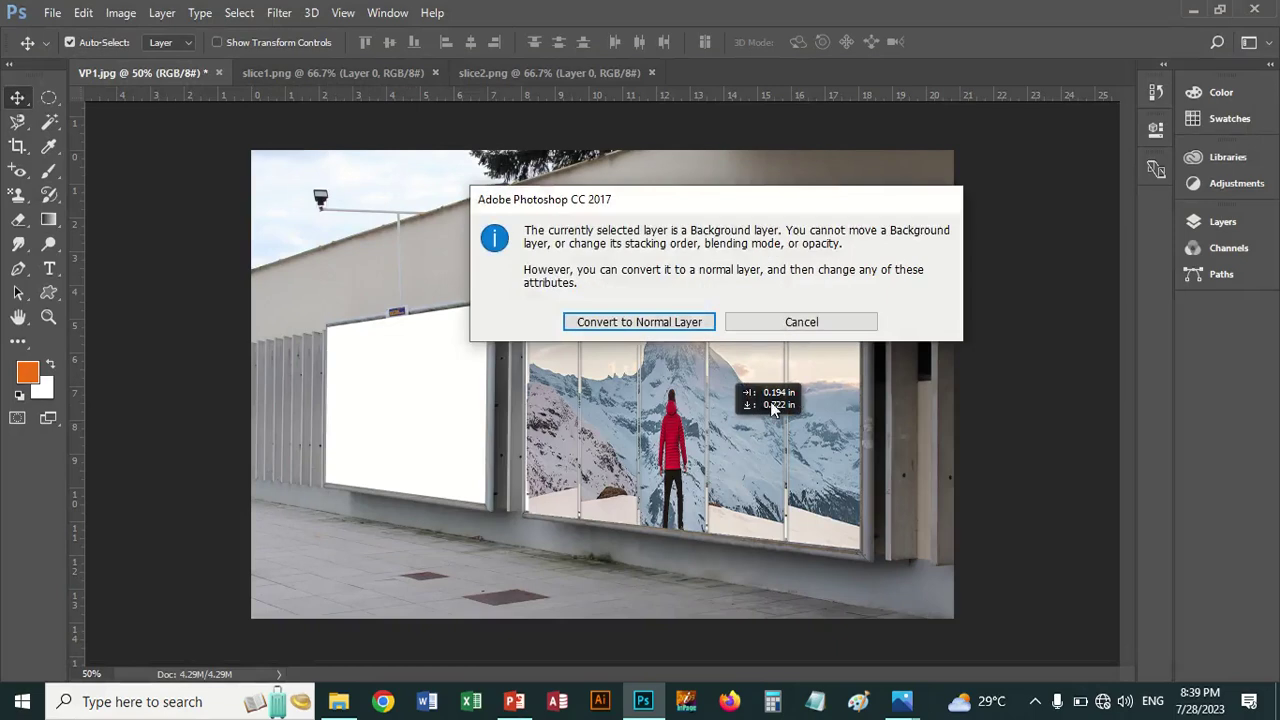
pyautogui.click(801, 322)
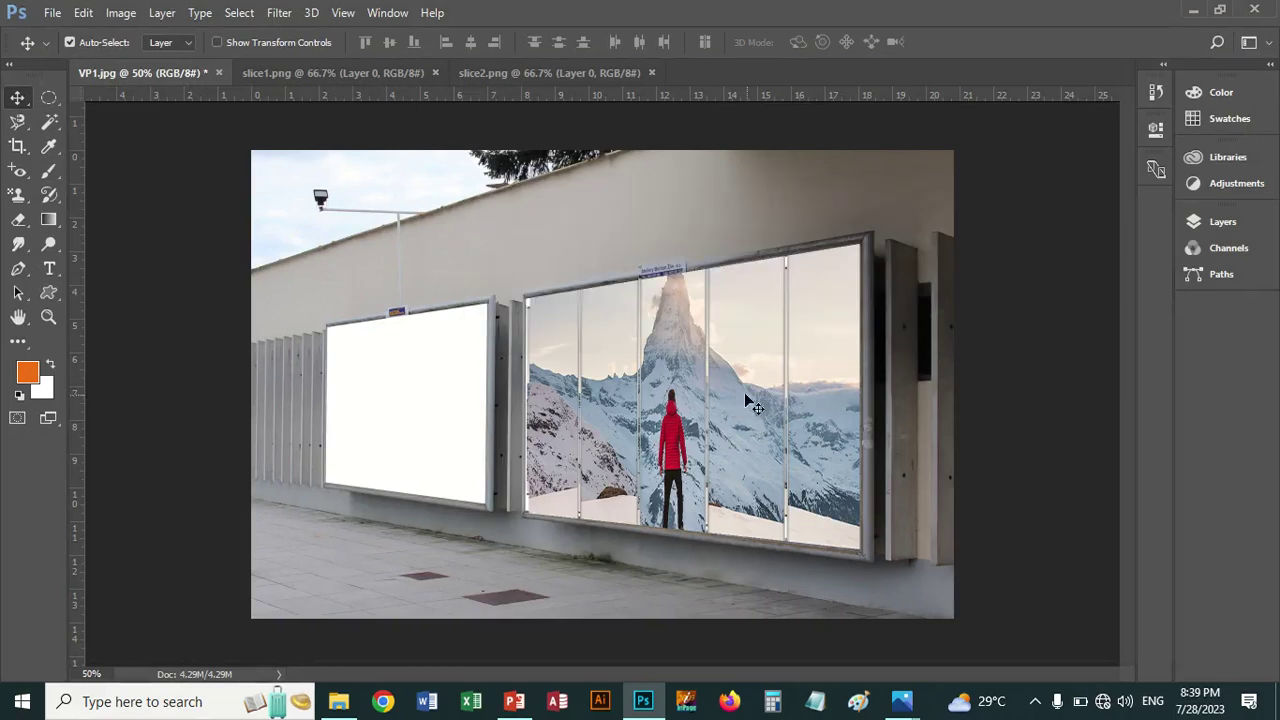
# Select and copy the entire slice1 image, and start the Vanishing Point filter on VP1
pyautogui.click(514, 72)
pyautogui.click(396, 74)
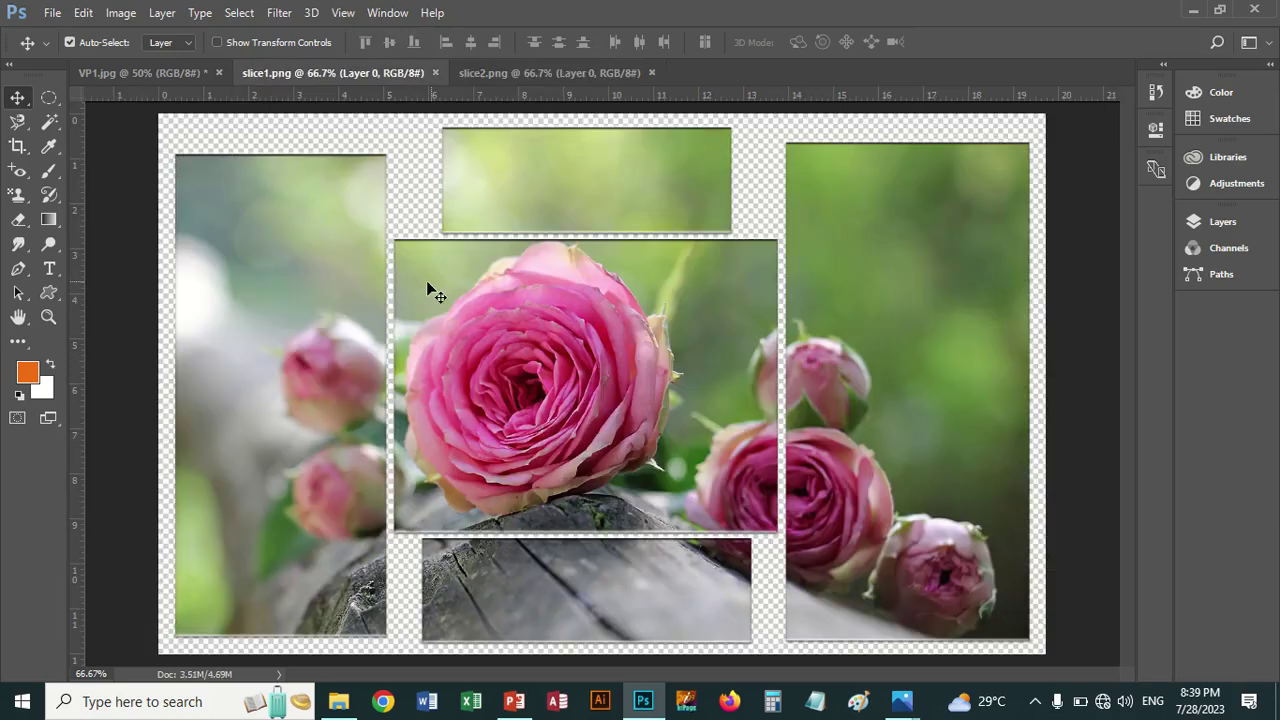
pyautogui.hotkey('ctrl', 'a')
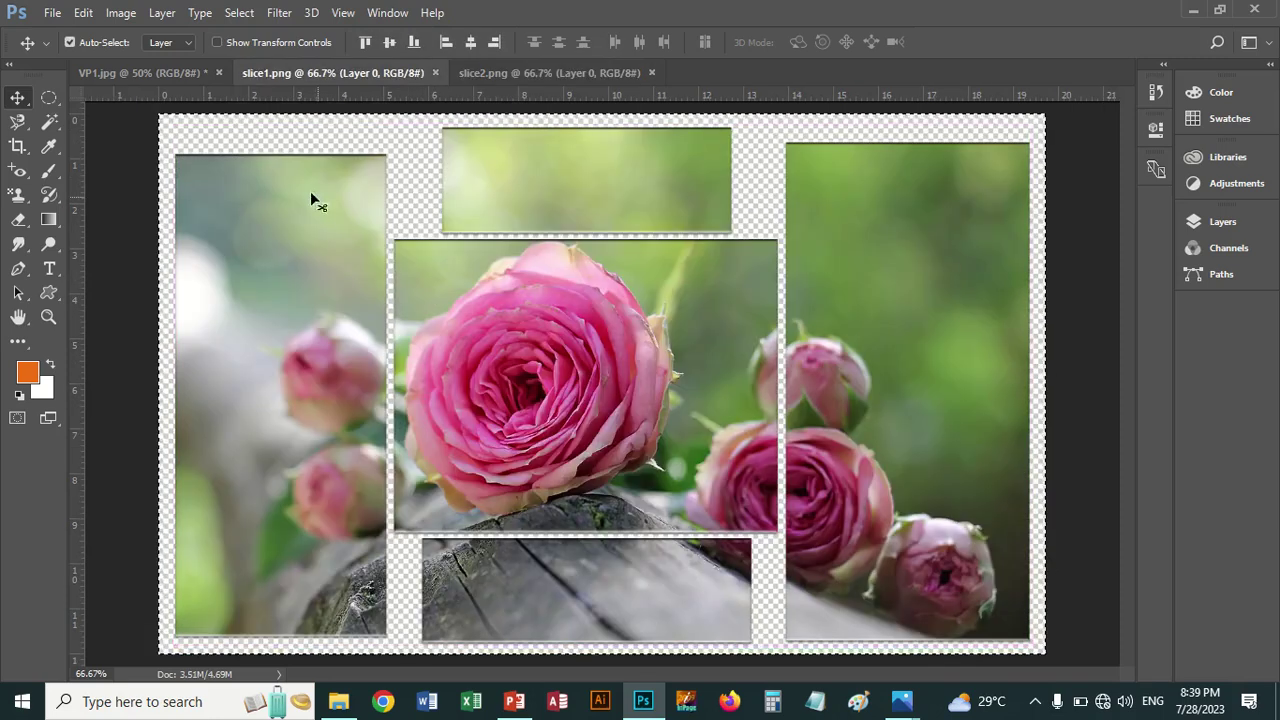
pyautogui.click(187, 73)
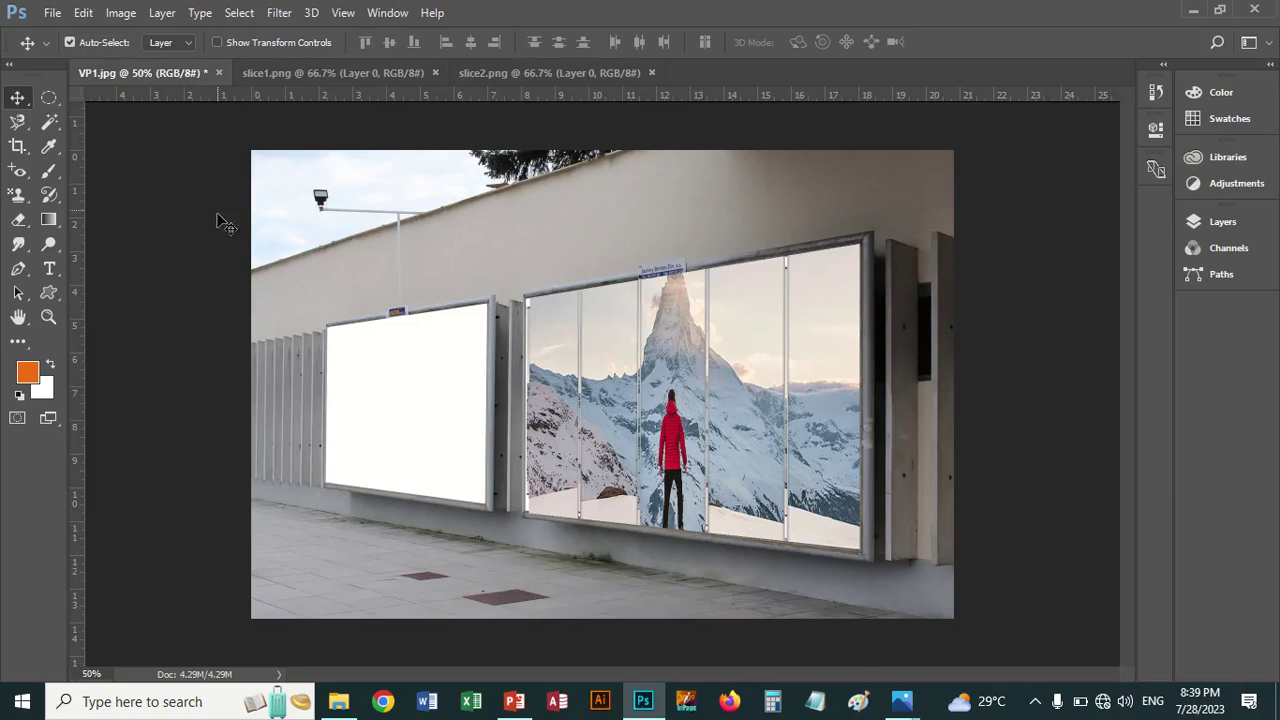
pyautogui.click(52, 13)
pyautogui.moveTo(95, 124)
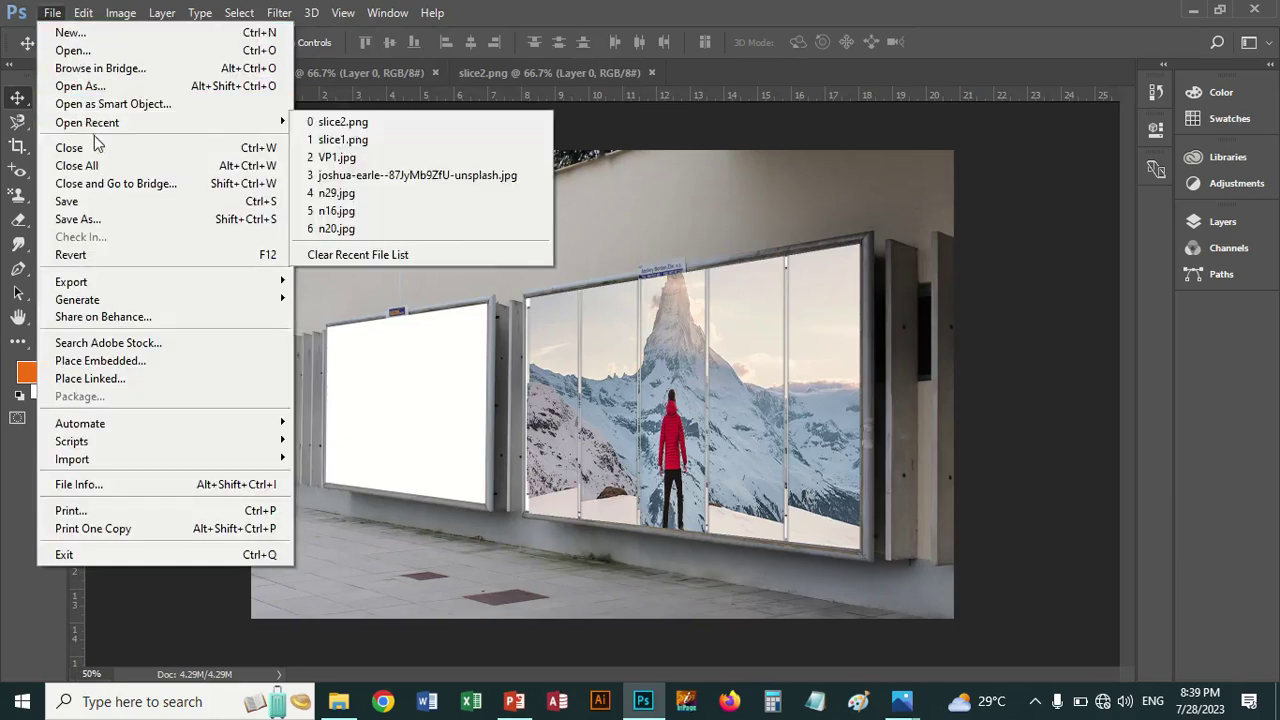
pyautogui.moveTo(279, 13)
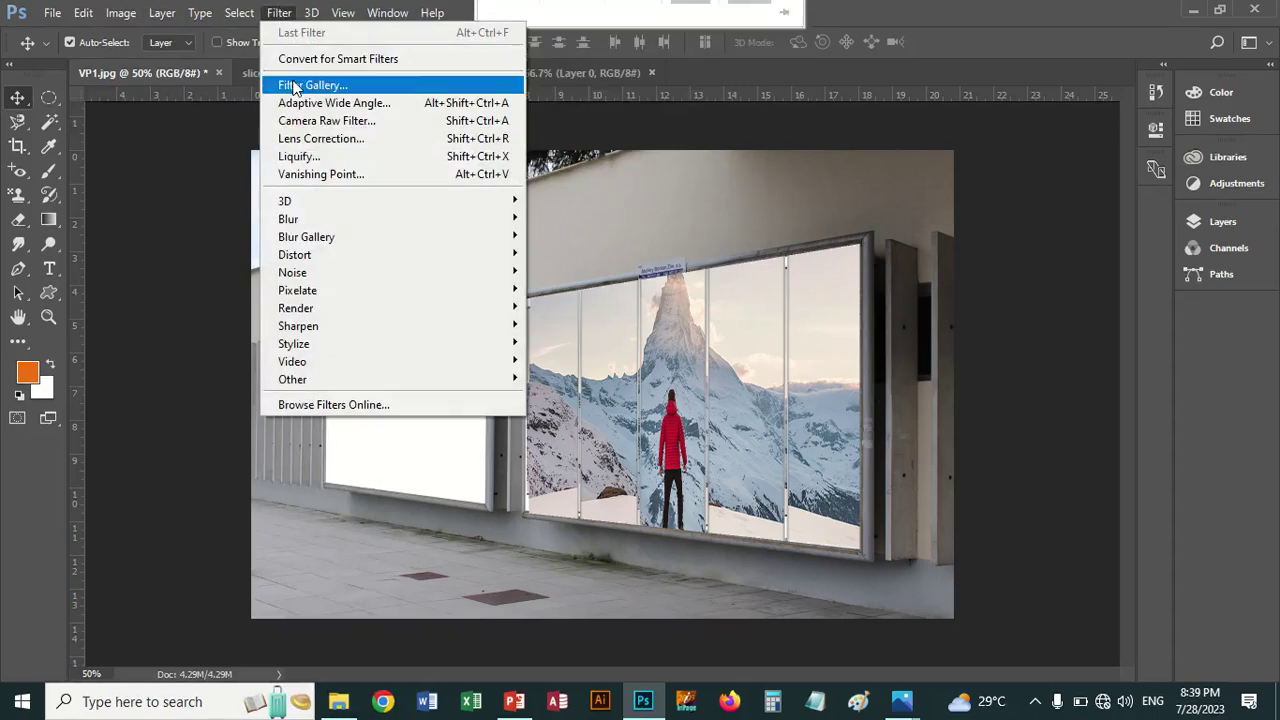
pyautogui.click(312, 176)
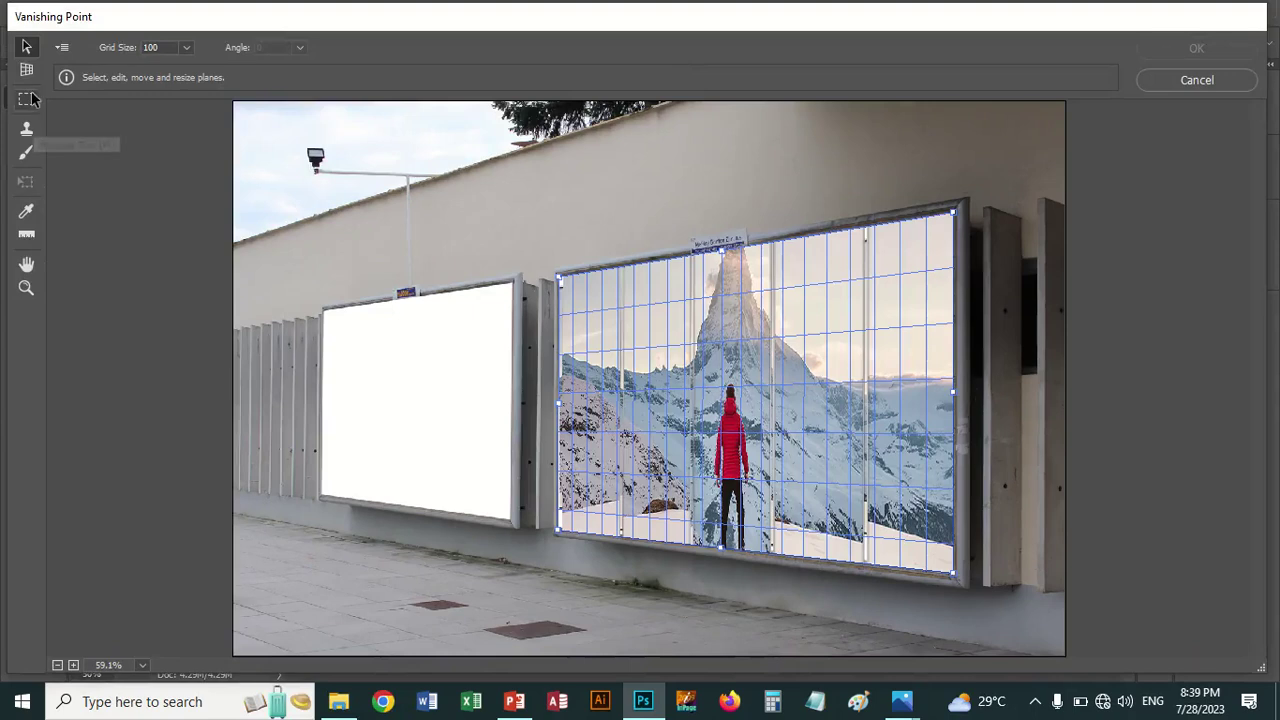
# Create a perspective plane over the four inner corners of the smaller blank billboard
pyautogui.click(27, 70)
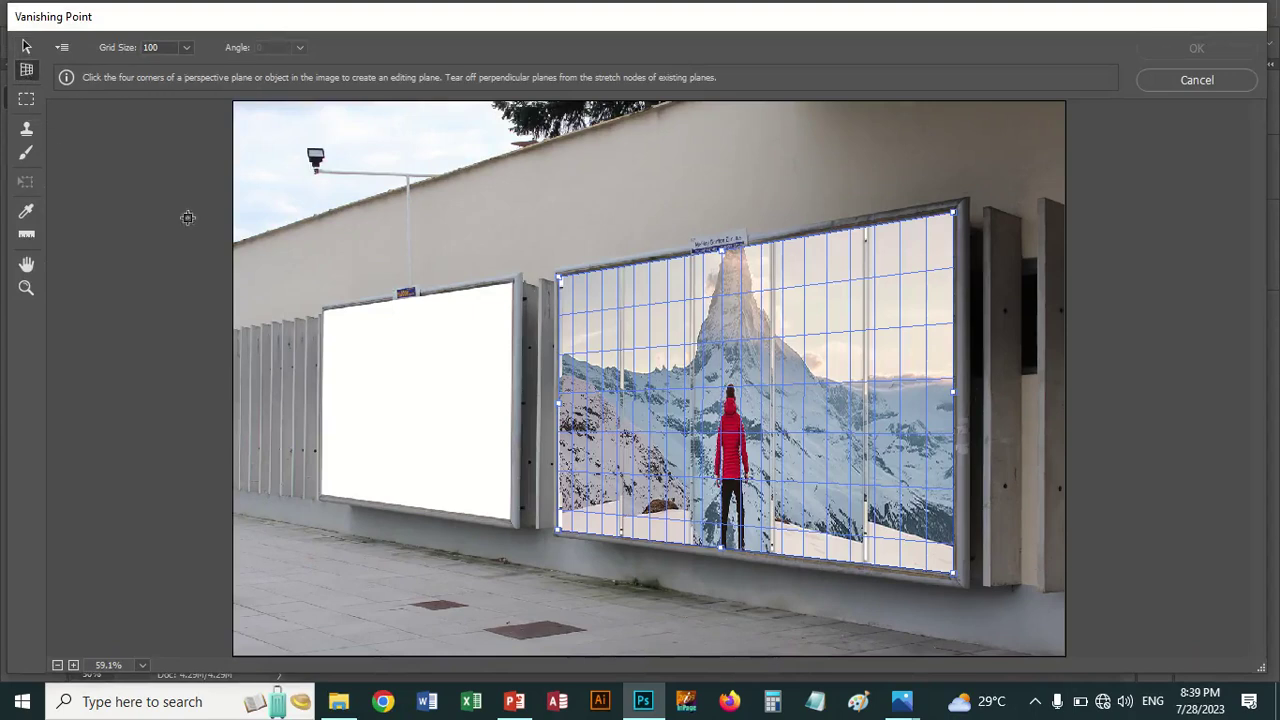
pyautogui.click(322, 312)
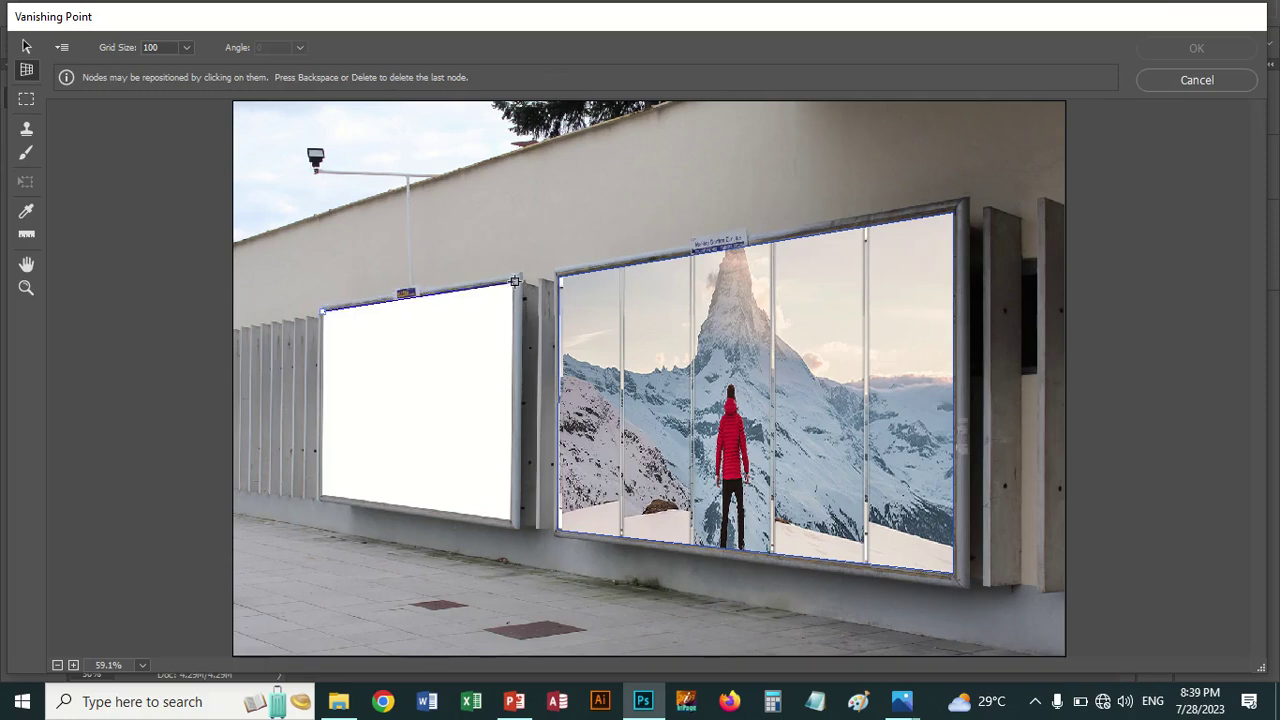
pyautogui.click(510, 521)
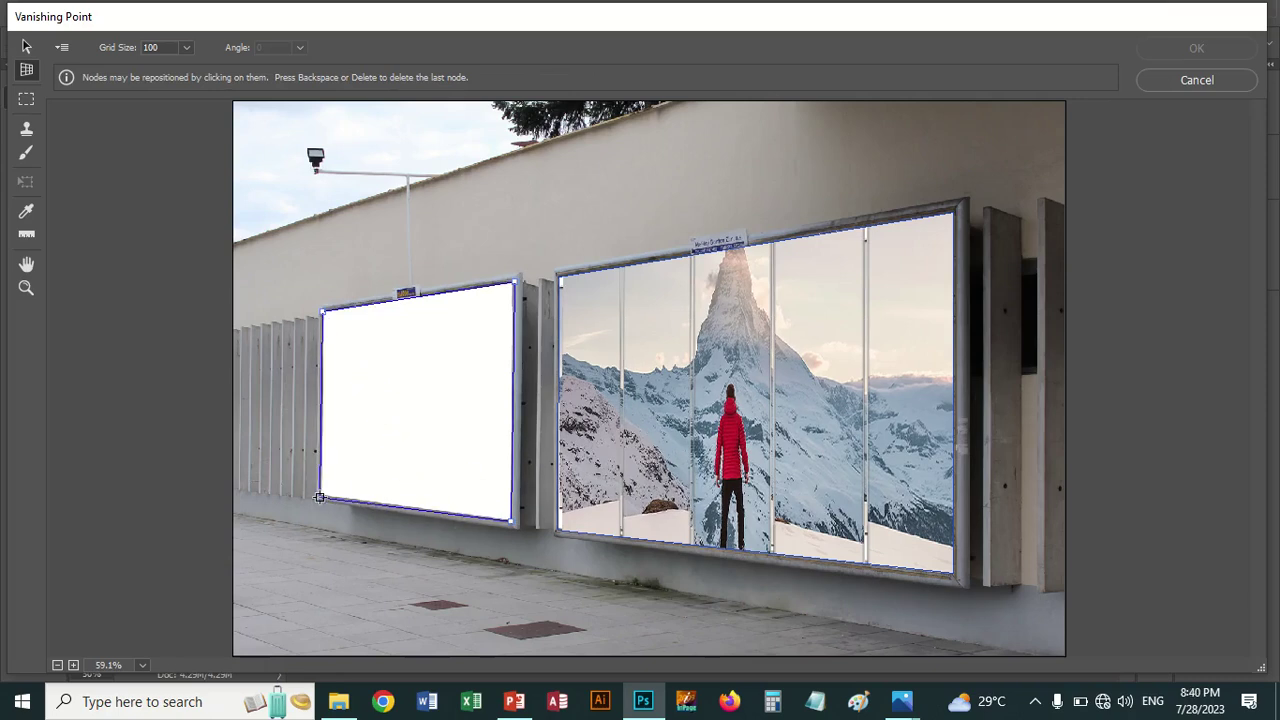
pyautogui.click(324, 498)
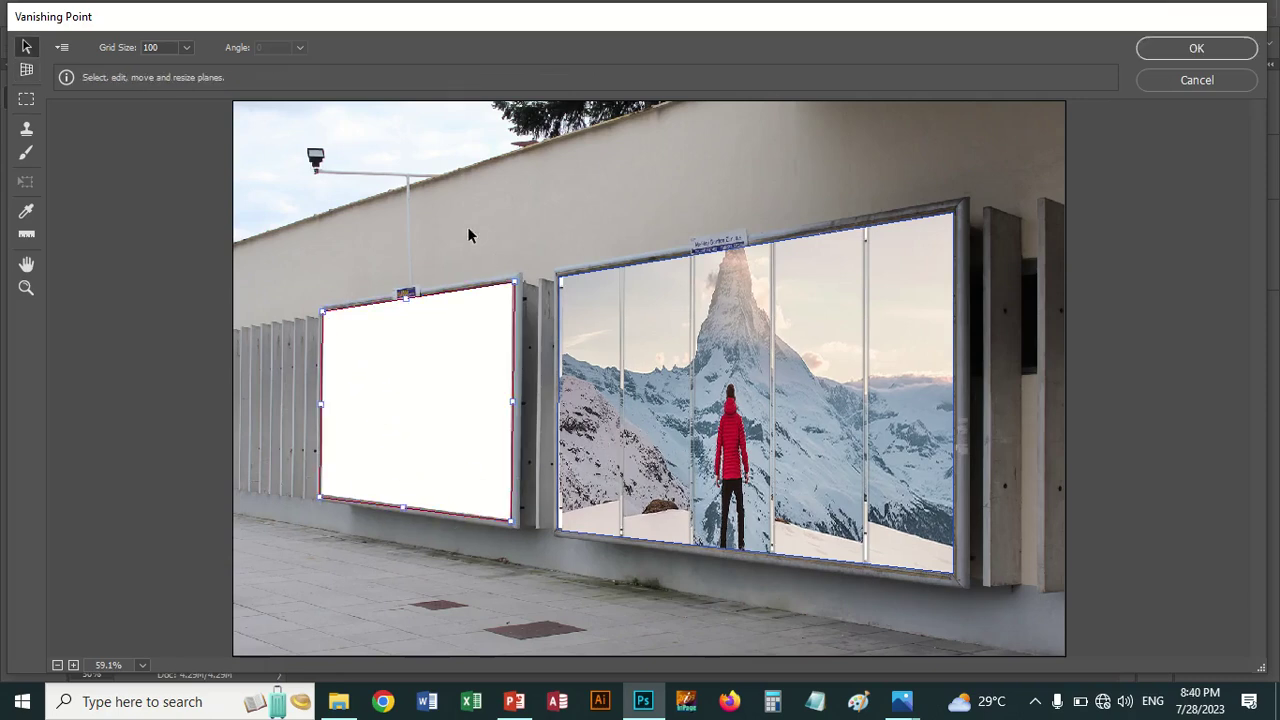
# Paste the copied rose image, scale it down from its center, and move it into the smaller billboard's perspective plane
pyautogui.hotkey('ctrl', 'v')
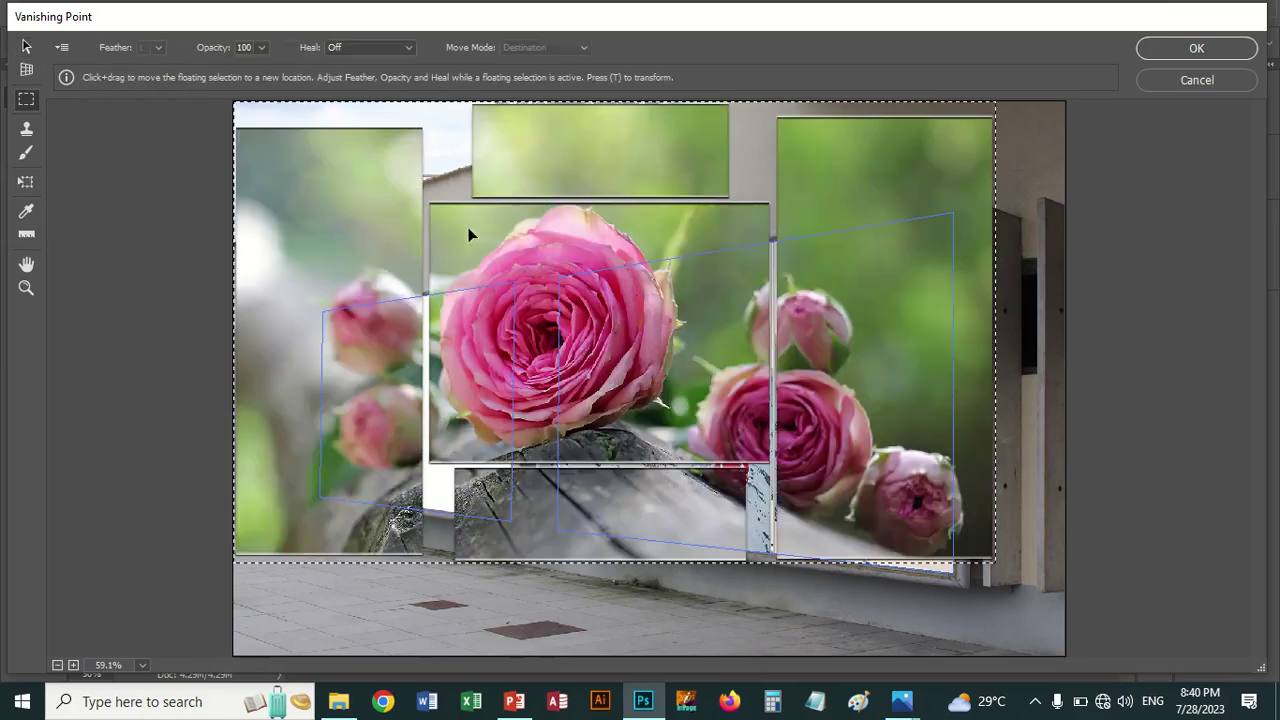
pyautogui.click(26, 185)
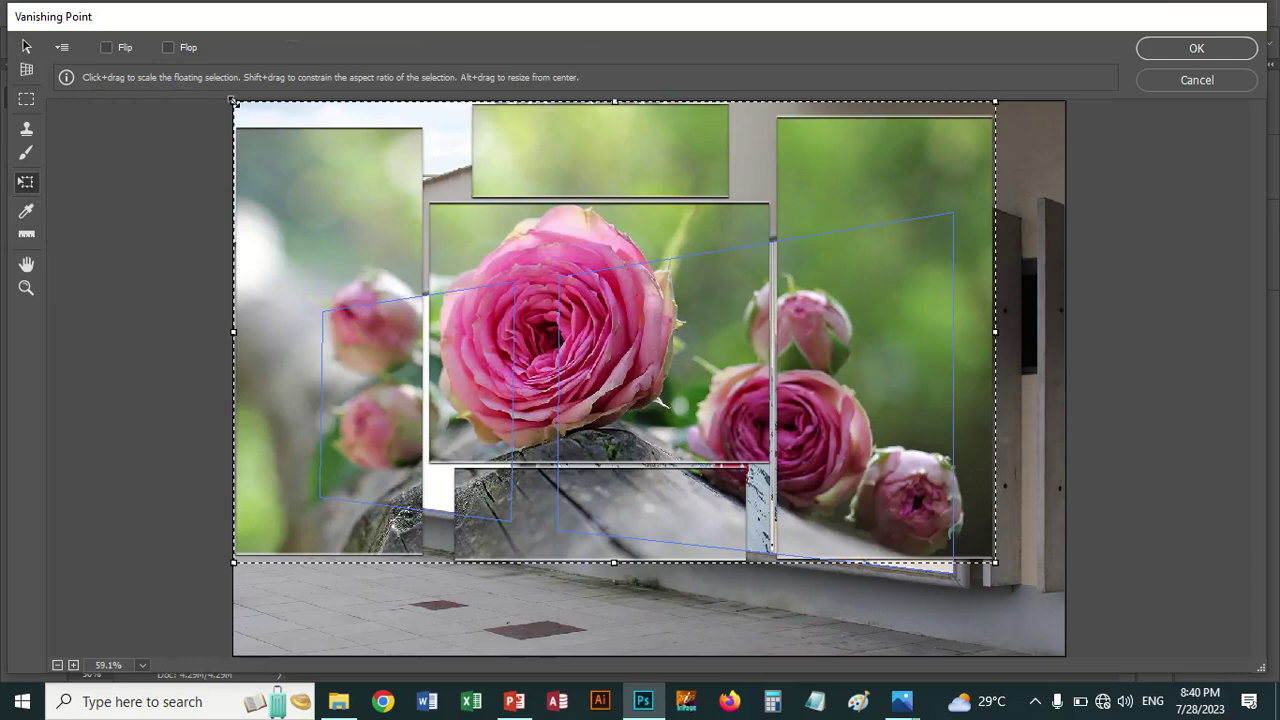
pyautogui.keyDown('alt'); pyautogui.moveTo(233, 101); pyautogui.dragTo(441, 275); pyautogui.keyUp('alt')
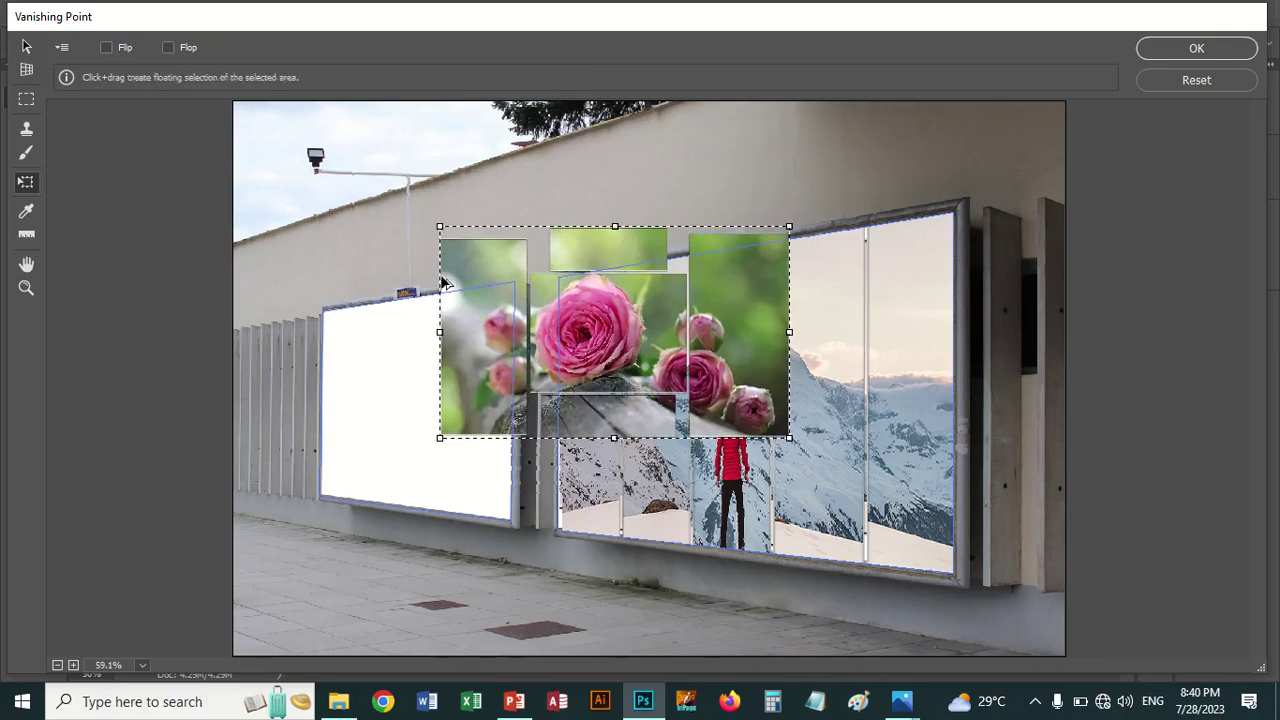
pyautogui.moveTo(652, 352); pyautogui.dragTo(468, 413)
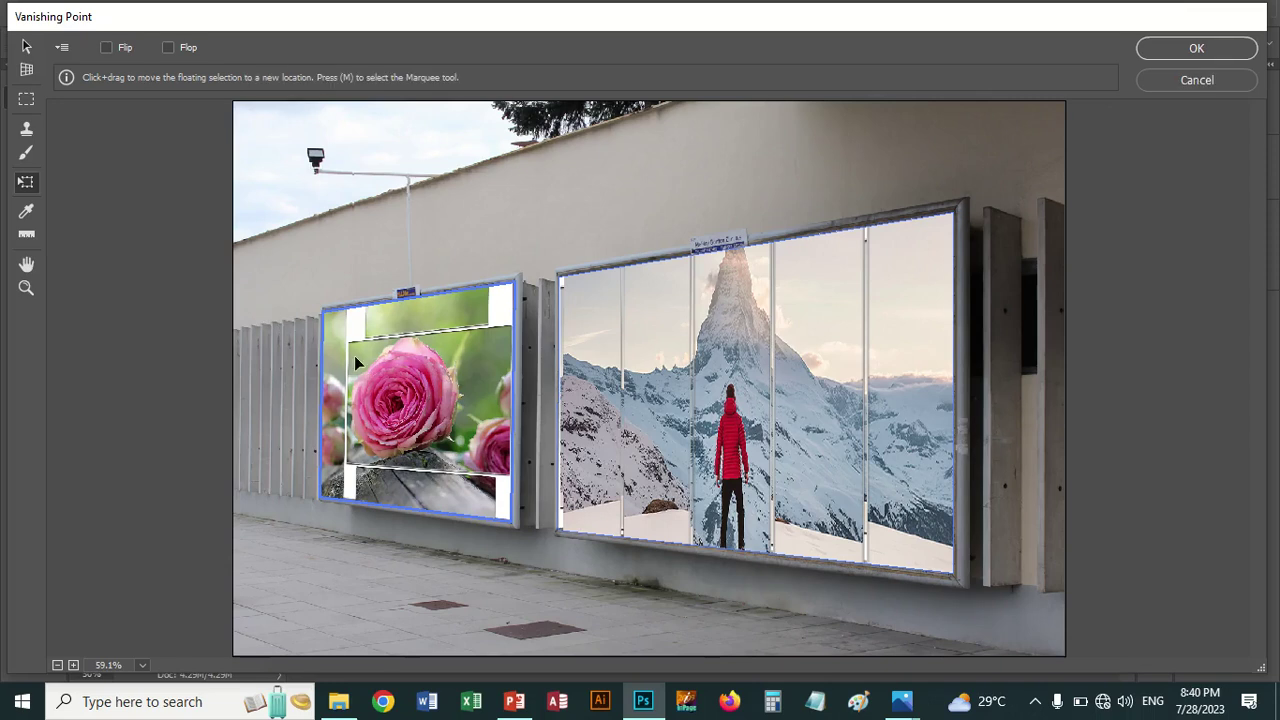
# Resize and reposition the rose image to fill the smaller billboard from edge to edge, and apply the Vanishing Point filter
pyautogui.moveTo(360, 360); pyautogui.dragTo(418, 372)
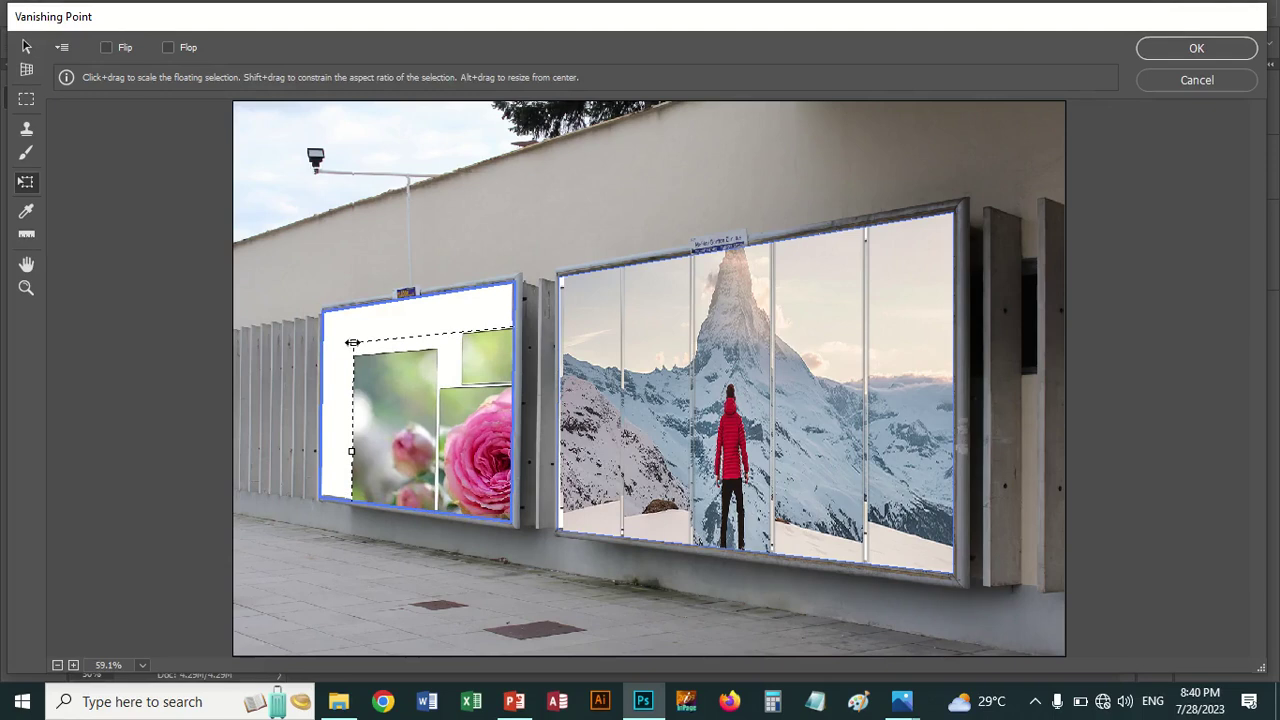
pyautogui.moveTo(350, 449); pyautogui.dragTo(379, 447)
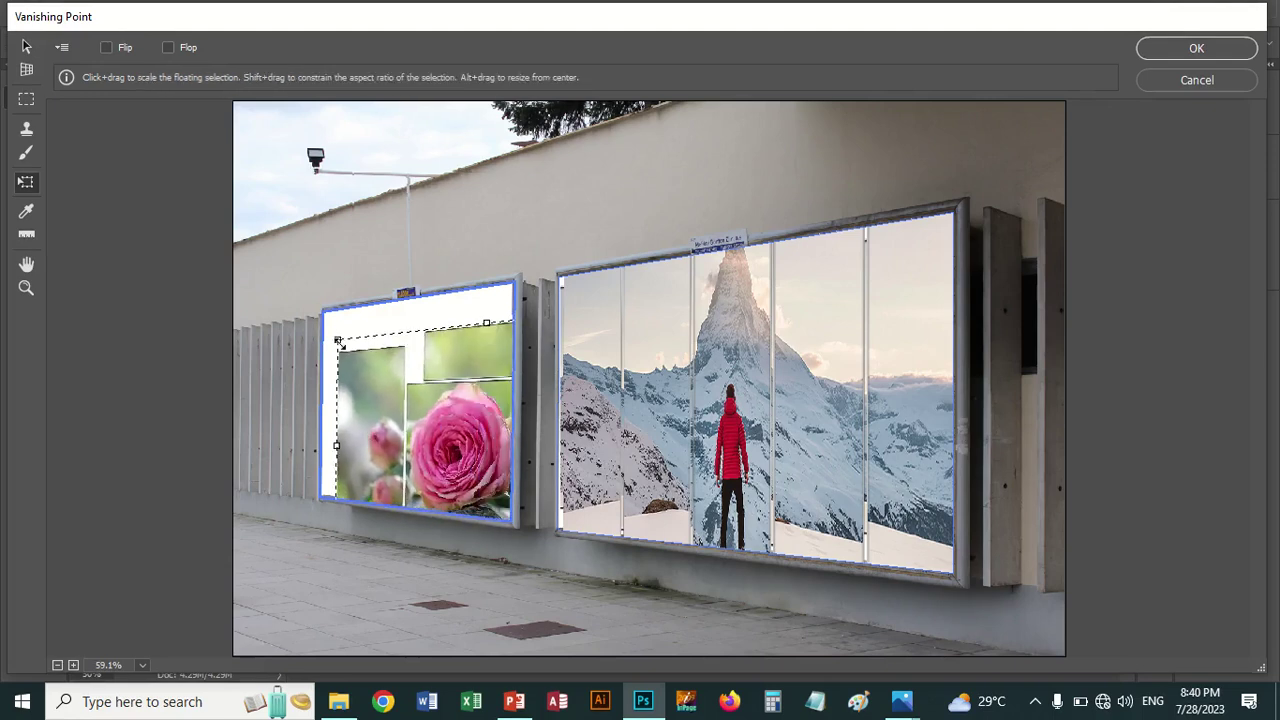
pyautogui.moveTo(338, 338)
pyautogui.mouseDown()
pyautogui.moveTo(426, 420)
pyautogui.moveTo(361, 348)
pyautogui.mouseUp()
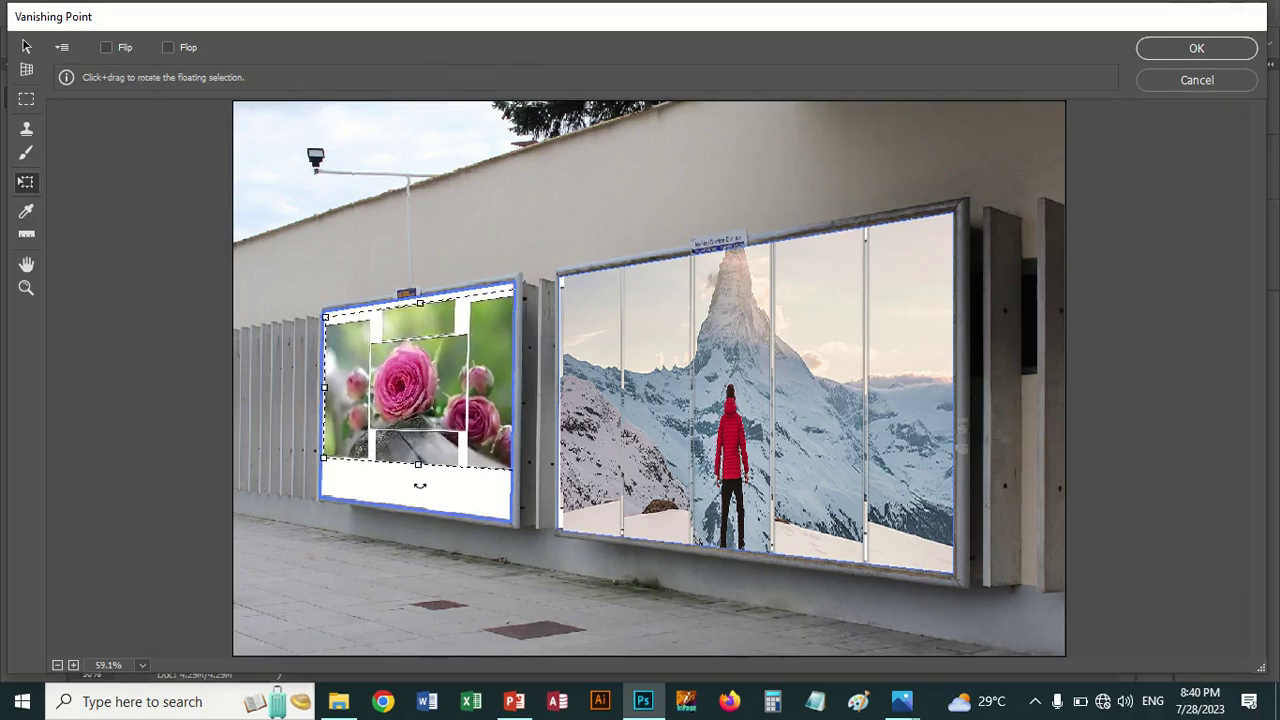
pyautogui.moveTo(459, 455); pyautogui.dragTo(433, 449)
pyautogui.moveTo(486, 388)
pyautogui.mouseDown()
pyautogui.moveTo(441, 388)
pyautogui.moveTo(503, 380)
pyautogui.mouseUp()
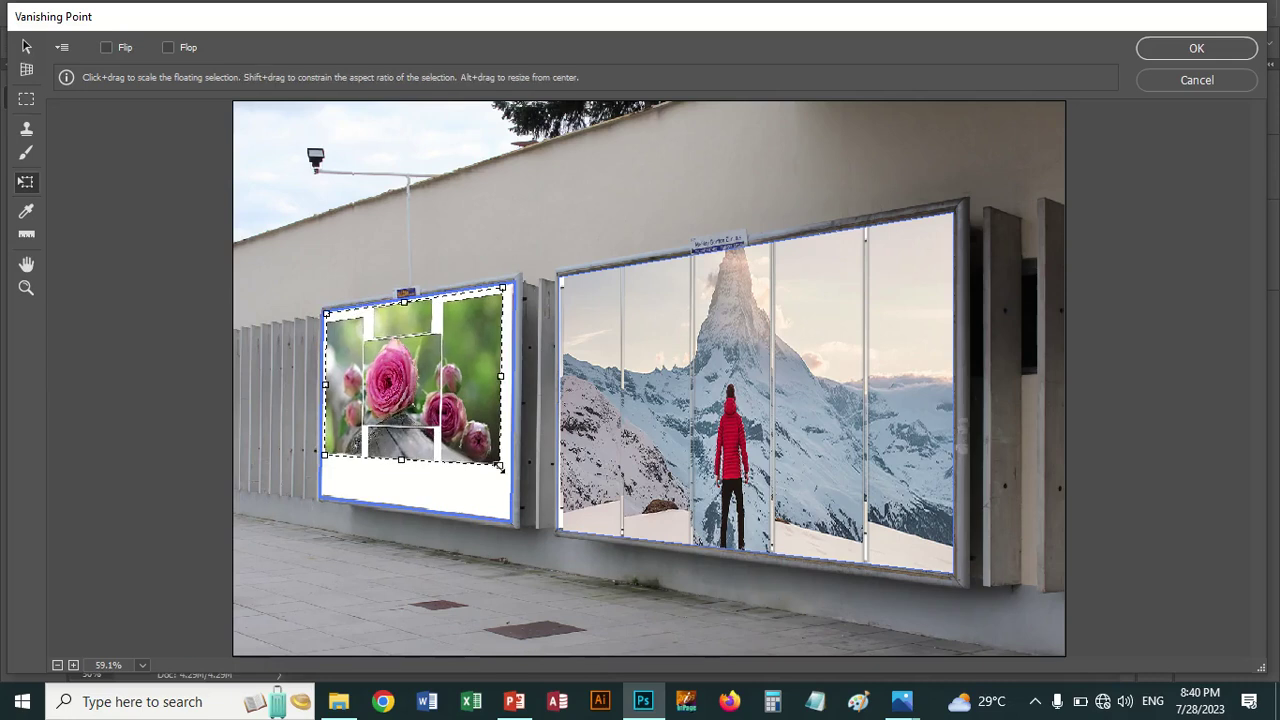
pyautogui.moveTo(500, 467); pyautogui.dragTo(508, 521)
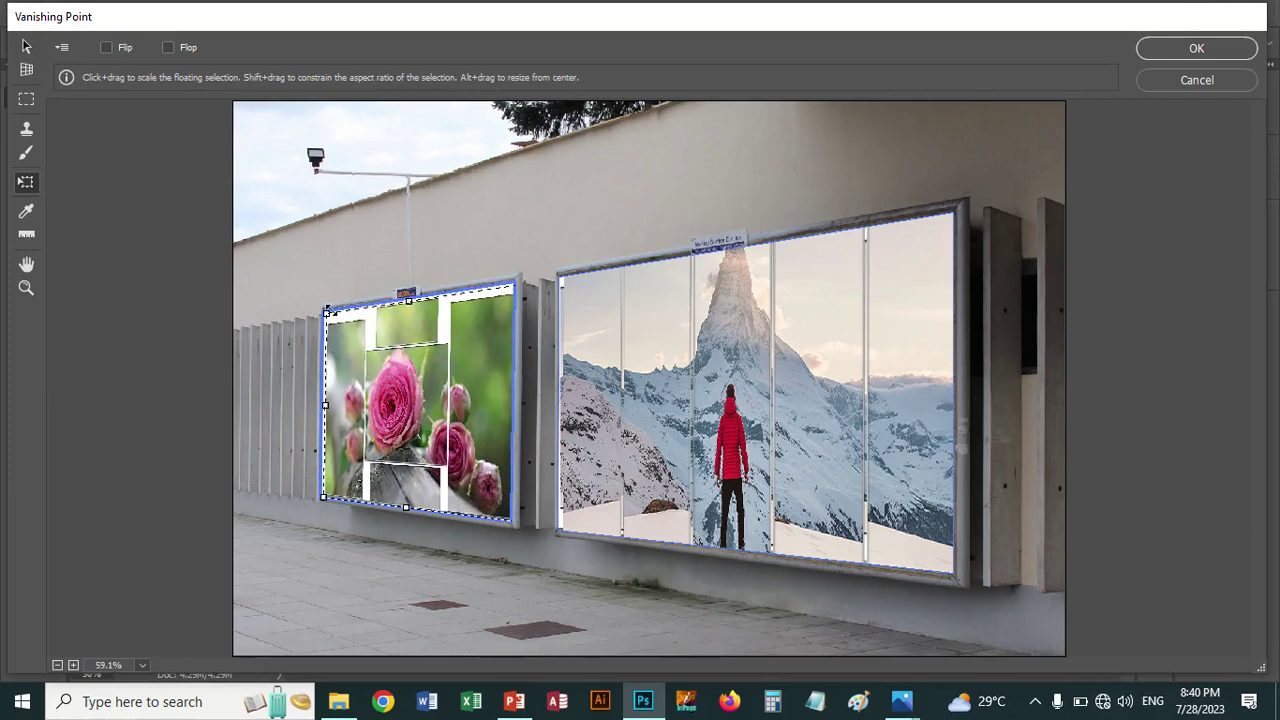
pyautogui.moveTo(327, 314)
pyautogui.mouseDown()
pyautogui.moveTo(345, 333)
pyautogui.moveTo(323, 311)
pyautogui.mouseUp()
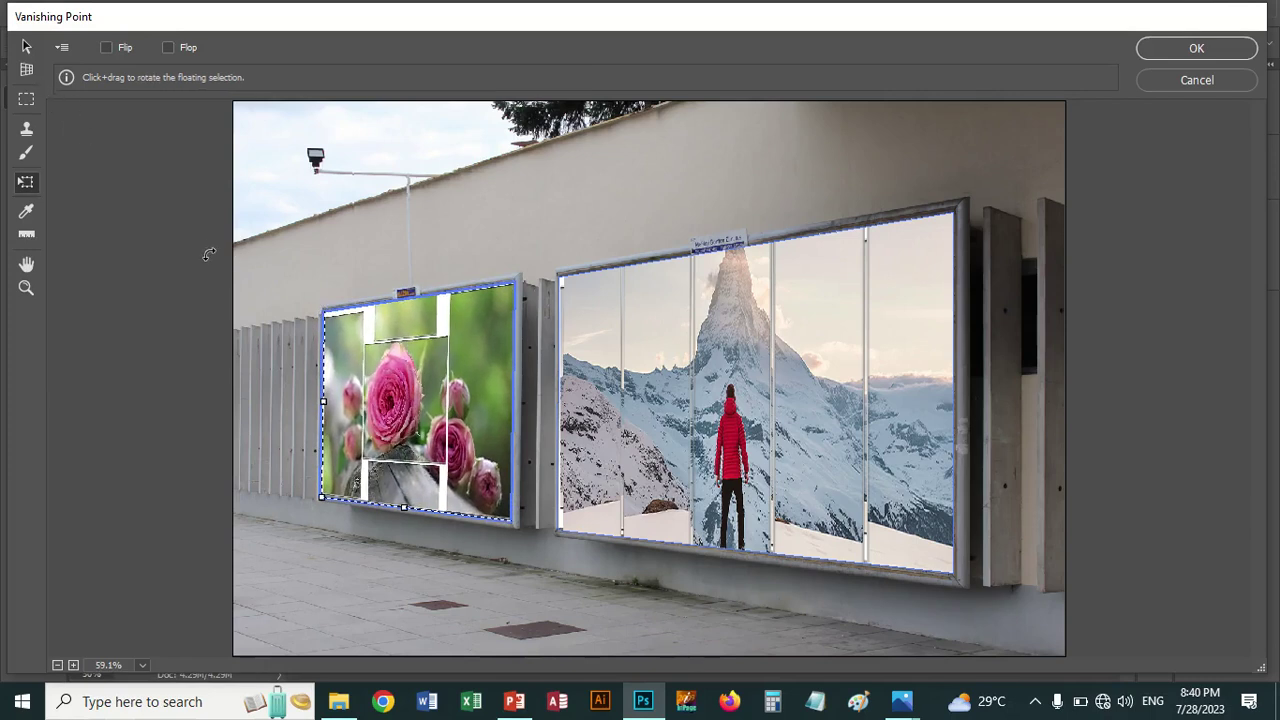
pyautogui.press('Return')
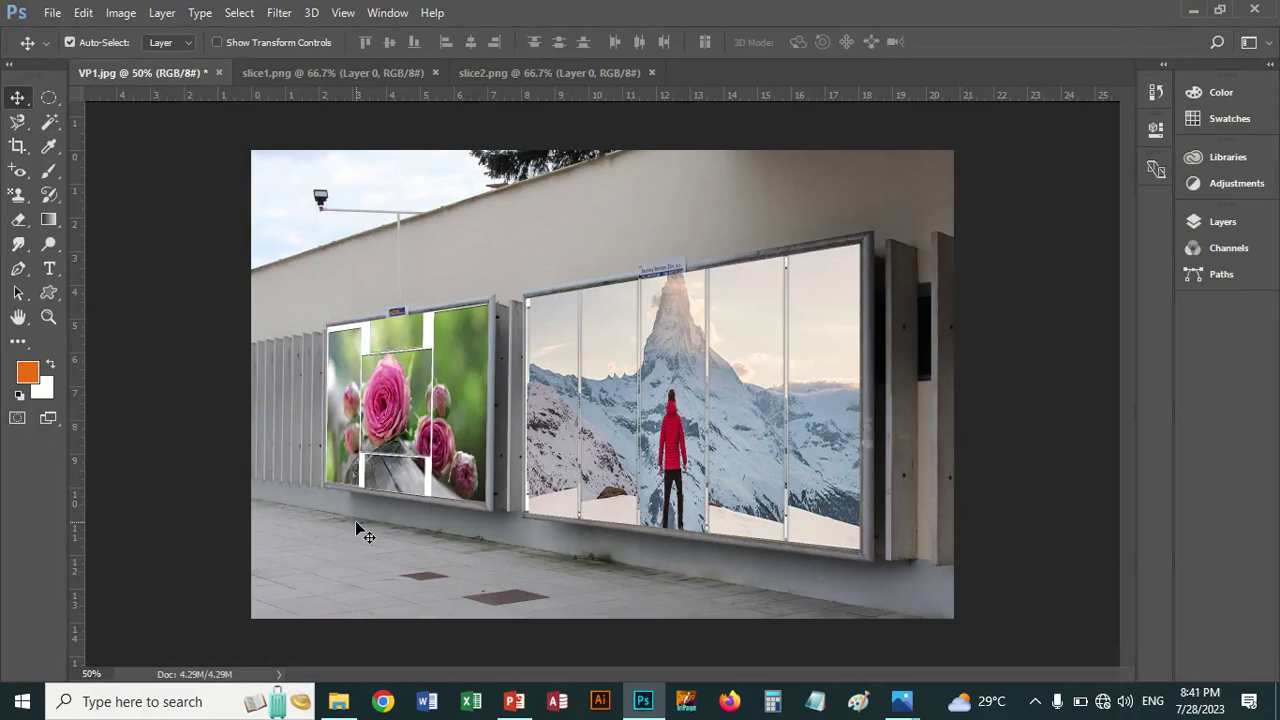
# Close VP1.jpg without saving, close slice1.png and slice2.png, and open the recent file n20.jpg
pyautogui.click(219, 72)
pyautogui.click(652, 280)
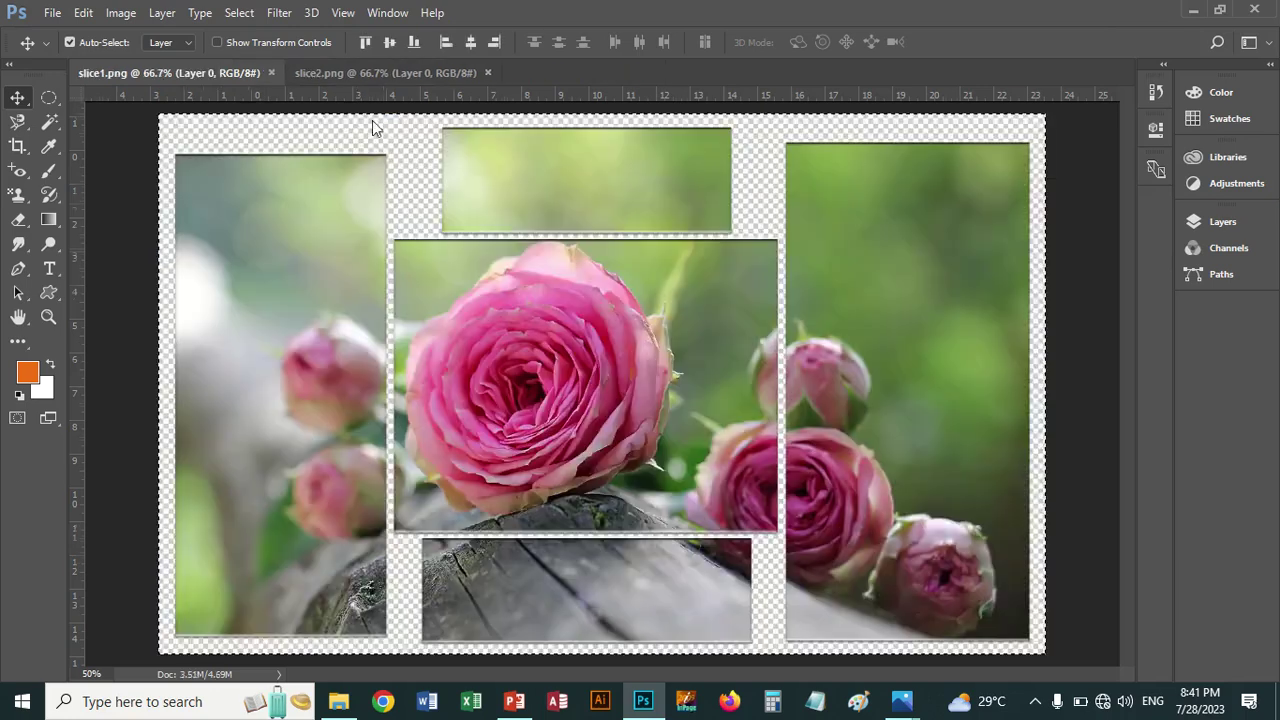
pyautogui.click(271, 73)
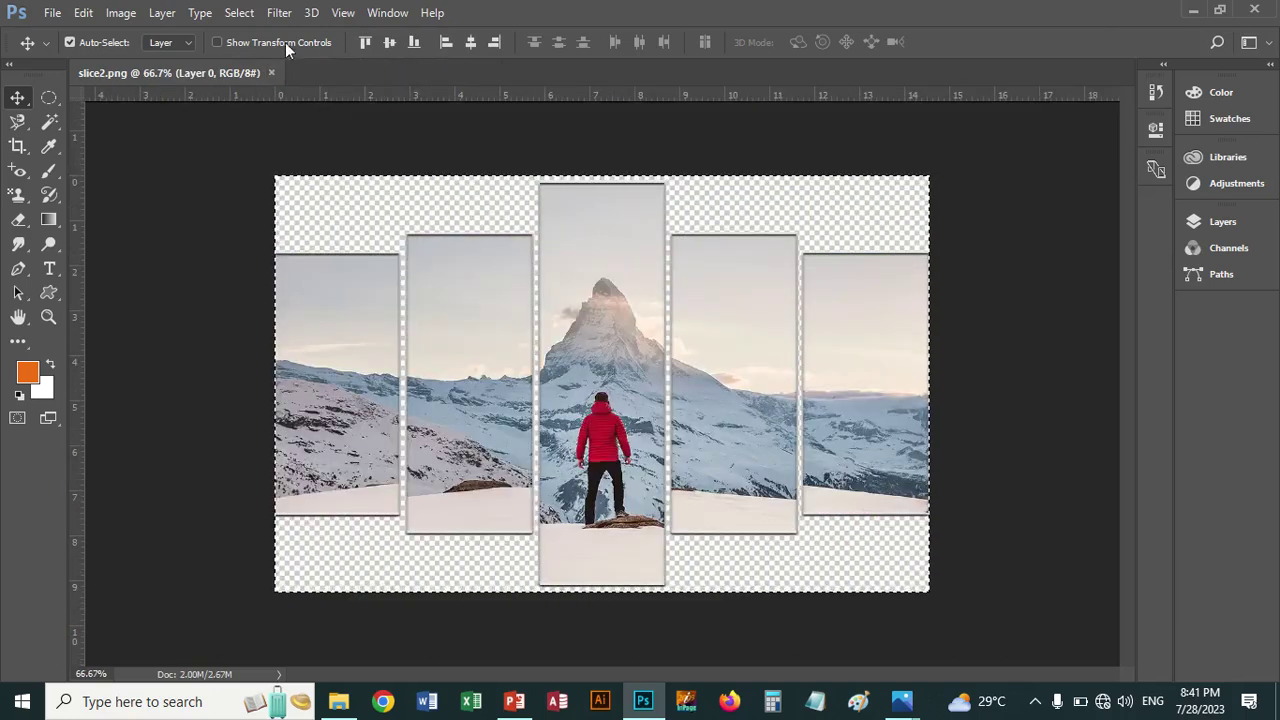
pyautogui.click(271, 73)
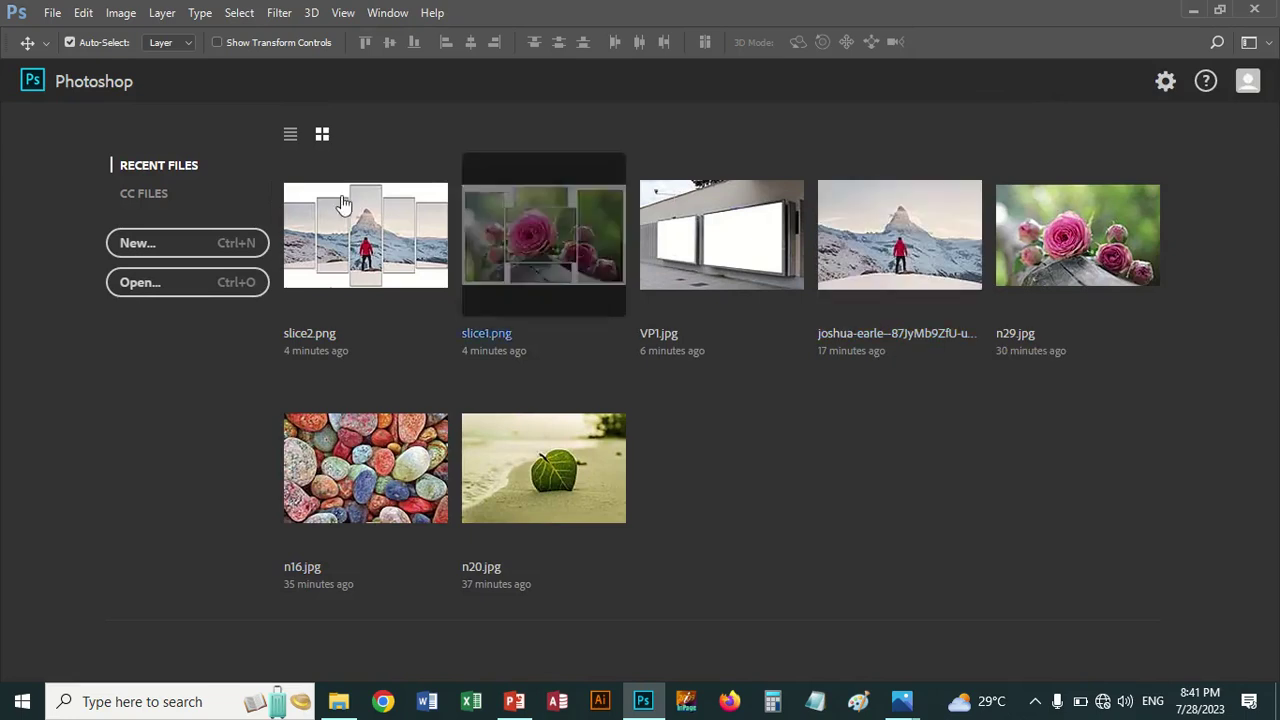
pyautogui.click(536, 483)
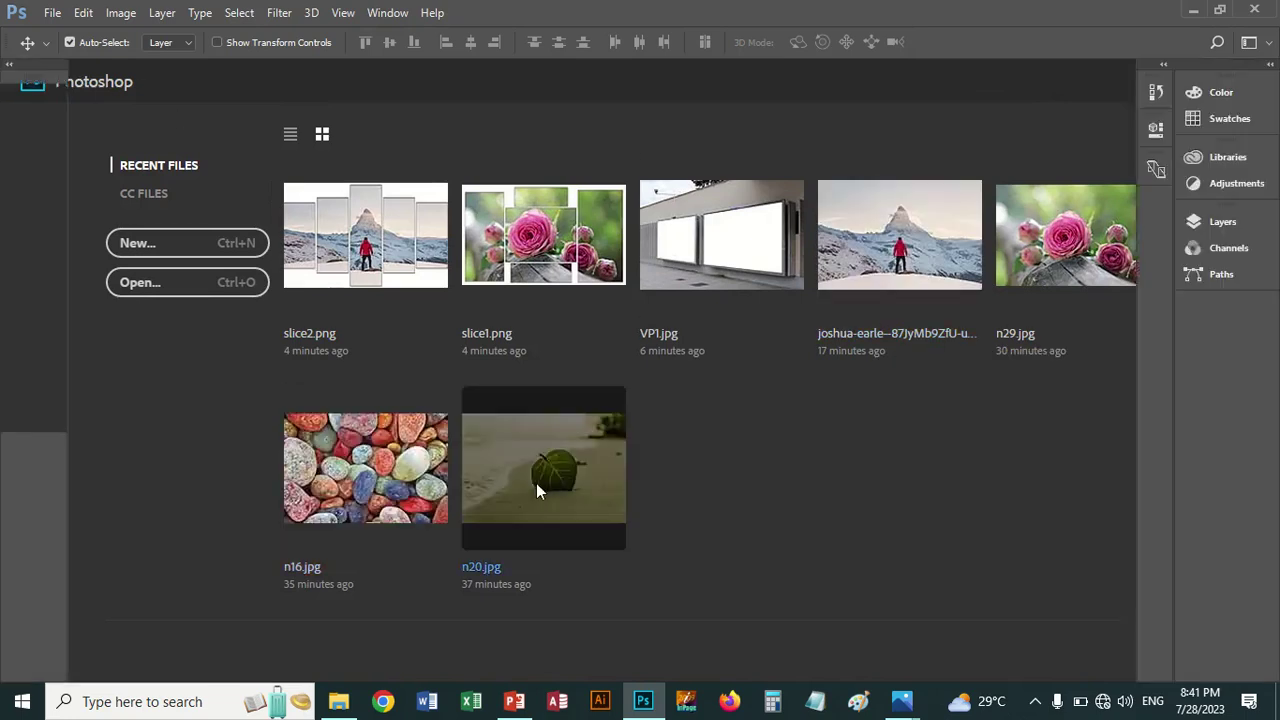
# Open VP5 from the Vanishing Point folder inside the Adobe Photoshop Syllabus' Photo Effects folder, reached through the Std-TLCC Syllabas-2023 desktop shortcut
pyautogui.click(52, 13)
pyautogui.click(71, 52)
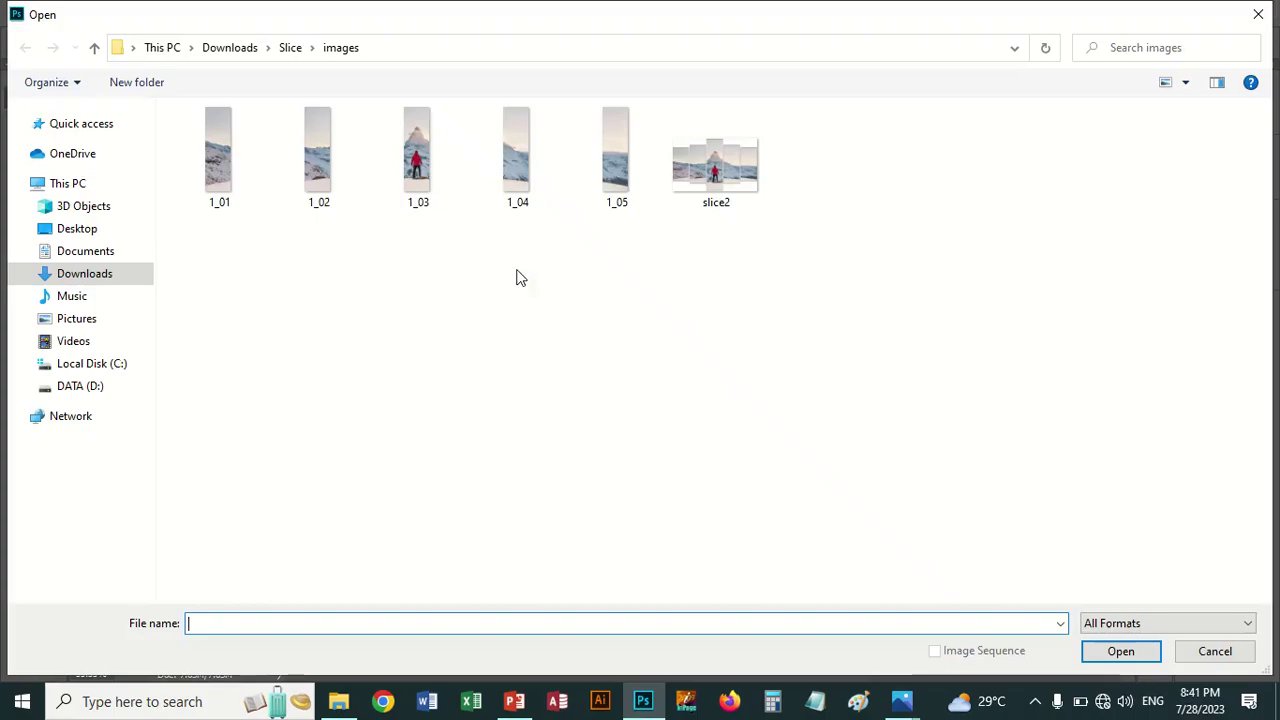
pyautogui.click(88, 231)
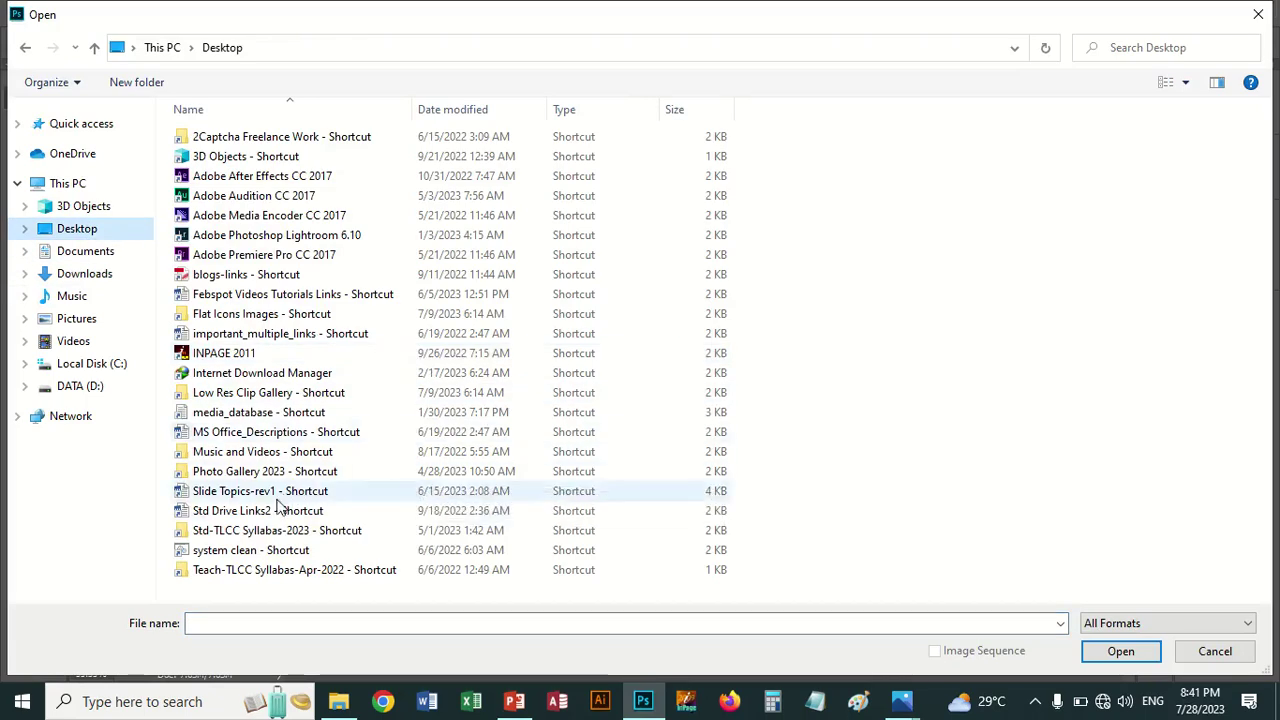
pyautogui.click(249, 533)
pyautogui.doubleClick(249, 533)
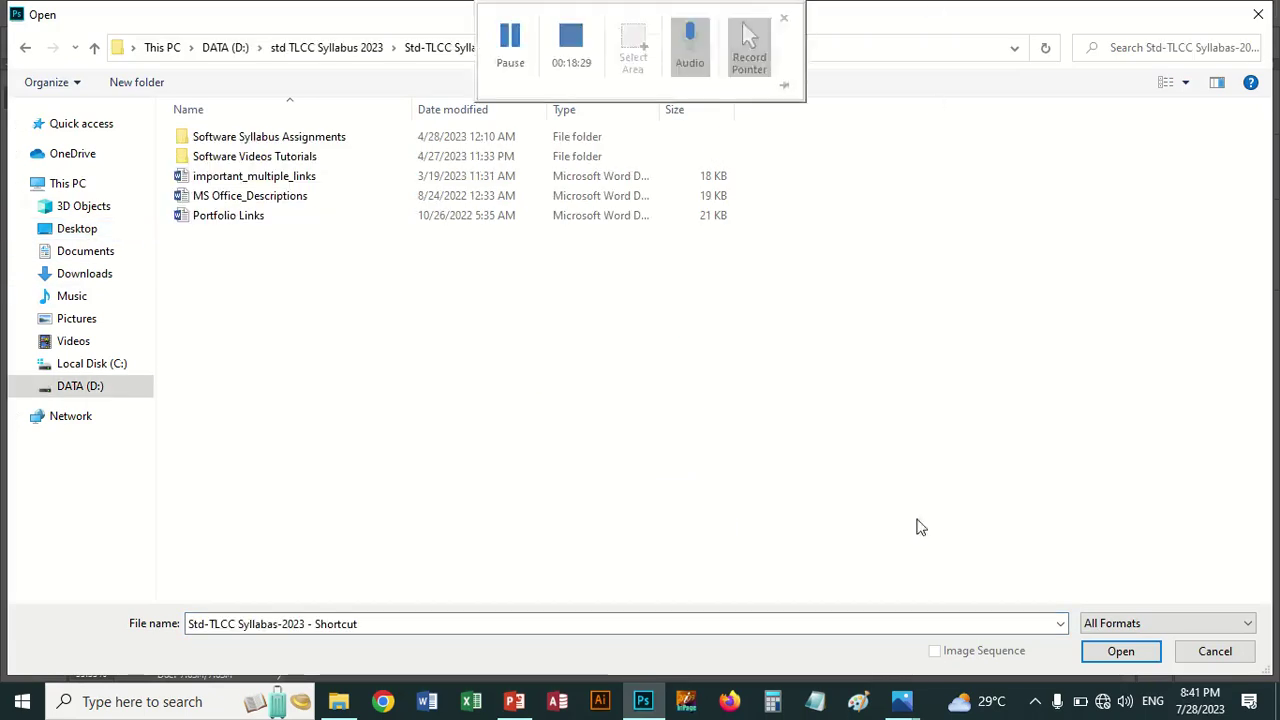
pyautogui.doubleClick(249, 137)
pyautogui.doubleClick(250, 177)
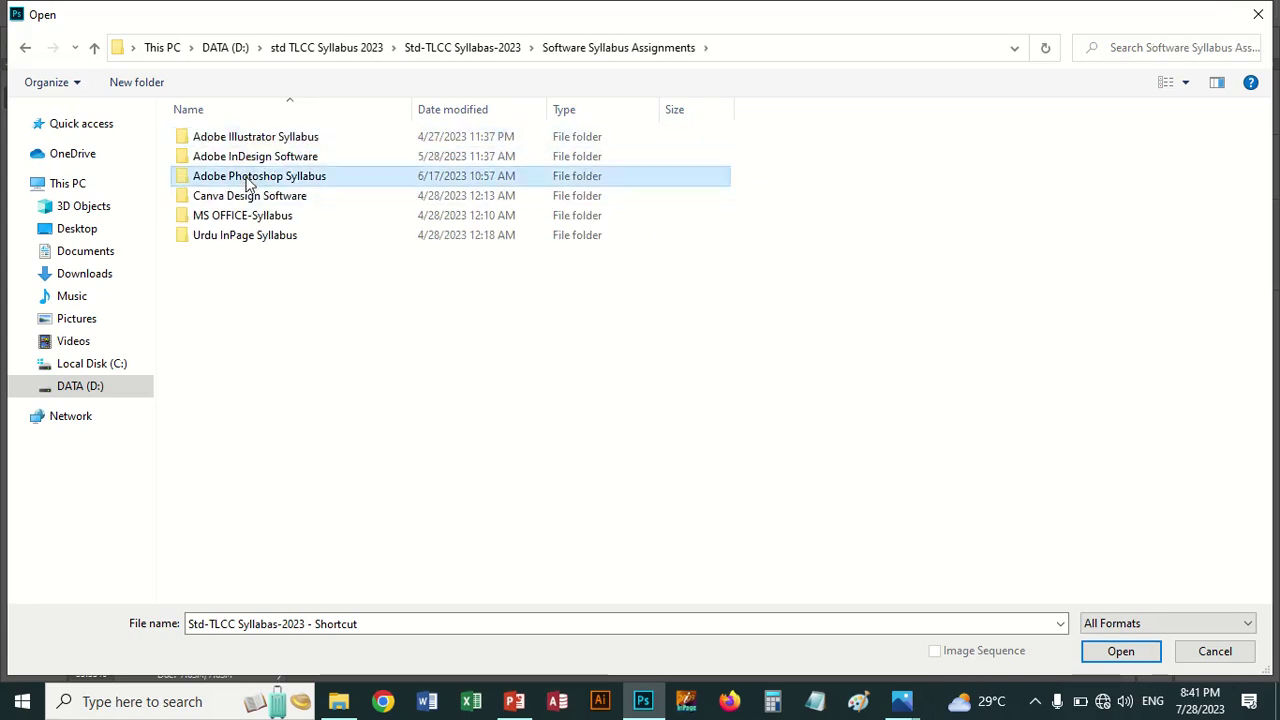
pyautogui.doubleClick(245, 335)
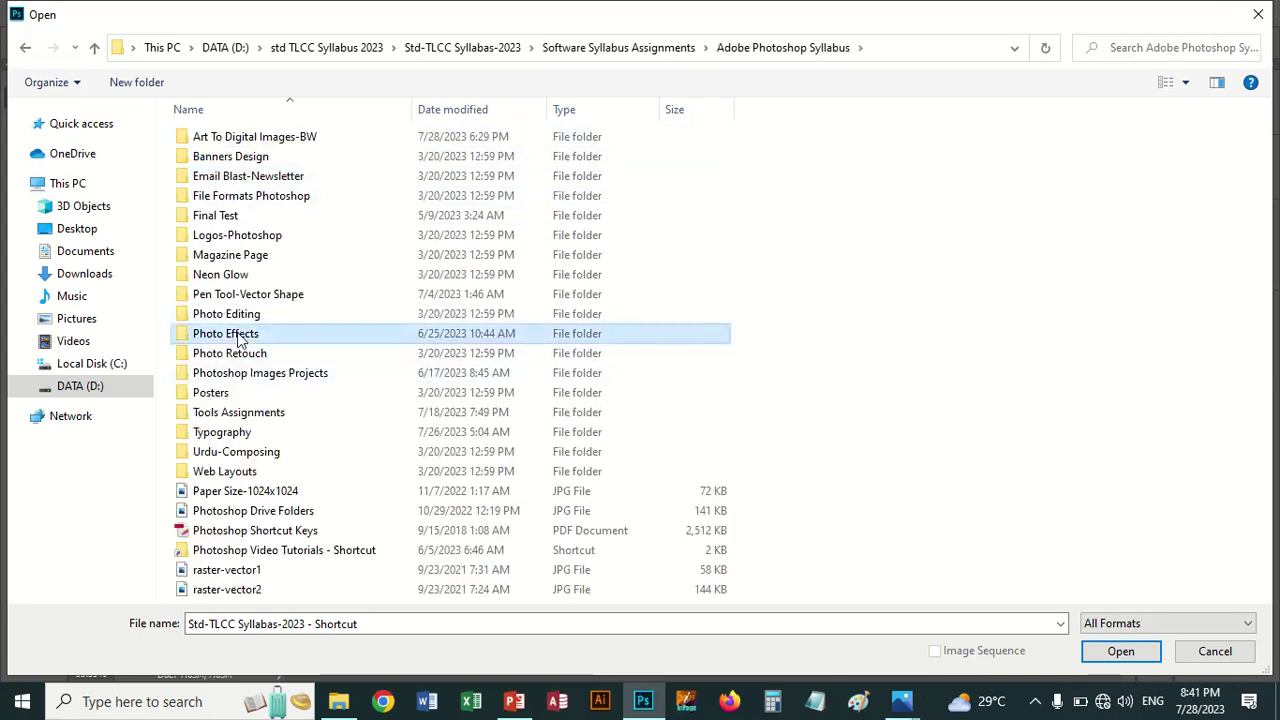
pyautogui.click(258, 303)
pyautogui.doubleClick(258, 303)
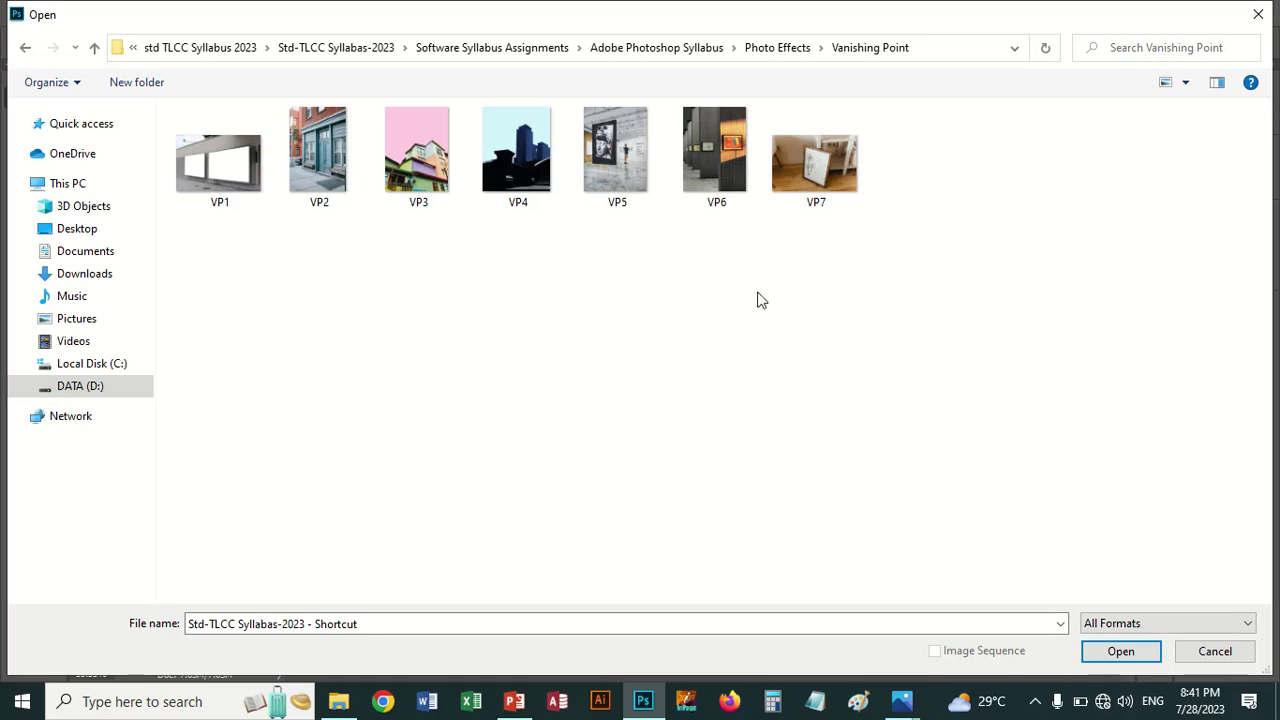
pyautogui.doubleClick(634, 174)
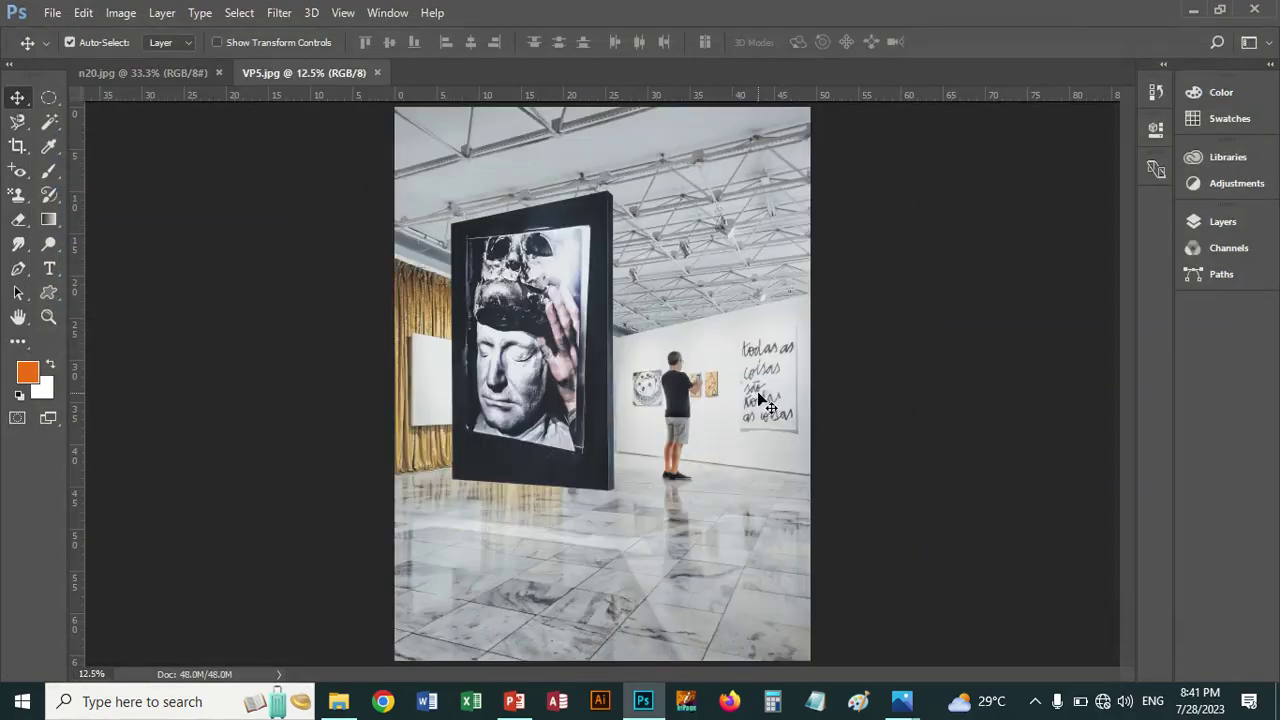
# Open VP7 from the same Vanishing Point folder
pyautogui.click(52, 12)
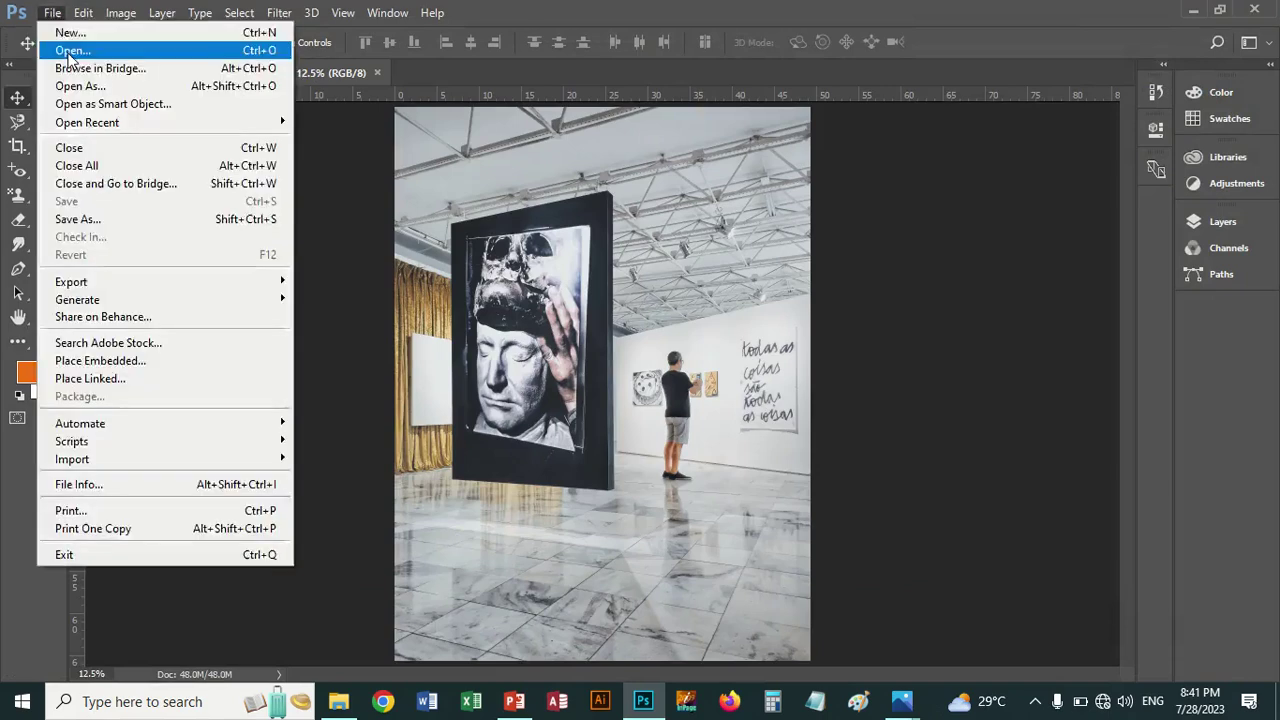
pyautogui.press('Escape')
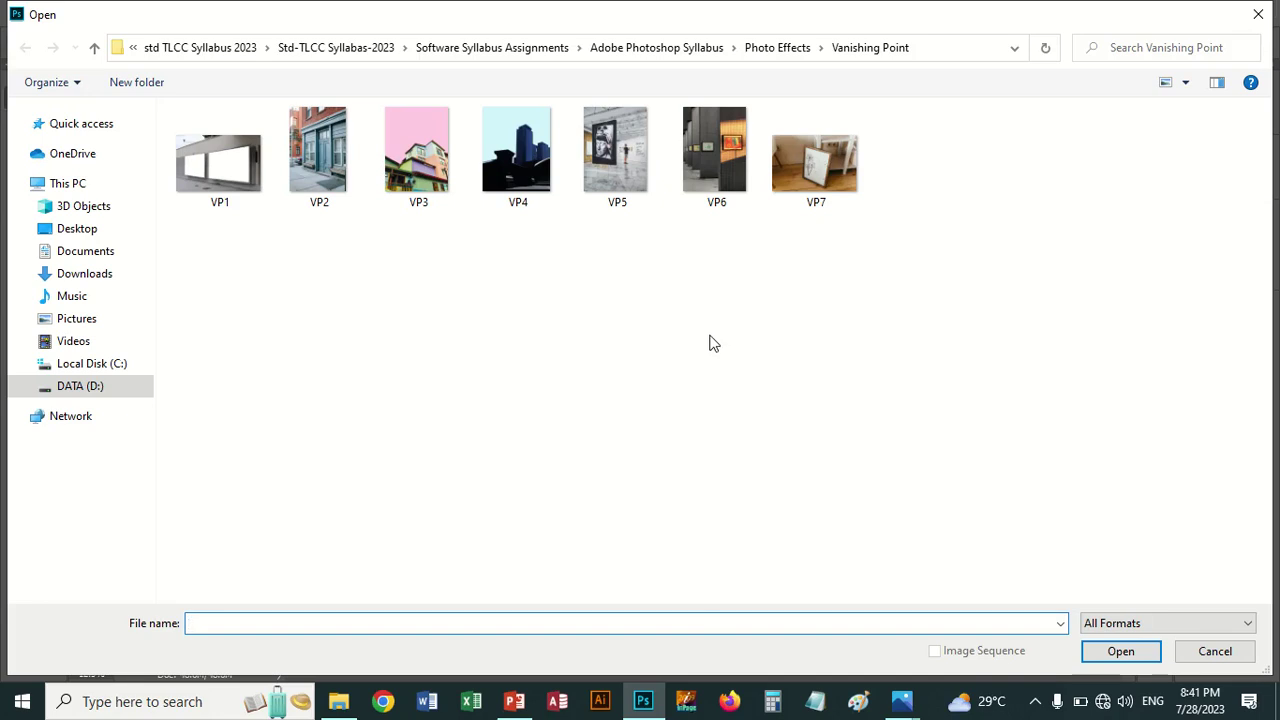
pyautogui.doubleClick(799, 173)
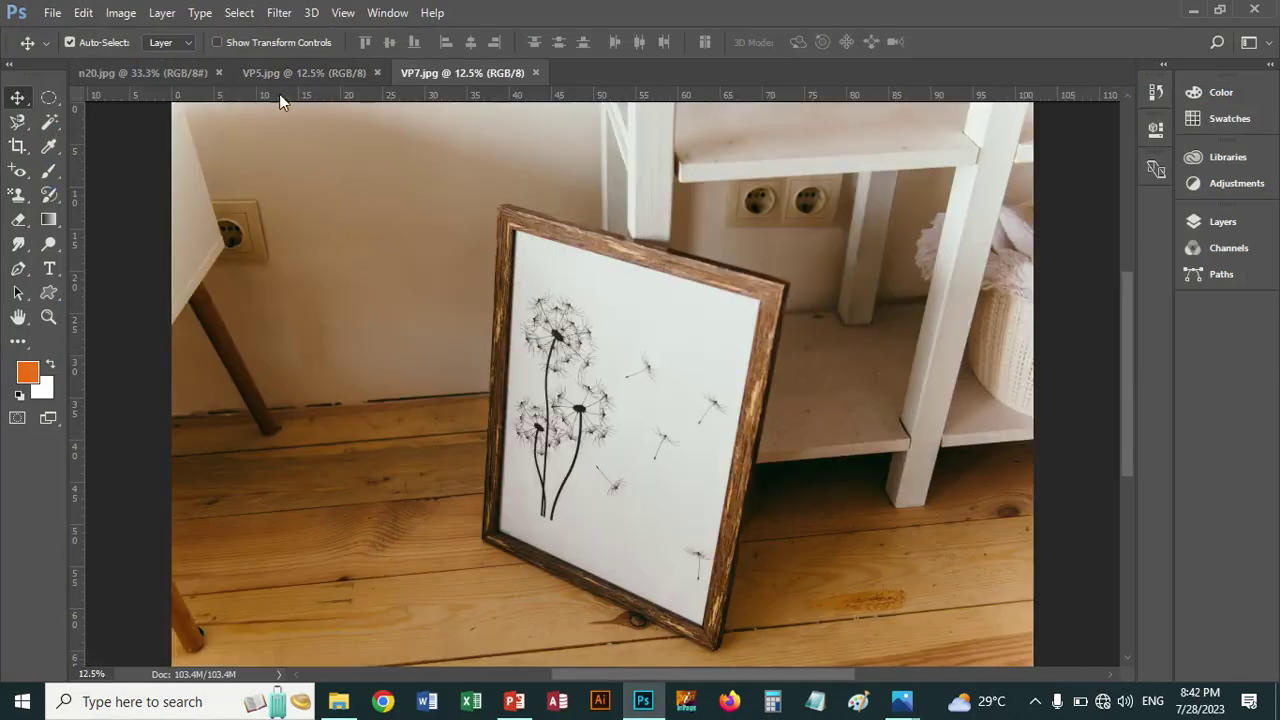
# In n20.jpg, select a full-height rectangular area around the leaf with the Rectangular Marquee tool
pyautogui.click(166, 72)
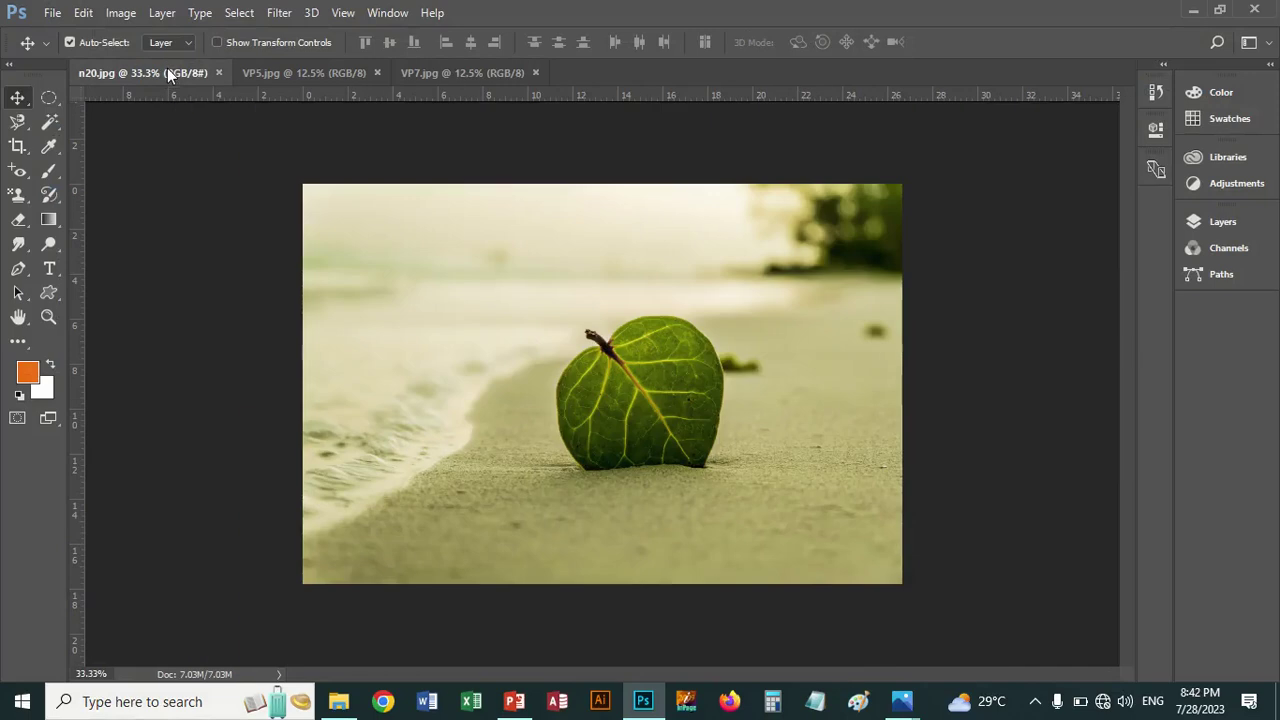
pyautogui.click(49, 97)
pyautogui.click(100, 96)
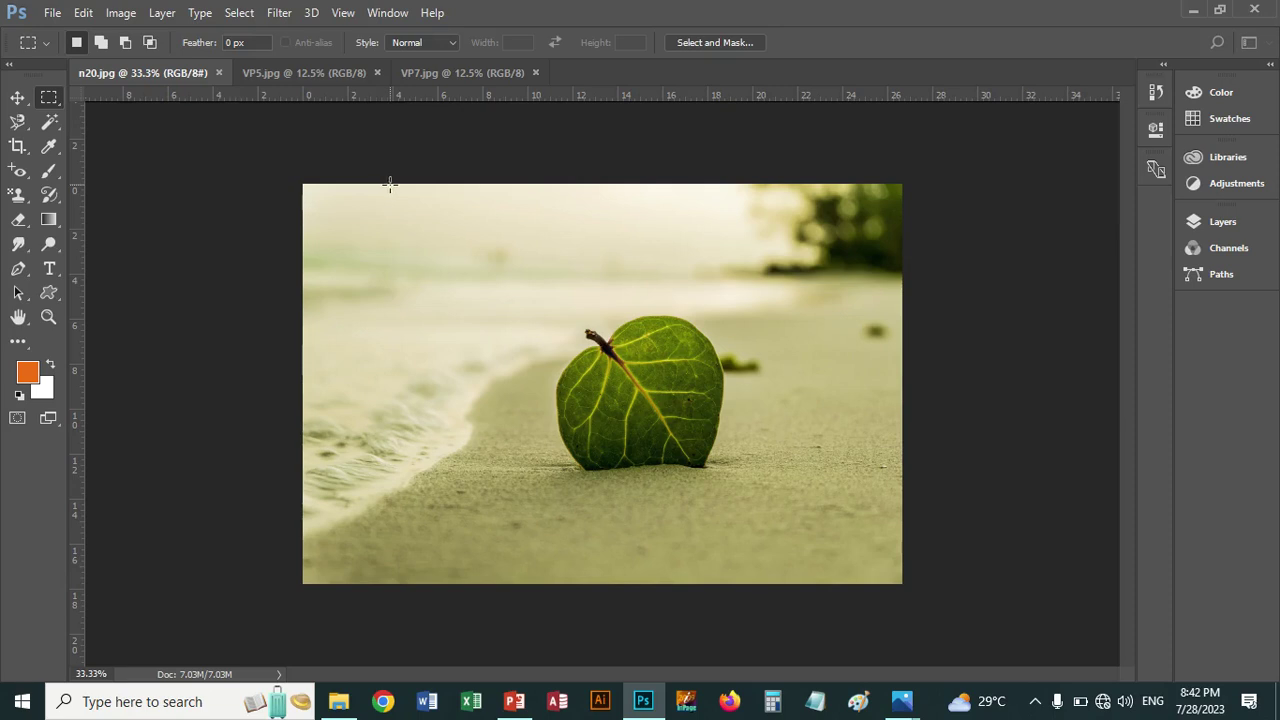
pyautogui.moveTo(395, 185); pyautogui.dragTo(840, 589)
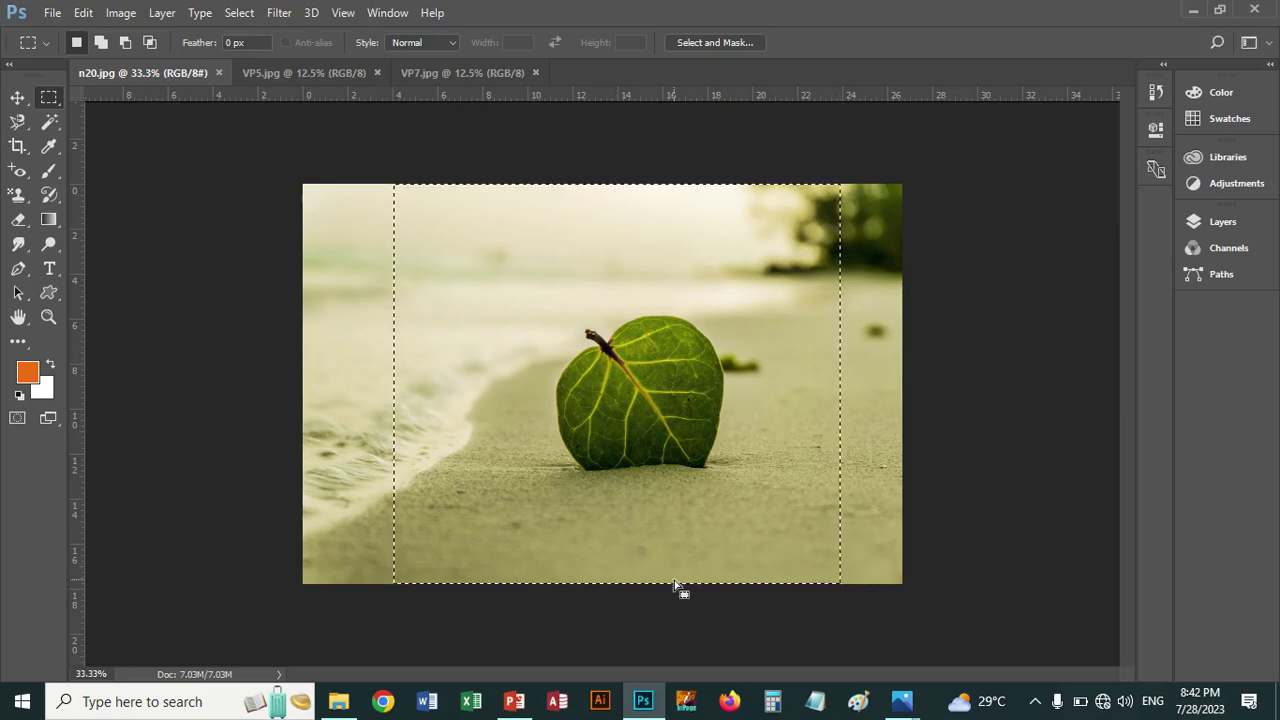
# Transform the selection to 92.66% width by moving its left edge inward, and apply the transformation
pyautogui.rightClick(448, 331)
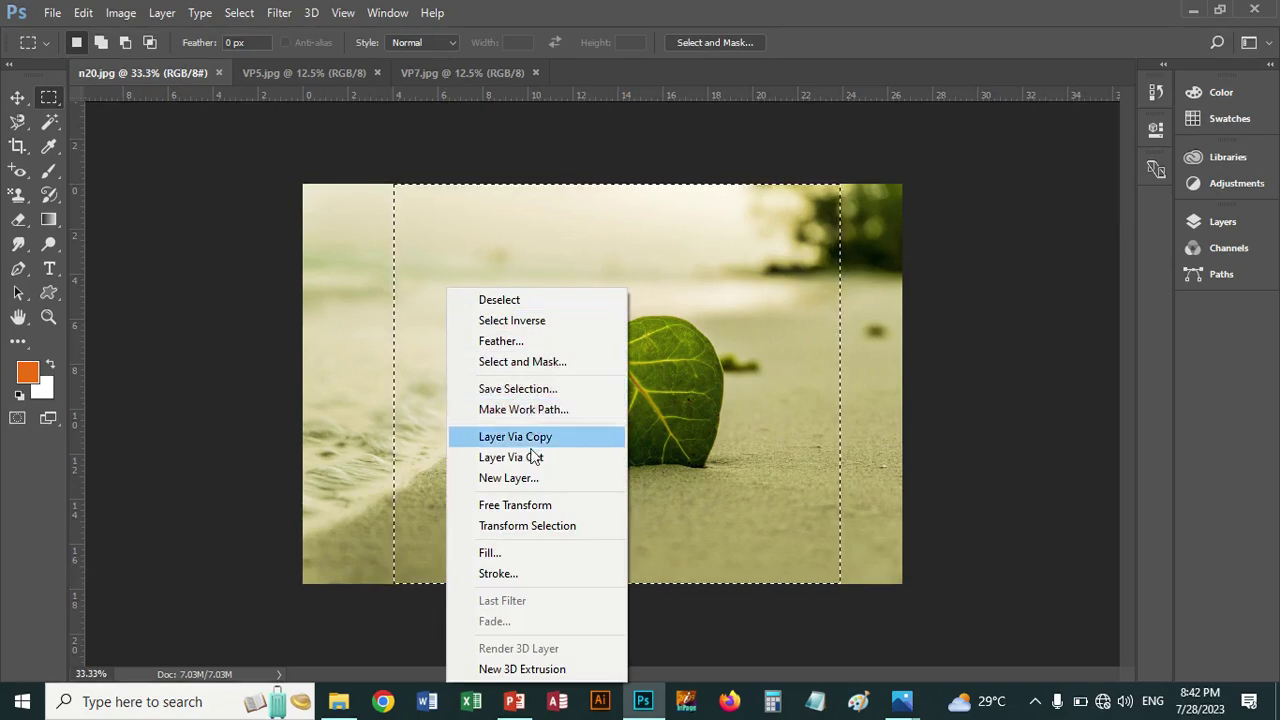
pyautogui.click(526, 526)
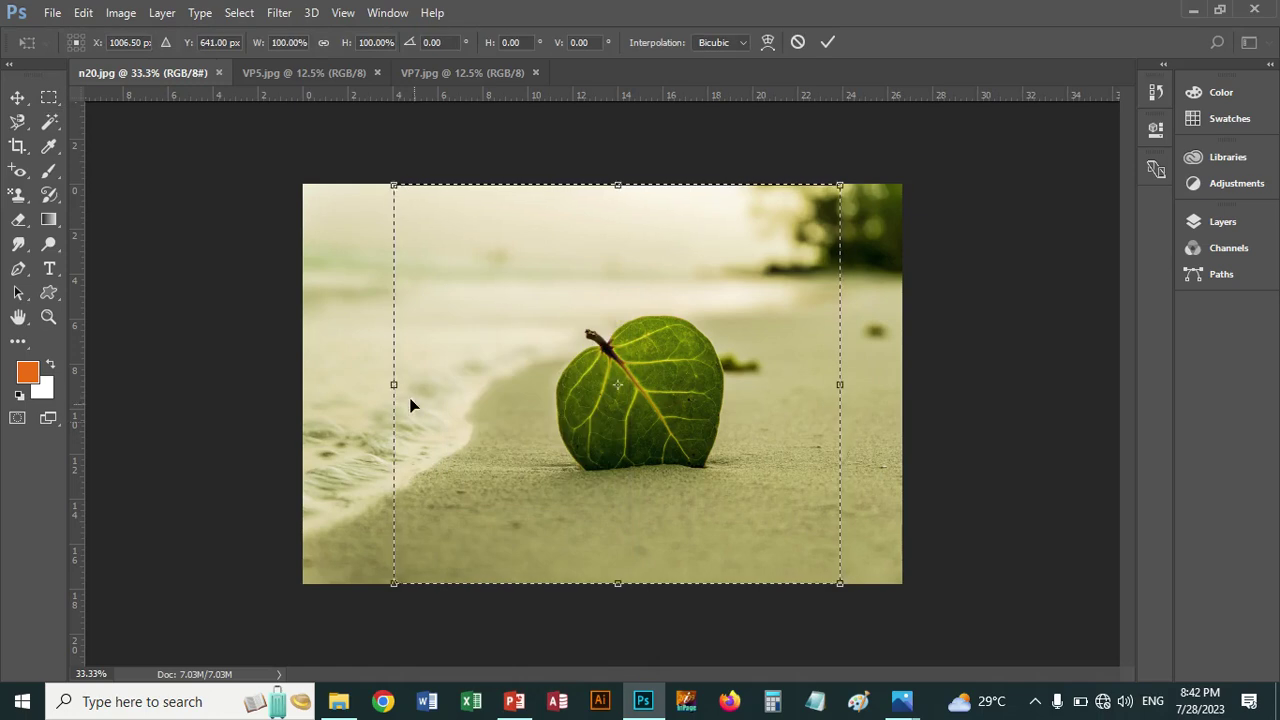
pyautogui.moveTo(395, 384); pyautogui.dragTo(429, 385)
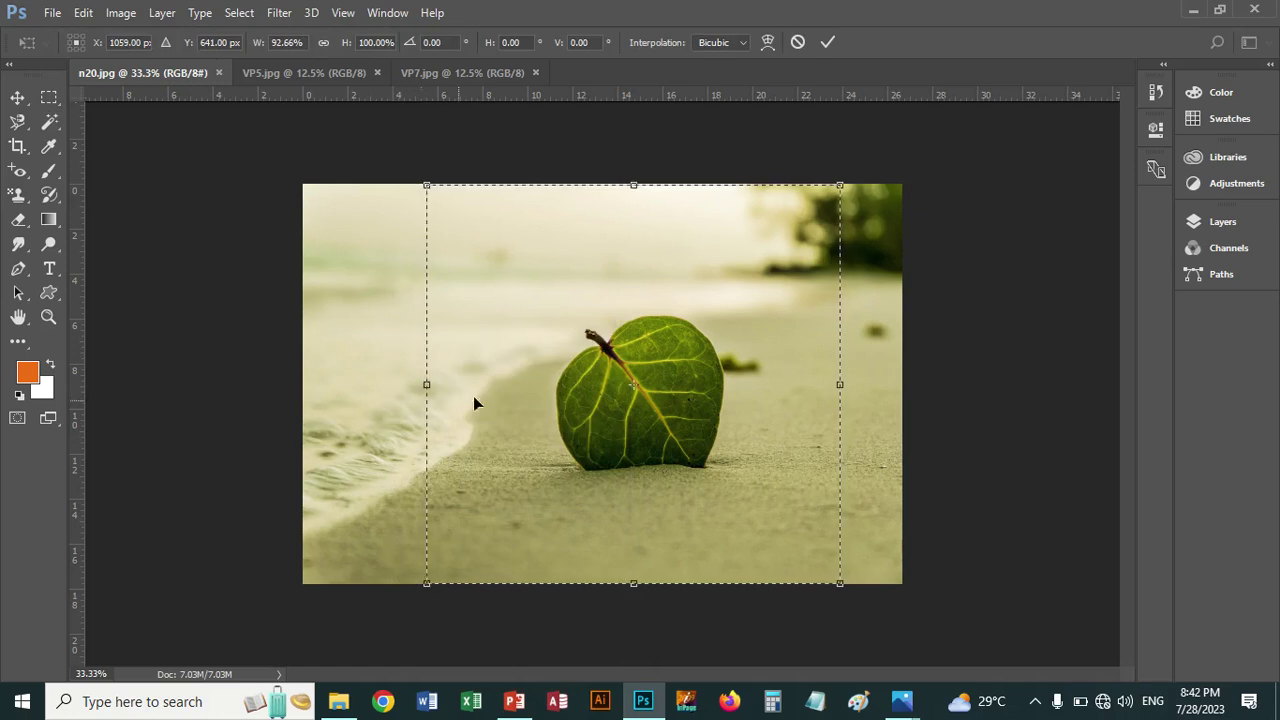
pyautogui.click(17, 97)
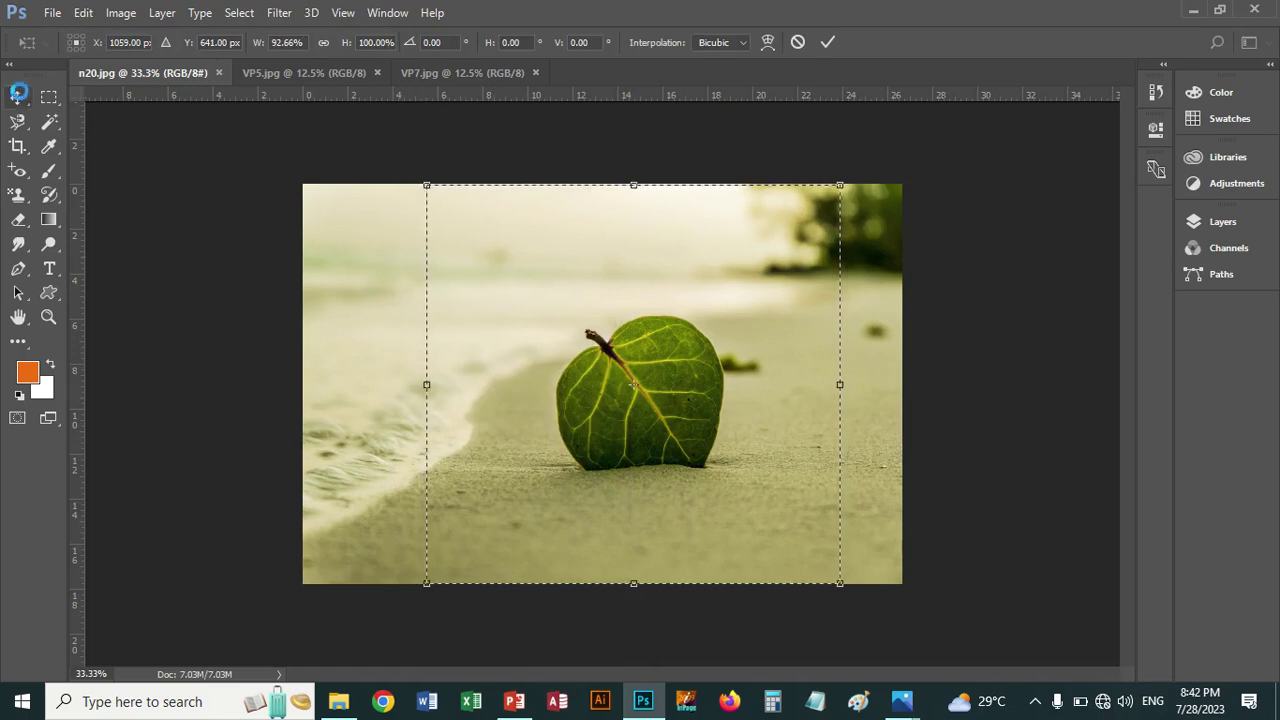
pyautogui.click(572, 279)
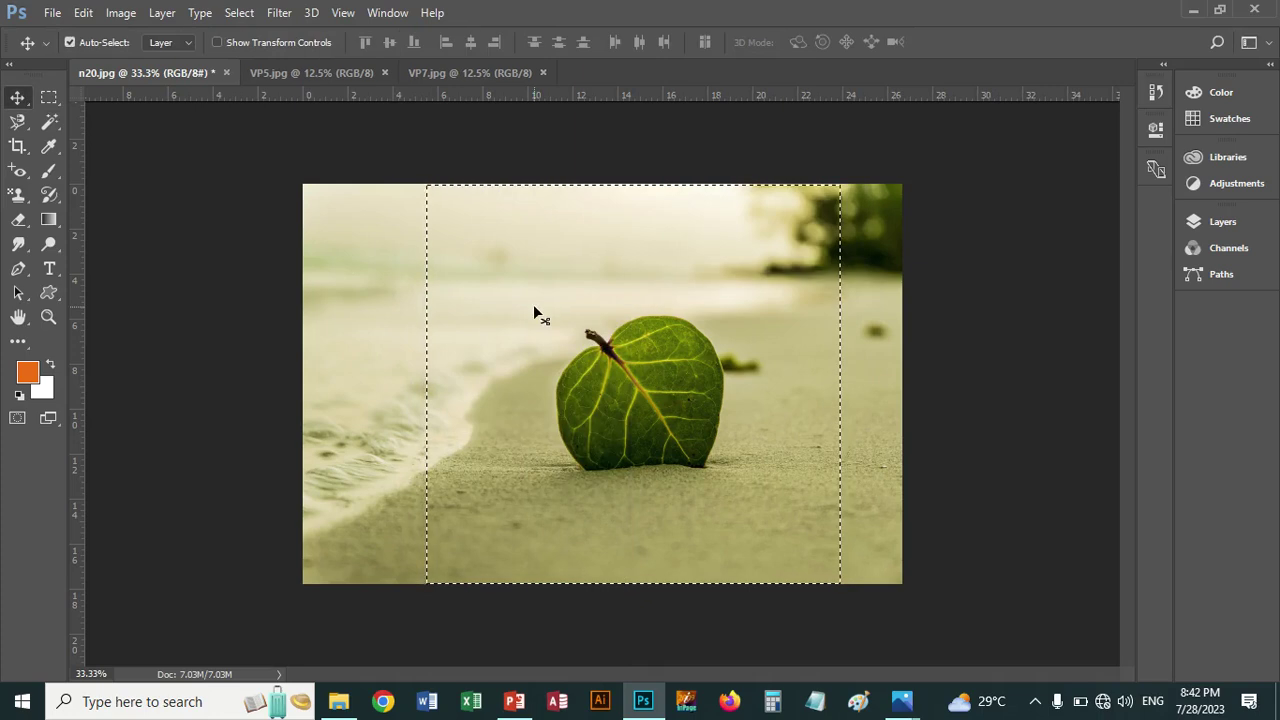
# Copy the selected leaf area and close n20.jpg without saving
pyautogui.click(226, 73)
pyautogui.click(642, 278)
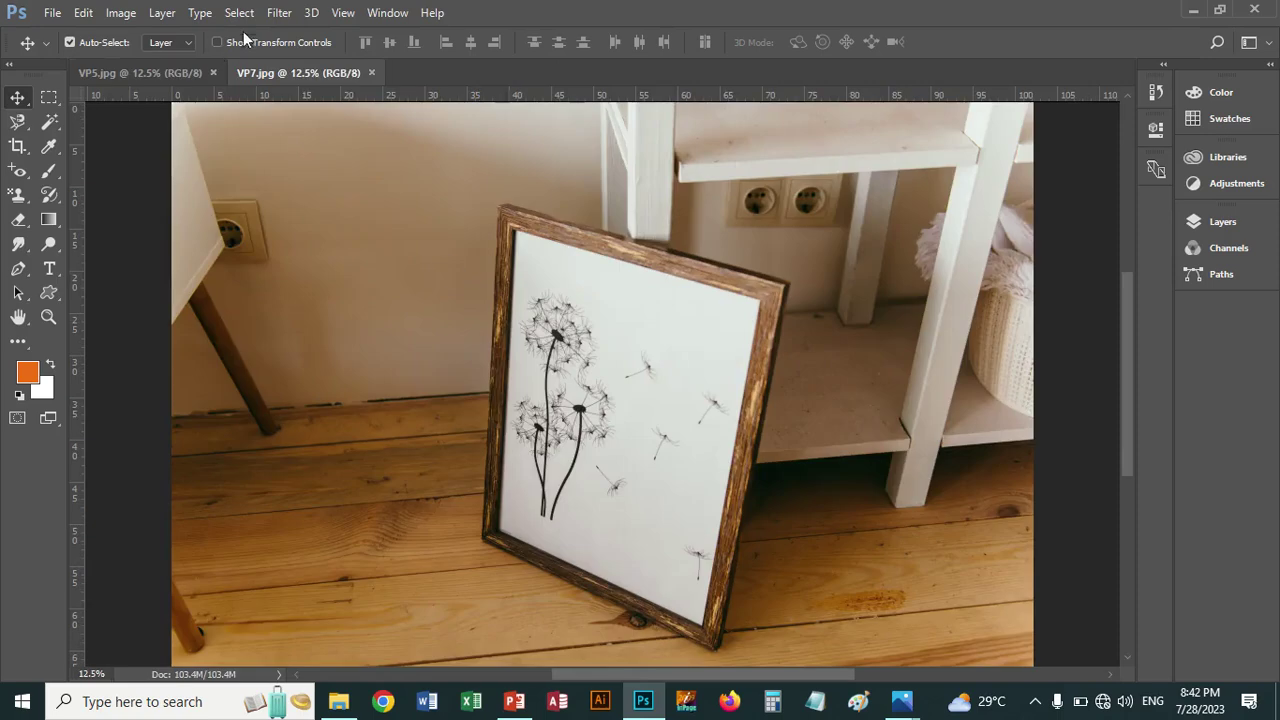
# Start the Vanishing Point filter on VP7.jpg and create a perspective plane over the picture frame's four inner corners, fine-tuning the two lower ones
pyautogui.click(279, 13)
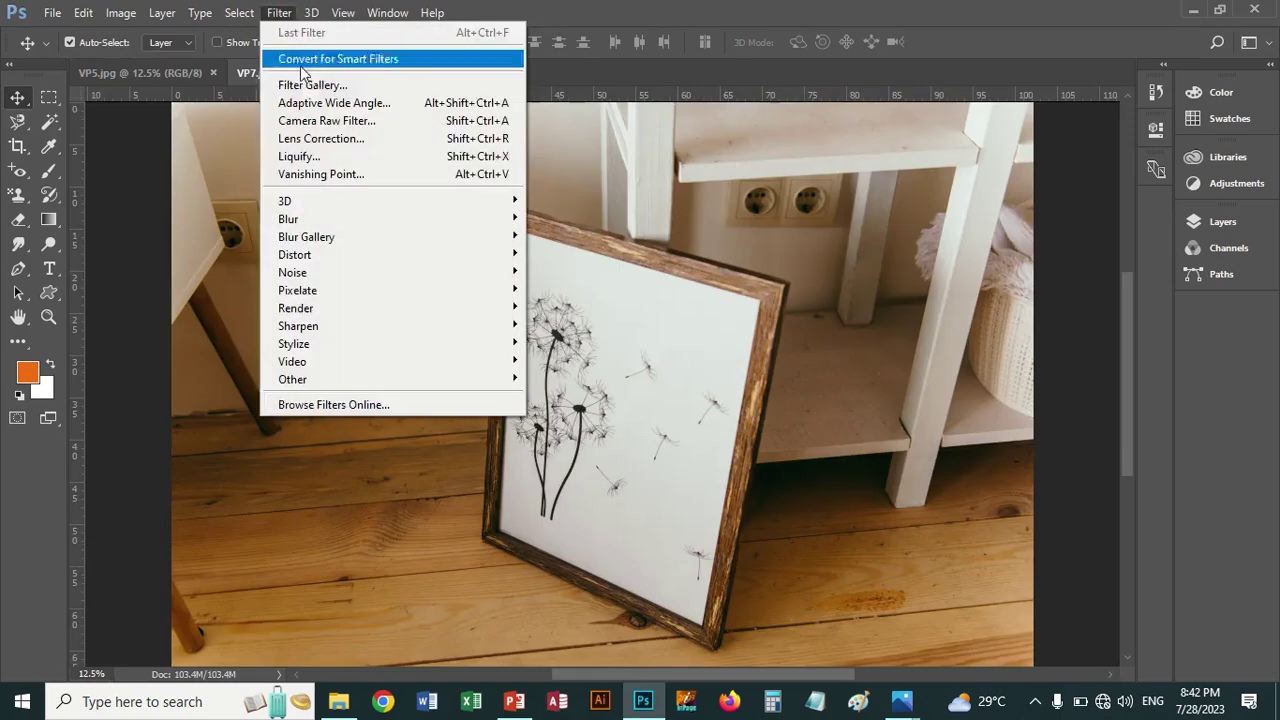
pyautogui.click(307, 175)
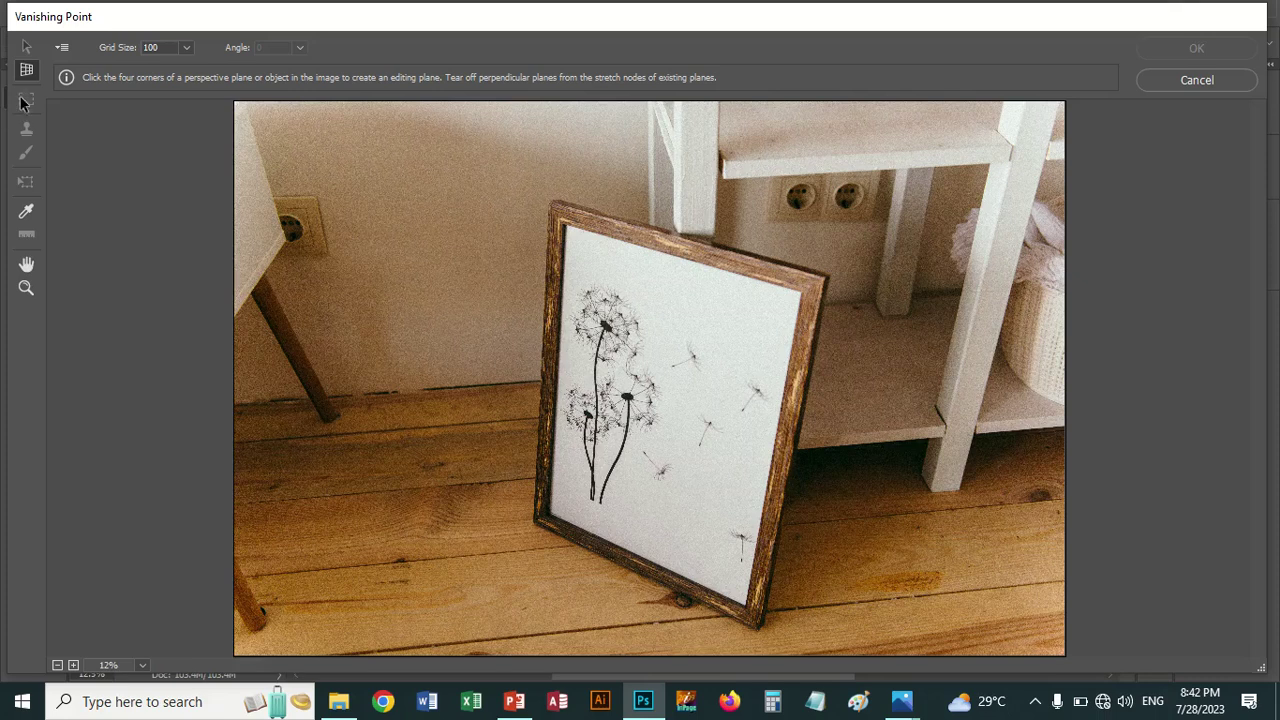
pyautogui.click(565, 226)
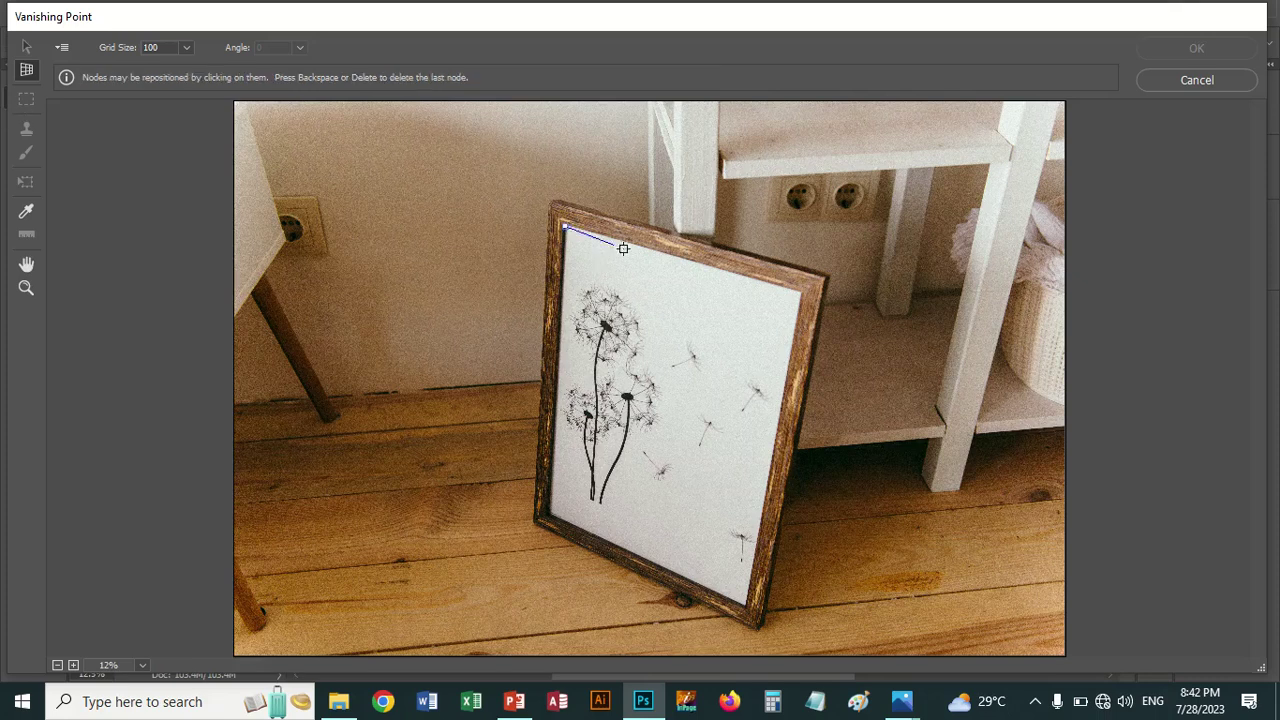
pyautogui.click(803, 293)
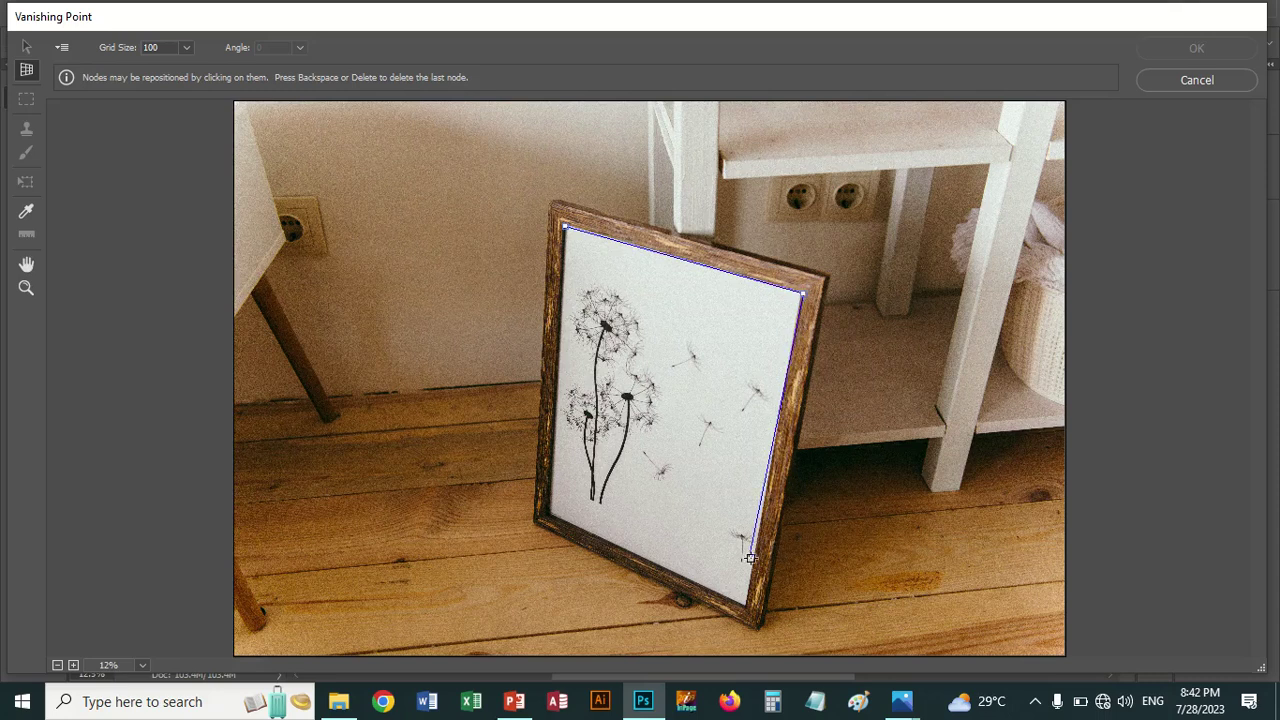
pyautogui.click(745, 606)
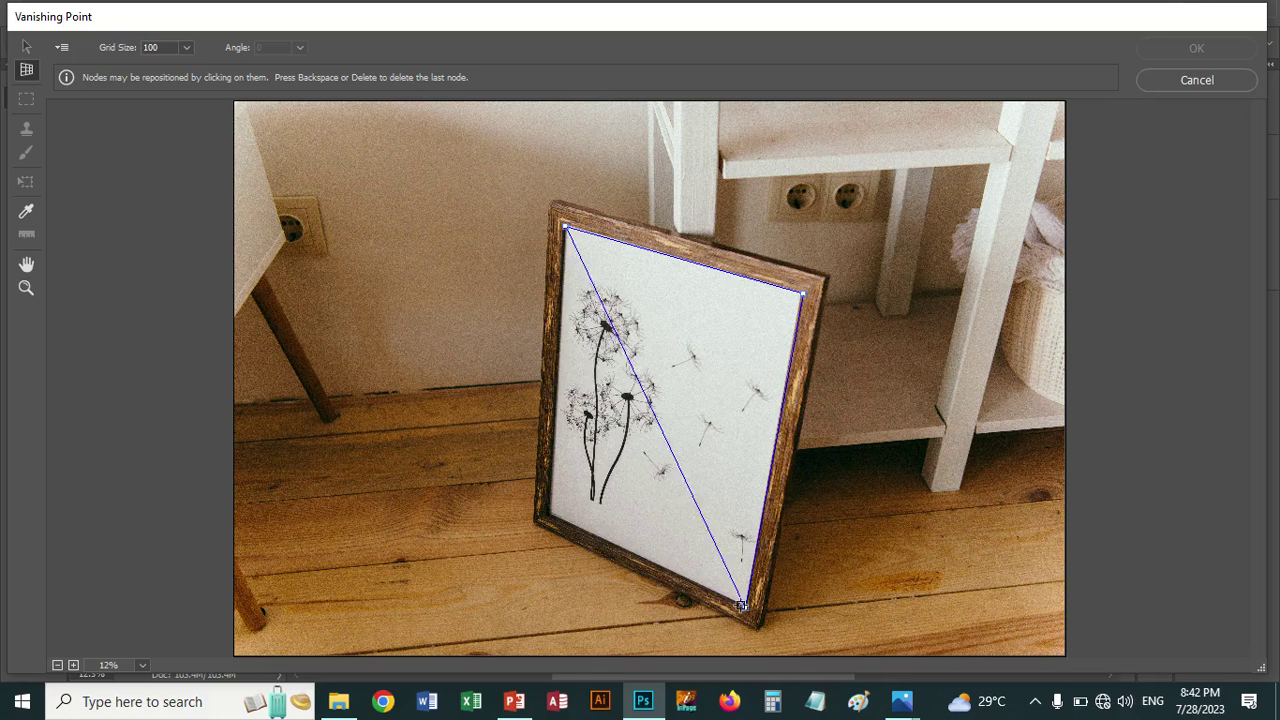
pyautogui.click(545, 511)
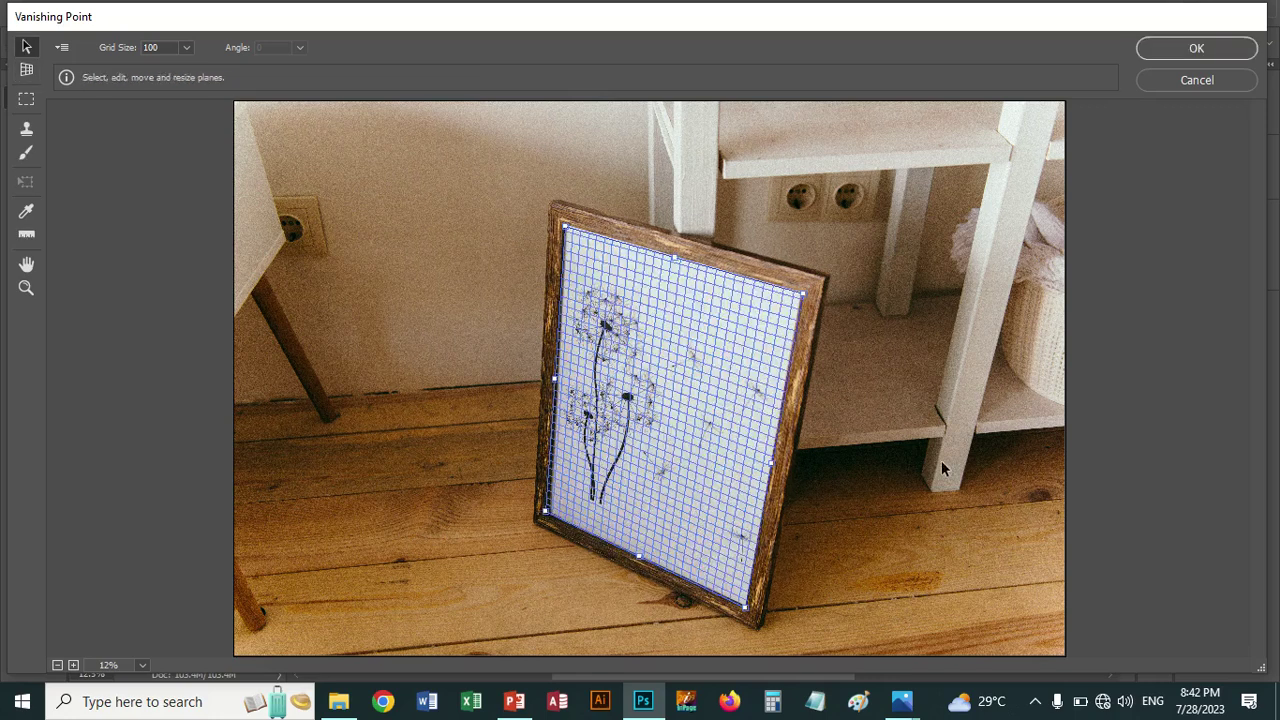
pyautogui.moveTo(545, 511); pyautogui.dragTo(547, 510)
pyautogui.moveTo(745, 607); pyautogui.dragTo(747, 608)
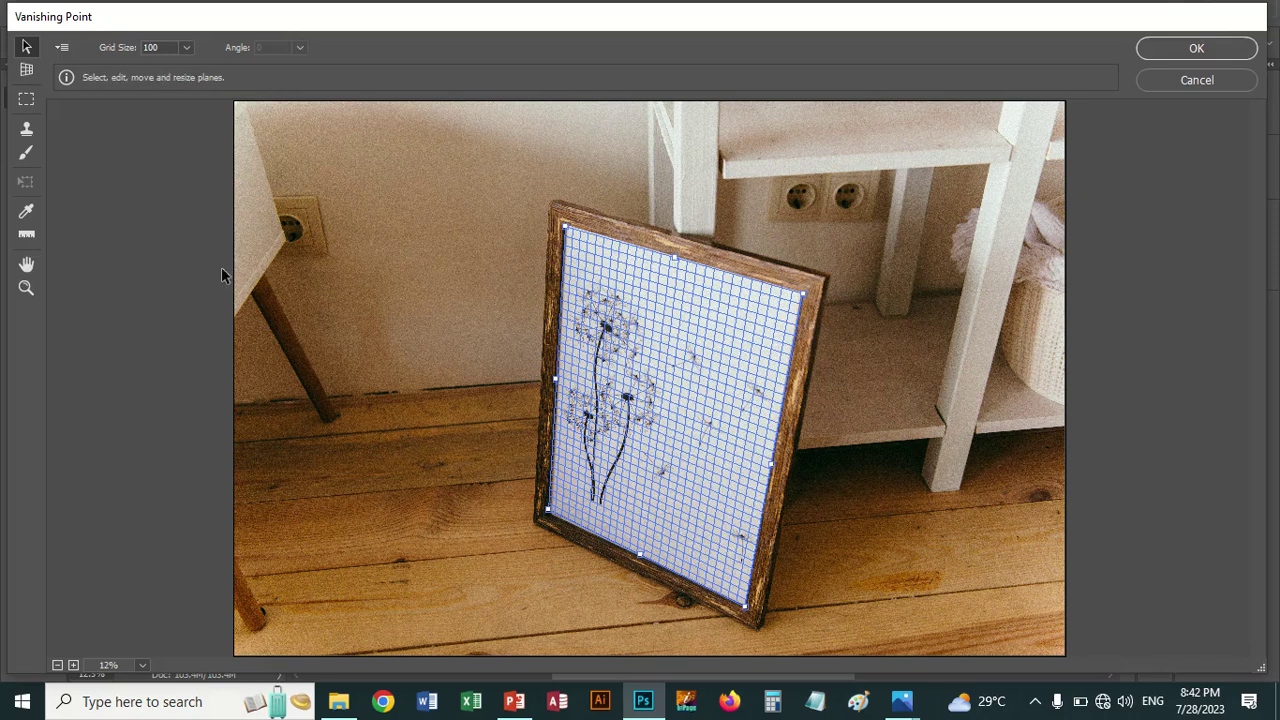
# Paste the copied leaf image and move it into the picture frame's perspective plane
pyautogui.hotkey('ctrl', 'v')
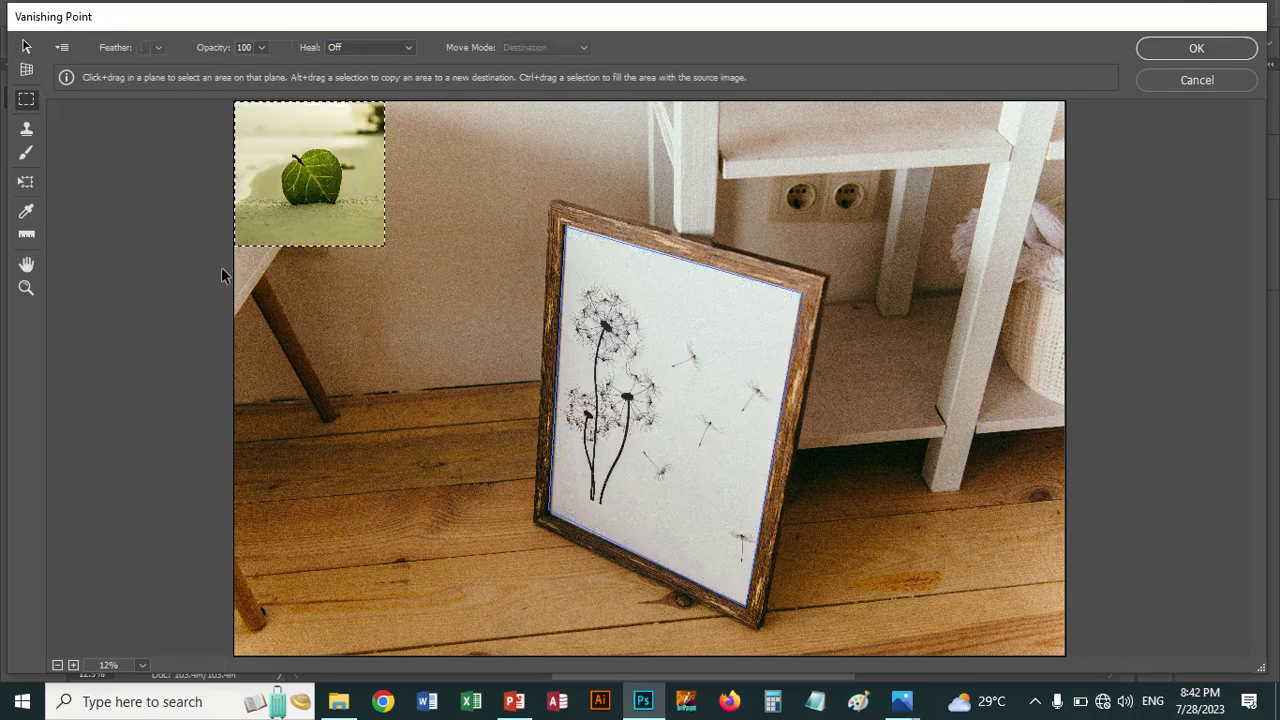
pyautogui.moveTo(334, 184); pyautogui.dragTo(663, 380)
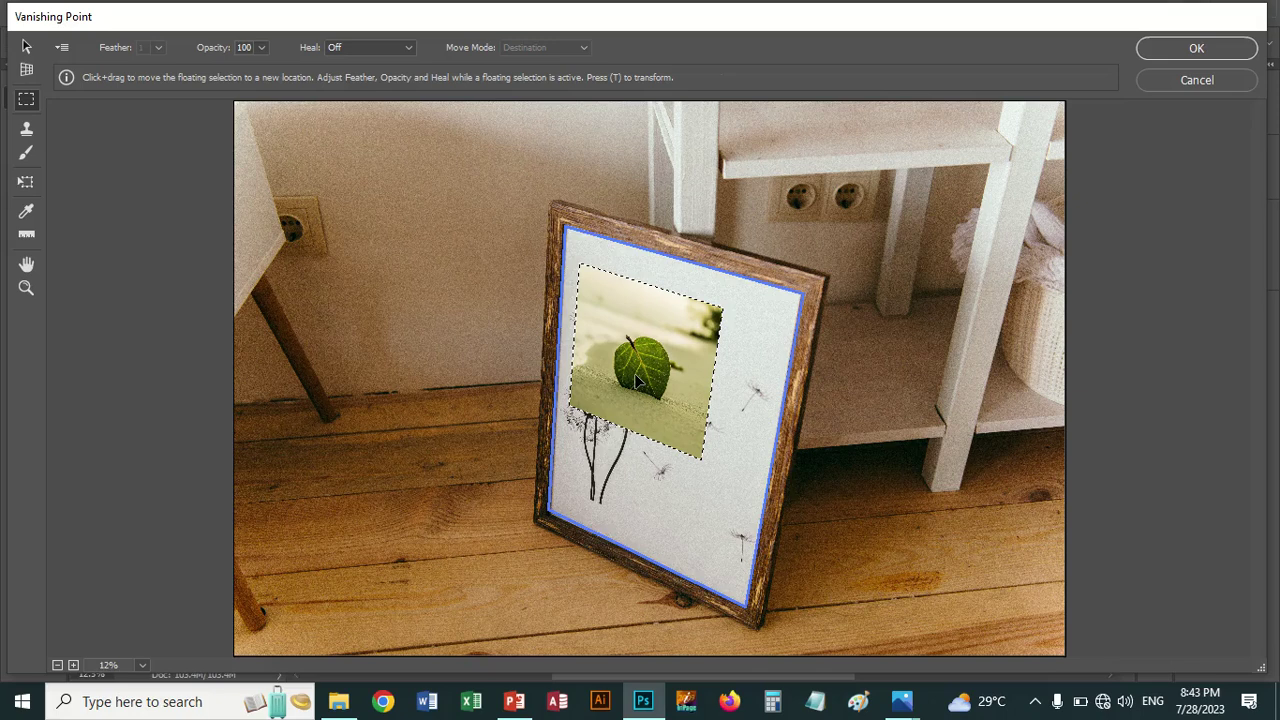
# Resize the leaf image to fill the picture frame from corner to corner, and apply the Vanishing Point filter
pyautogui.click(26, 181)
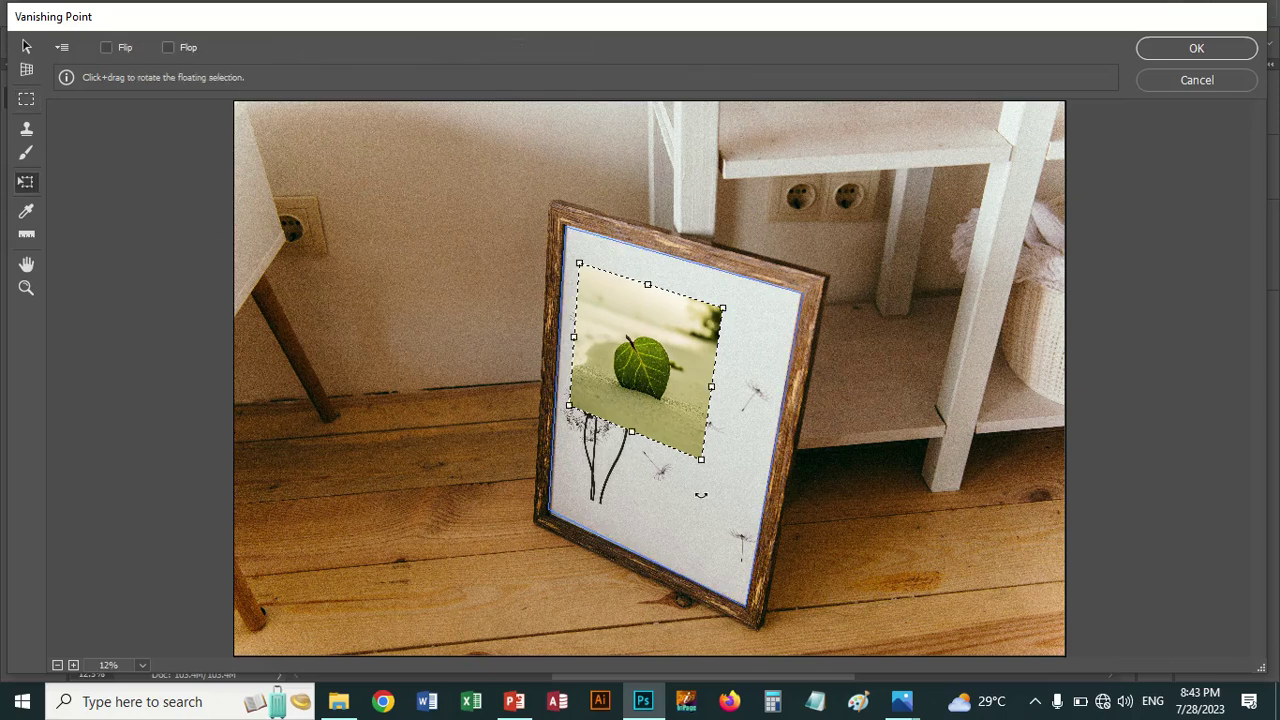
pyautogui.moveTo(701, 459); pyautogui.dragTo(745, 604)
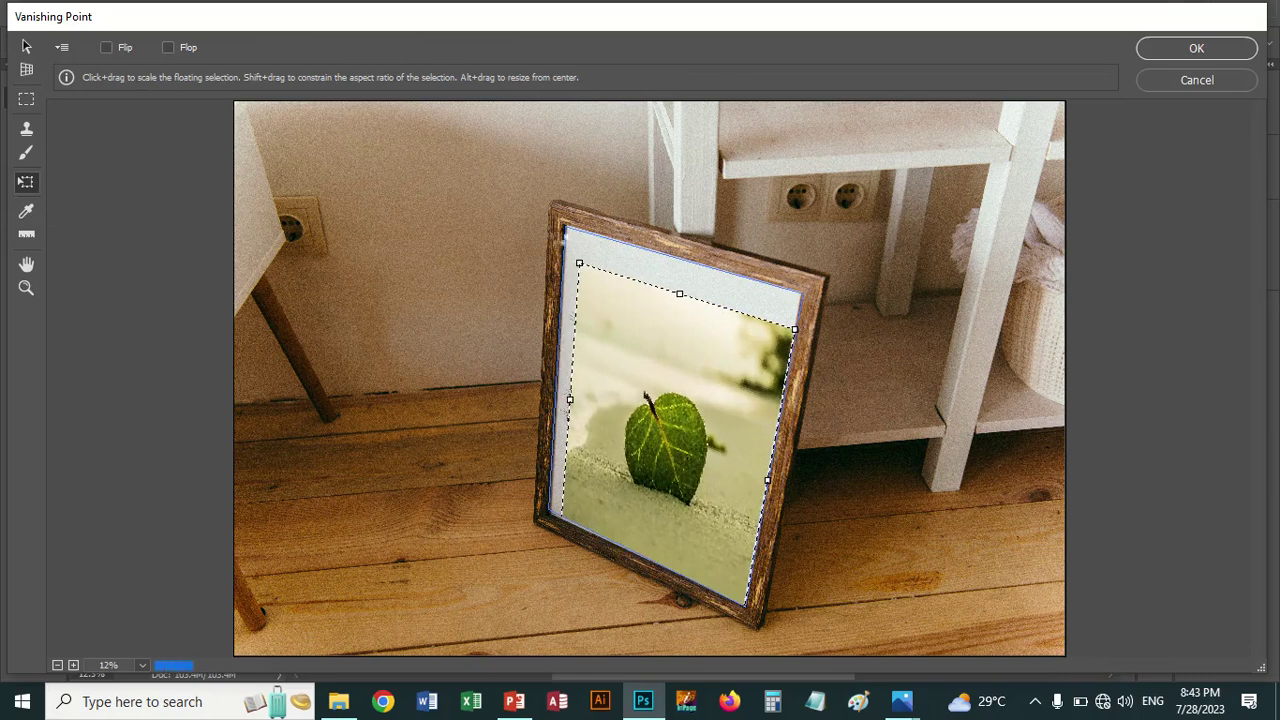
pyautogui.moveTo(580, 264); pyautogui.dragTo(565, 224)
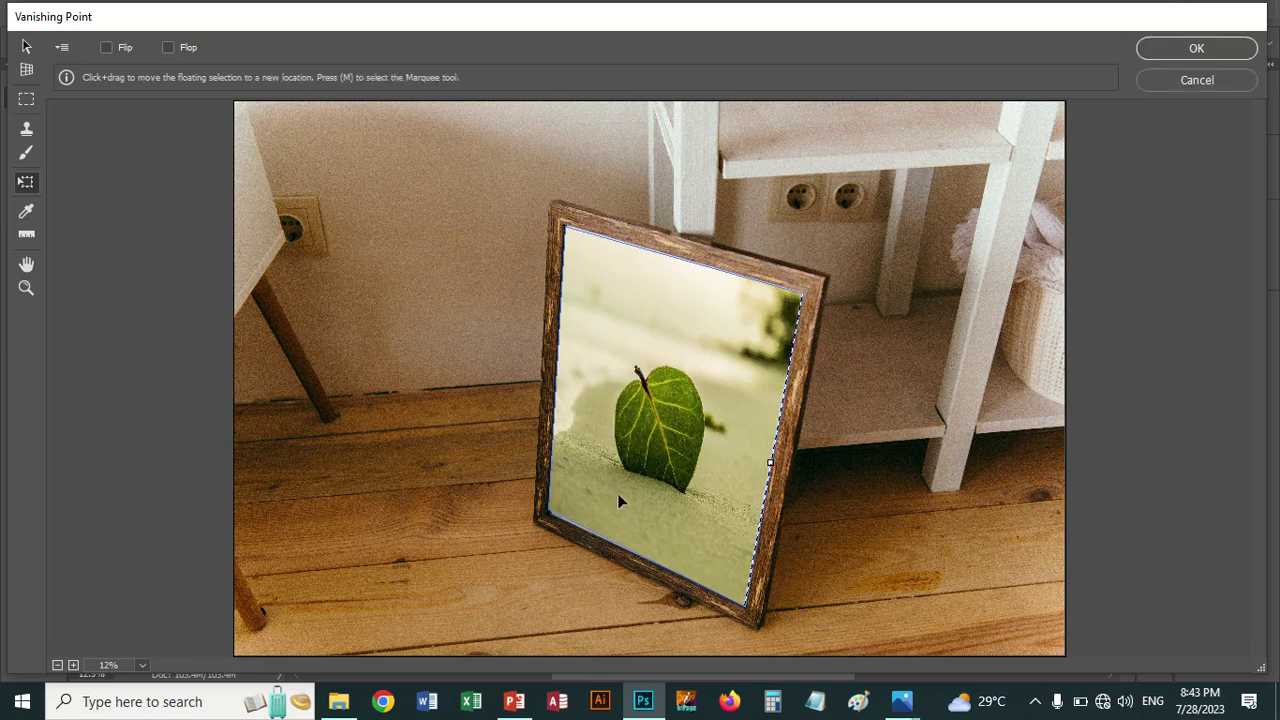
pyautogui.click(24, 50)
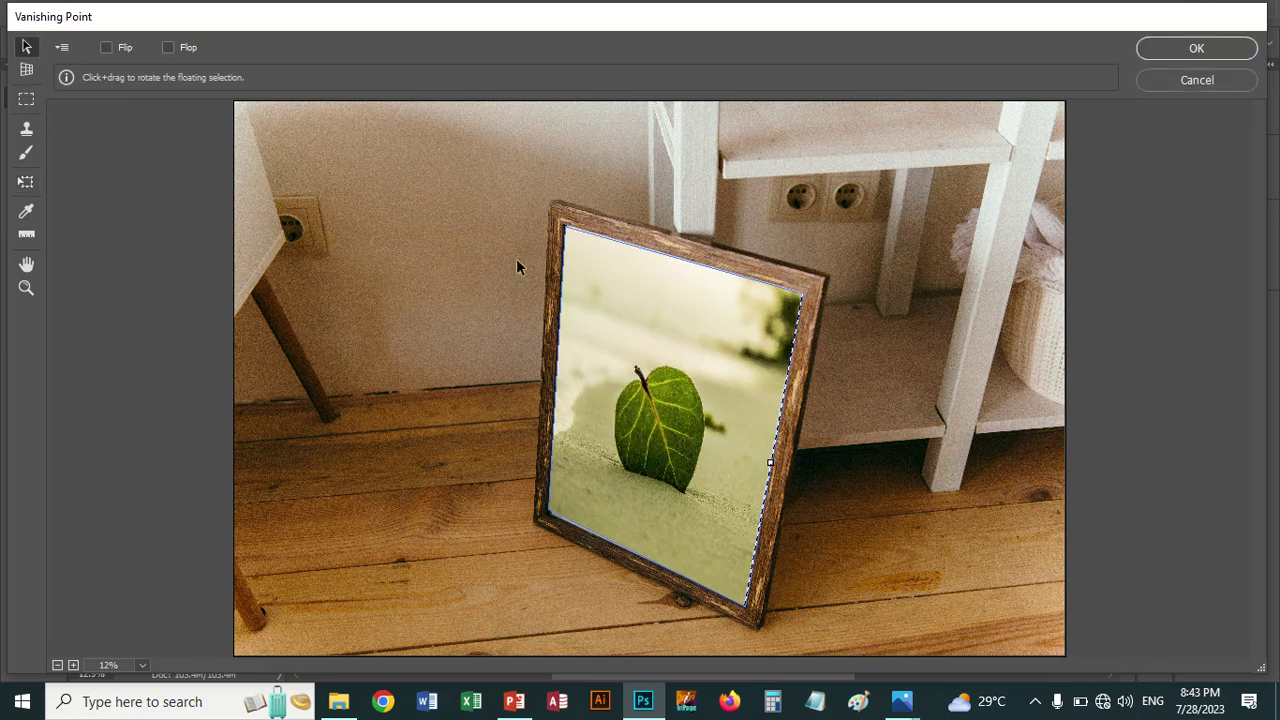
pyautogui.click(1205, 52)
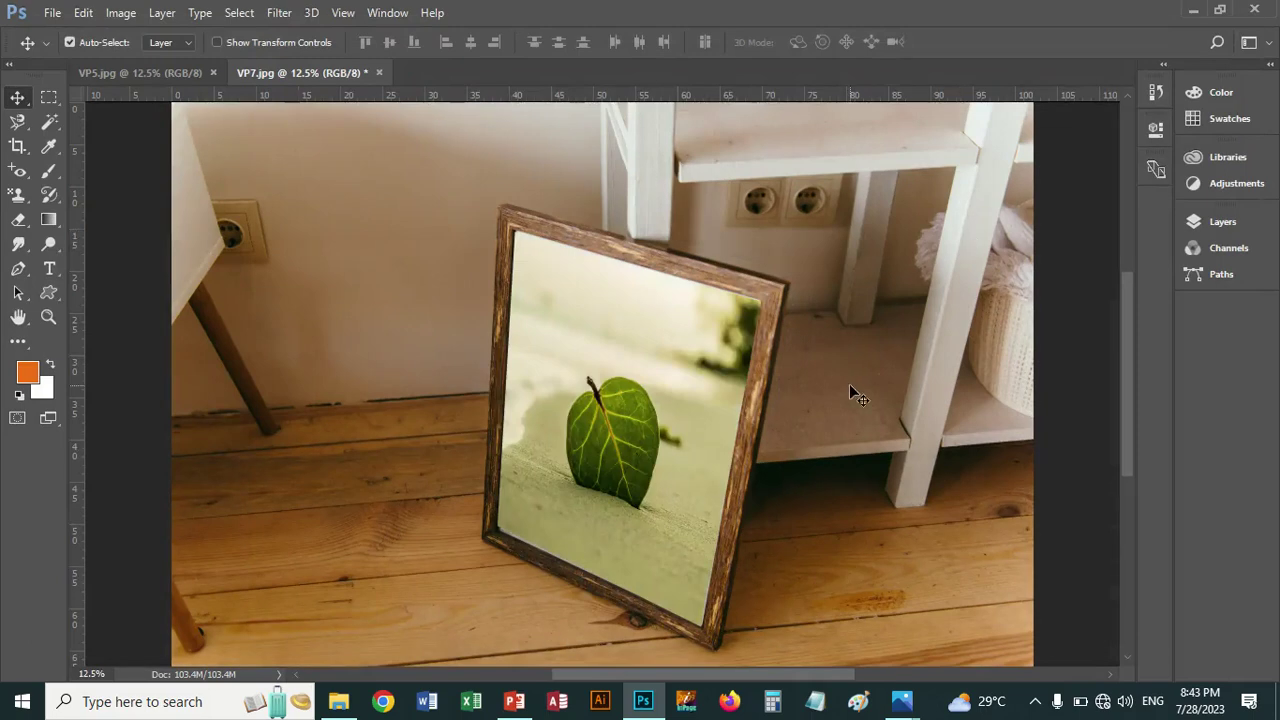
pyautogui.hotkey('ctrl', '-')
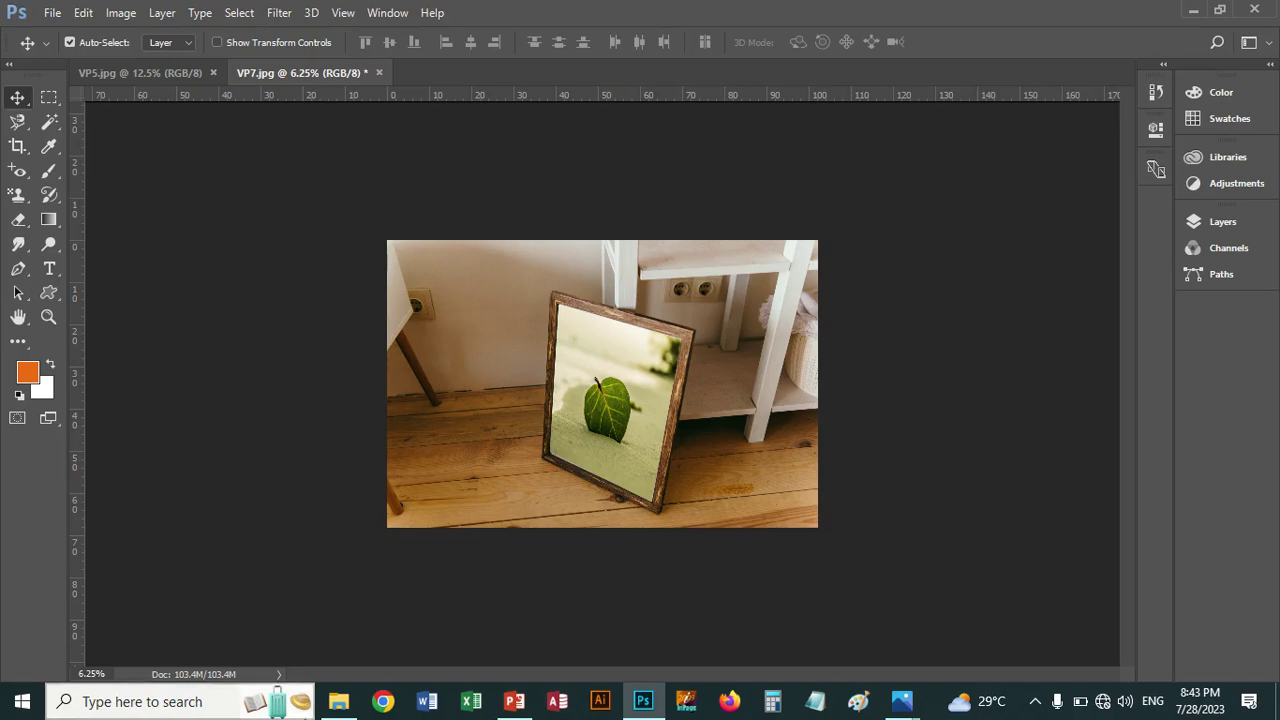
# Look over the sliced images in the images1 folder and the open VP5.jpg and VP7.jpg in Photoshop
pyautogui.click(338, 701)
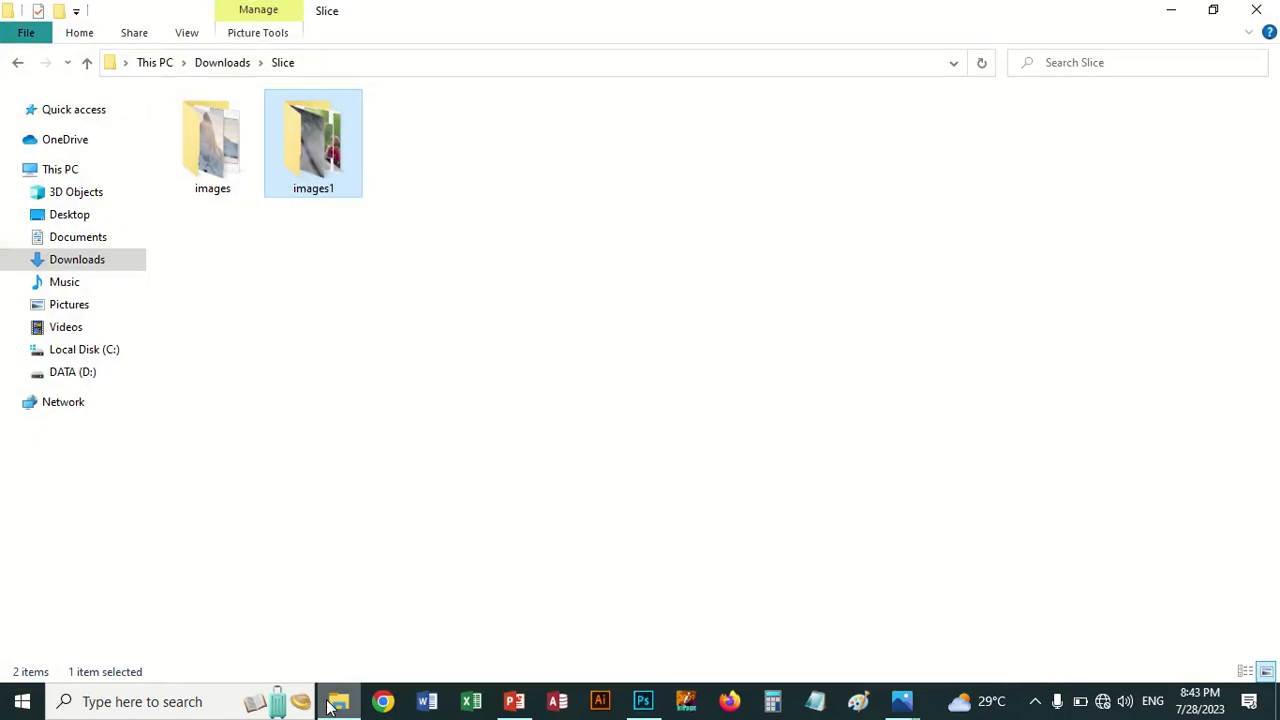
pyautogui.doubleClick(313, 146)
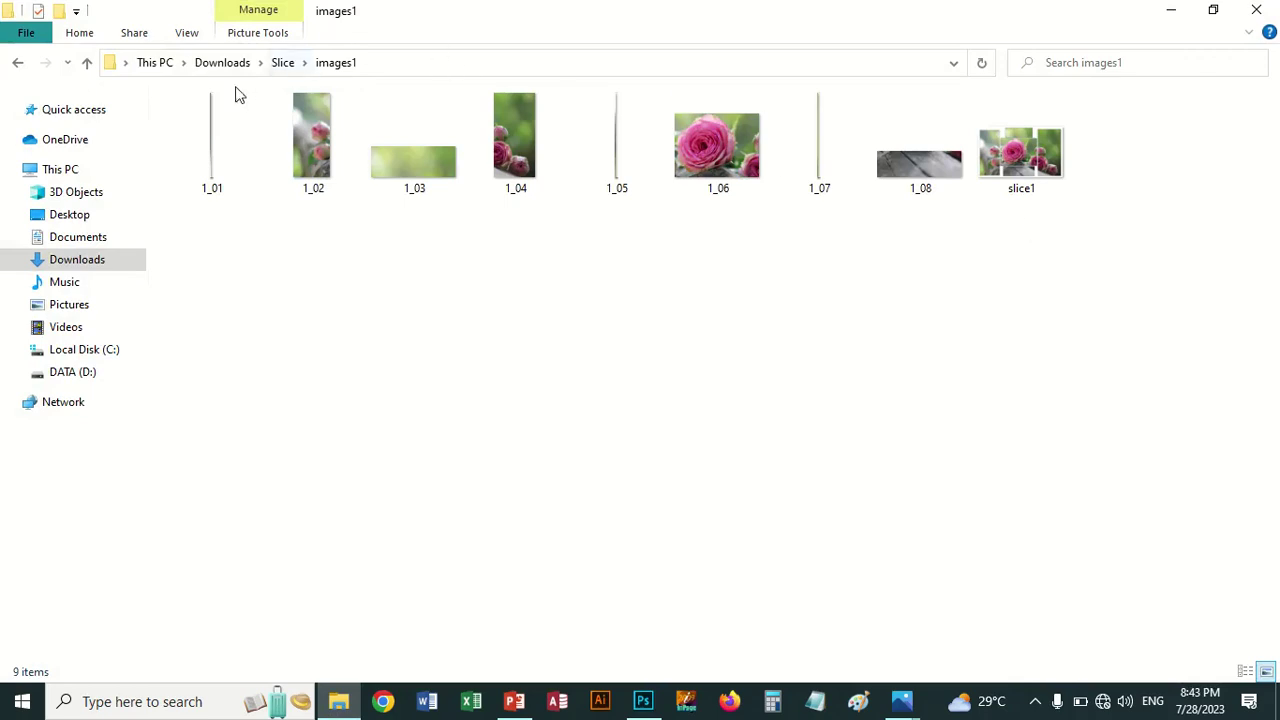
pyautogui.click(280, 64)
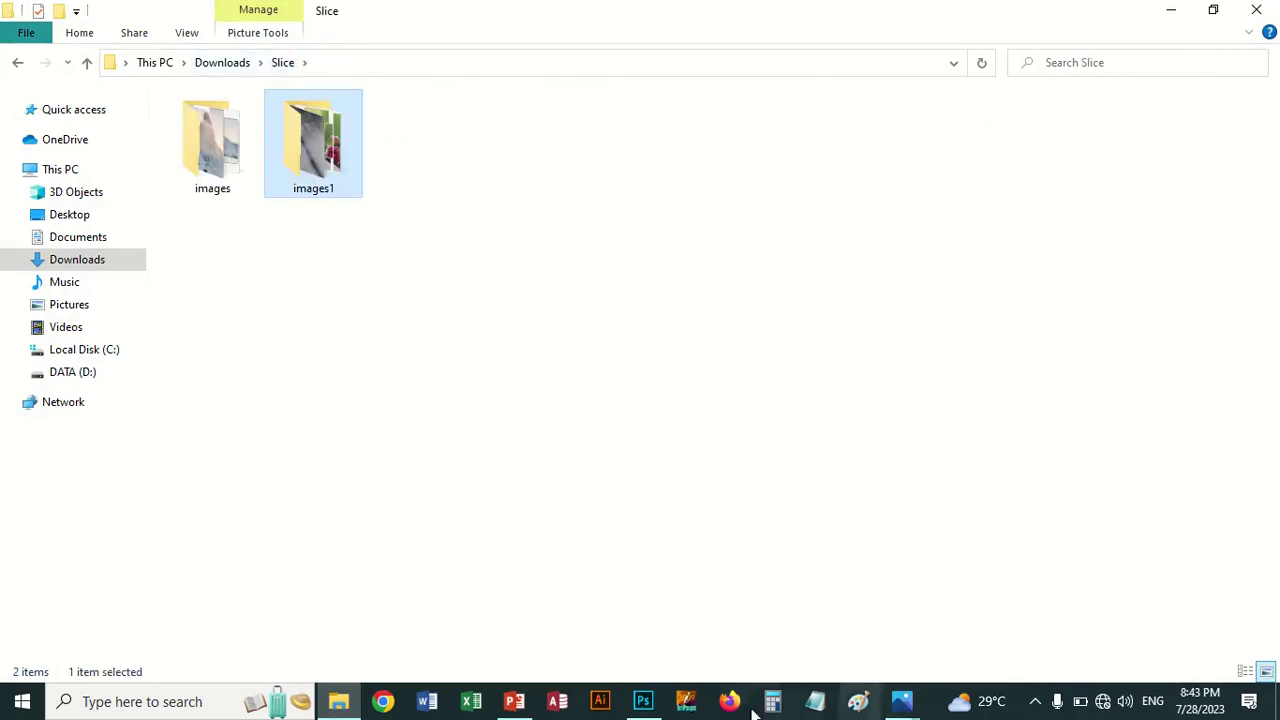
pyautogui.click(643, 703)
pyautogui.click(190, 78)
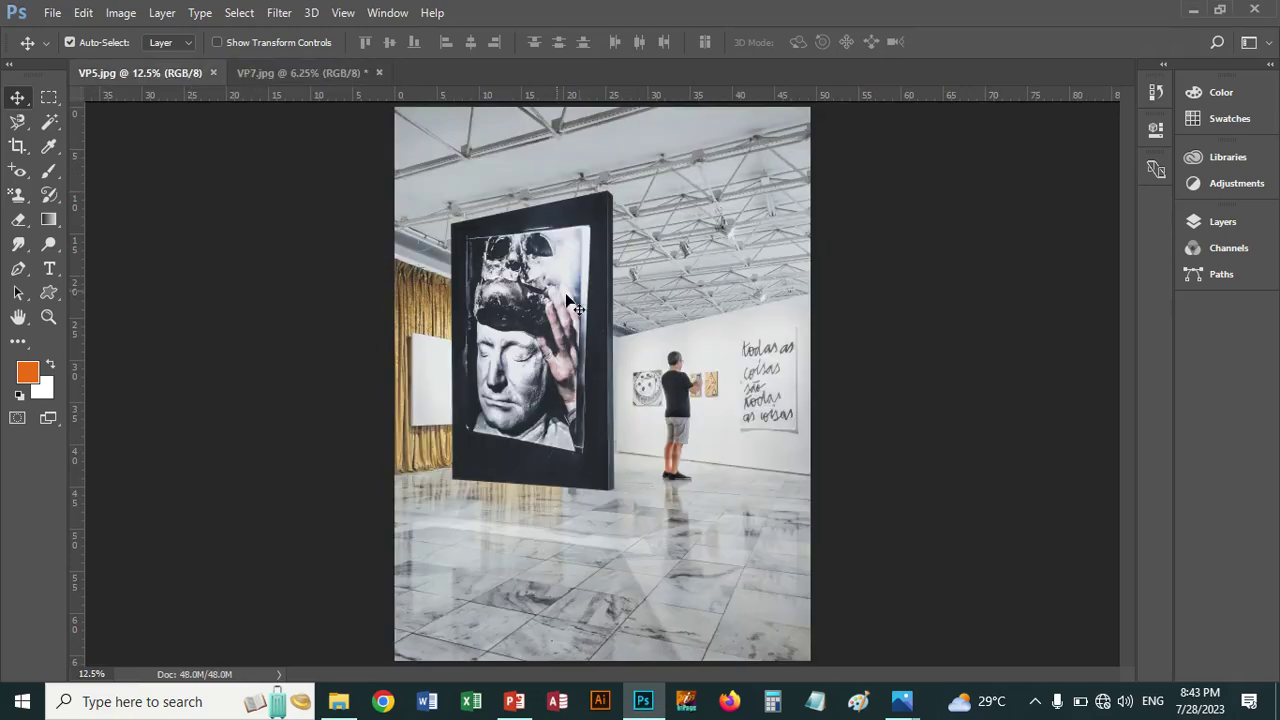
pyautogui.click(306, 75)
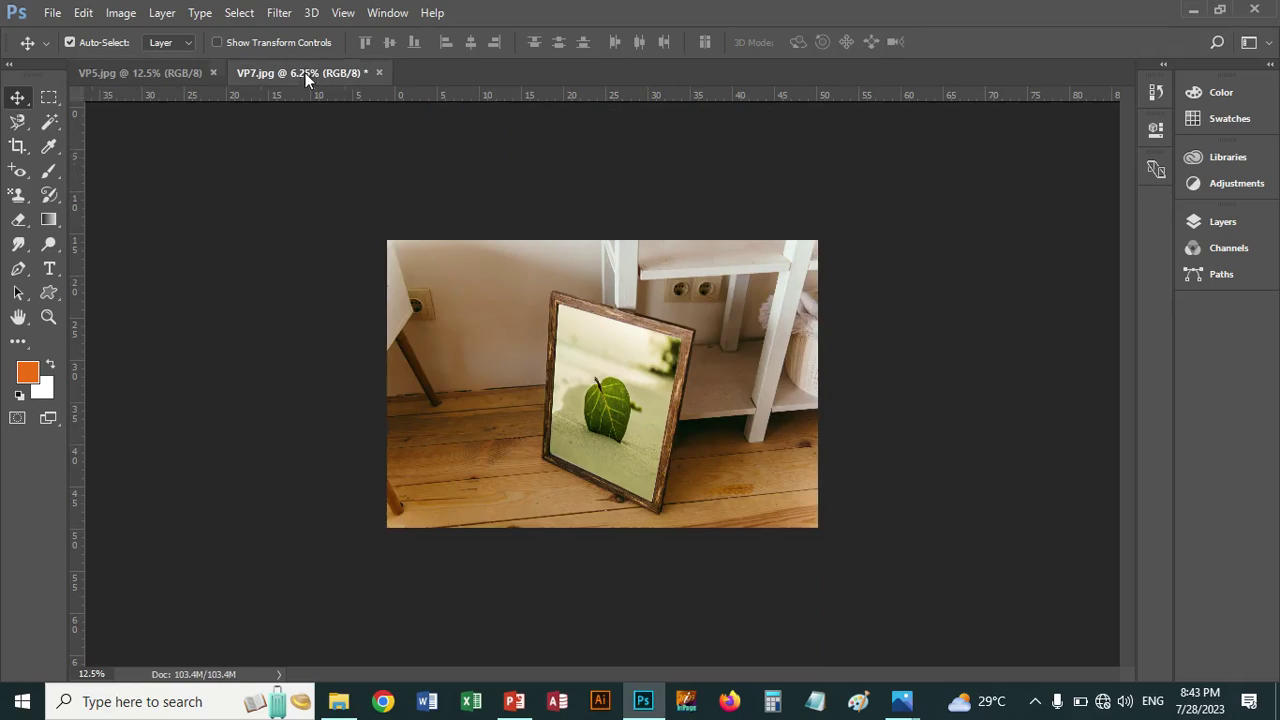